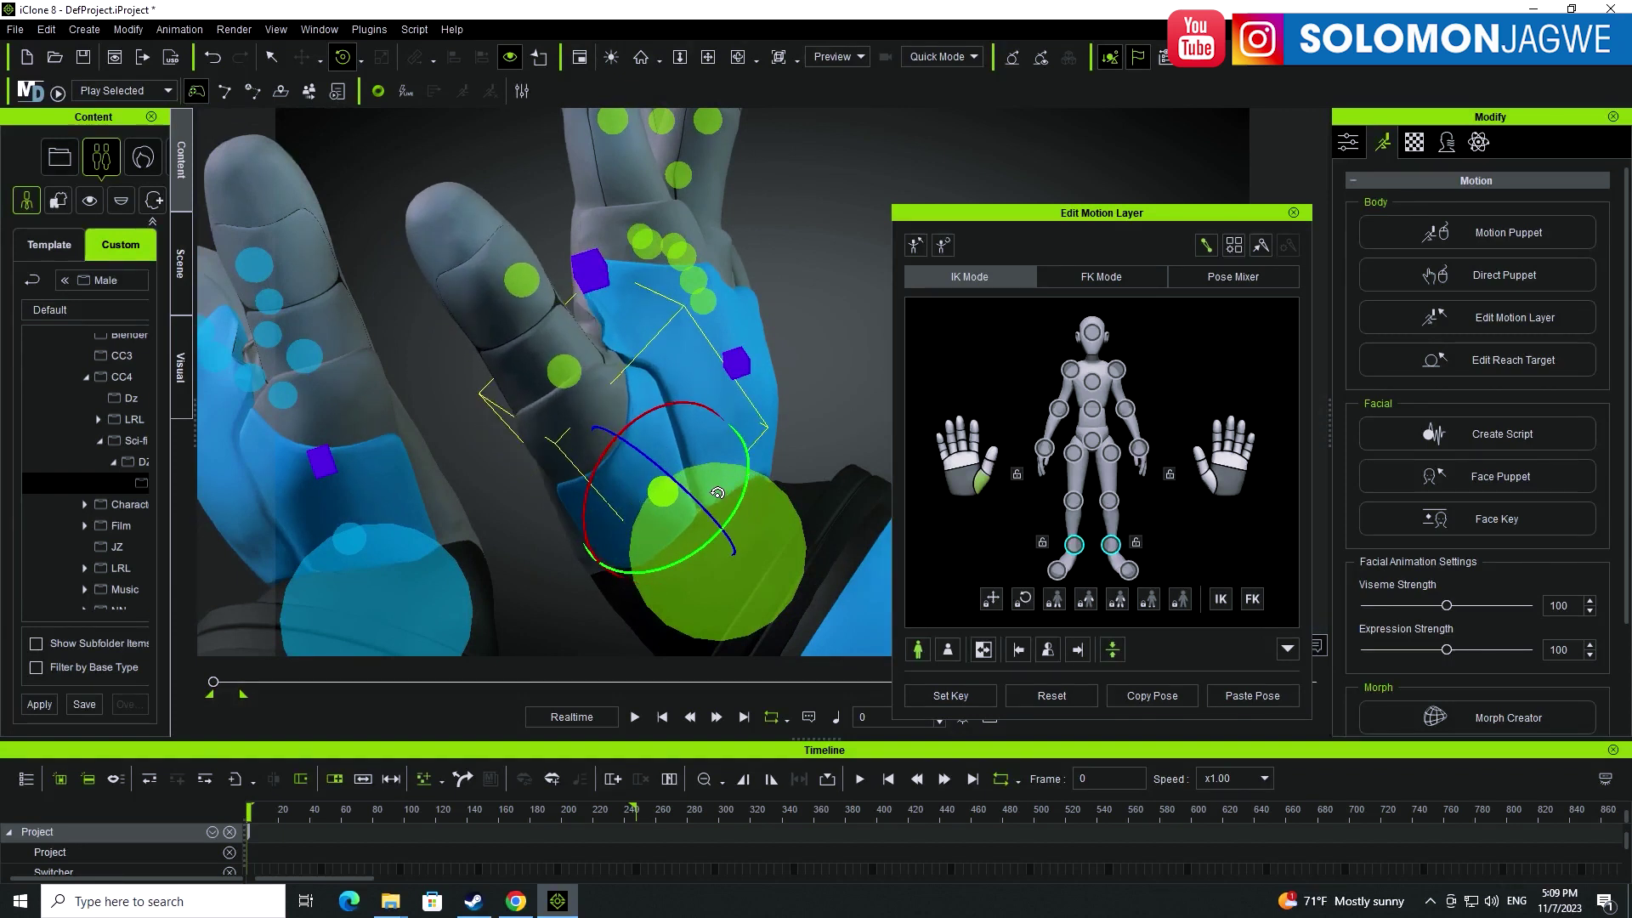
right_drag(787, 321, 579, 353)
right_drag(666, 328, 729, 348)
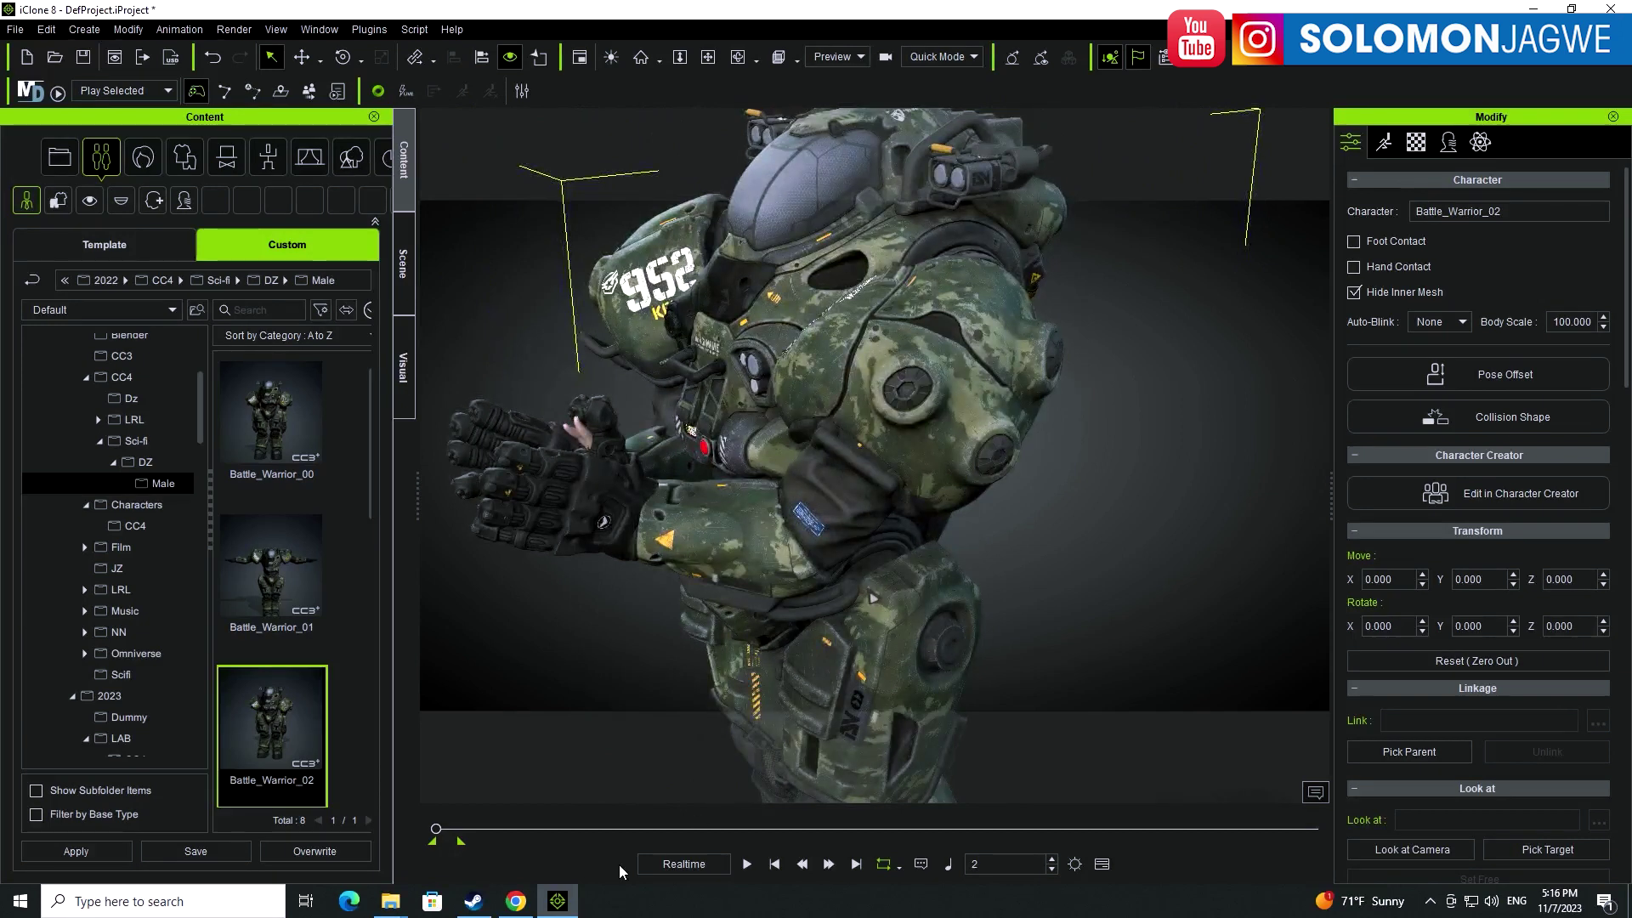
click(746, 864)
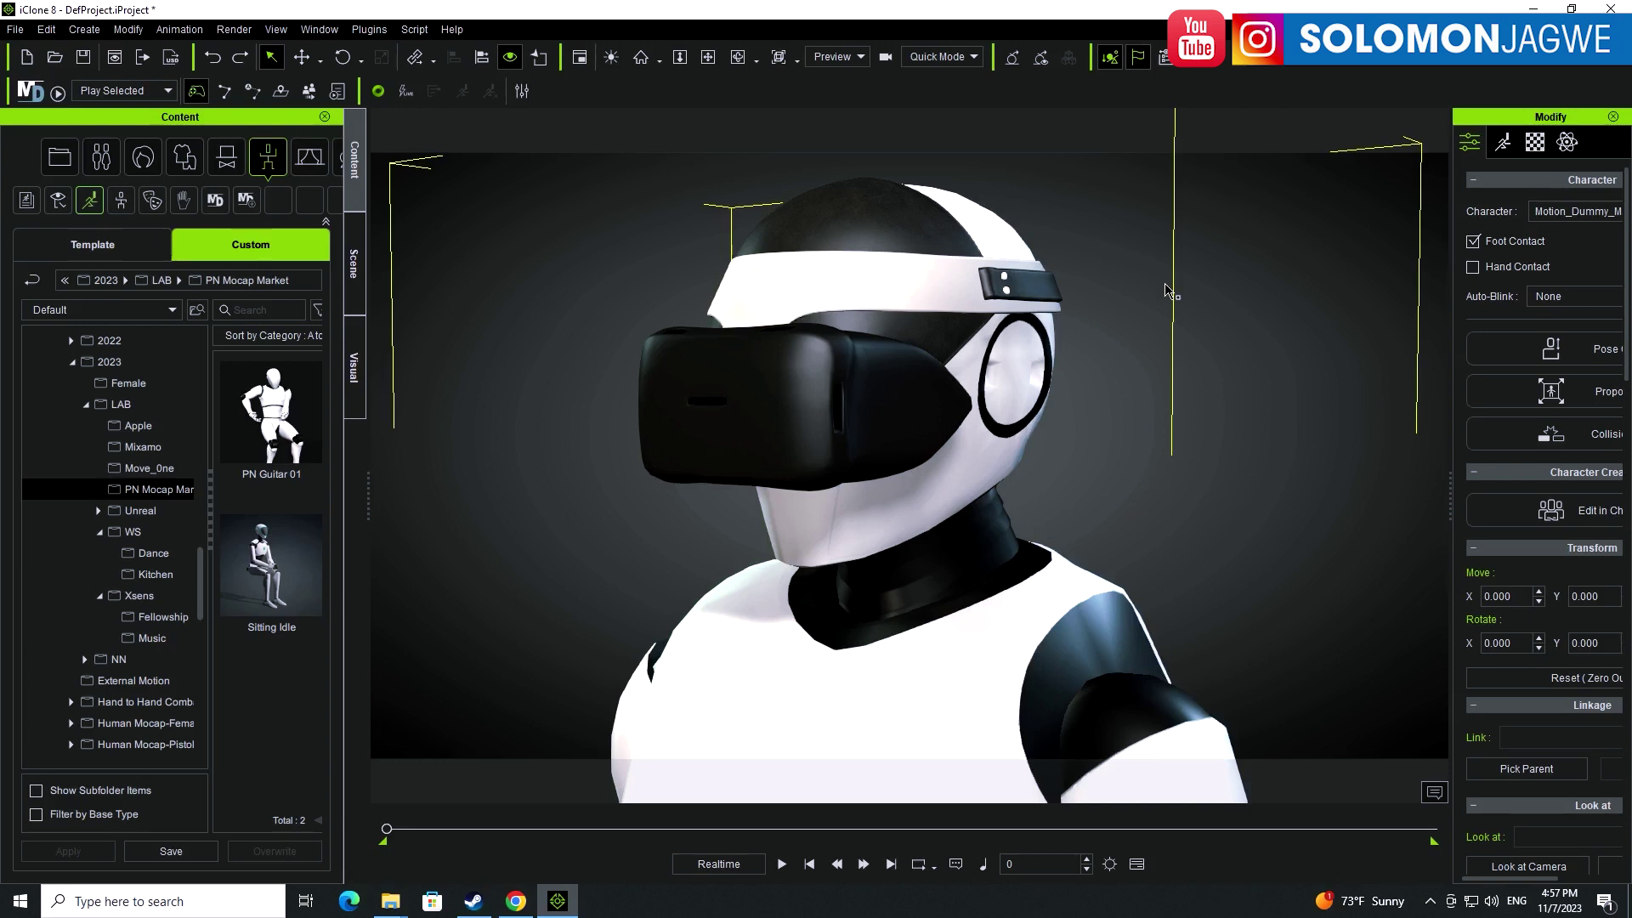
- Apply the PN Guitar 01 motion from the PN Mocap Market folder to the motion dummy
scroll(1340, 225, down, 5)
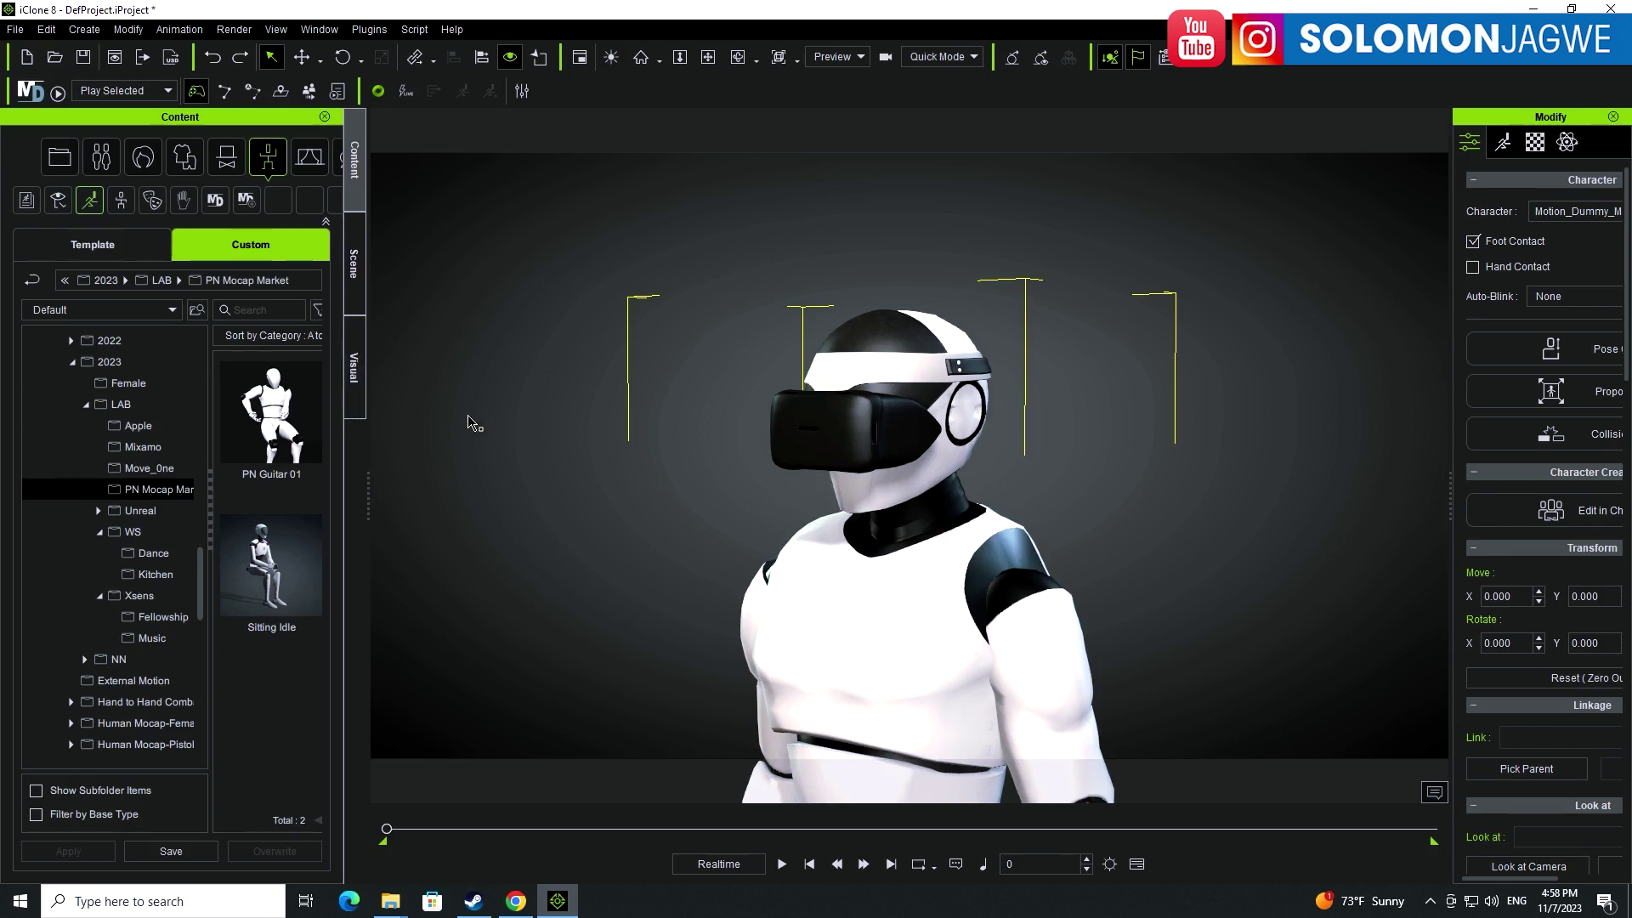
click(283, 438)
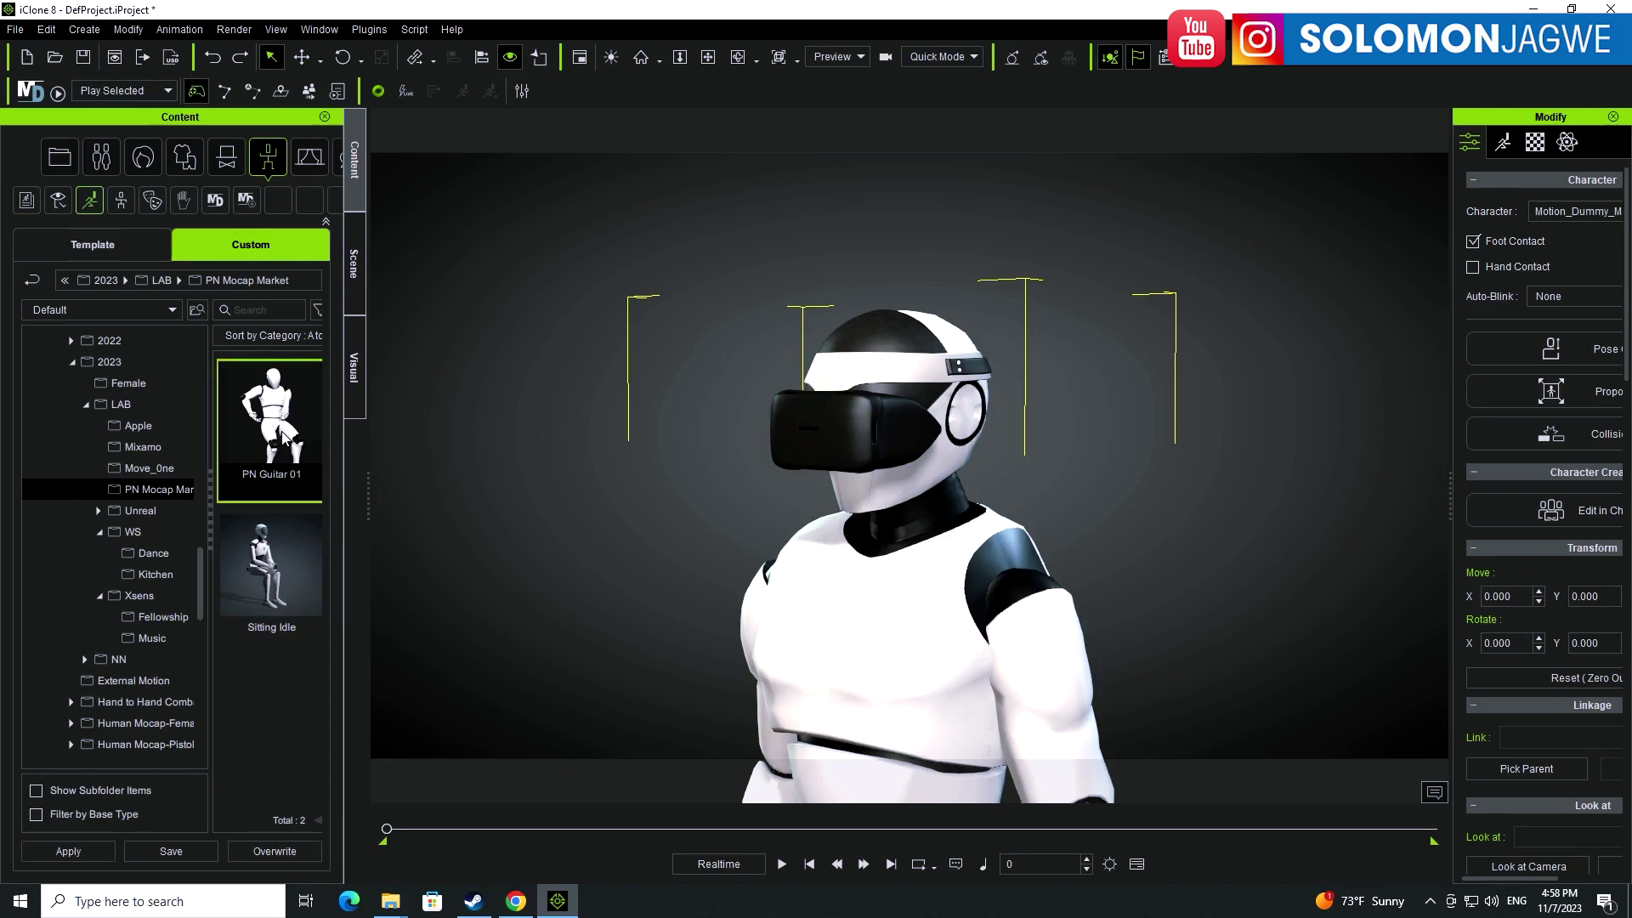
drag(367, 471, 455, 473)
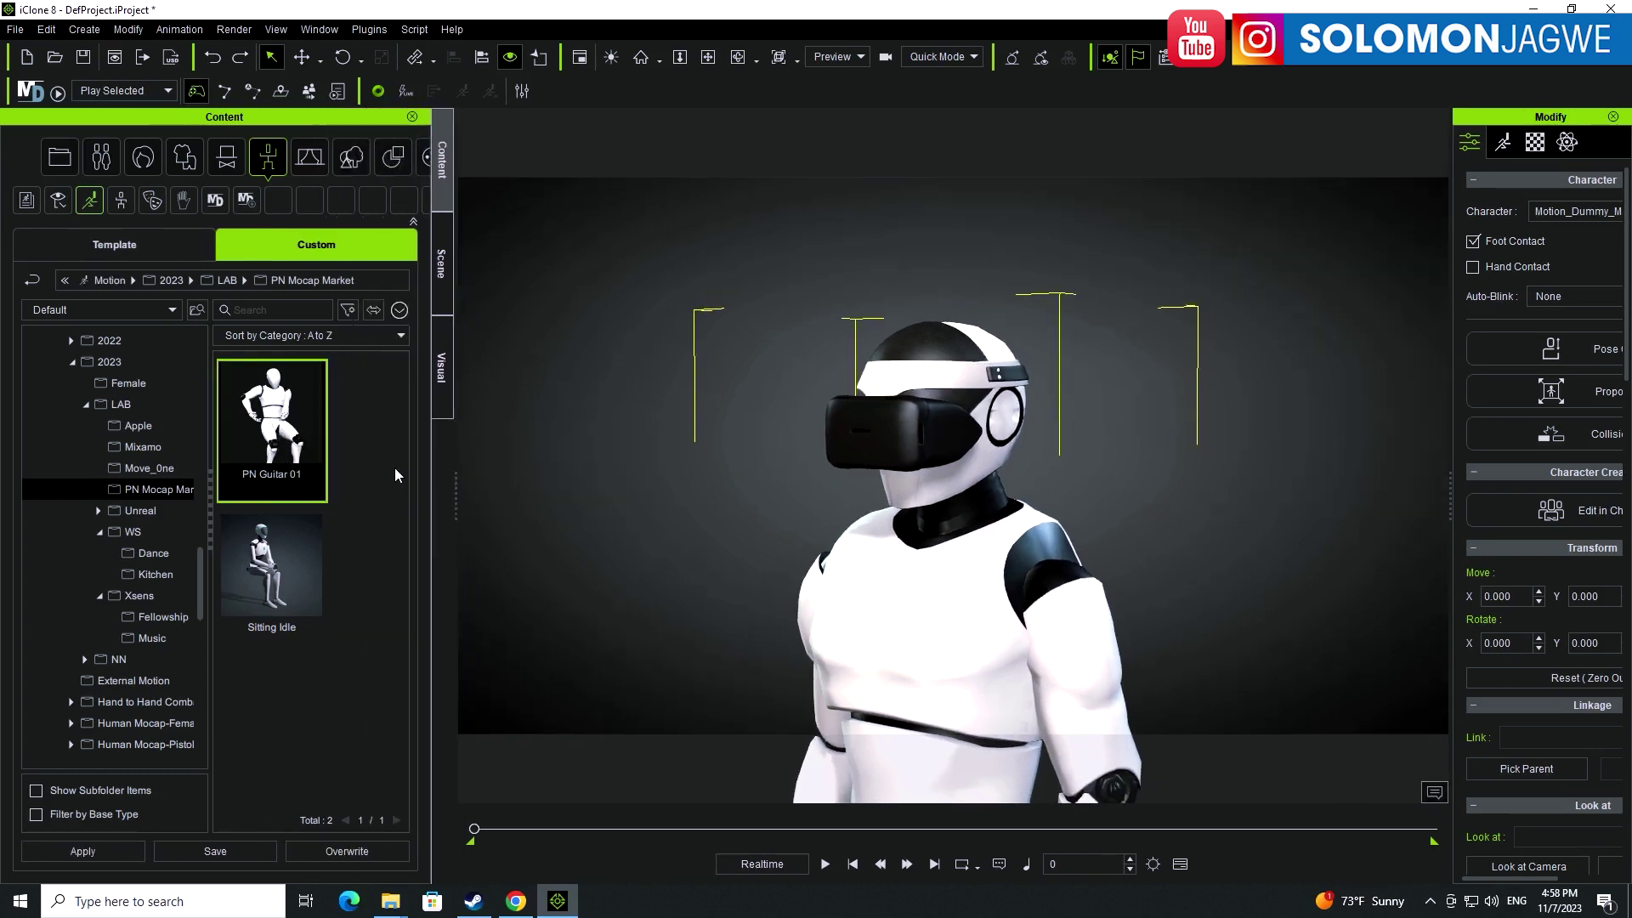
double_click(278, 441)
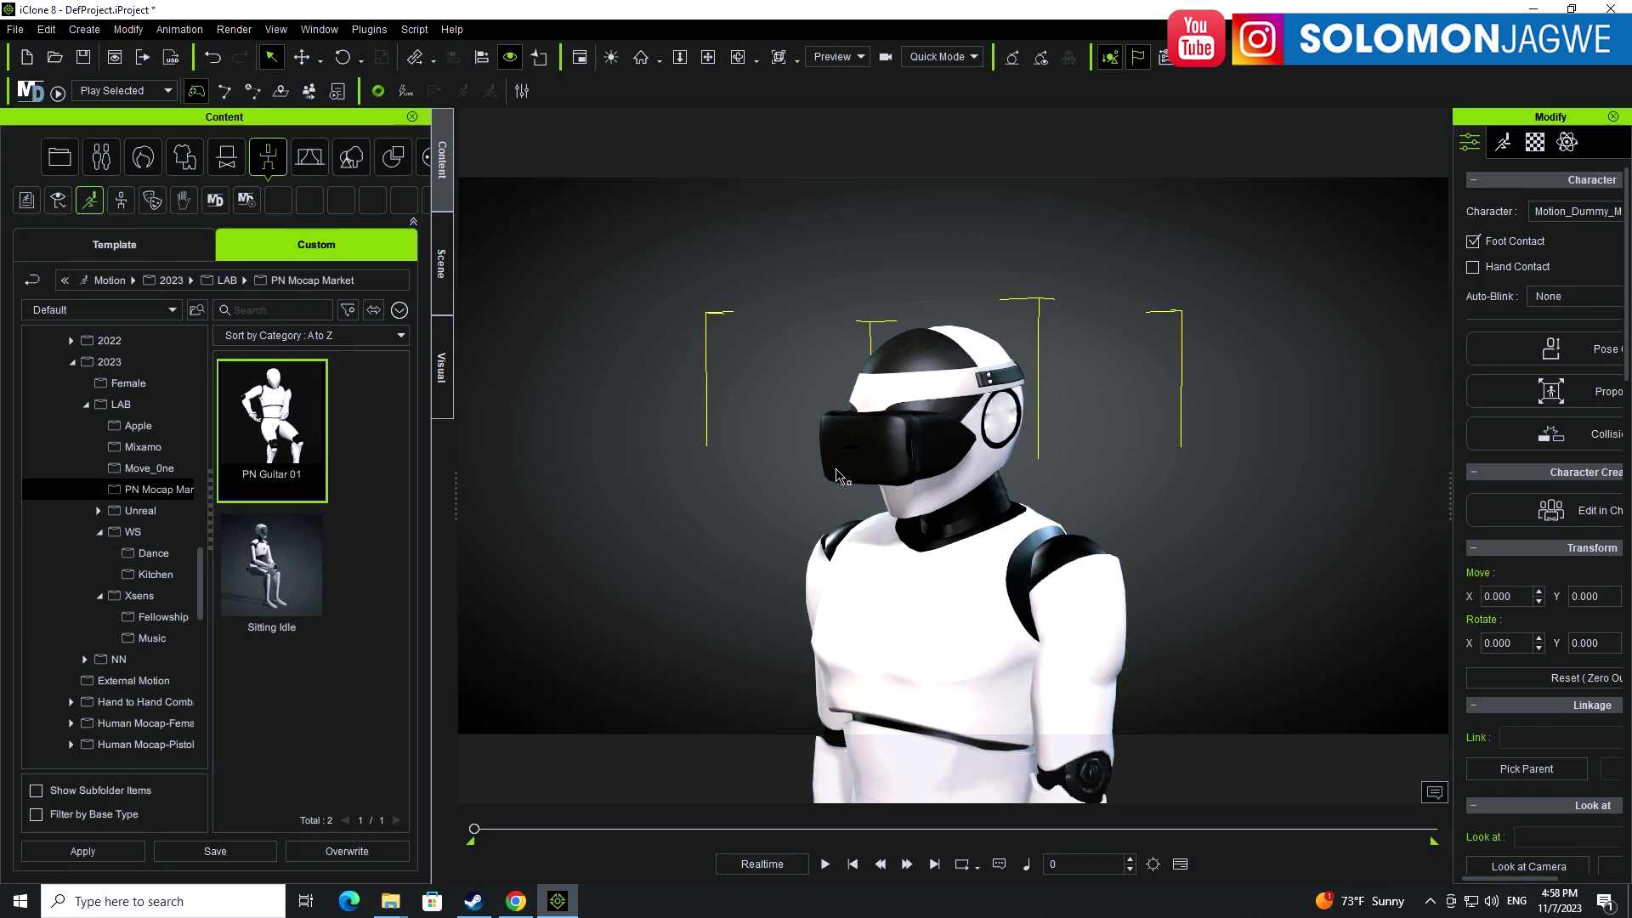
- Show the timeline and fit its current frame range to the window
scroll(966, 411, down, 2)
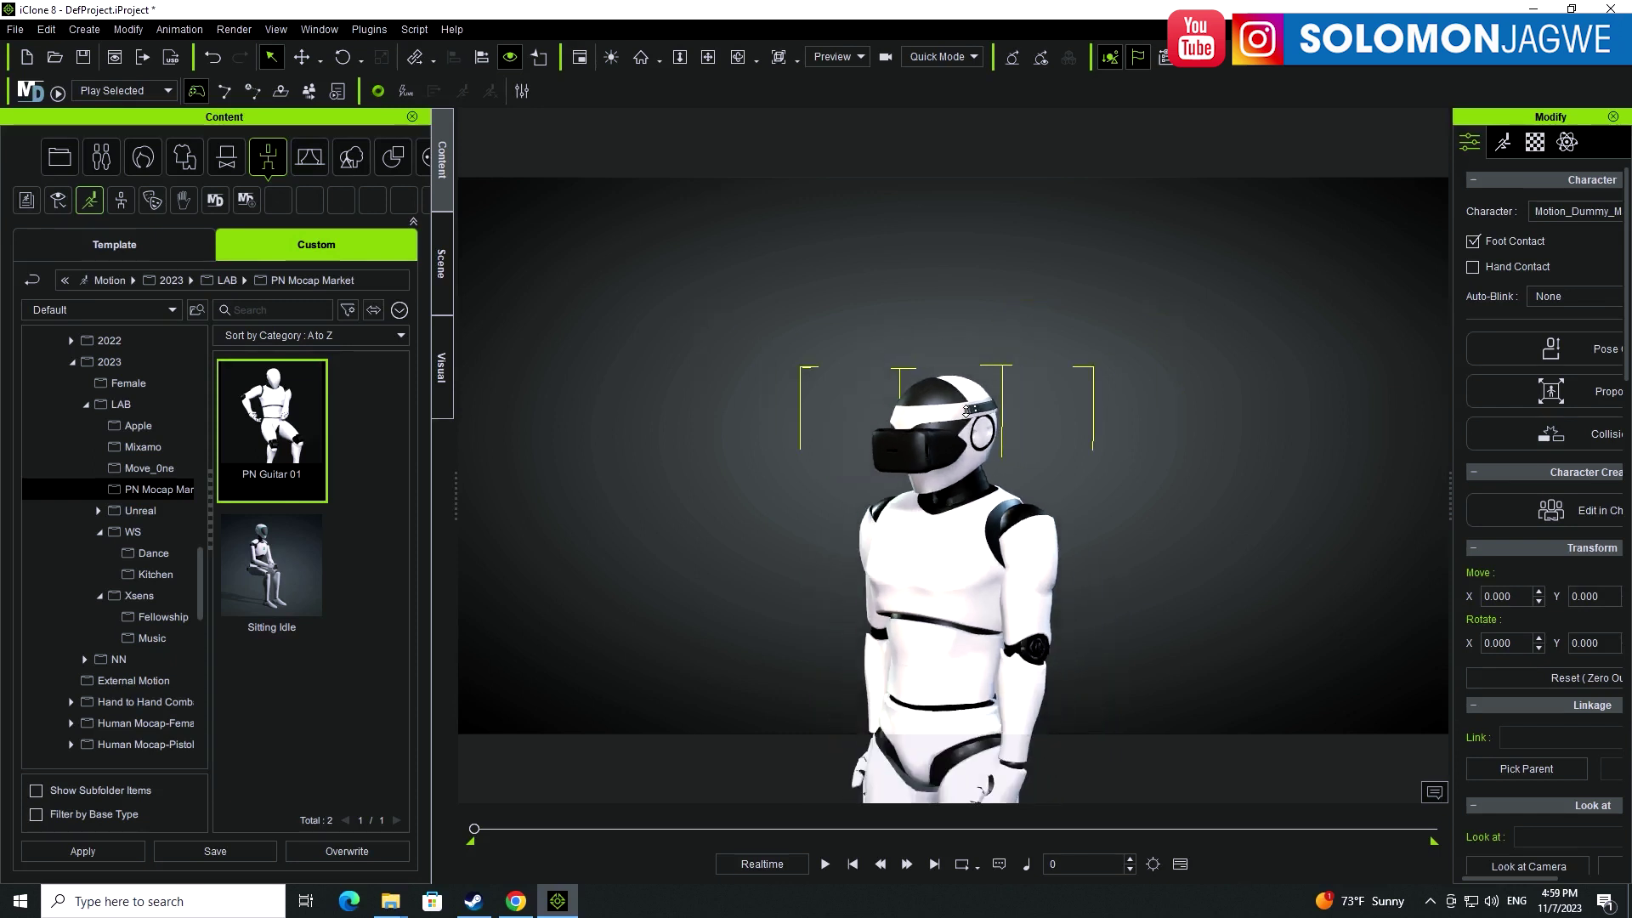
mouse_move(974, 422)
right_down()
mouse_move(1051, 397)
mouse_move(984, 439)
right_up()
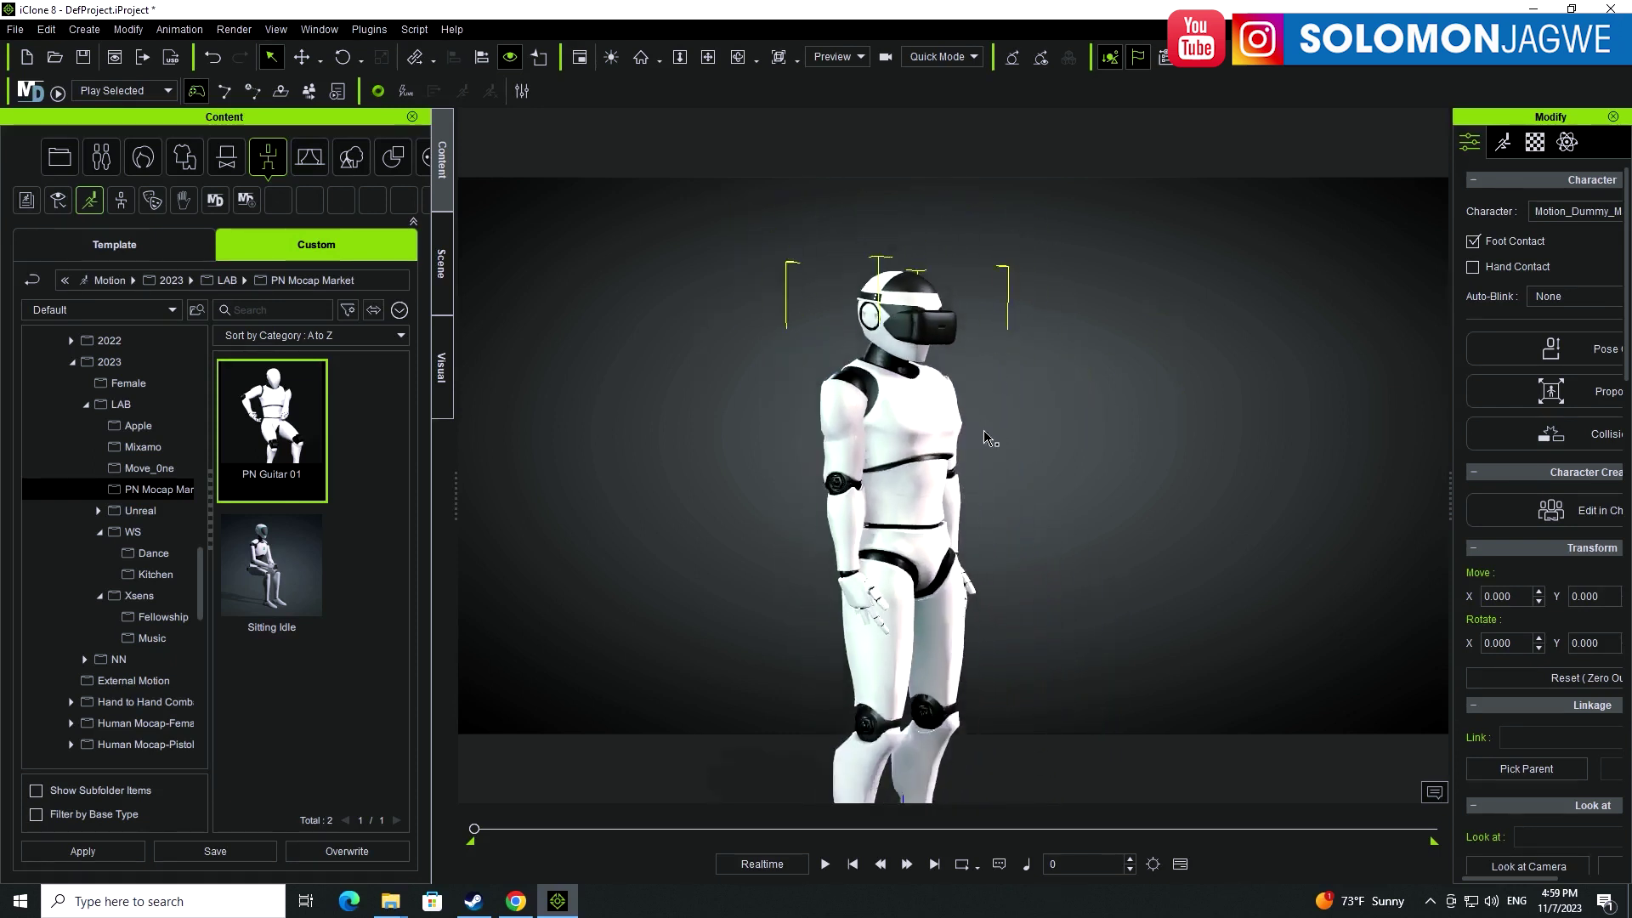
click(1181, 864)
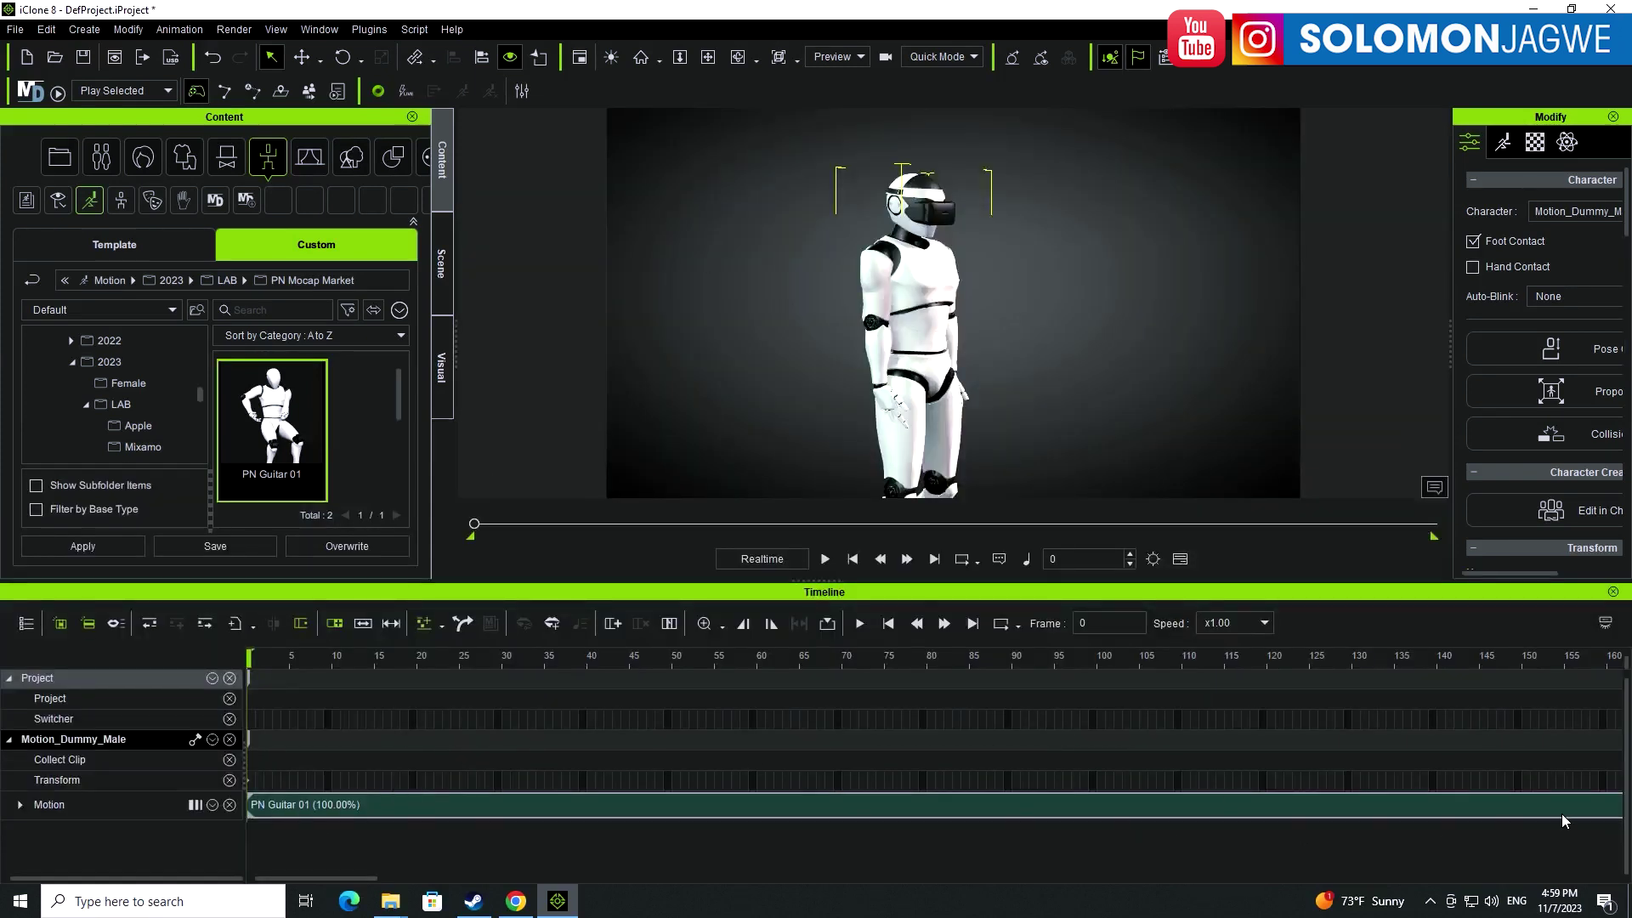
click(722, 629)
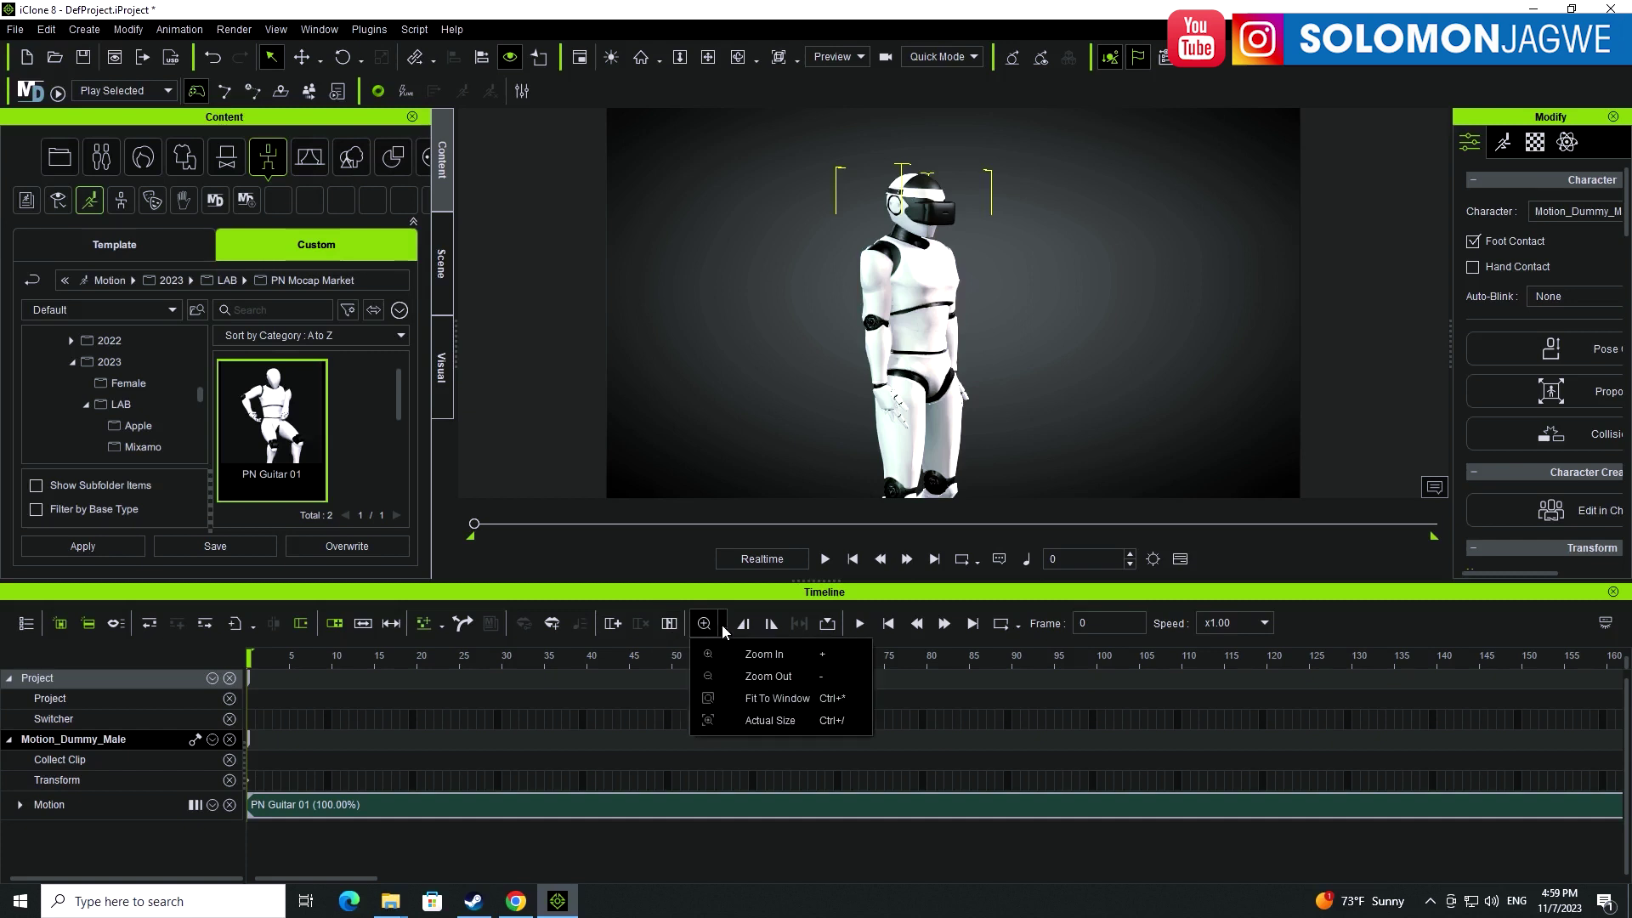
click(775, 701)
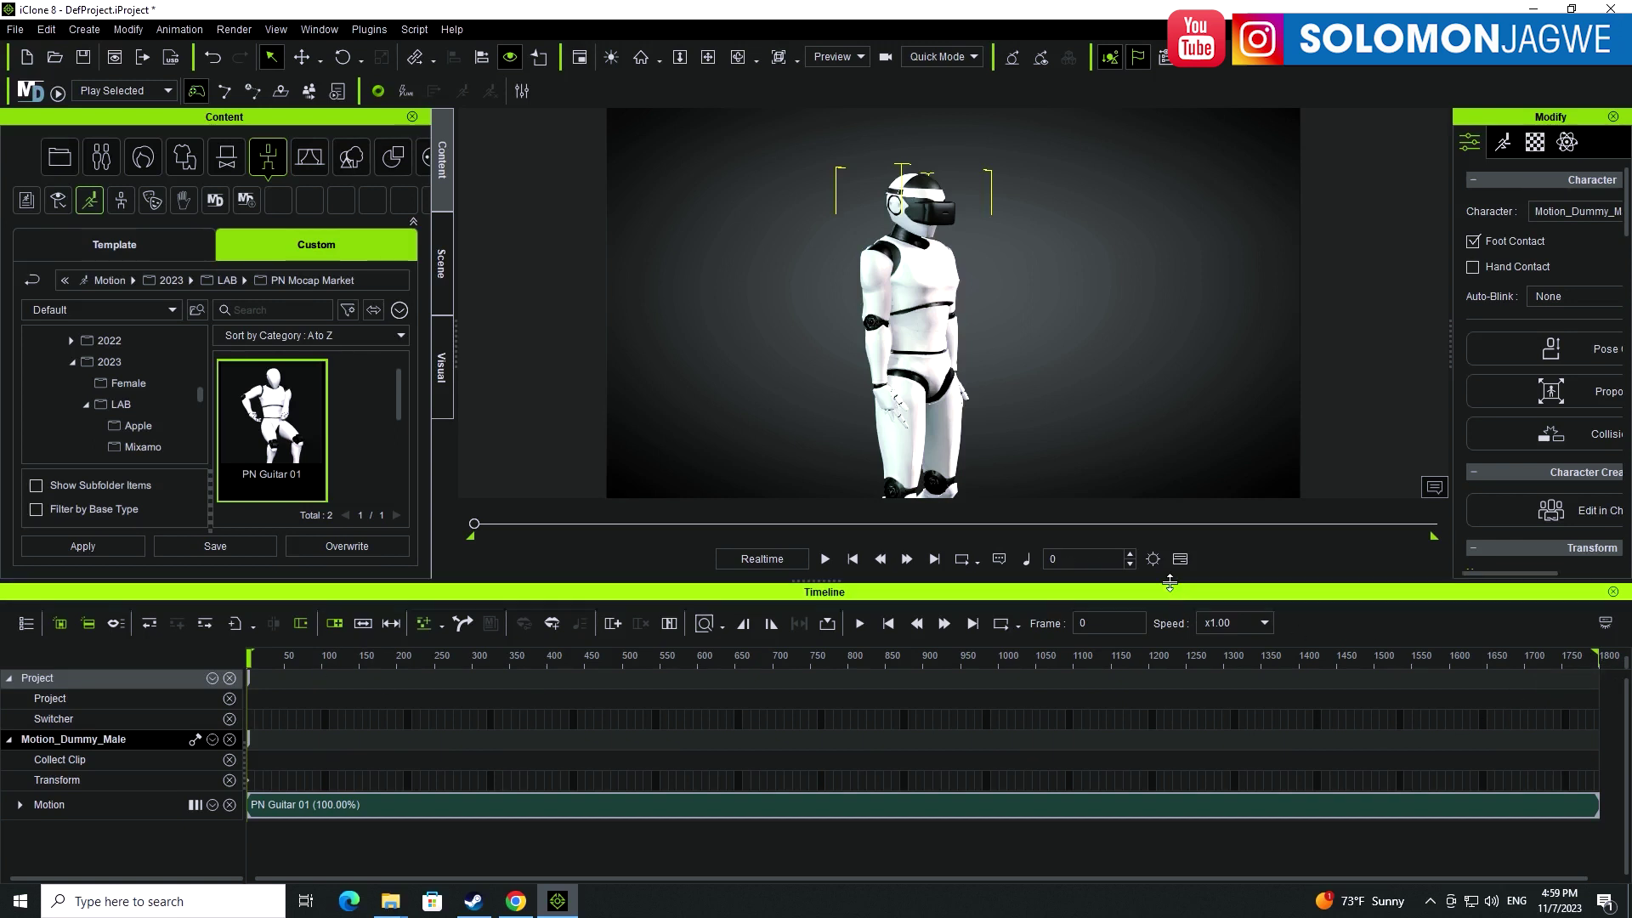
- Set the project's end frame to 10000 and close the project settings
click(1153, 559)
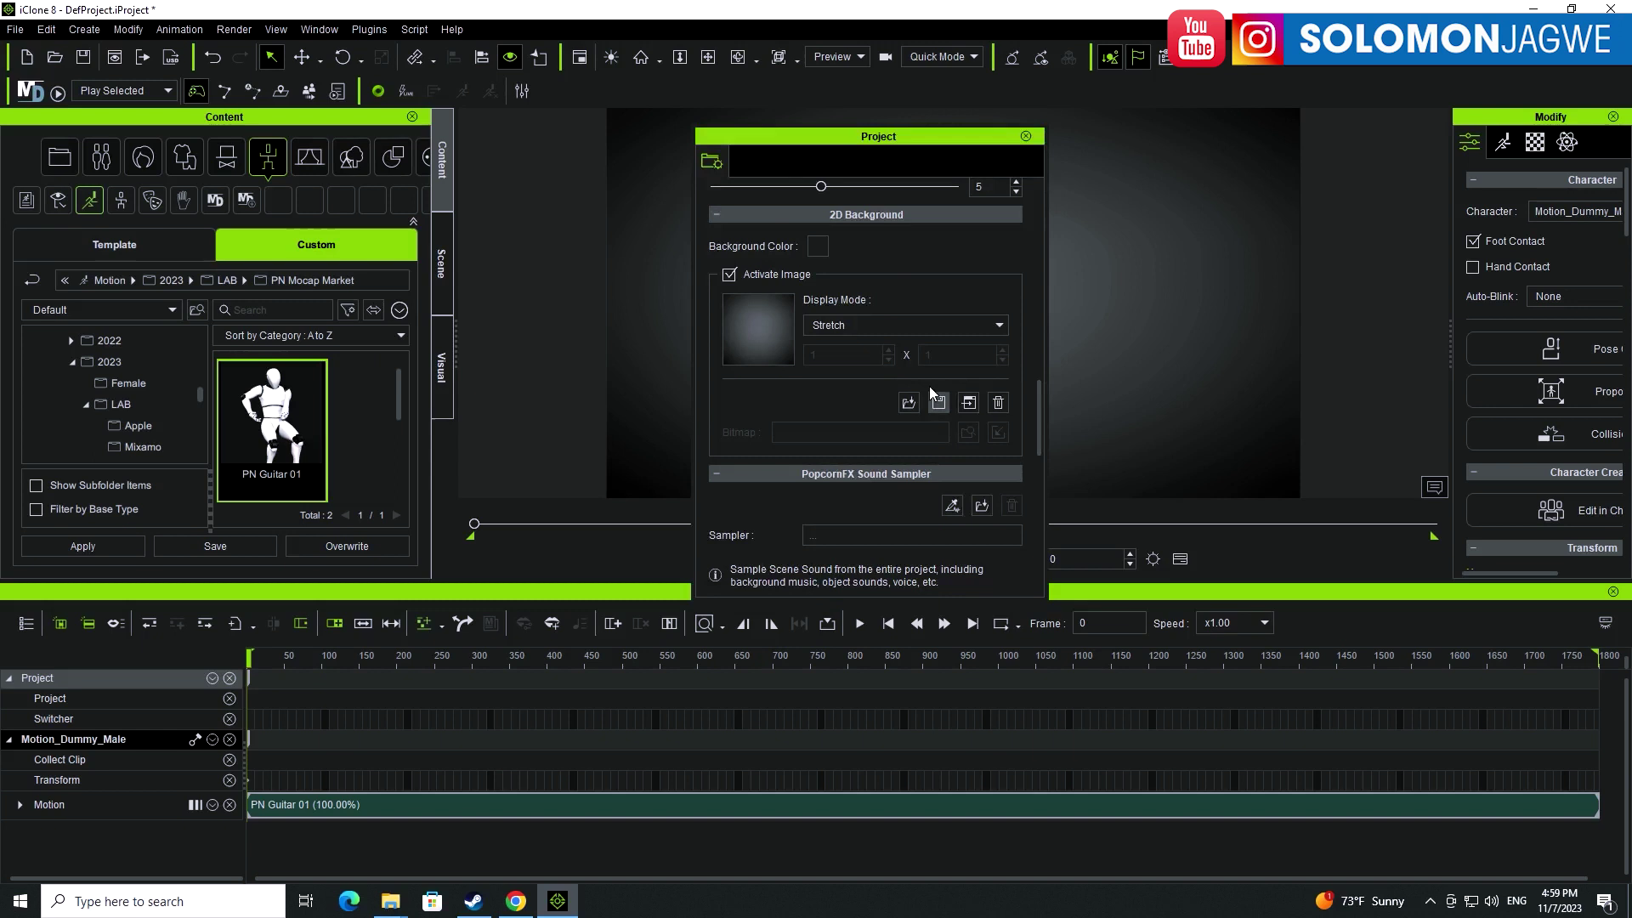
drag(1040, 425, 1037, 222)
drag(843, 353, 763, 350)
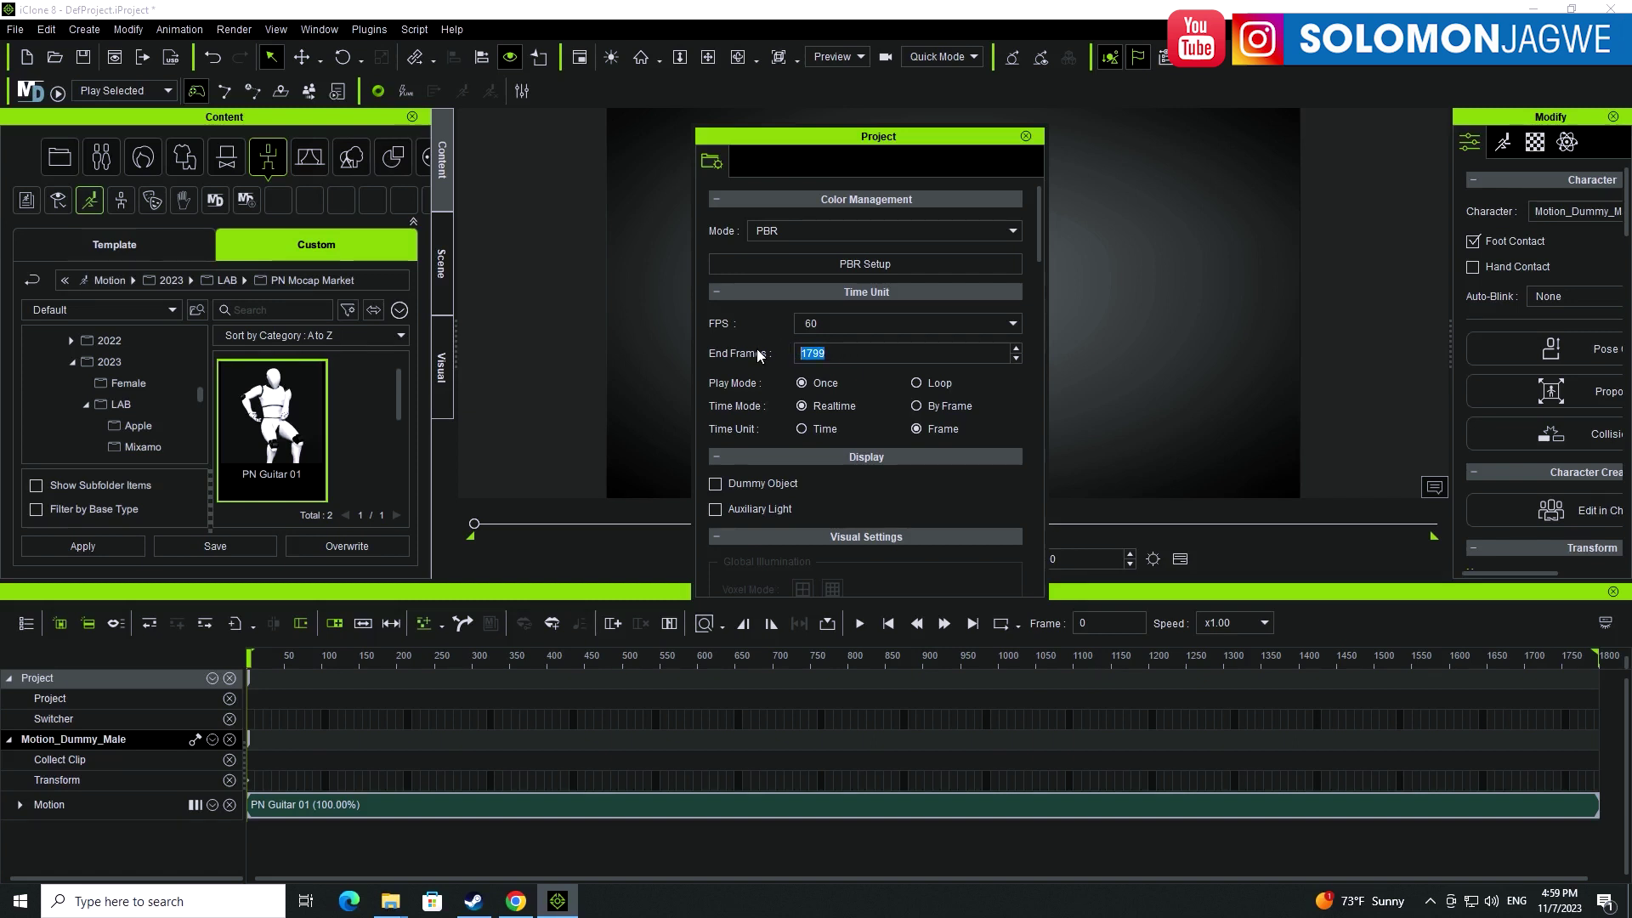
text(10000)
key(Return)
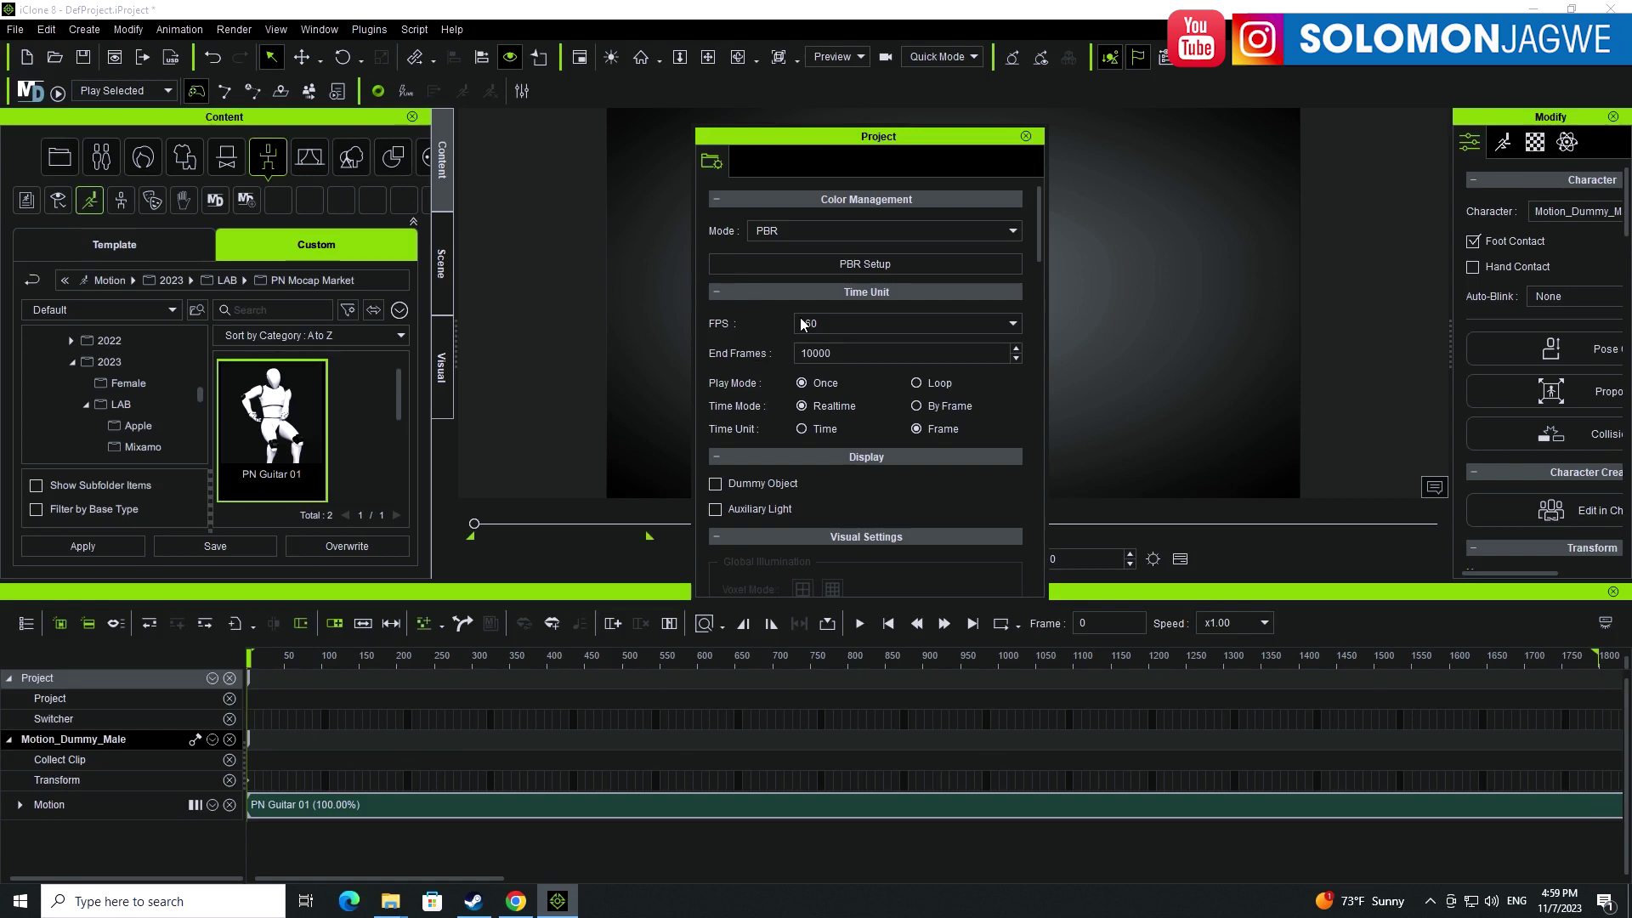
click(1025, 136)
- Fit the extended 10000-frame project length to the timeline window
mouse_move(493, 879)
mouse_down()
mouse_move(1613, 886)
mouse_move(474, 899)
mouse_up()
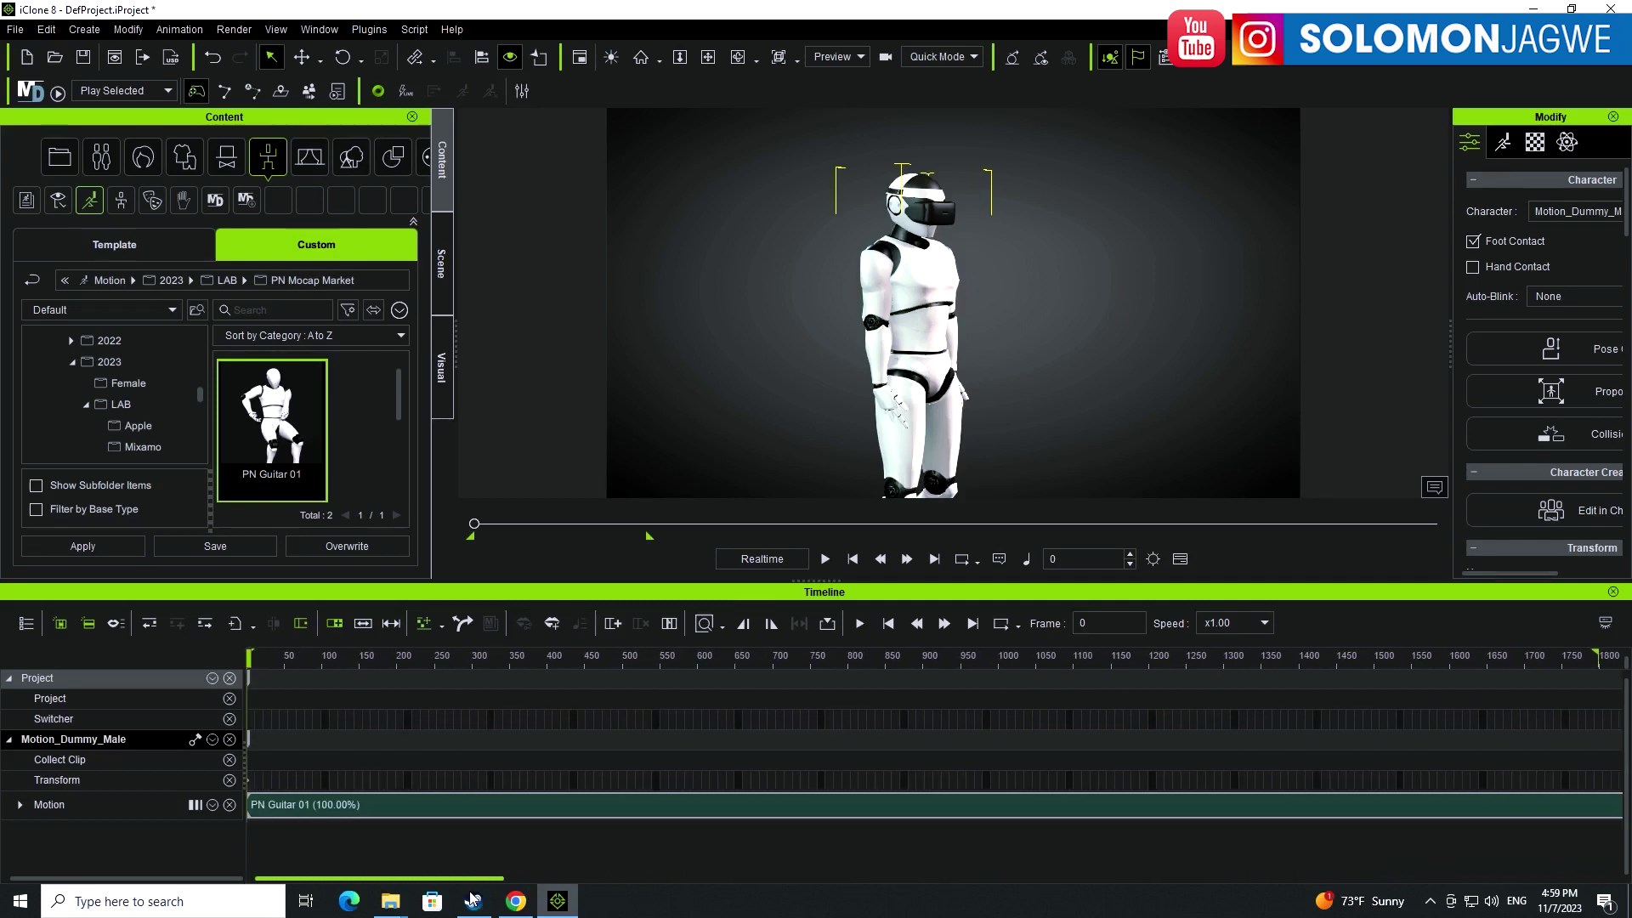
click(724, 627)
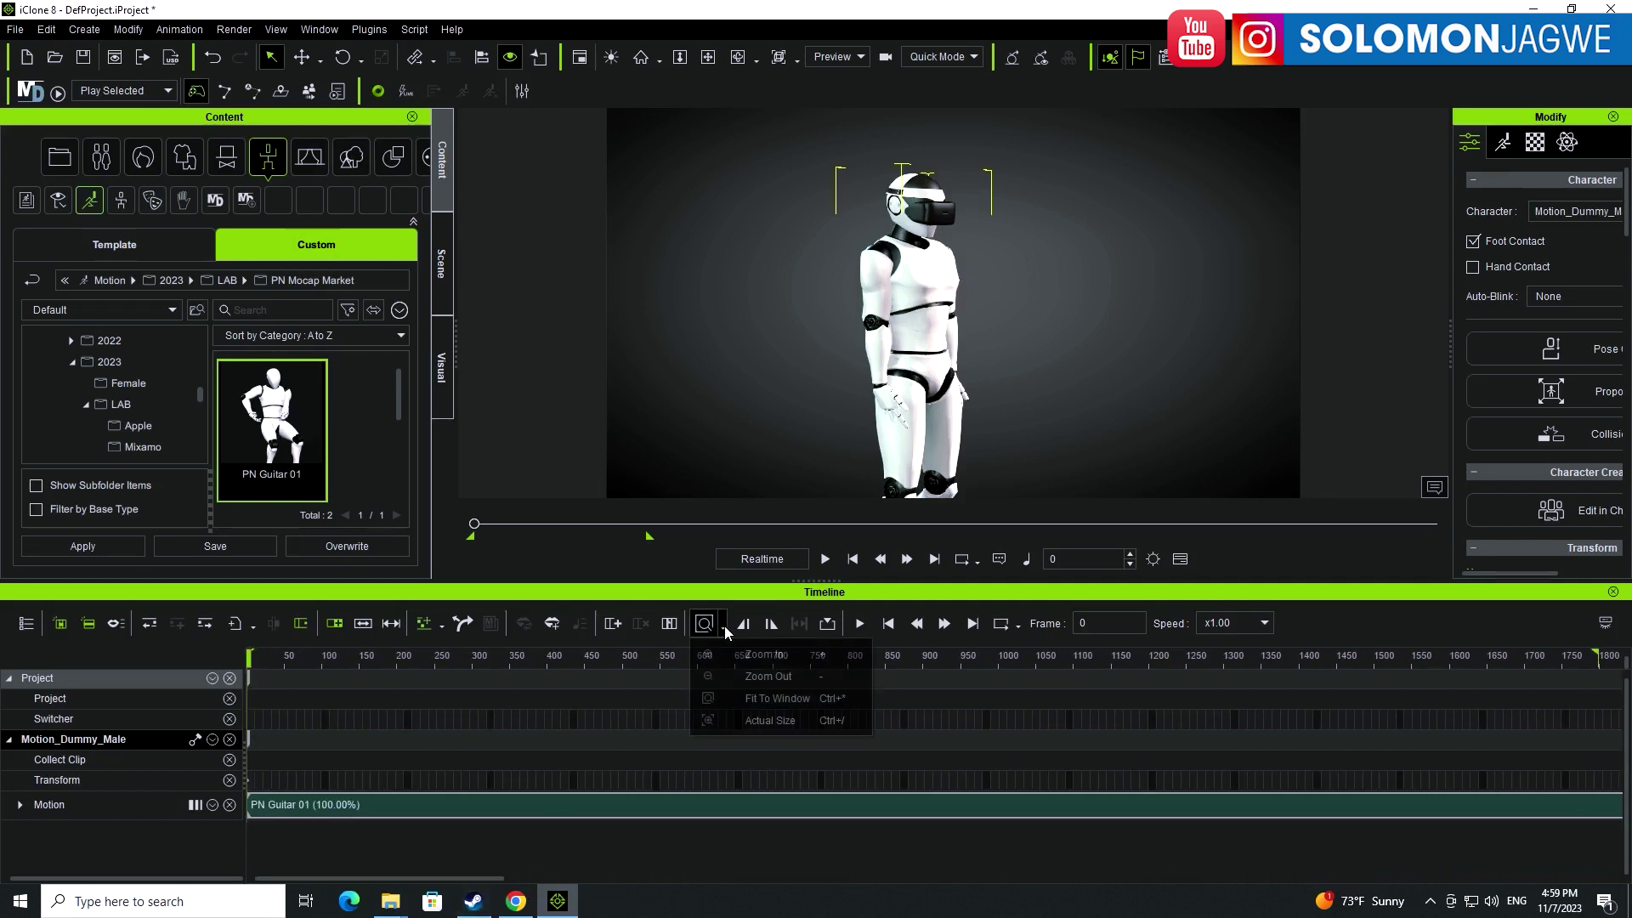
click(771, 699)
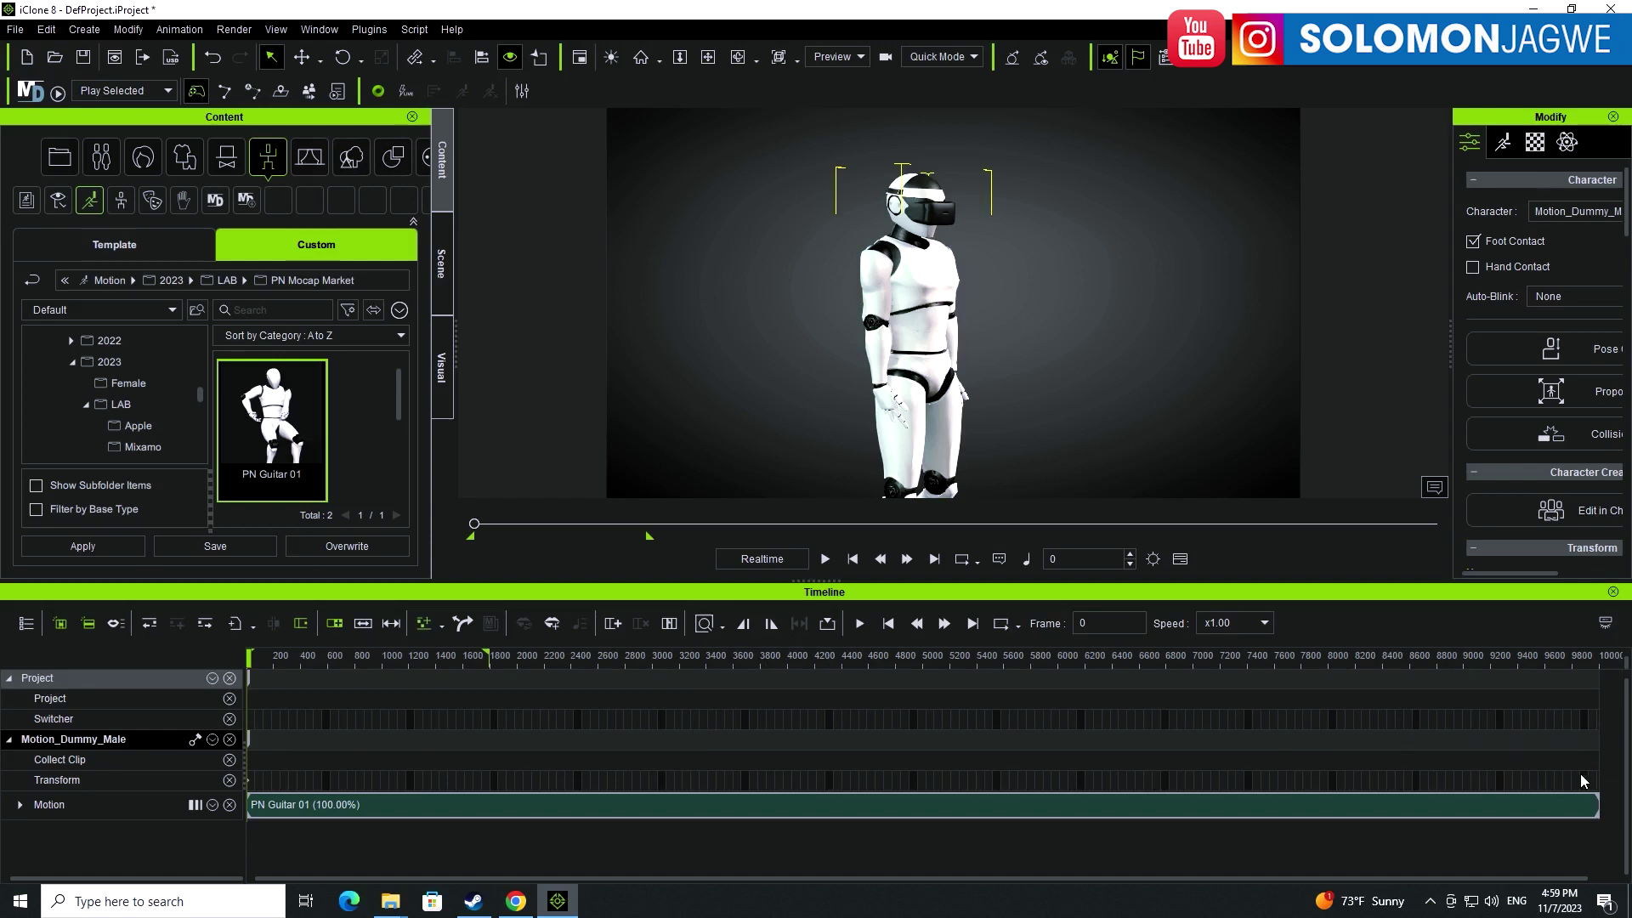
- Scrub through the guitar motion from frame 8183 back to frame 597 to review the dummy's poses
drag(1574, 665, 1353, 660)
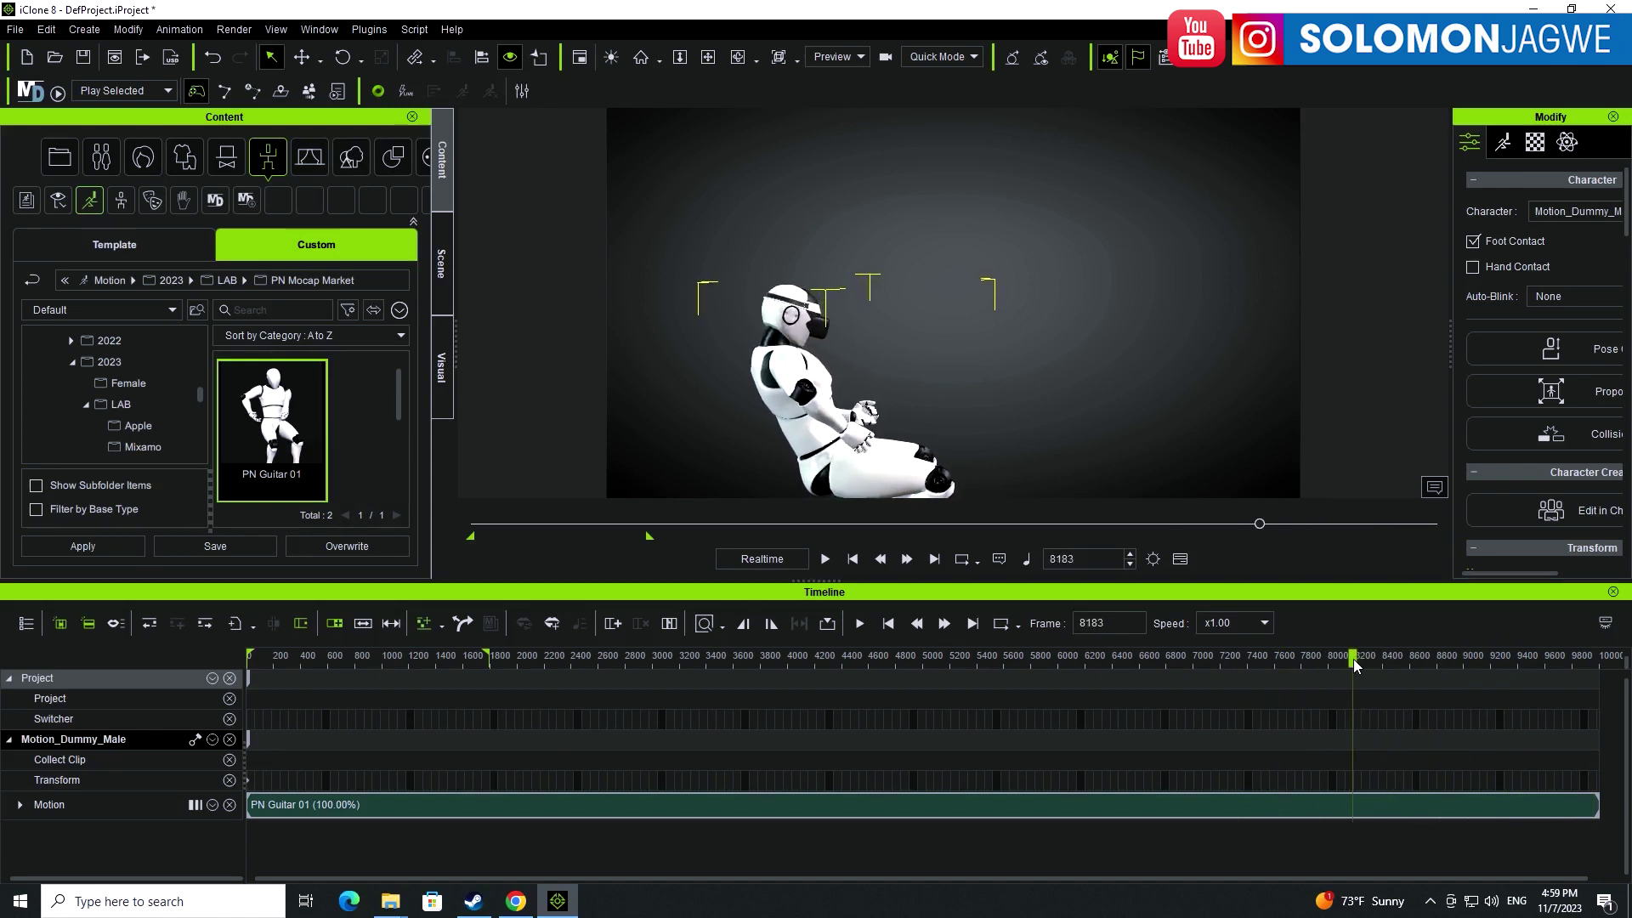
right_drag(816, 401, 1113, 389)
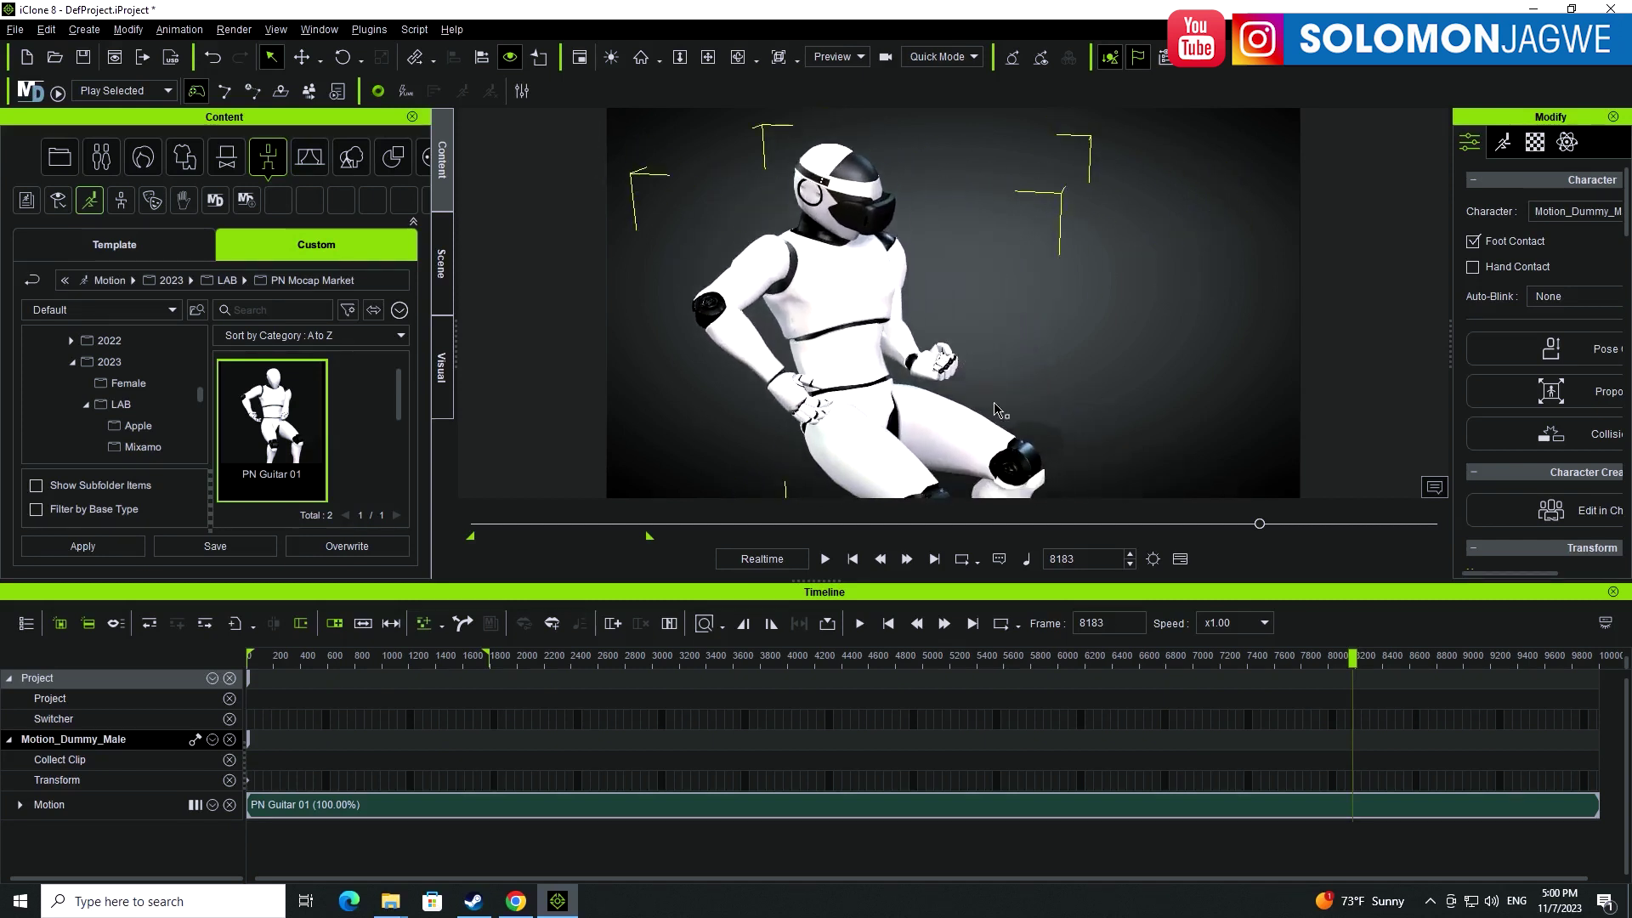
click(1207, 657)
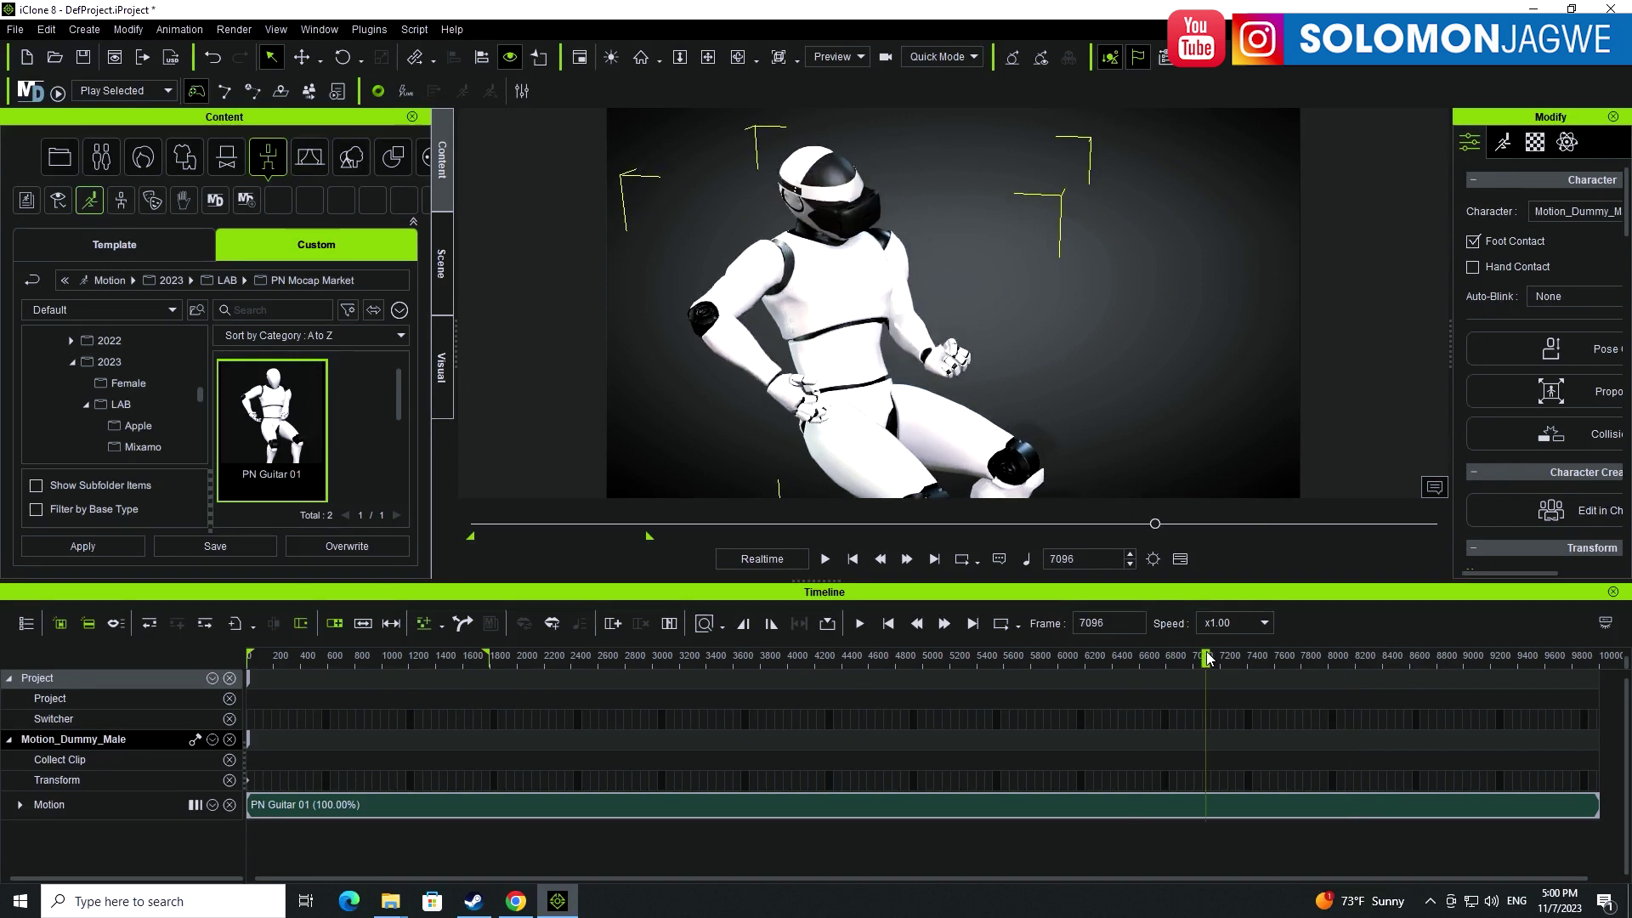
drag(1207, 657, 327, 657)
scroll(947, 350, down, 5)
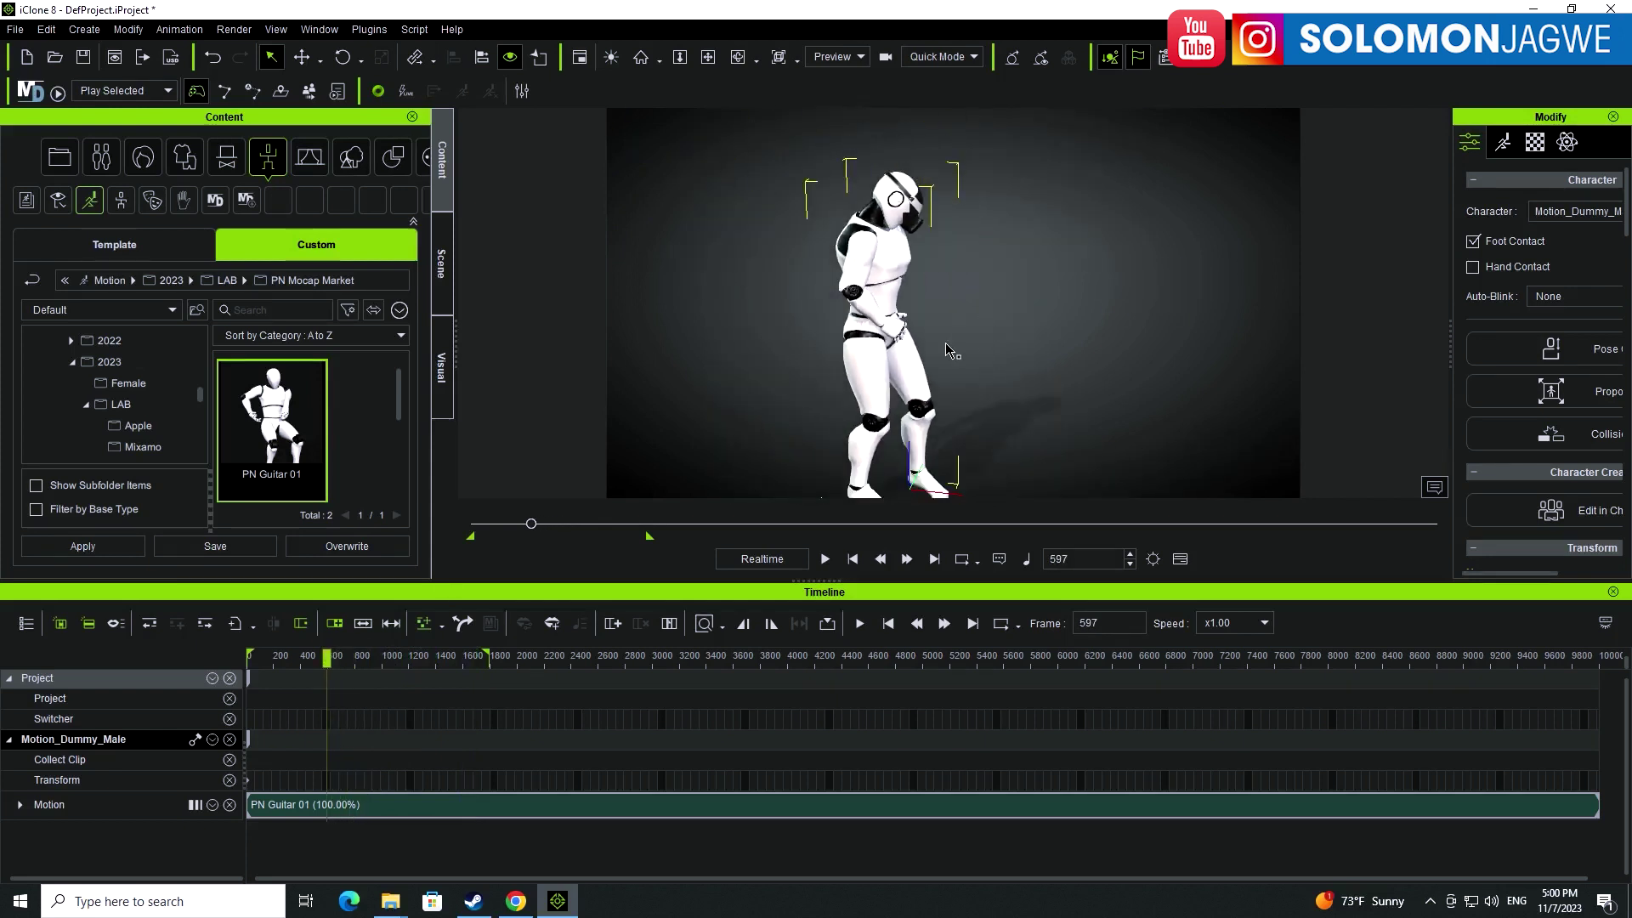
- Set the playback range from frame 163 to about frame 496, around the dummy's hand-raising movement
drag(326, 660, 269, 661)
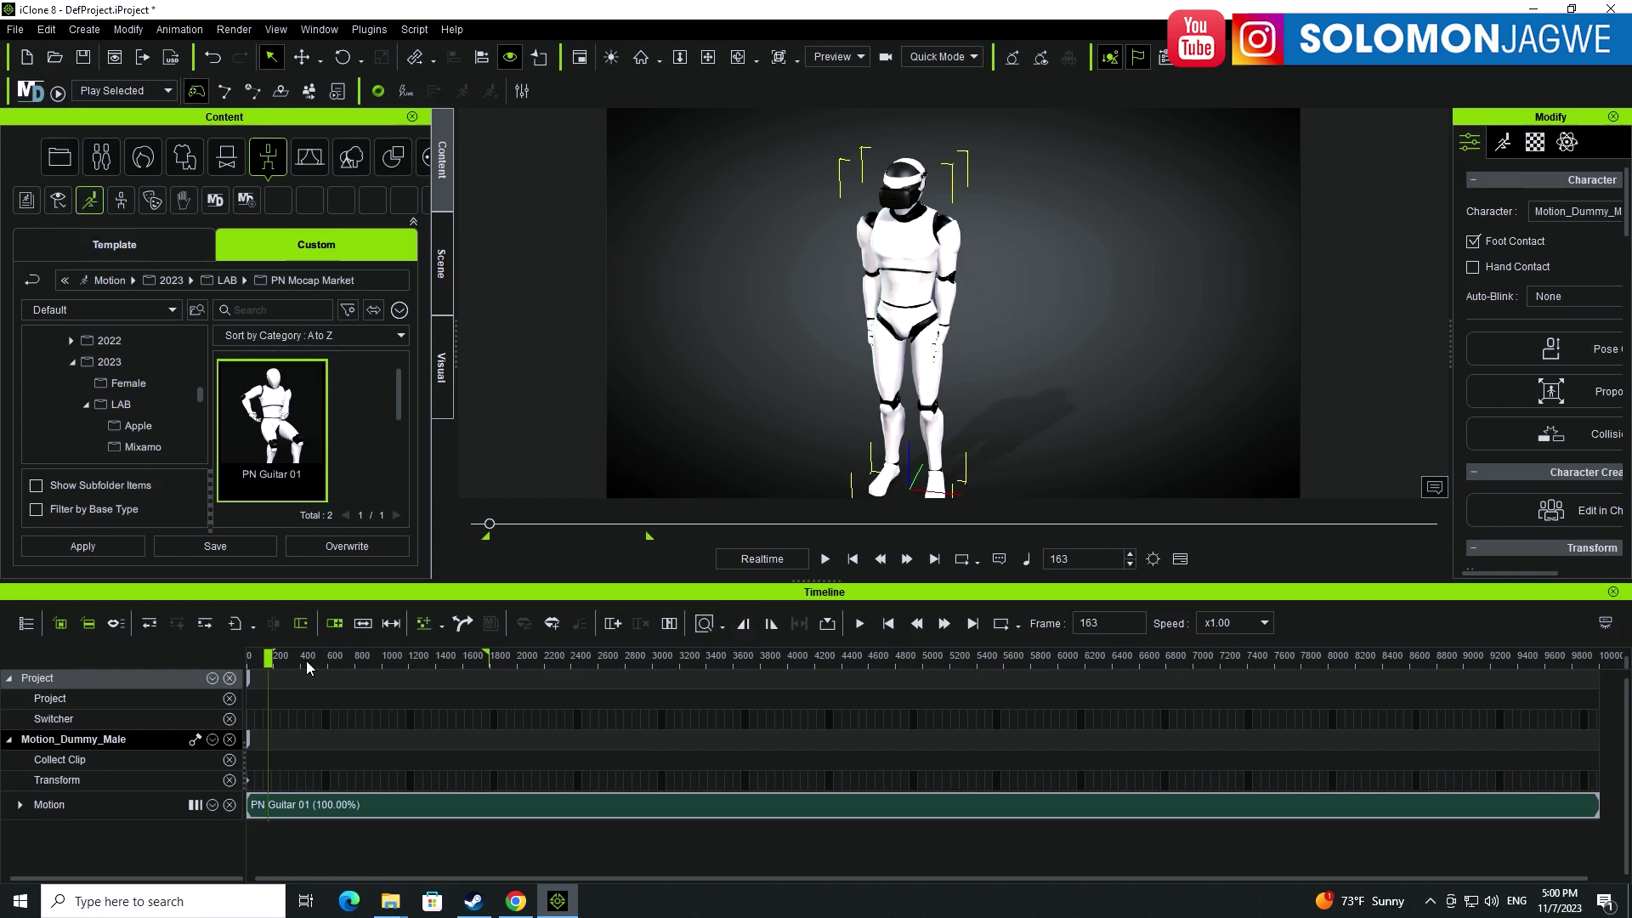
drag(277, 665, 333, 660)
drag(325, 661, 313, 659)
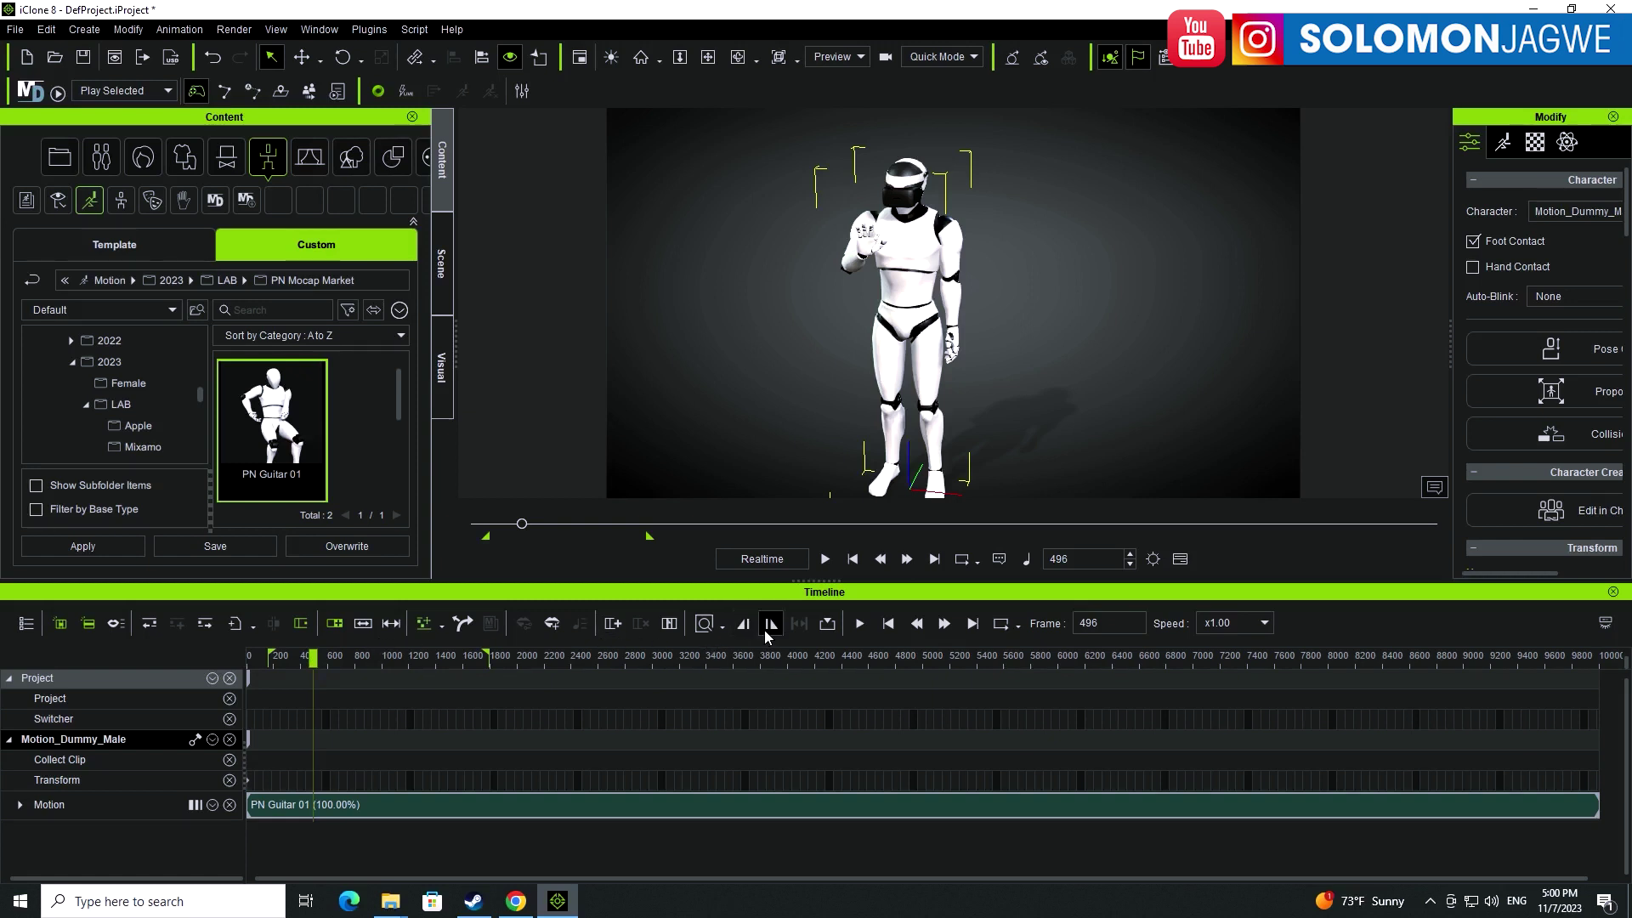
- Break the PN Guitar 01 motion clip at frame 477 and delete the part after the cut
click(306, 803)
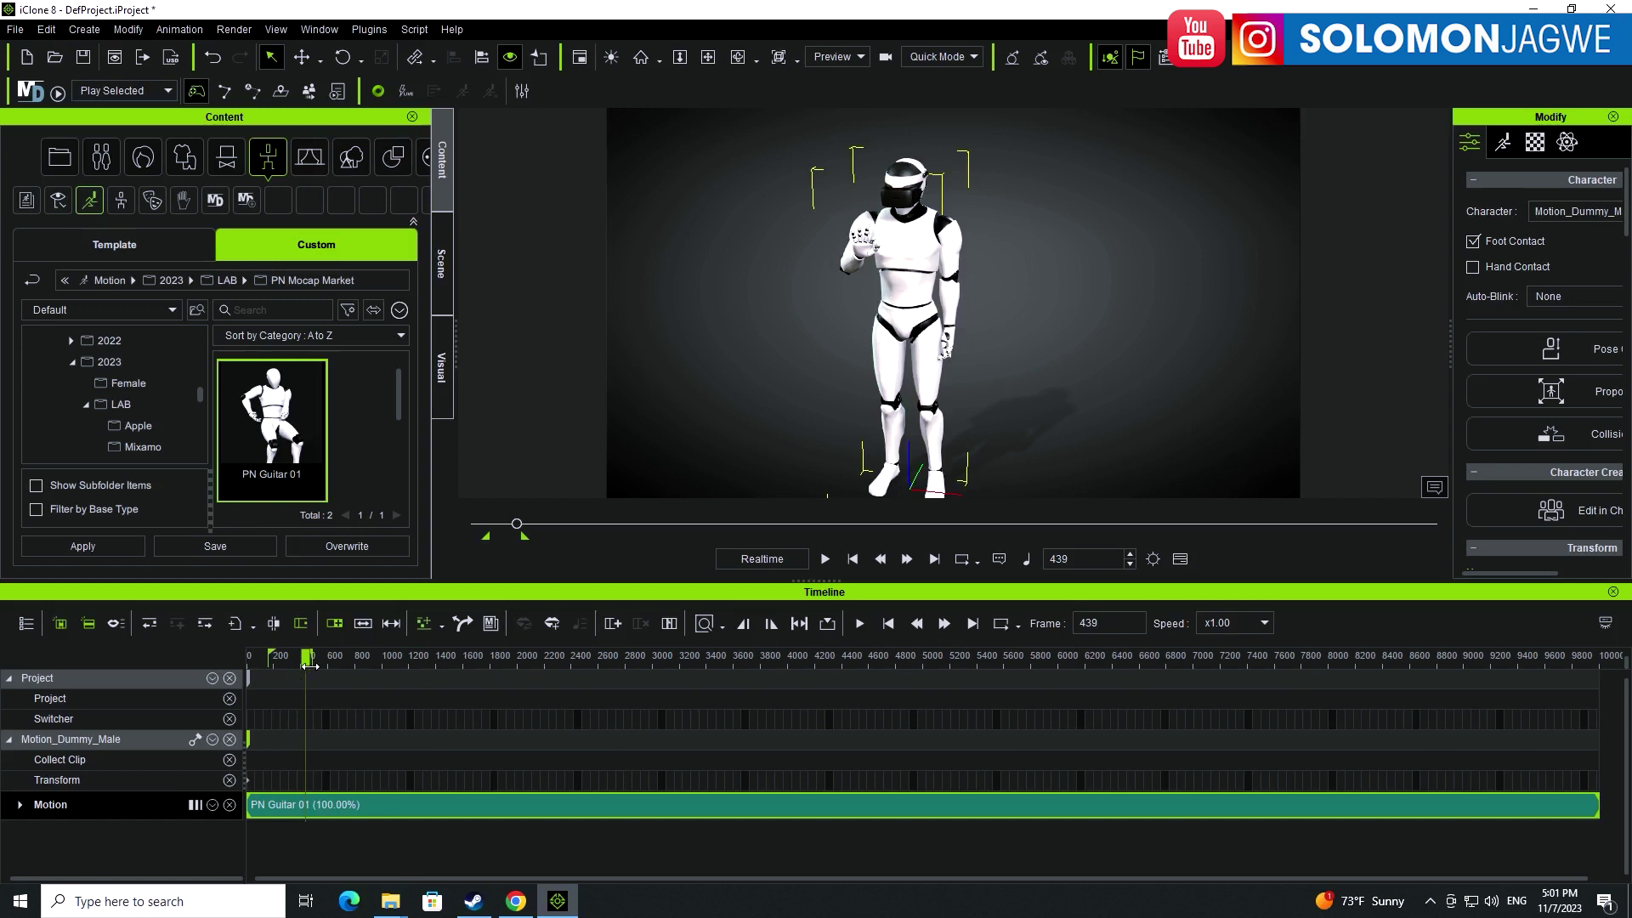
drag(309, 666, 311, 665)
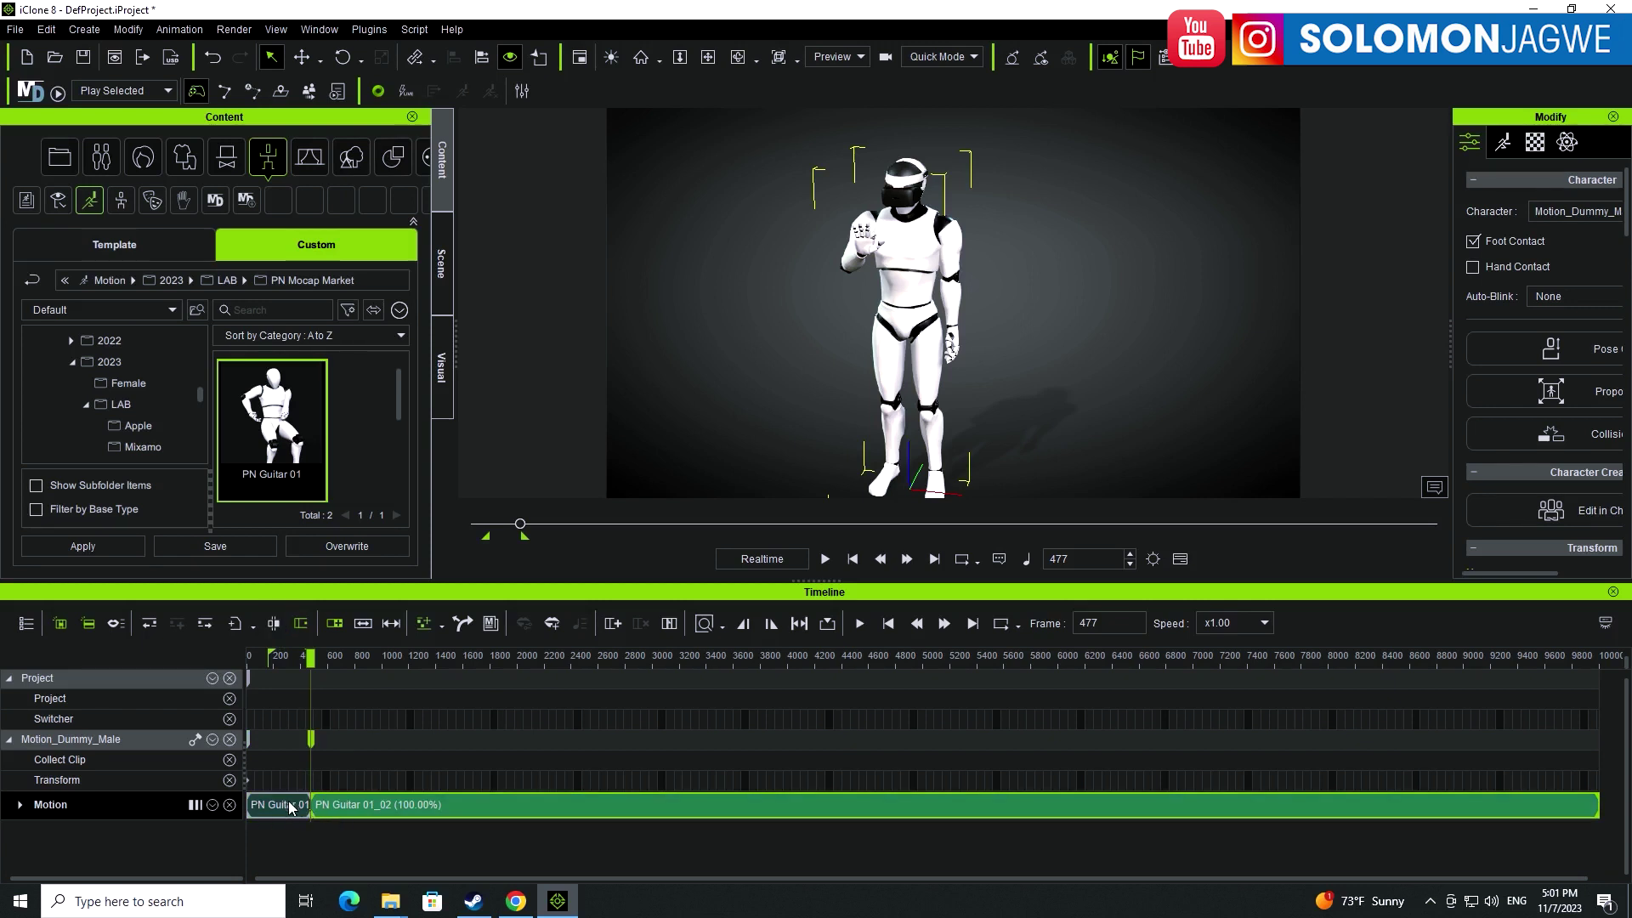
click(385, 804)
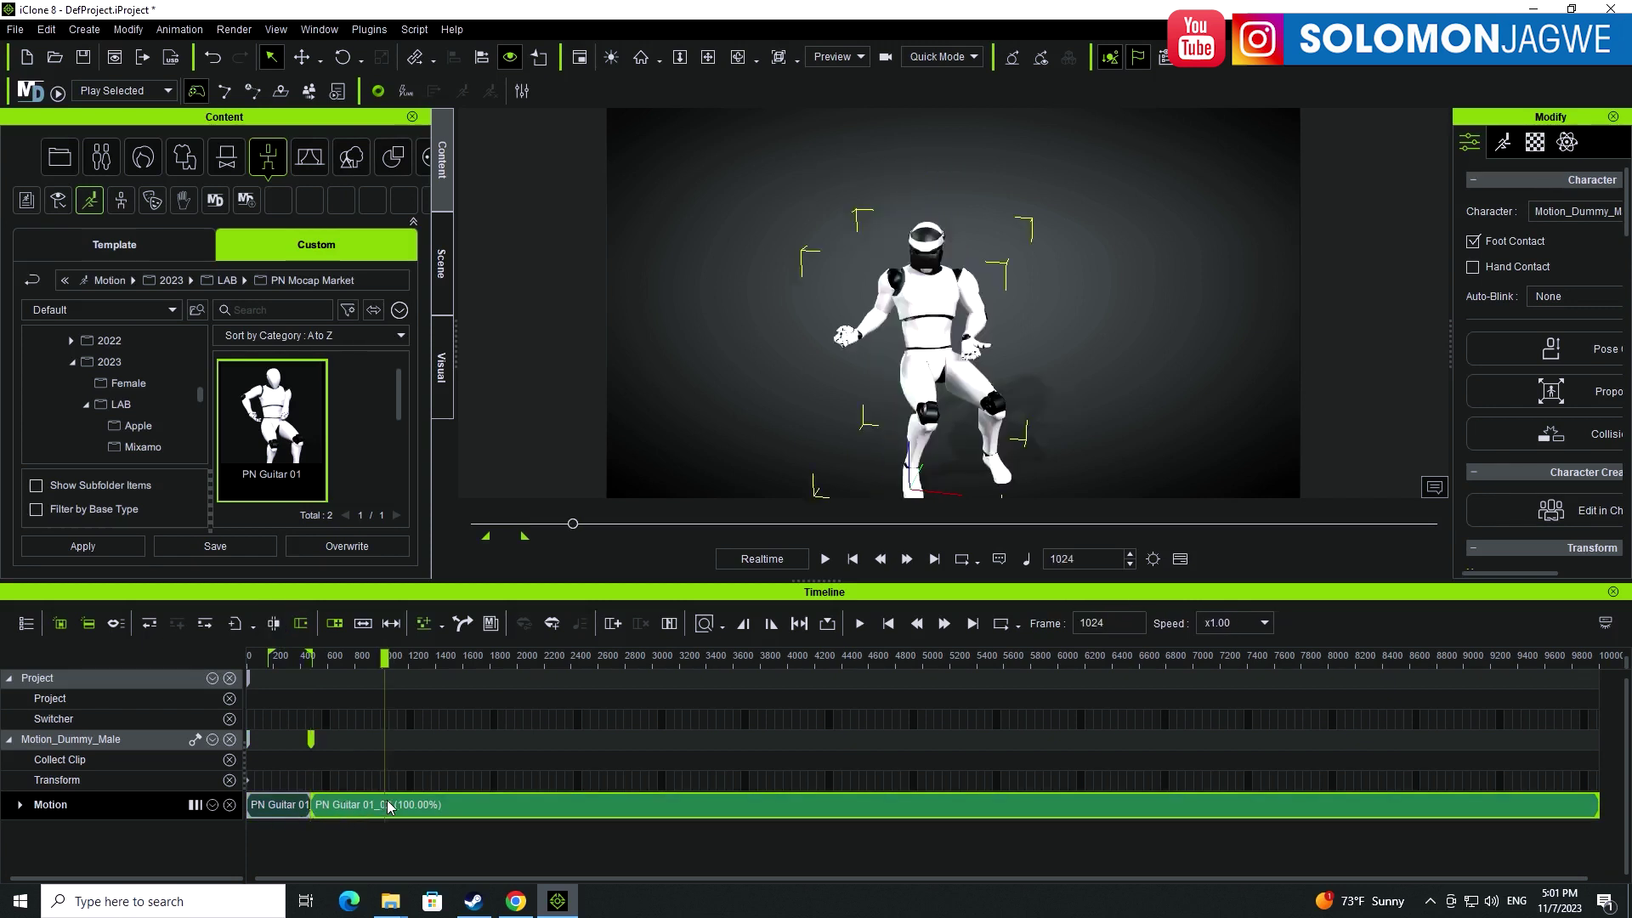
key(Delete)
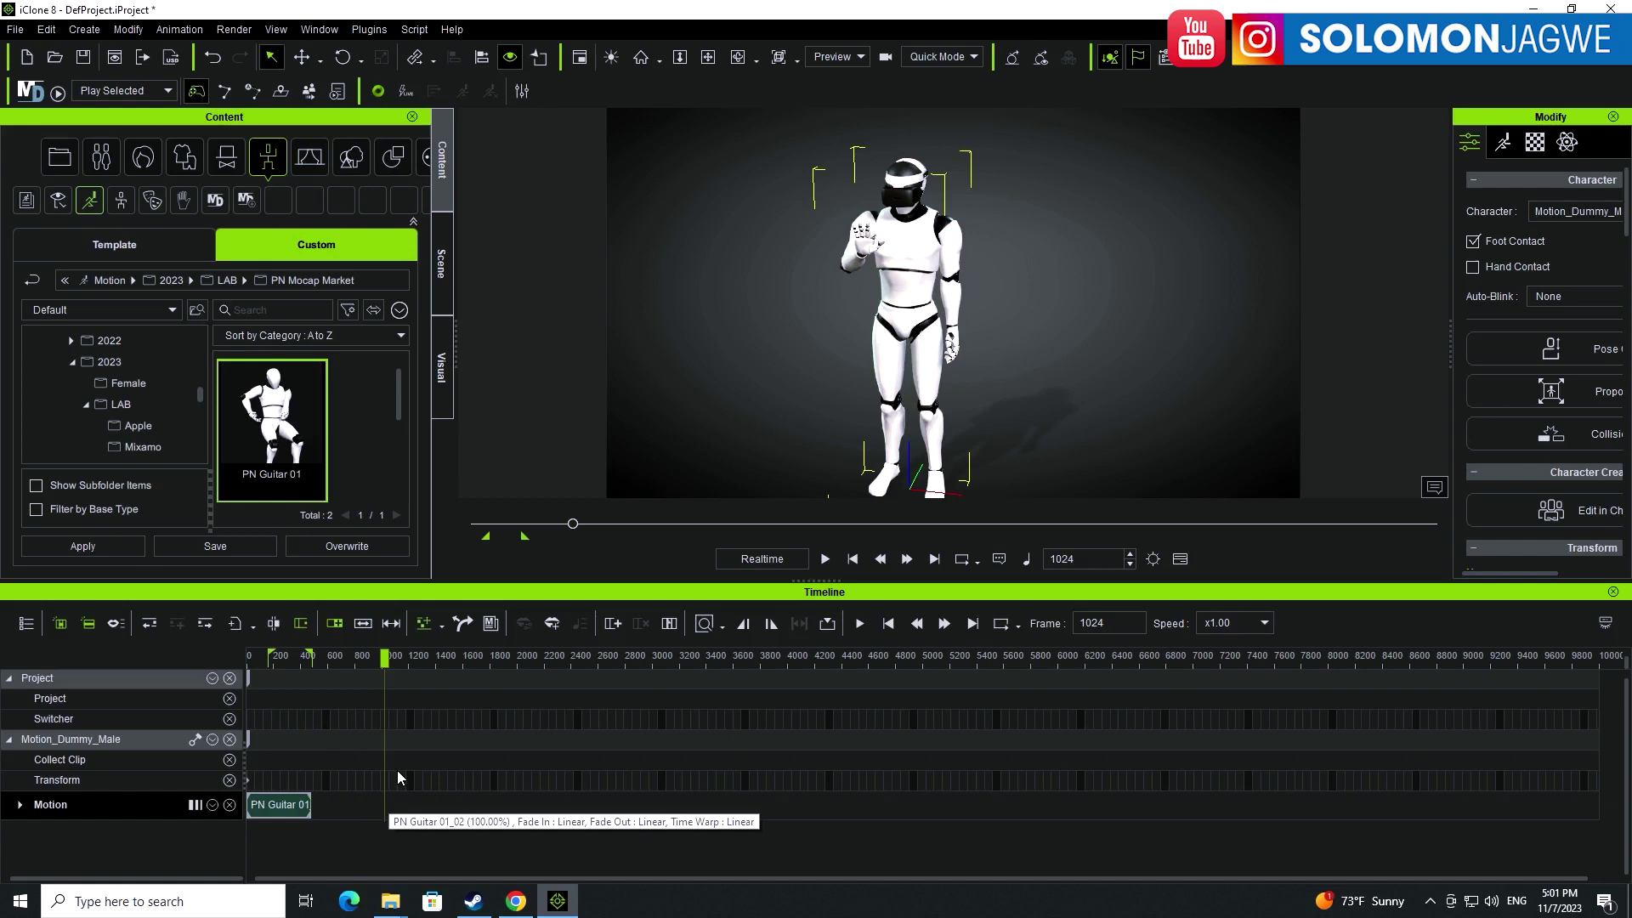
- Break the remaining motion clip at frame 188 and delete the part before the cut
click(290, 659)
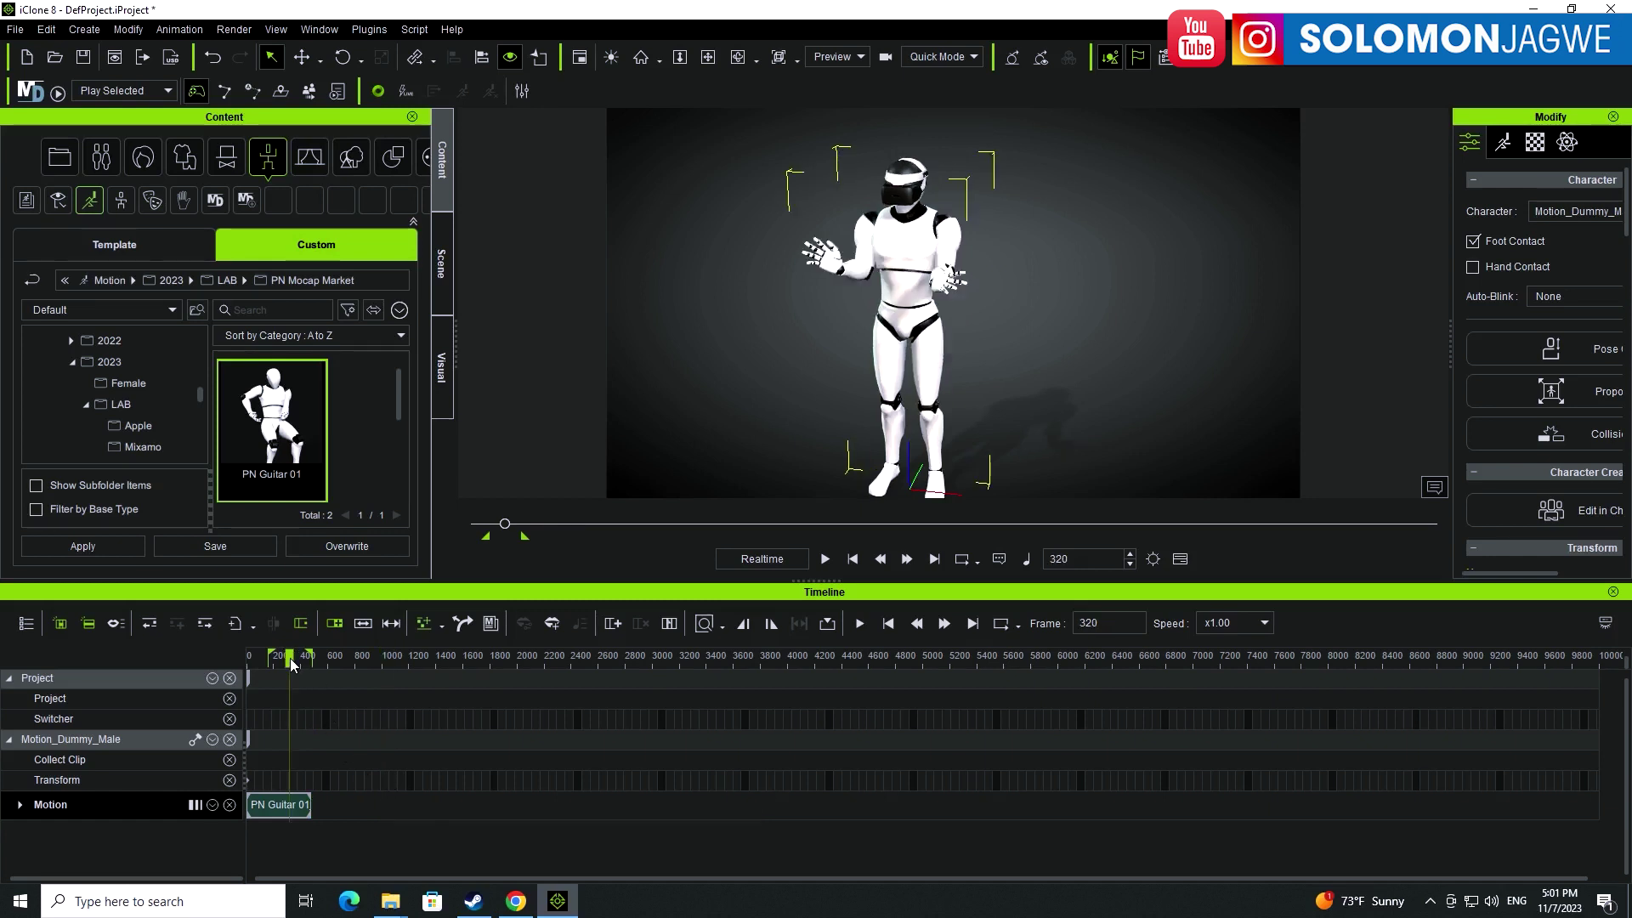
scroll(289, 659, up, 10)
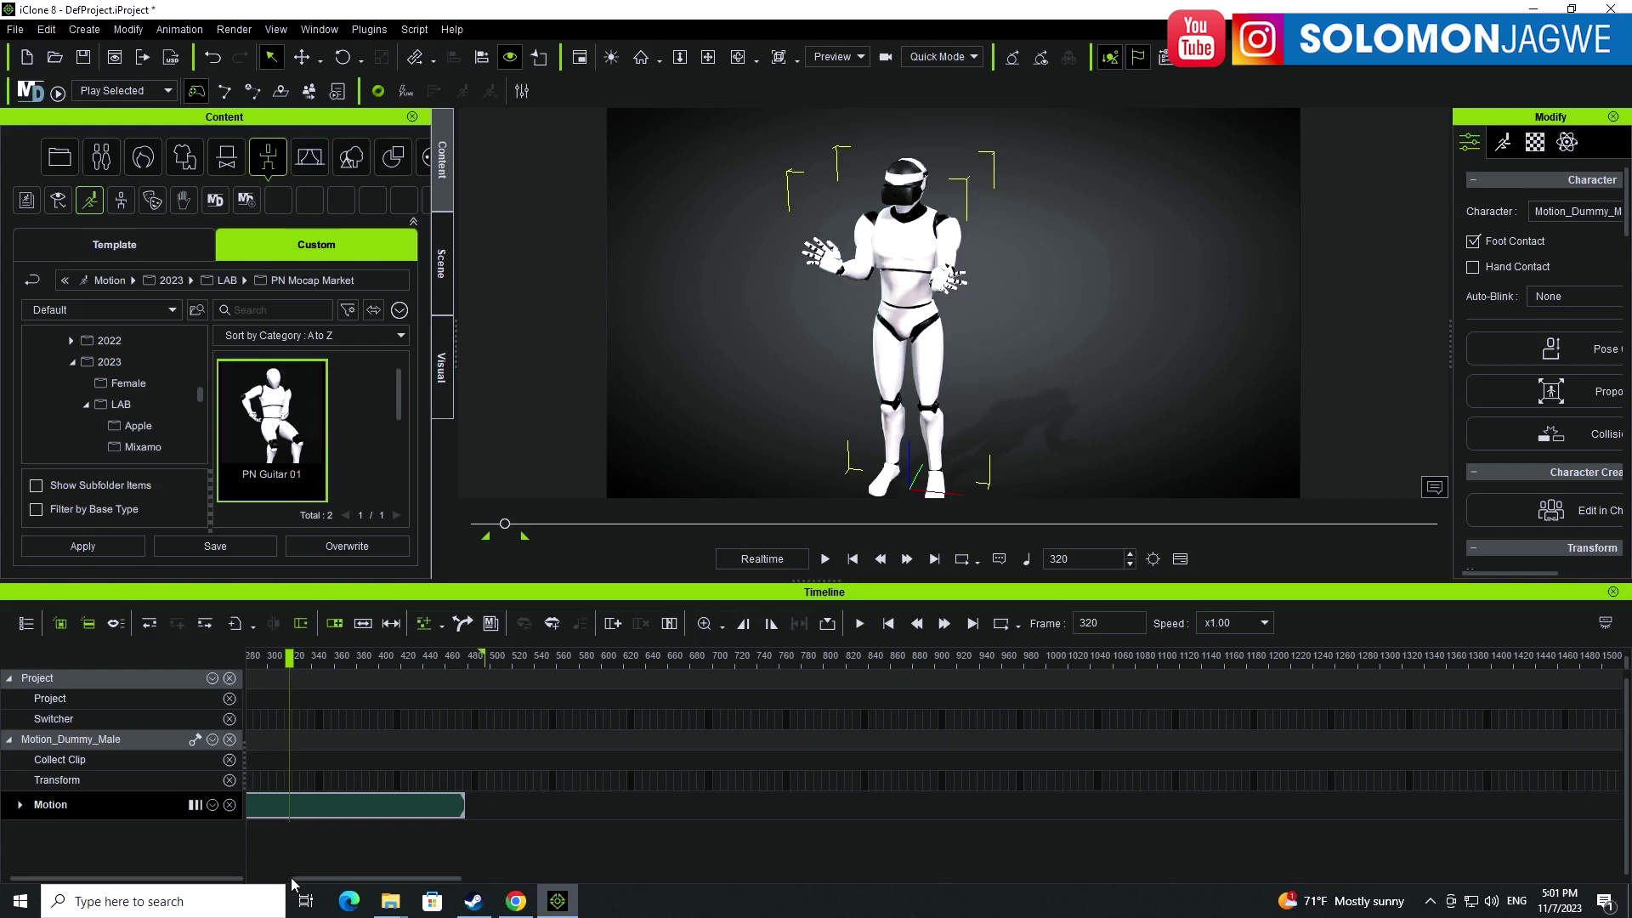
drag(291, 877, 255, 877)
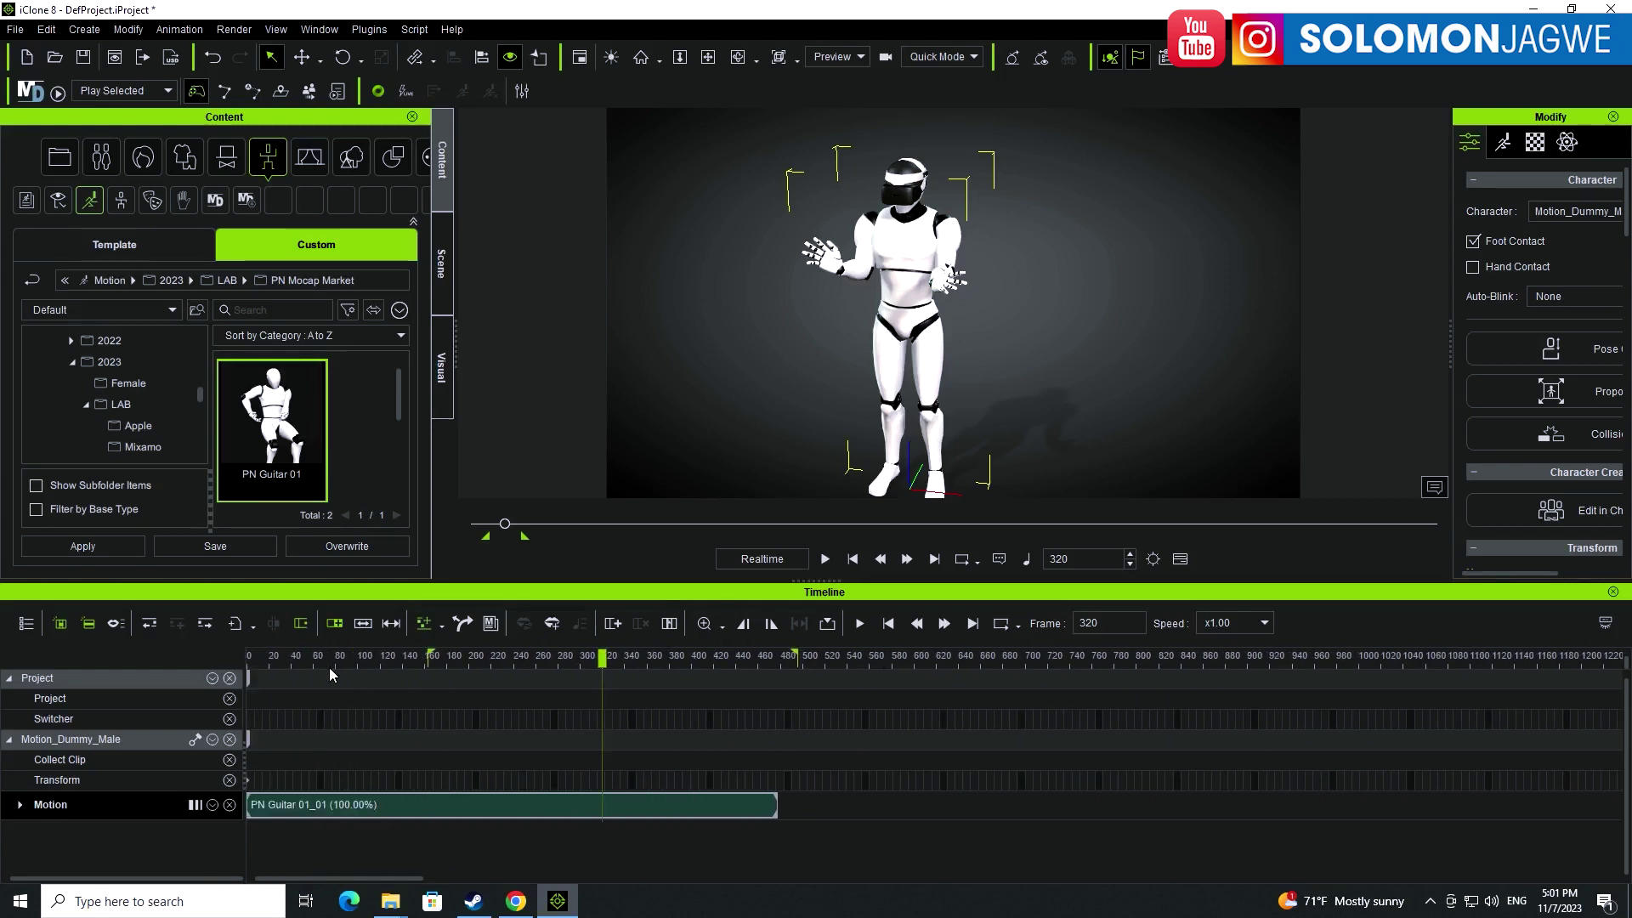
drag(262, 658, 452, 661)
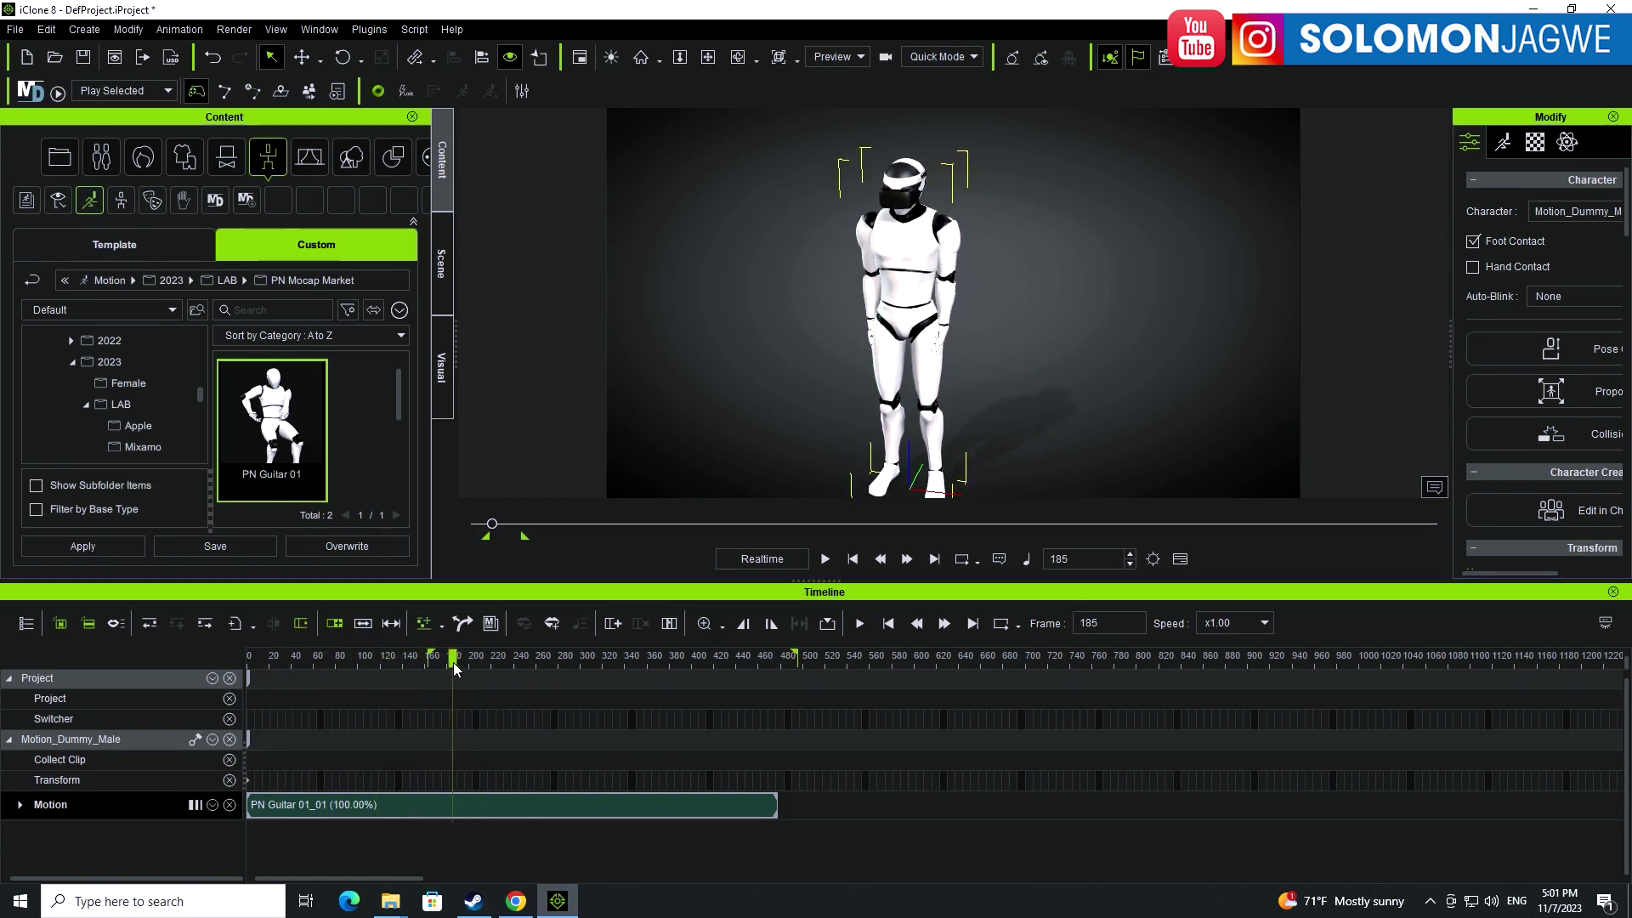
click(457, 808)
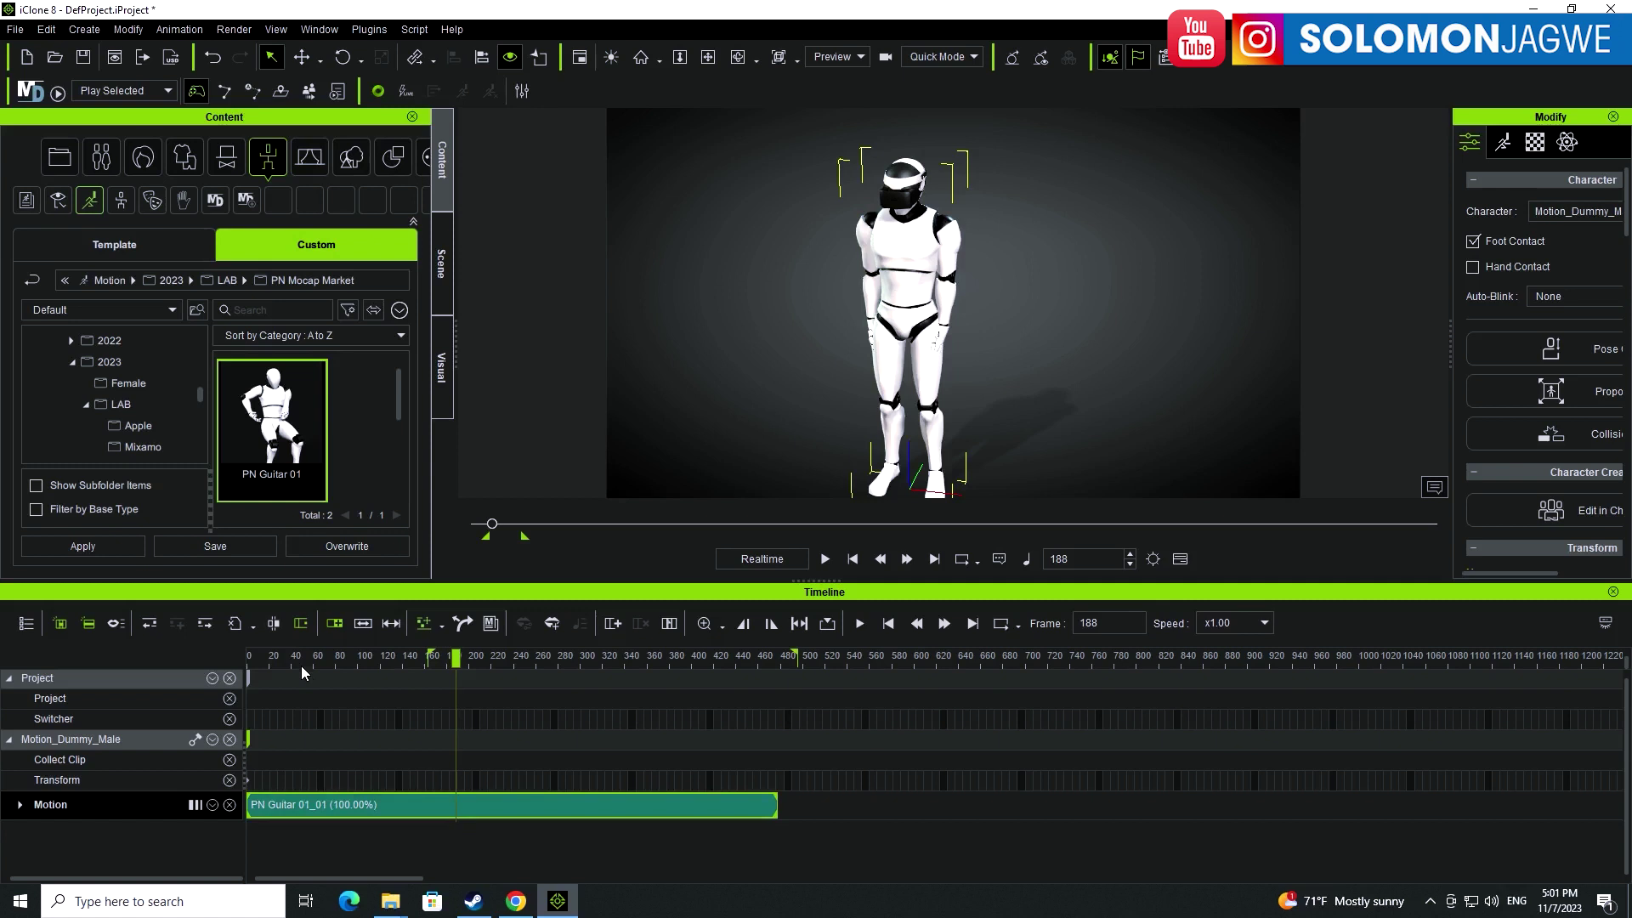
click(273, 623)
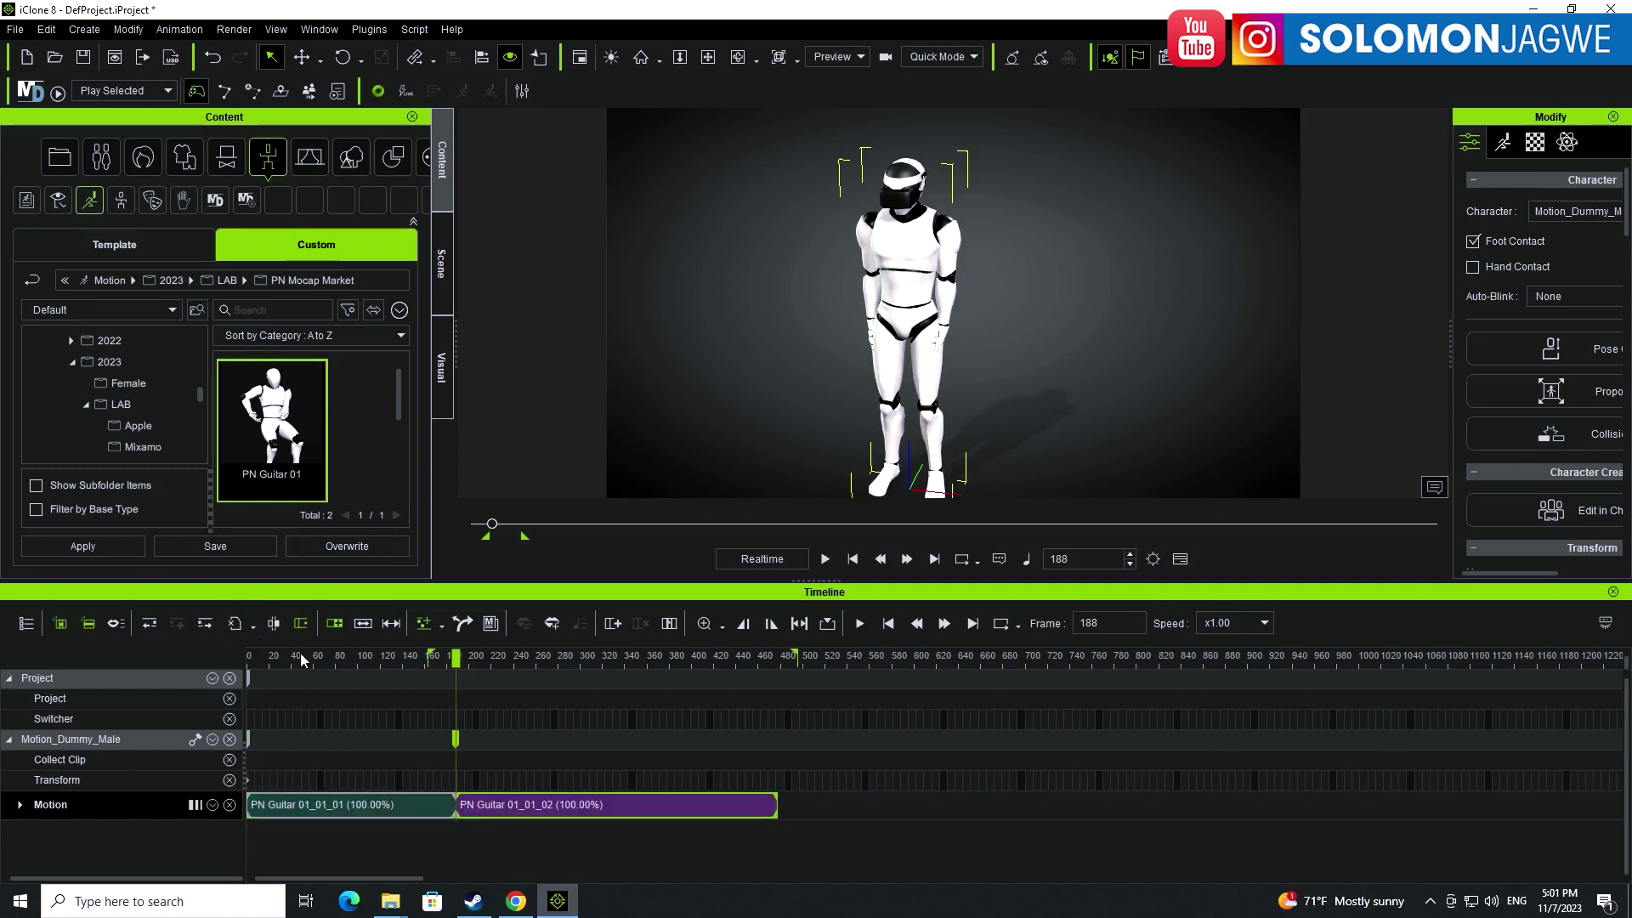
click(380, 808)
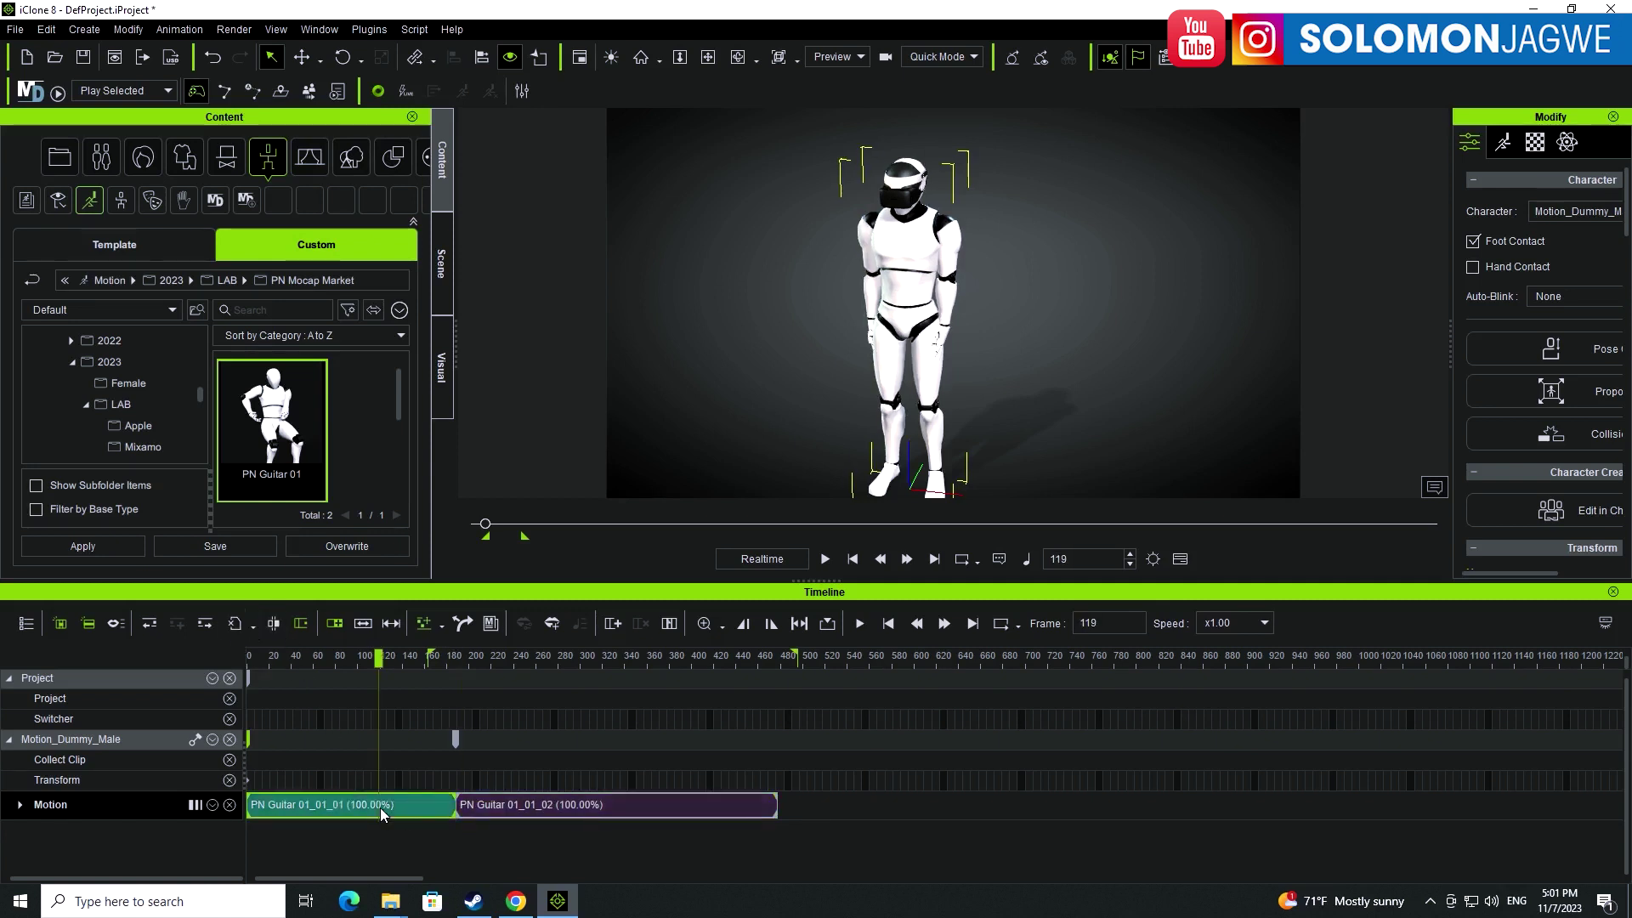
key(Delete)
- Move the trimmed motion clip to start at frame 0 and scrub through it to frame 288
drag(541, 799, 344, 827)
drag(315, 668, 568, 657)
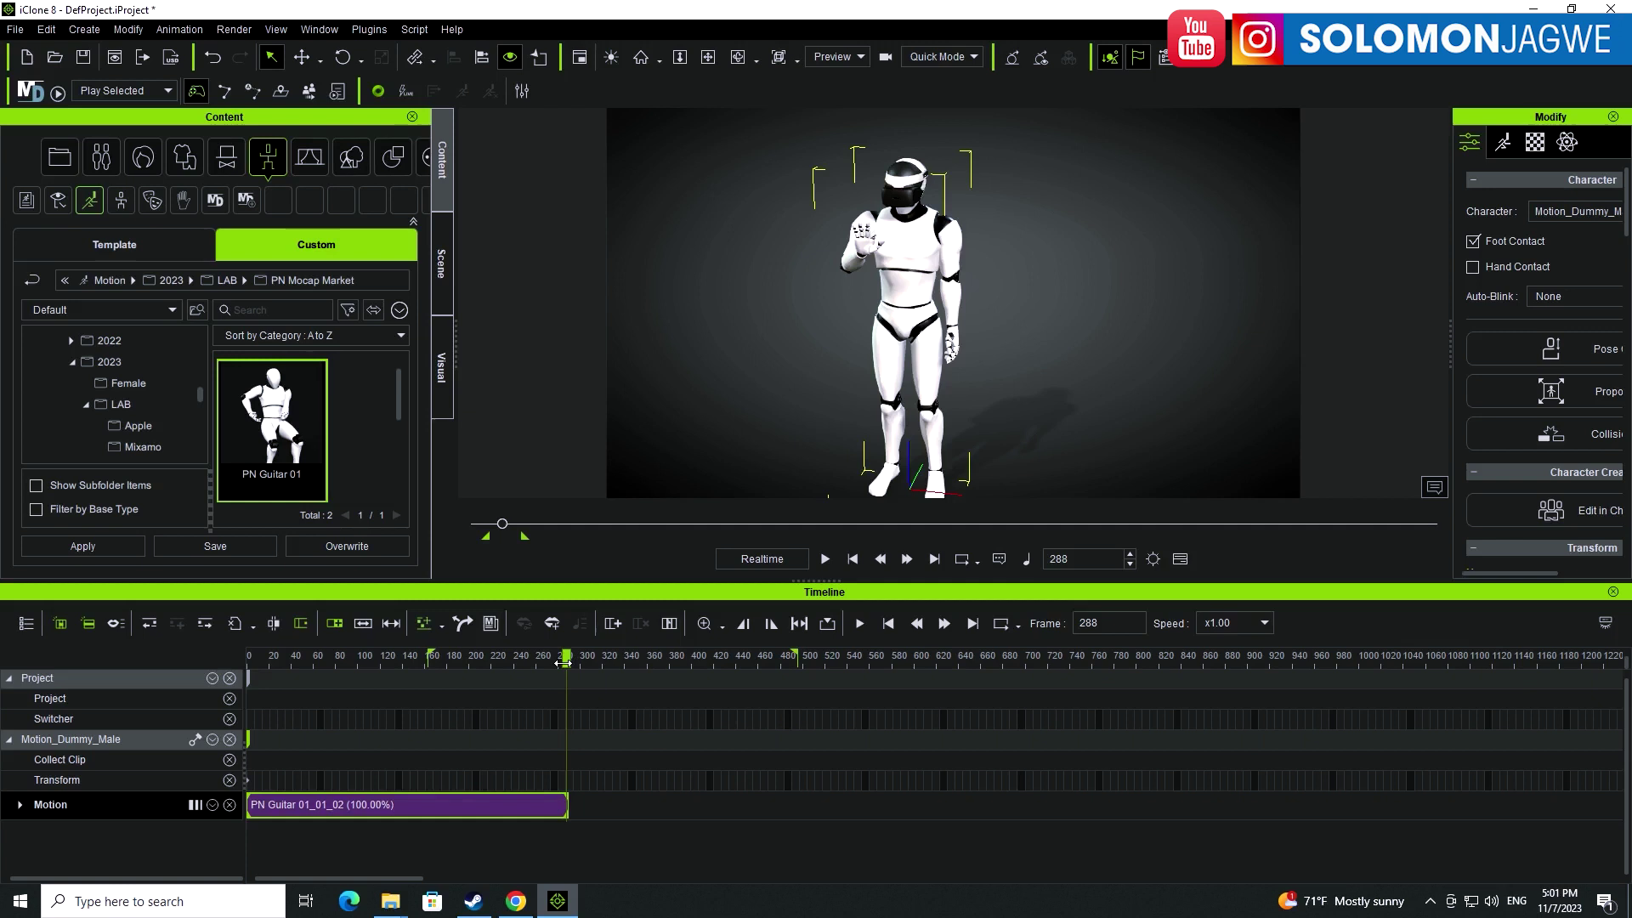
- Break the PN Guitar motion clip at frame 142 and move the second half away from the first
mouse_move(386, 661)
mouse_down()
mouse_move(347, 660)
mouse_move(405, 669)
mouse_up()
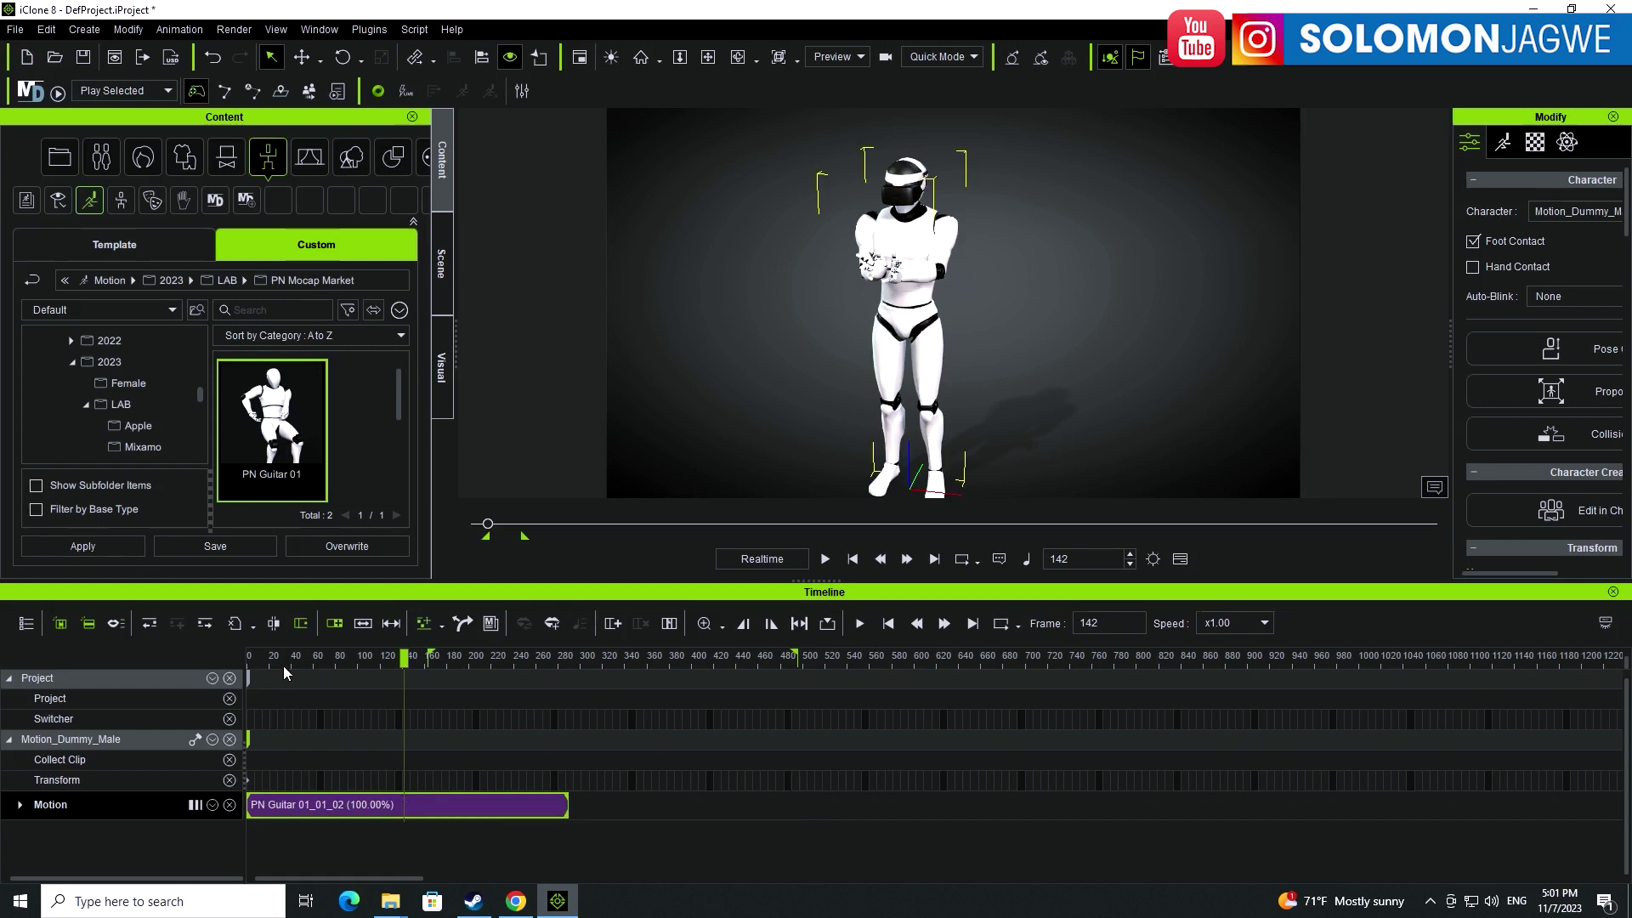
click(275, 623)
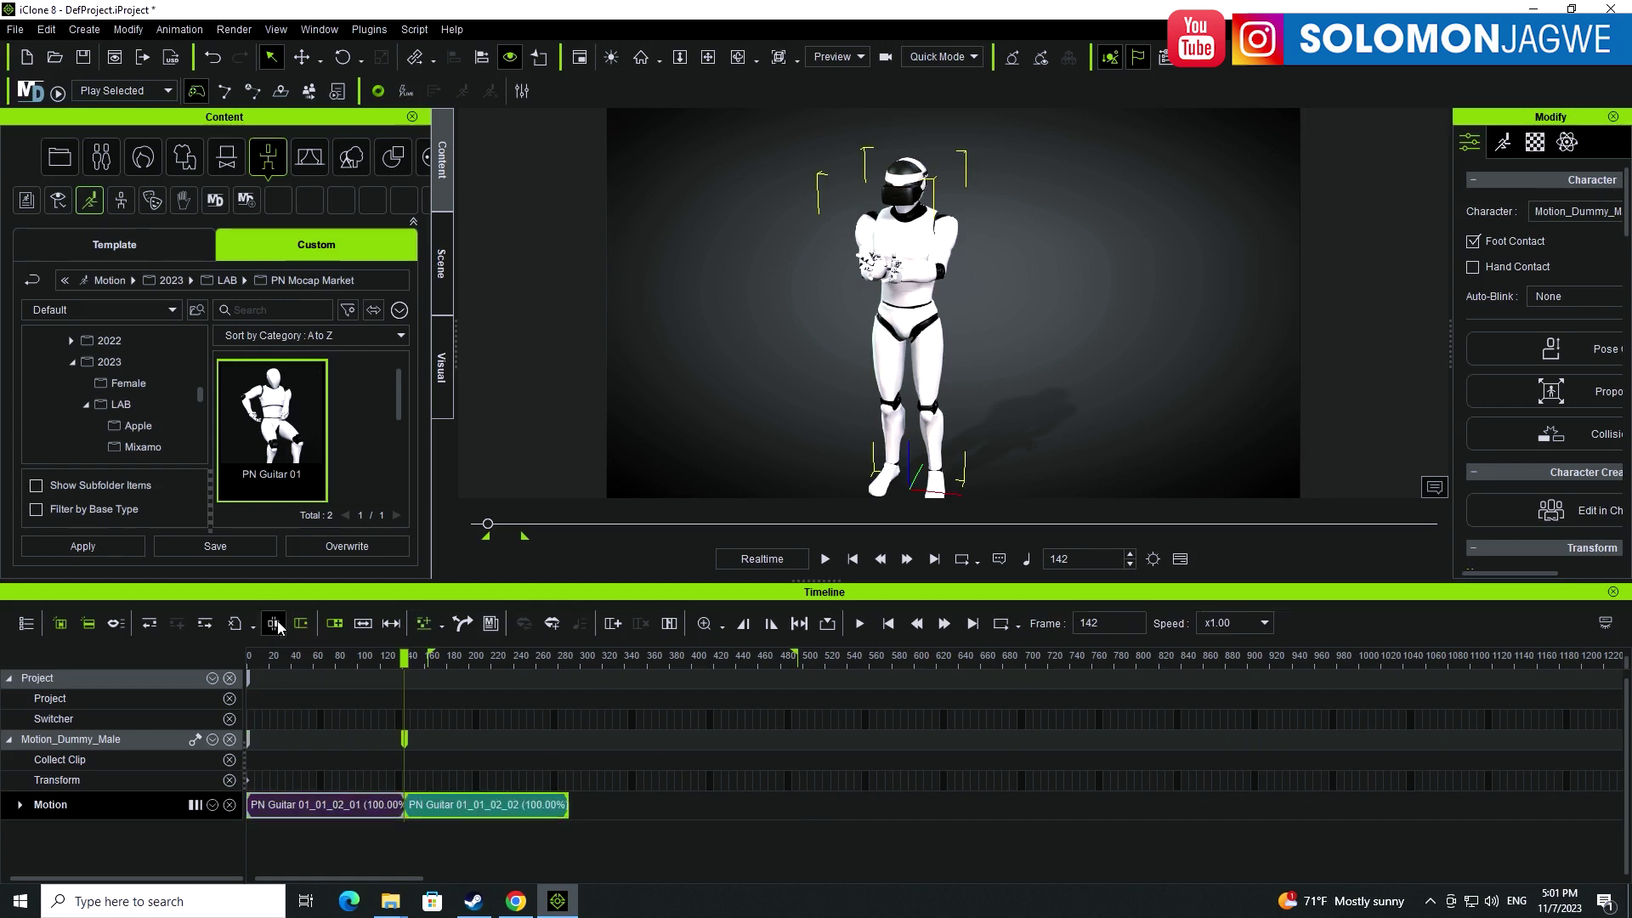
drag(441, 808, 523, 808)
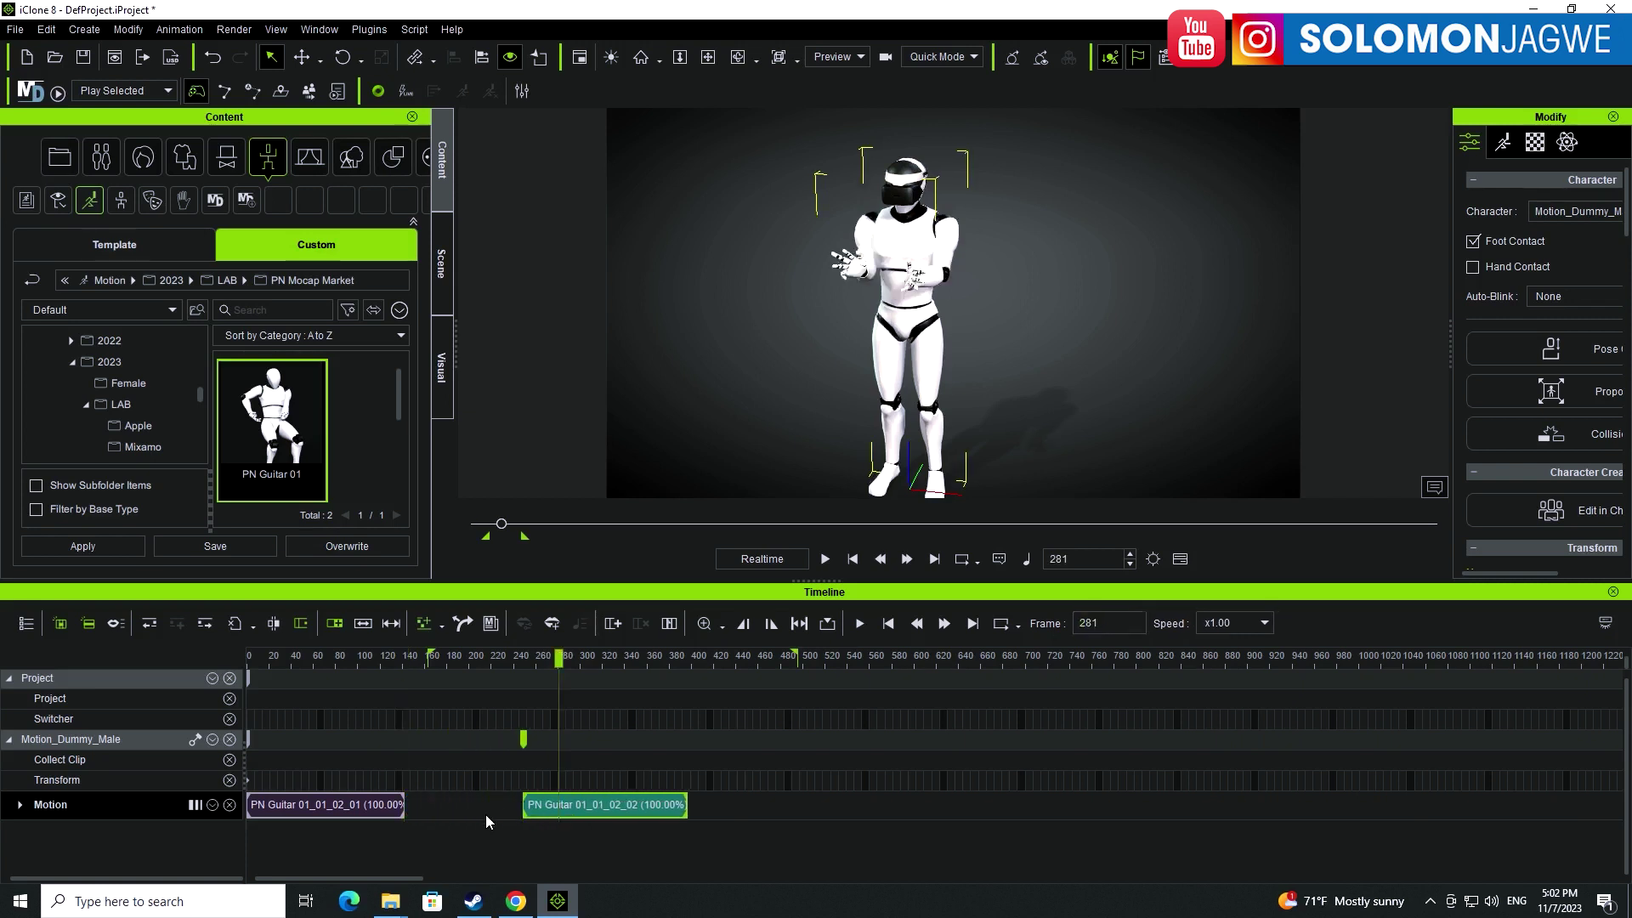
- Swap the two halves, starting the second half at frame 0 and overlapping the first half onto its end to create a blend
drag(306, 808, 782, 823)
drag(602, 804, 455, 807)
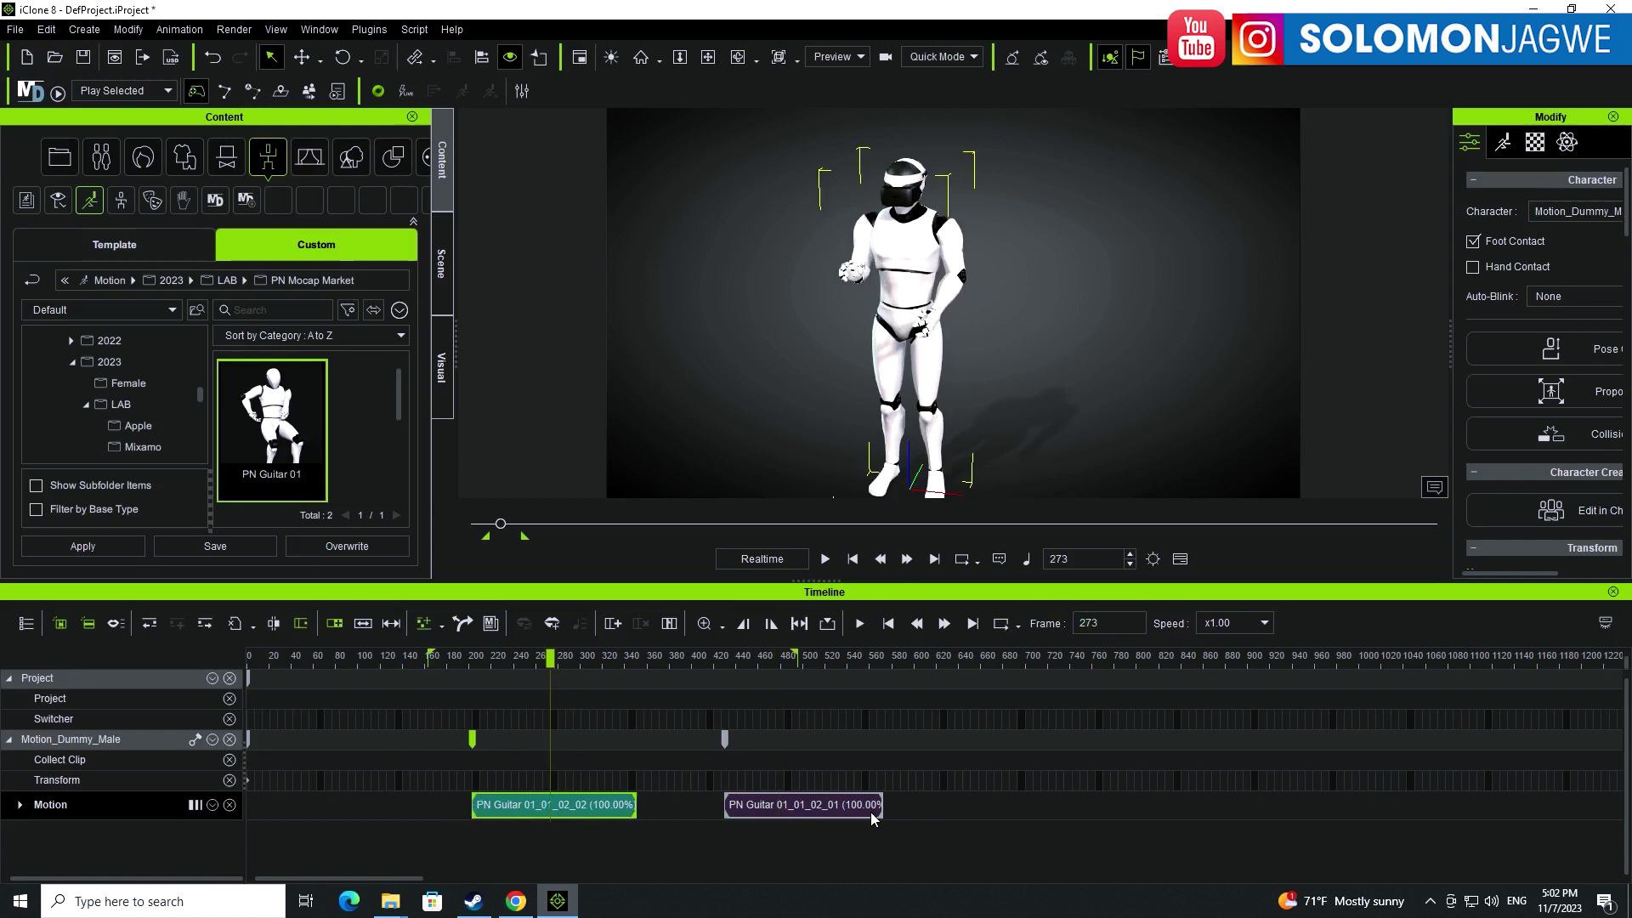
drag(532, 802, 283, 807)
click(283, 808)
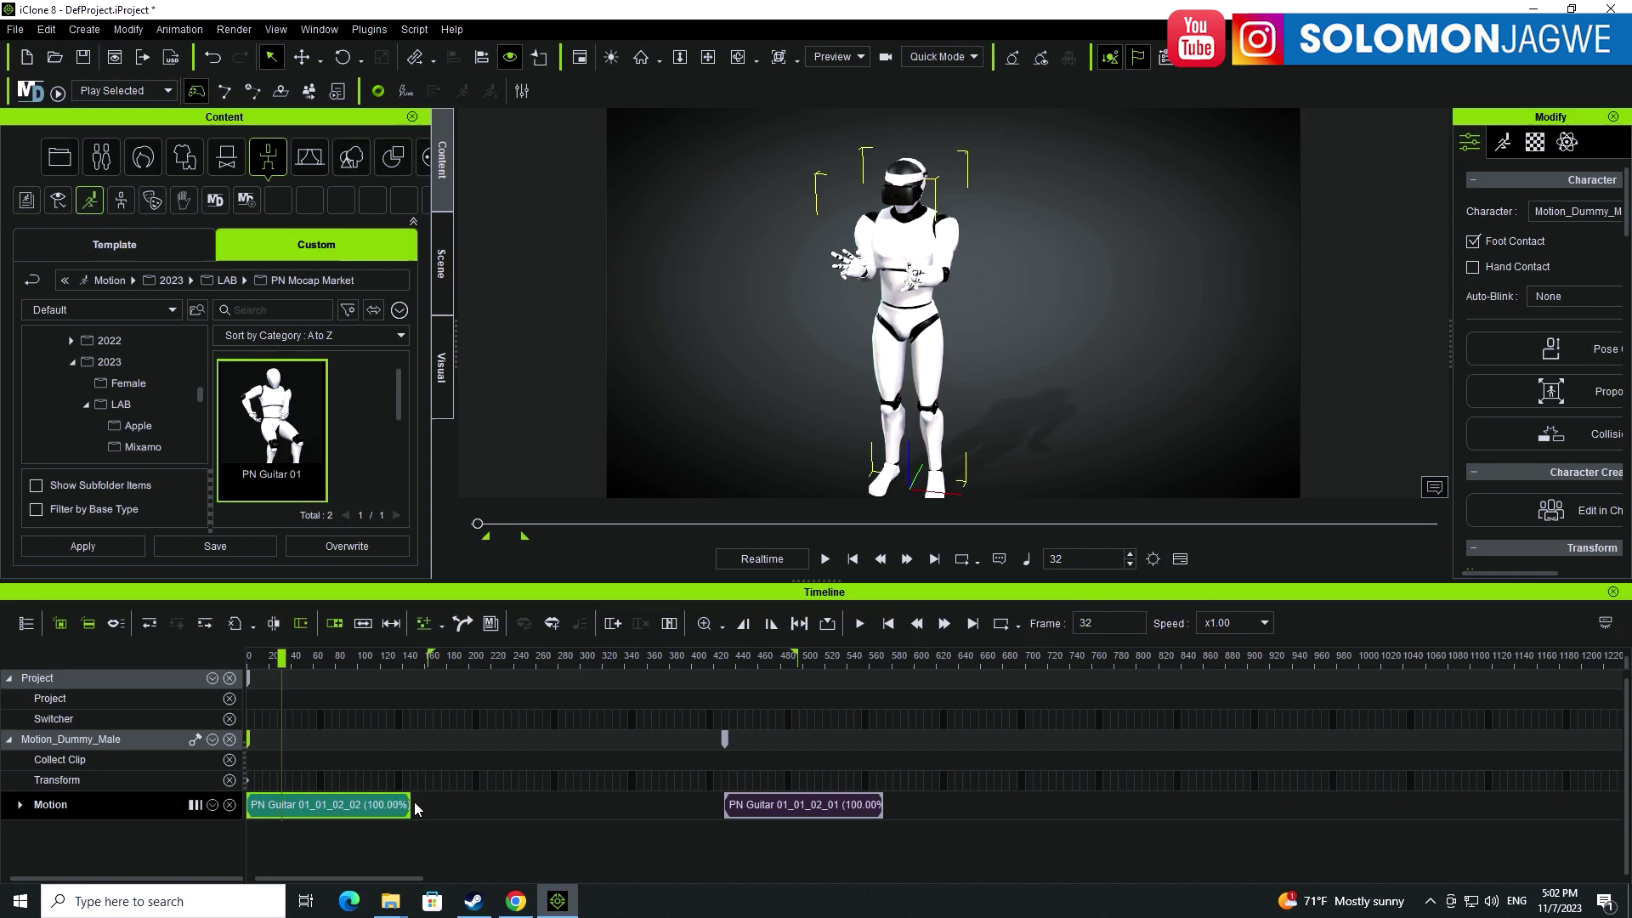
drag(787, 806, 455, 811)
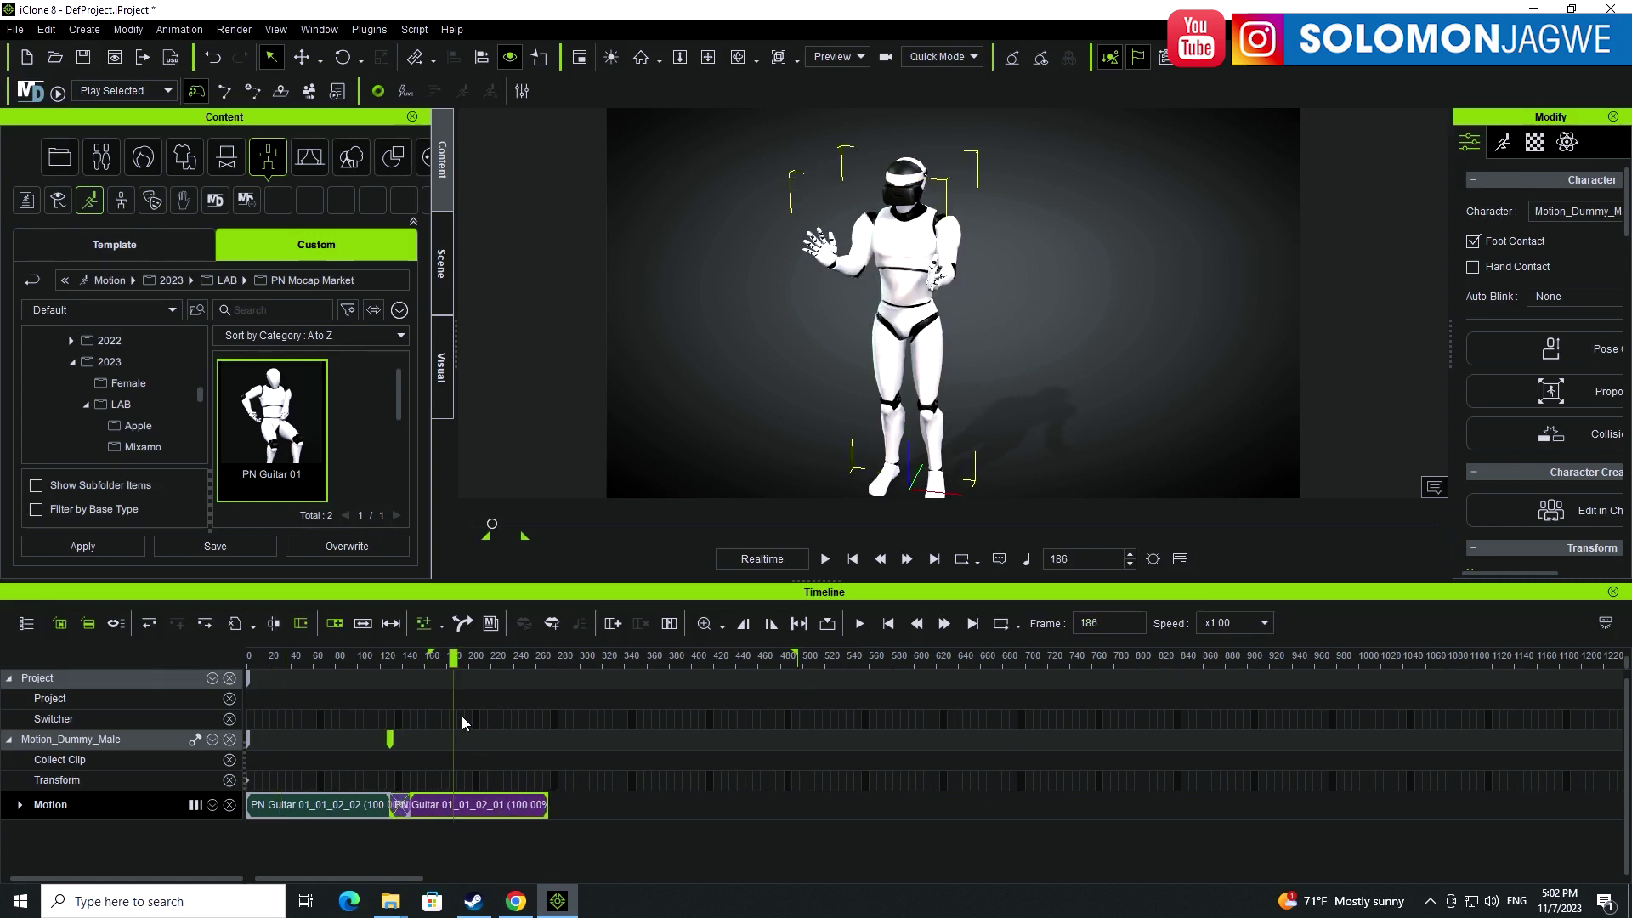
- Scrub through the blended clips and set the end of the playback range to frame 271, at the last clip's end
drag(400, 671, 534, 724)
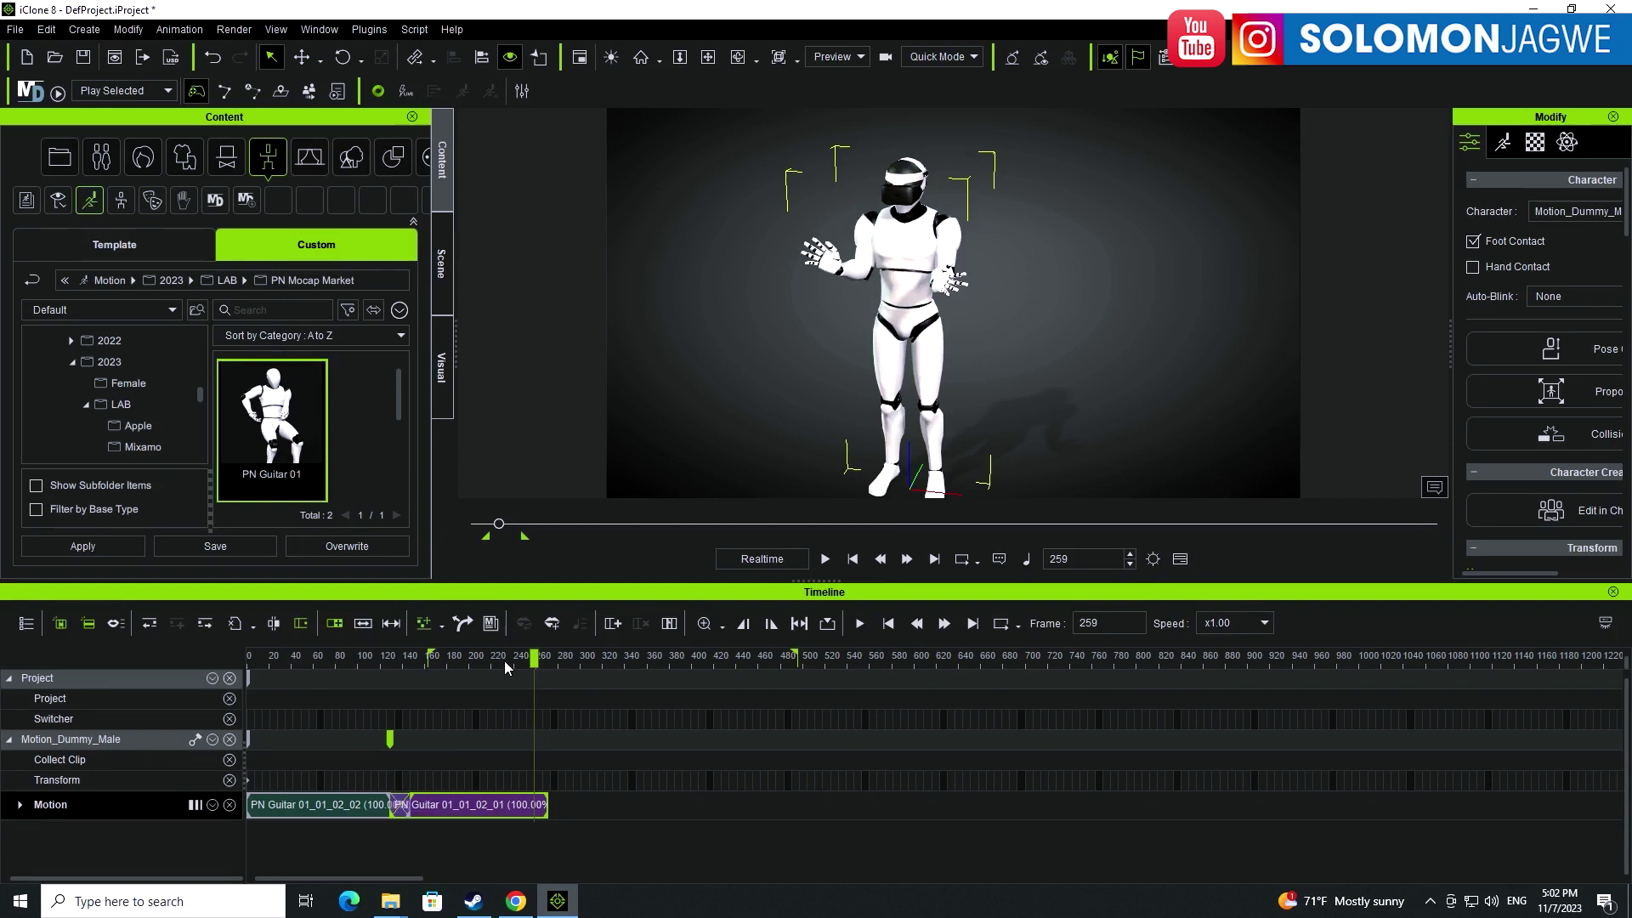
drag(533, 656, 547, 656)
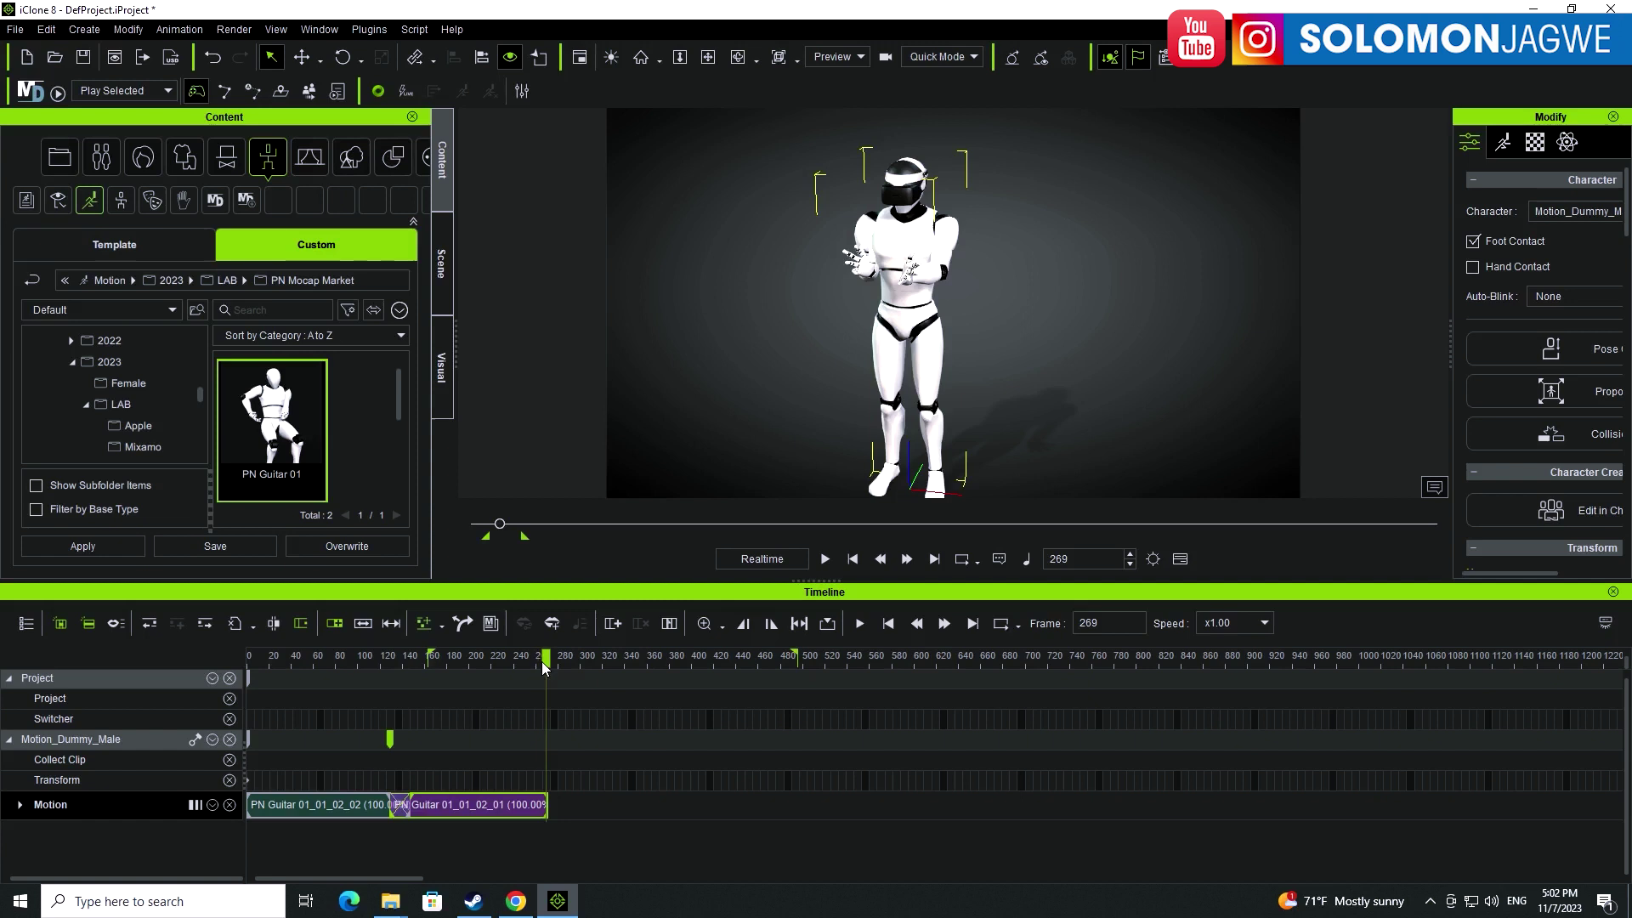
scroll(542, 661, up, 5)
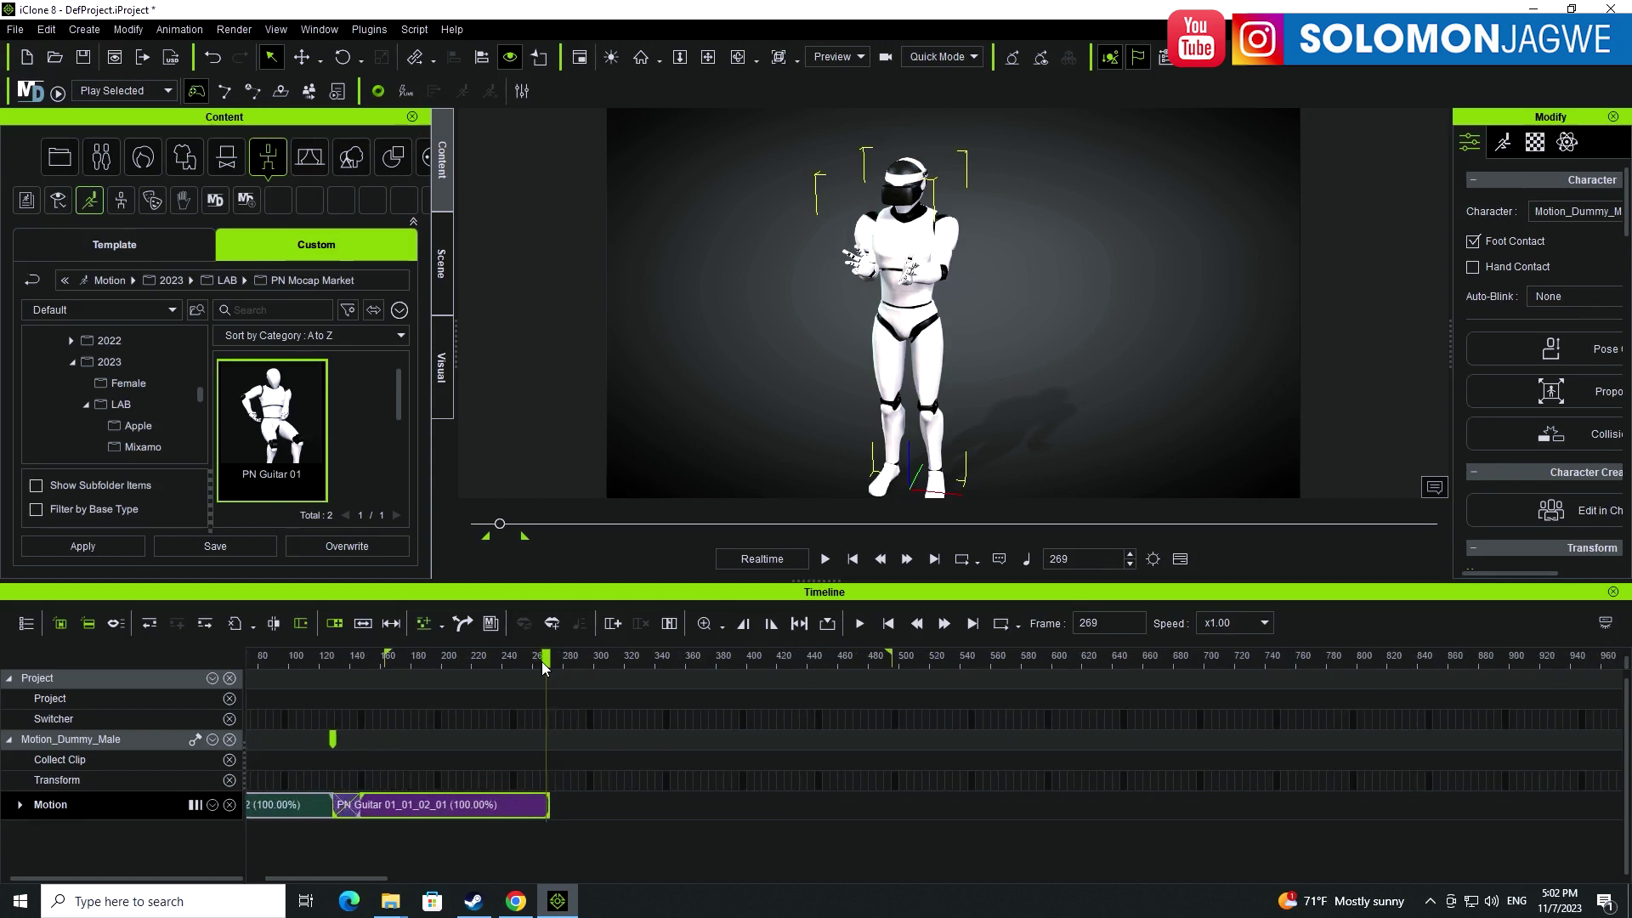
scroll(542, 661, up, 3)
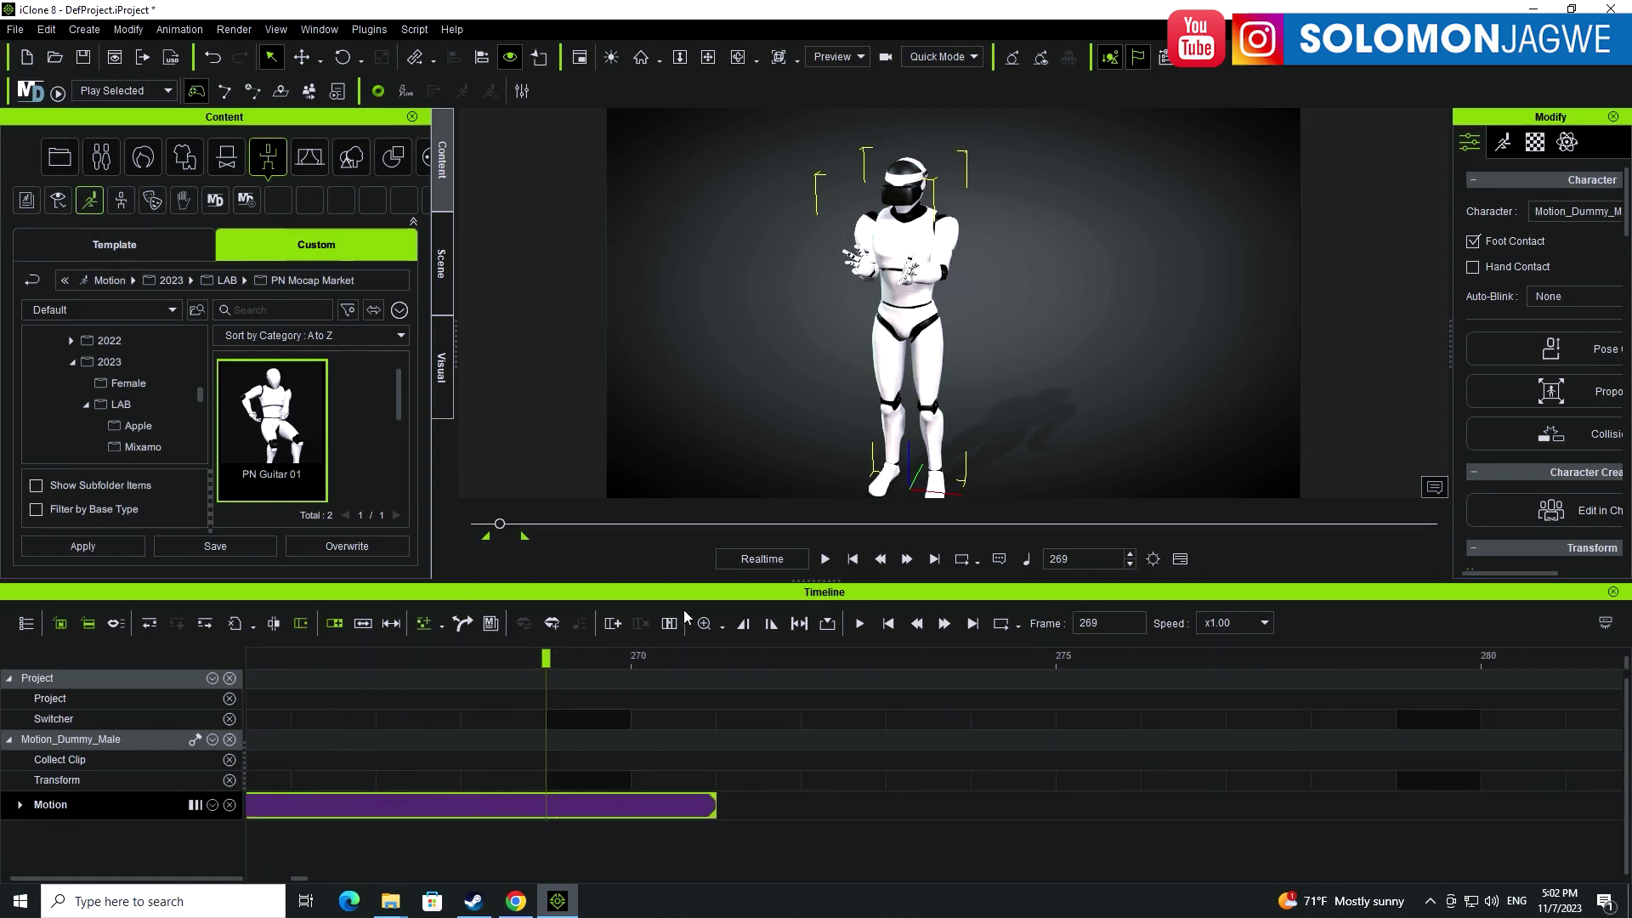
mouse_move(716, 664)
mouse_down()
mouse_move(624, 665)
mouse_move(876, 657)
mouse_move(650, 656)
mouse_move(774, 650)
mouse_move(680, 655)
mouse_move(731, 655)
mouse_up()
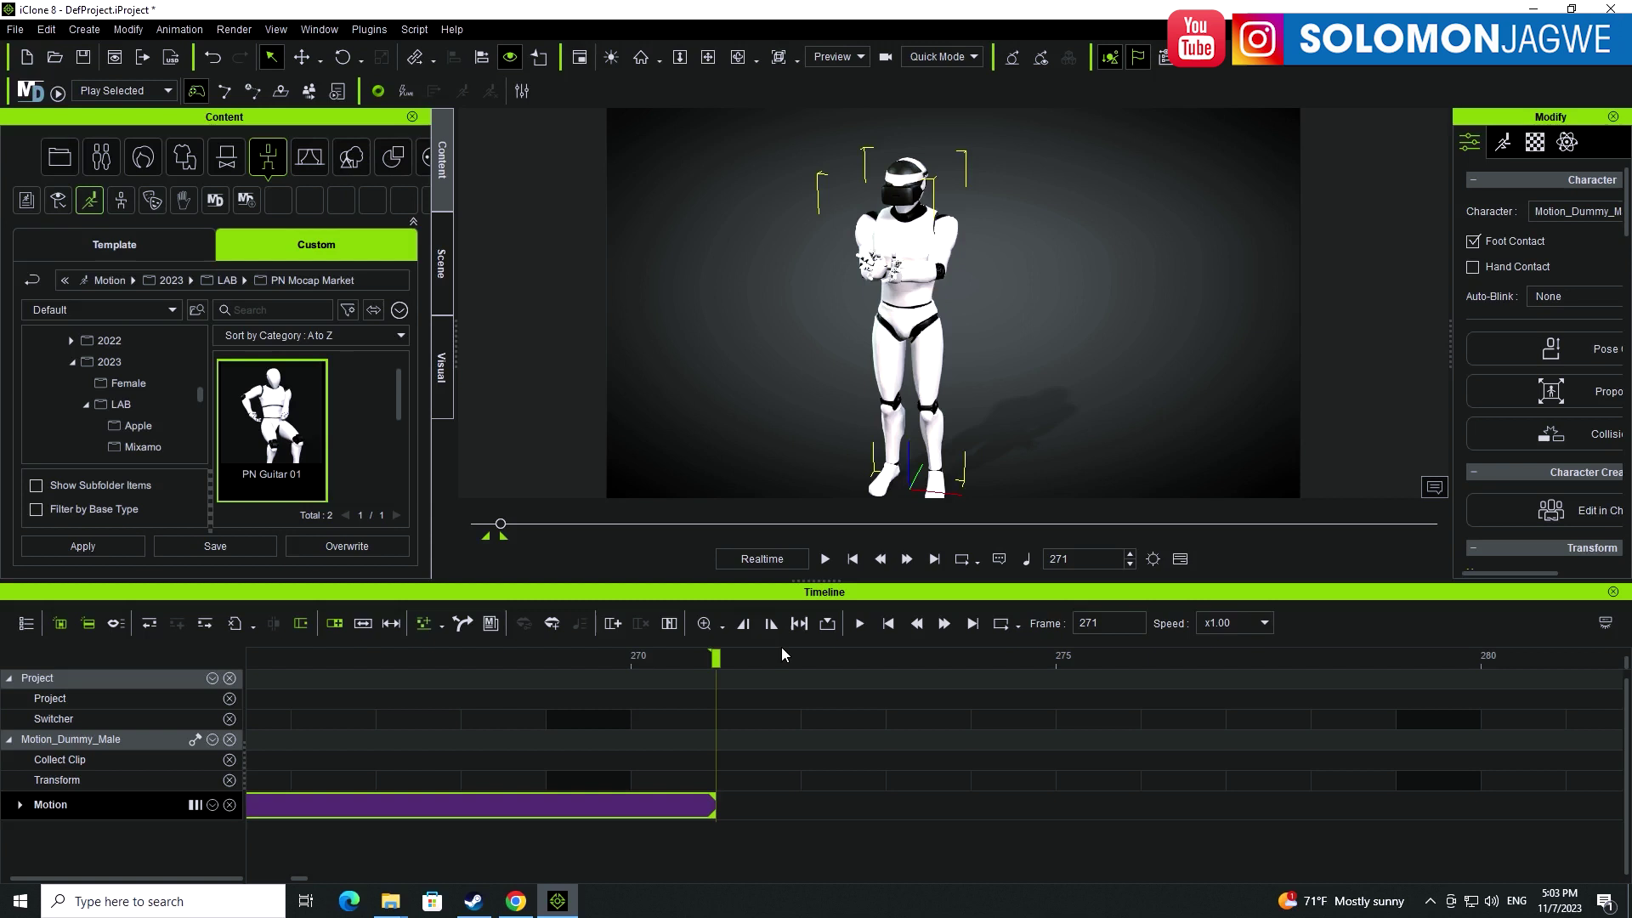
- Start the playback range at frame 0 and play the blended motion in a loop
scroll(782, 653, down, 5)
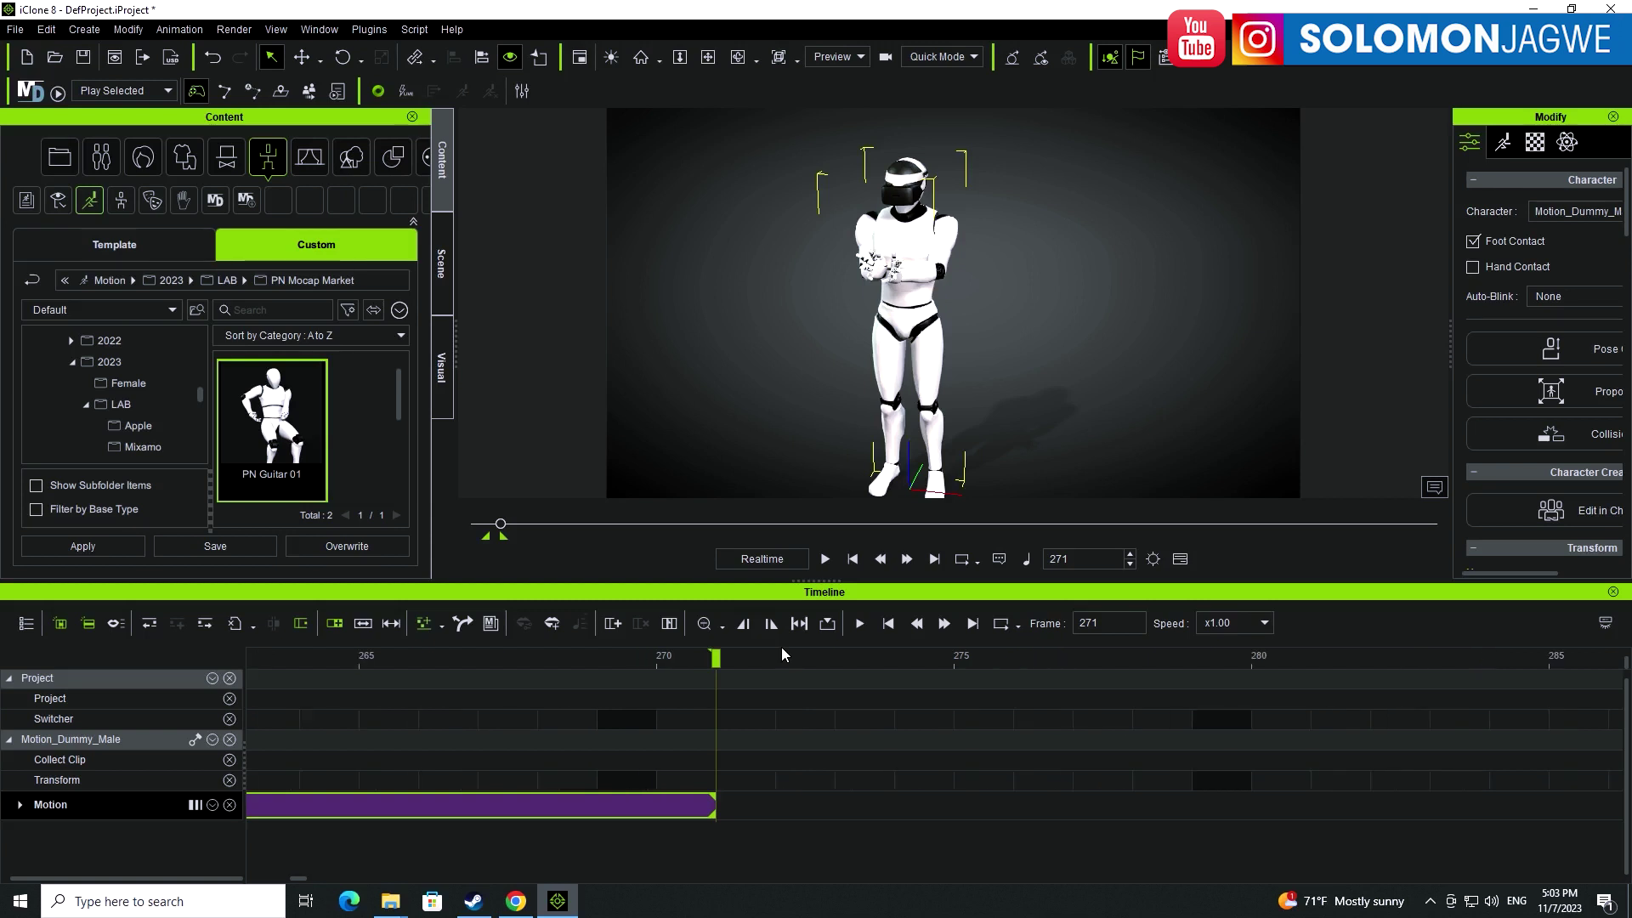
scroll(782, 653, down, 3)
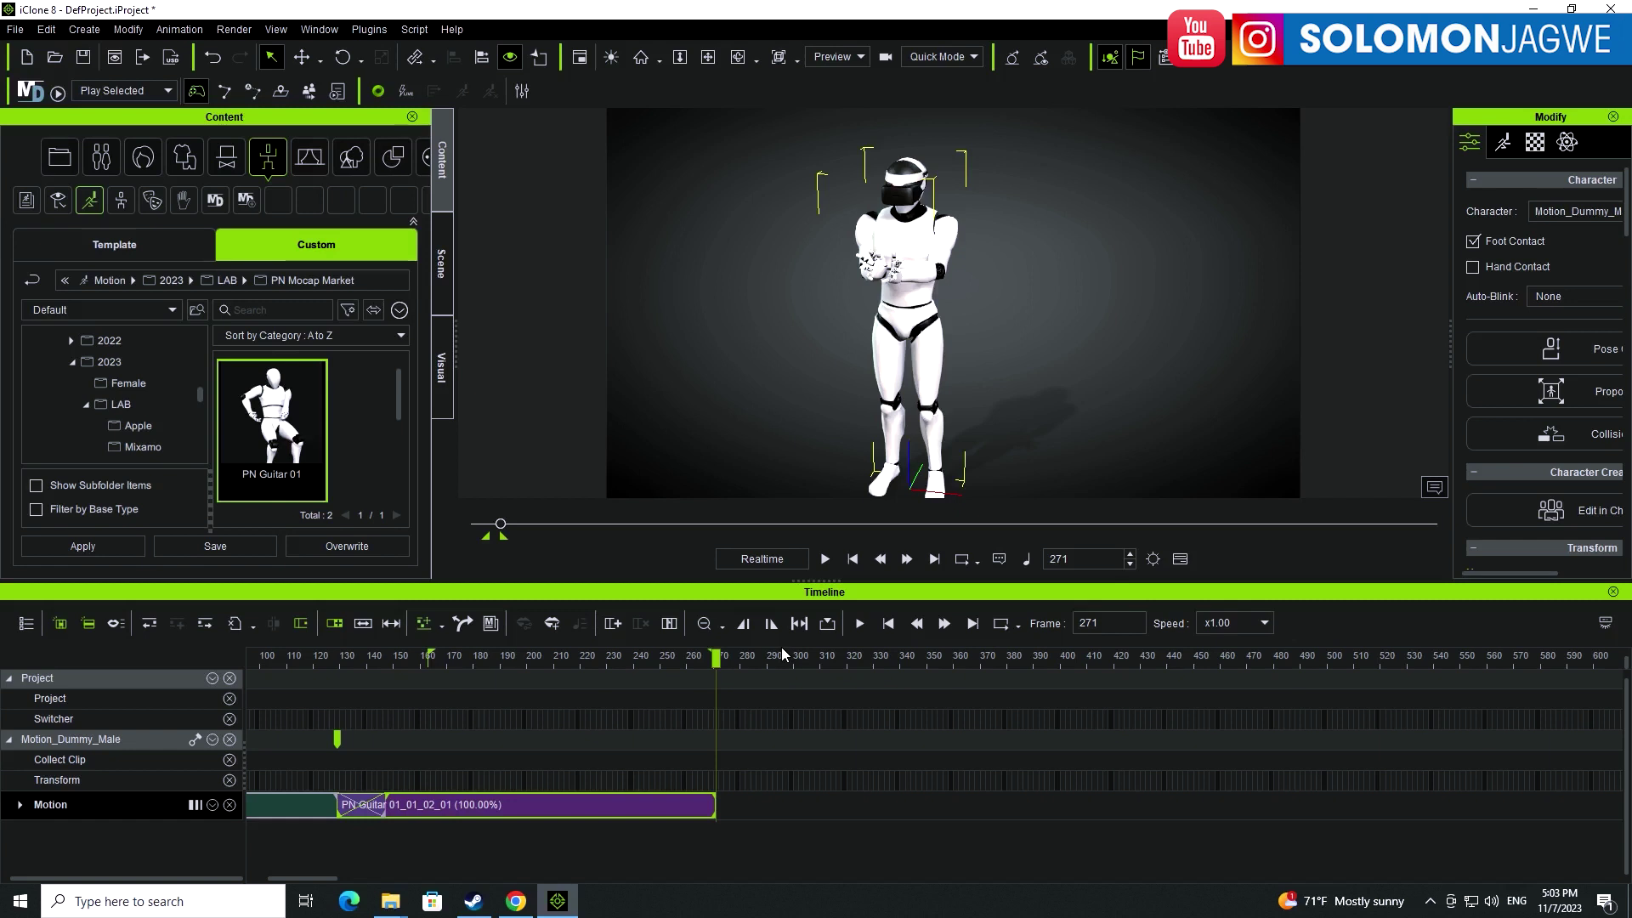
drag(327, 880, 314, 879)
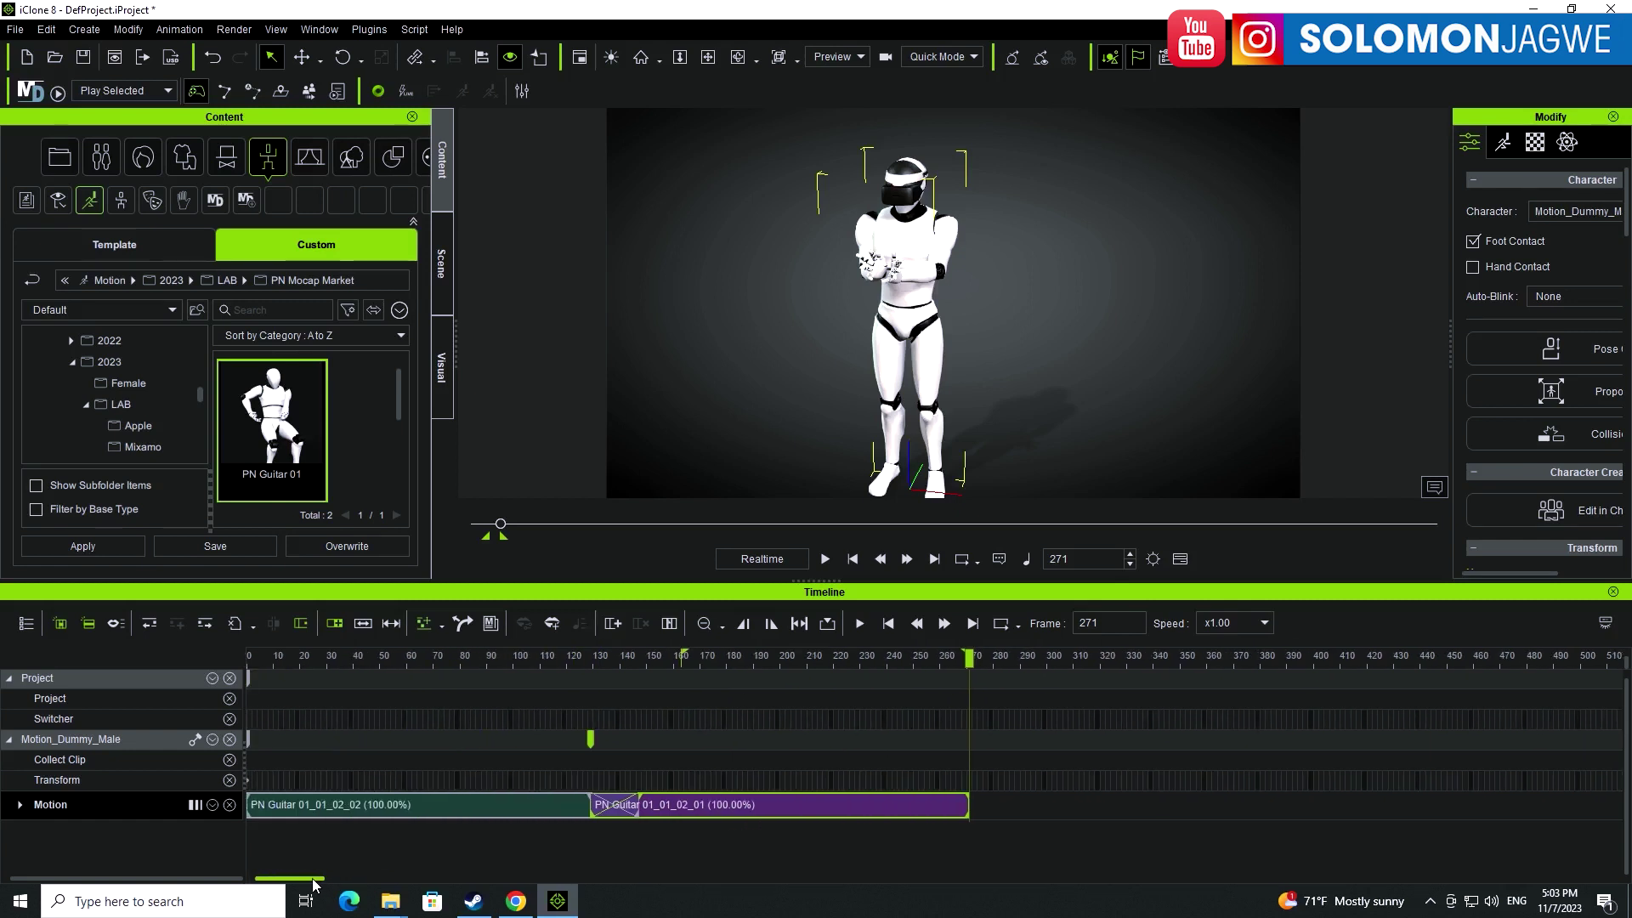
drag(451, 656, 202, 661)
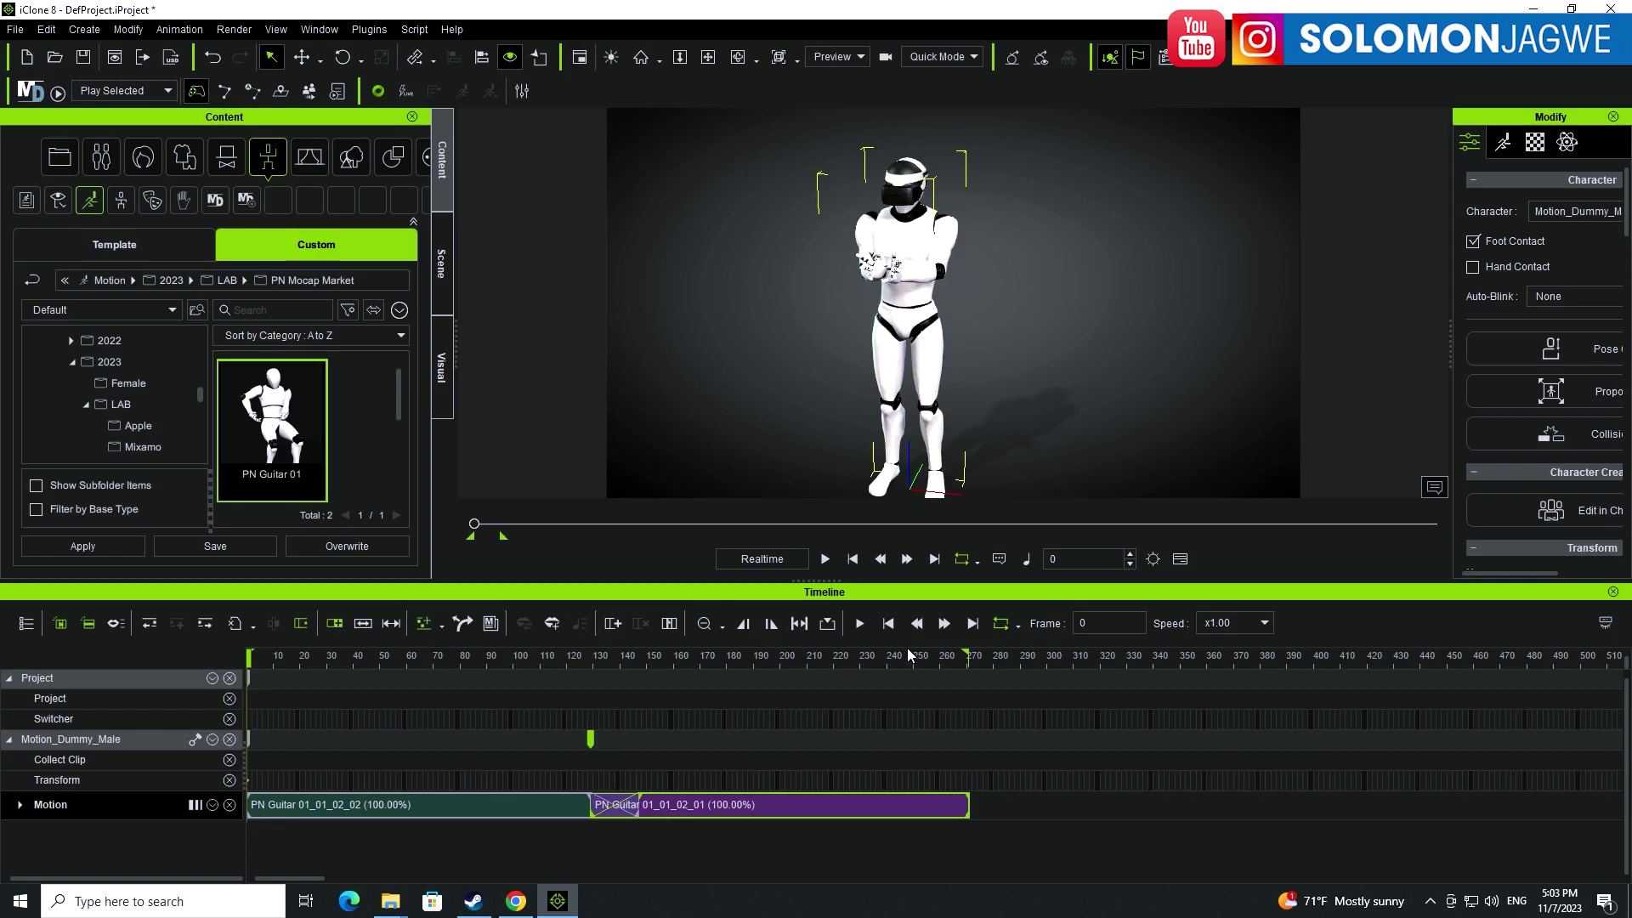
click(825, 559)
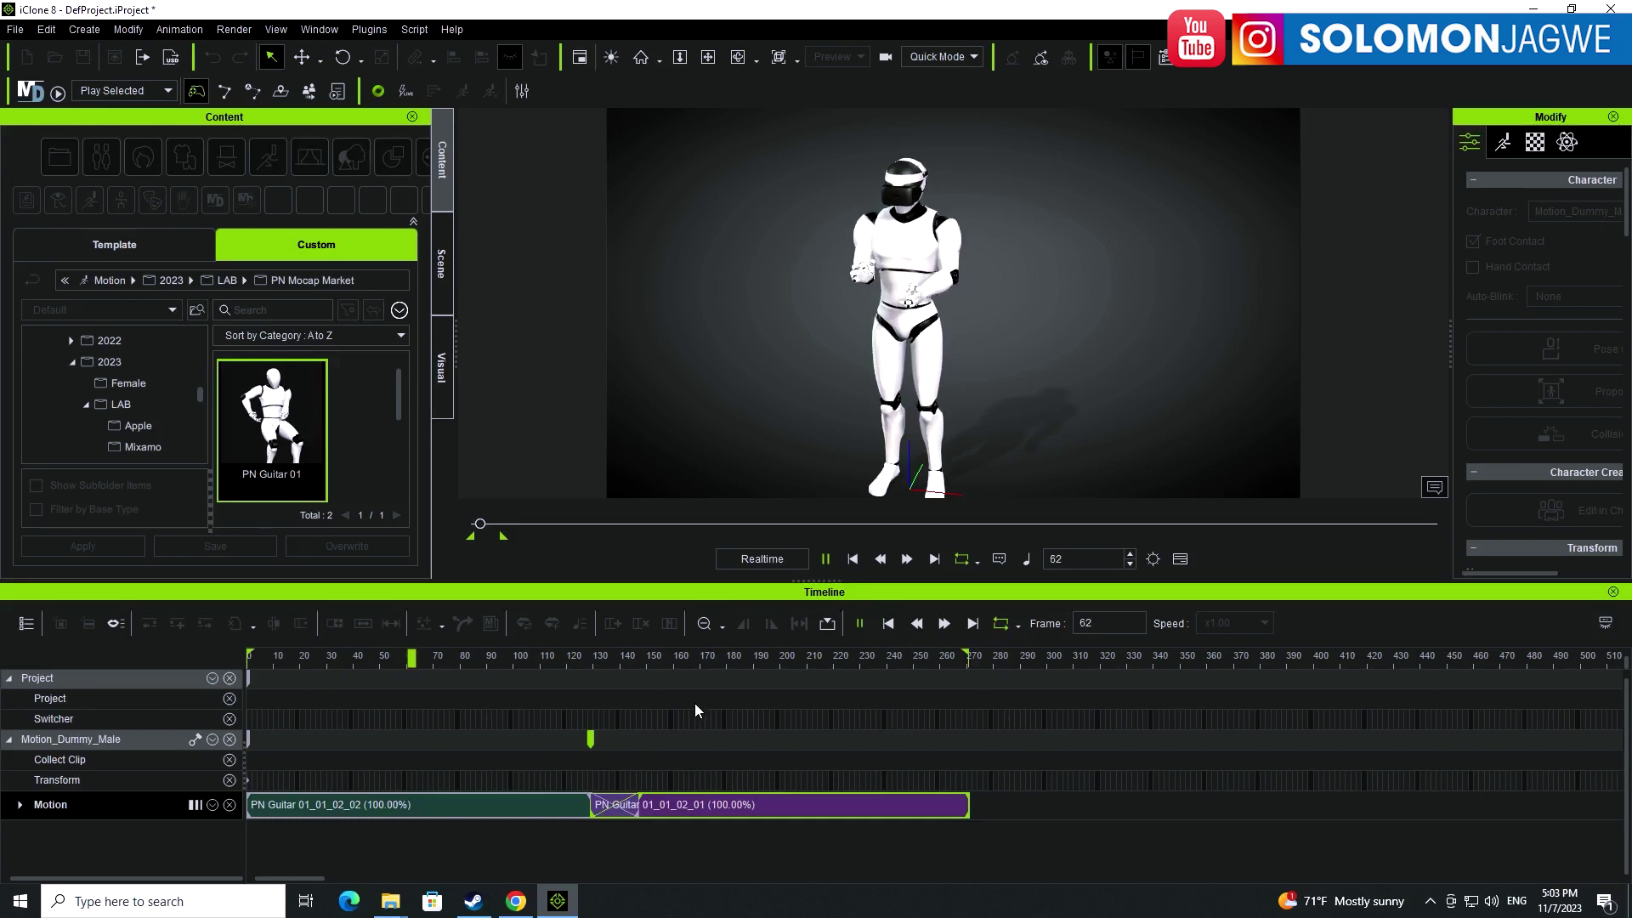
- Lengthen the blend by moving the later clip to start at about frame 106, and scrub across the transition
click(595, 657)
drag(590, 658, 566, 658)
drag(715, 805, 671, 804)
click(667, 658)
drag(496, 658, 745, 658)
drag(797, 803, 770, 802)
drag(505, 662, 559, 662)
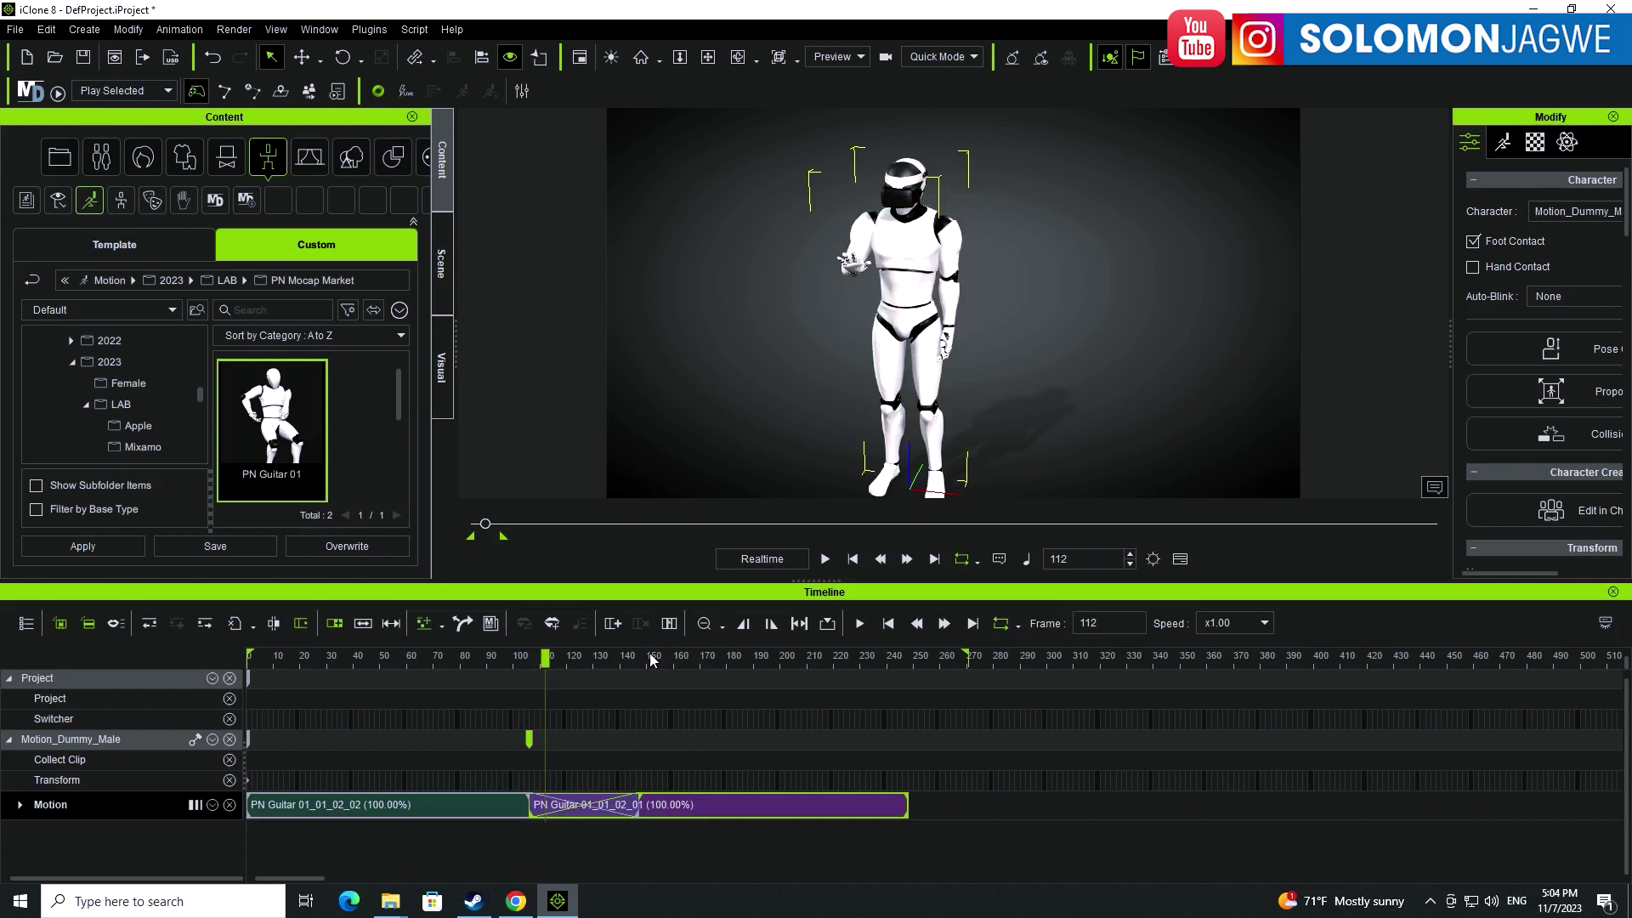
- Set the end of the playback range to frame 248, matching the end of the later clip
click(907, 662)
drag(908, 662, 911, 662)
scroll(901, 655, up, 10)
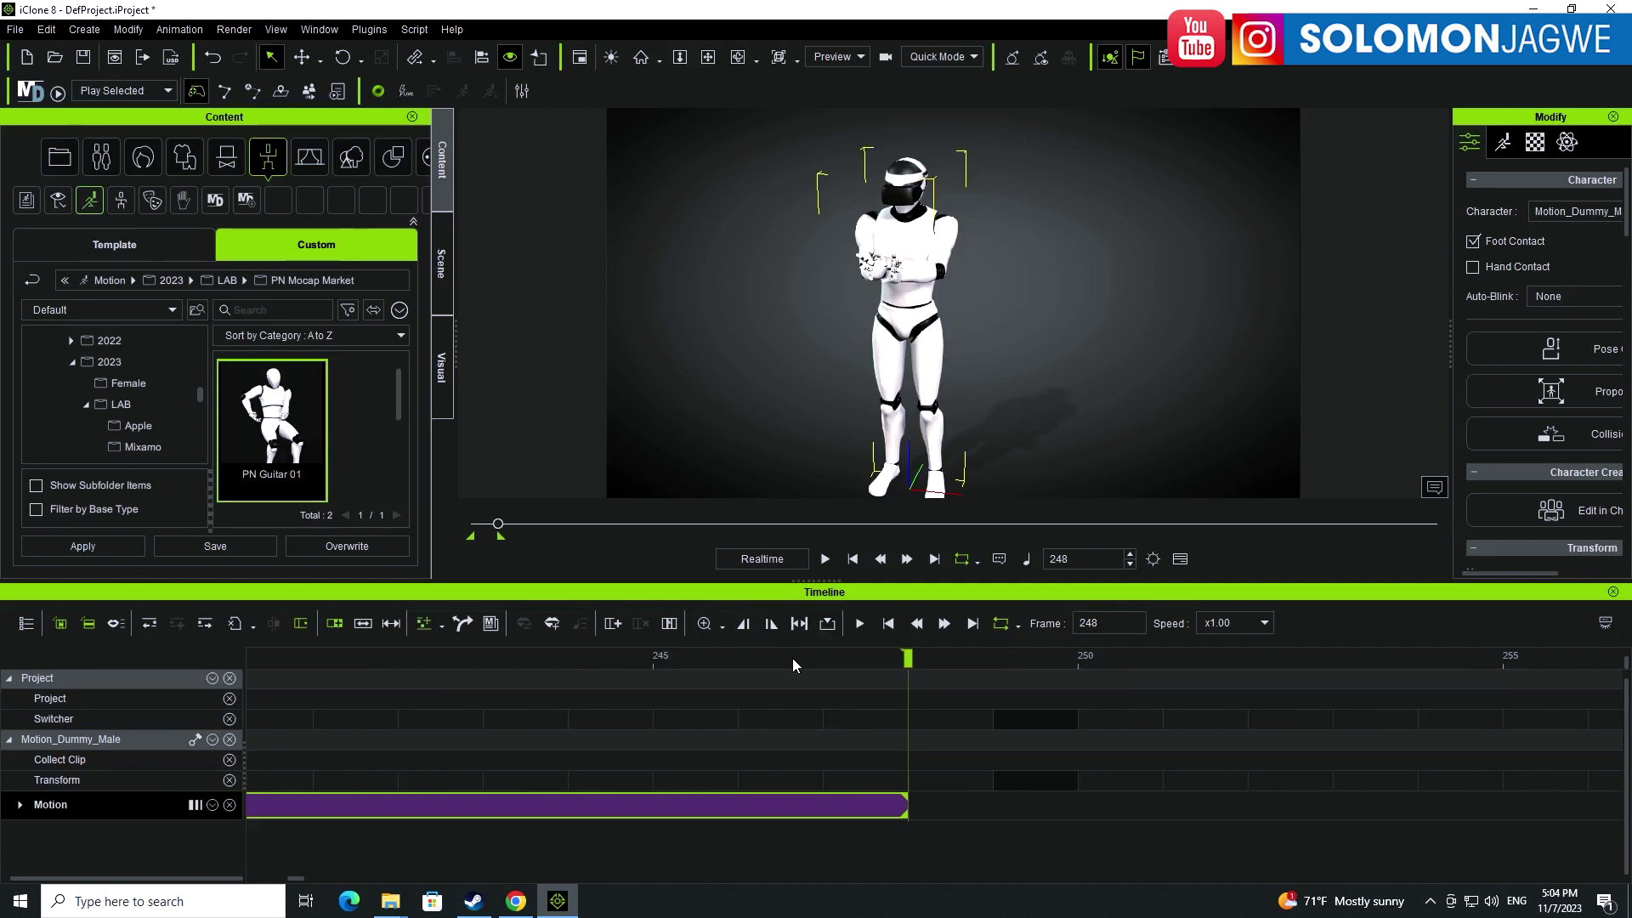
scroll(792, 658, down, 10)
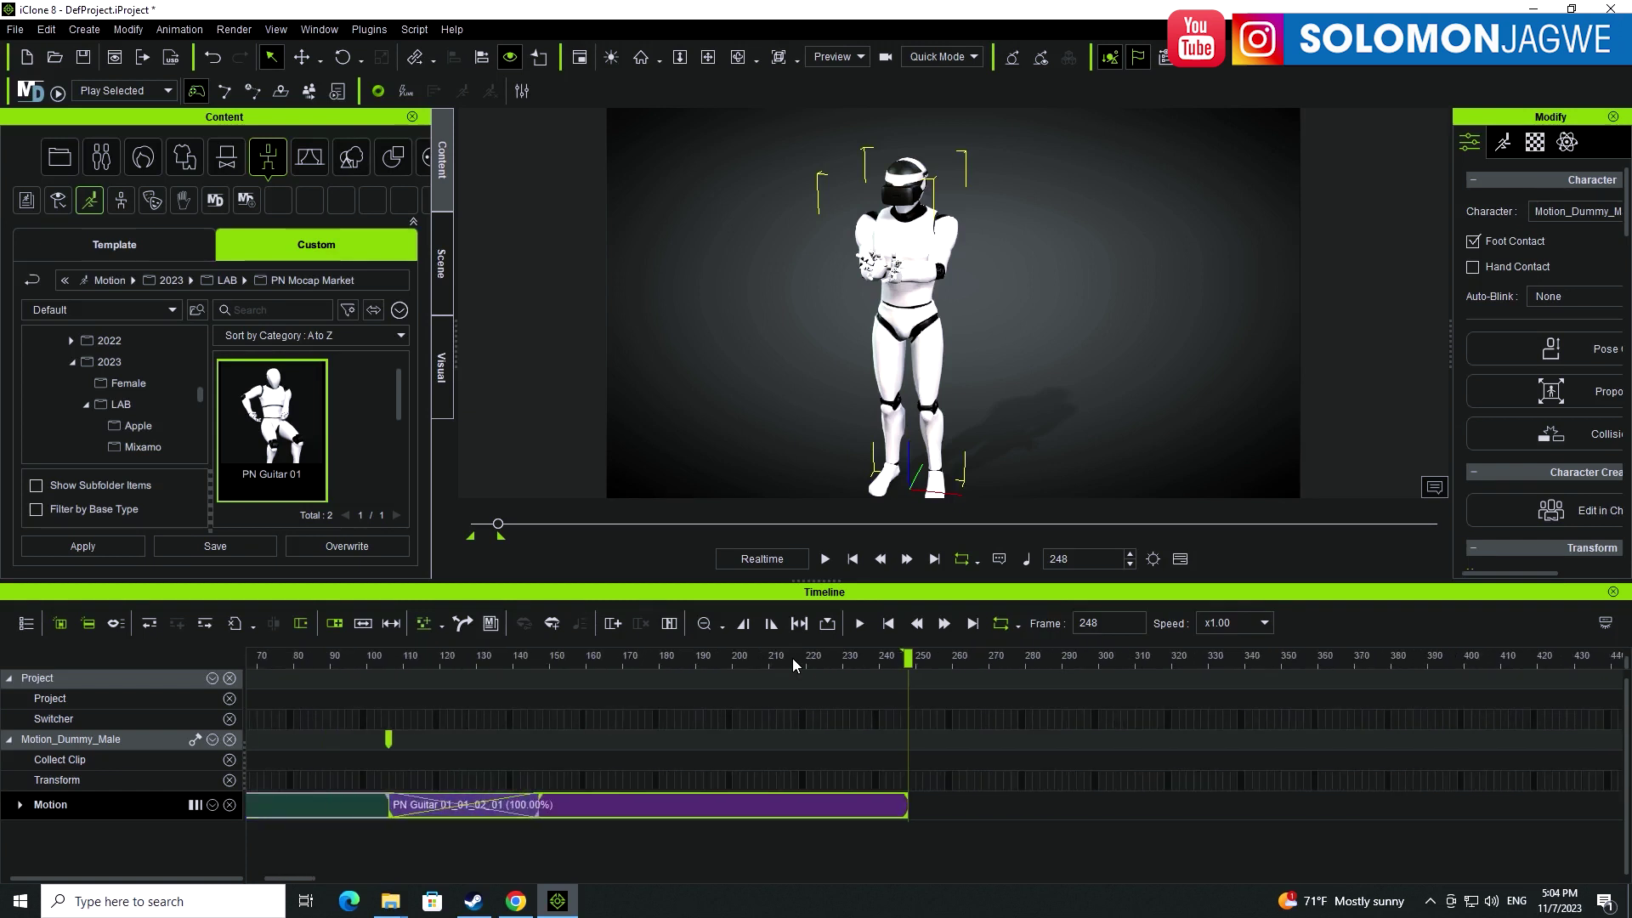
scroll(792, 658, down, 5)
- Play the blended motion from frame 0 and scrub through it to check the transition
drag(583, 656, 194, 670)
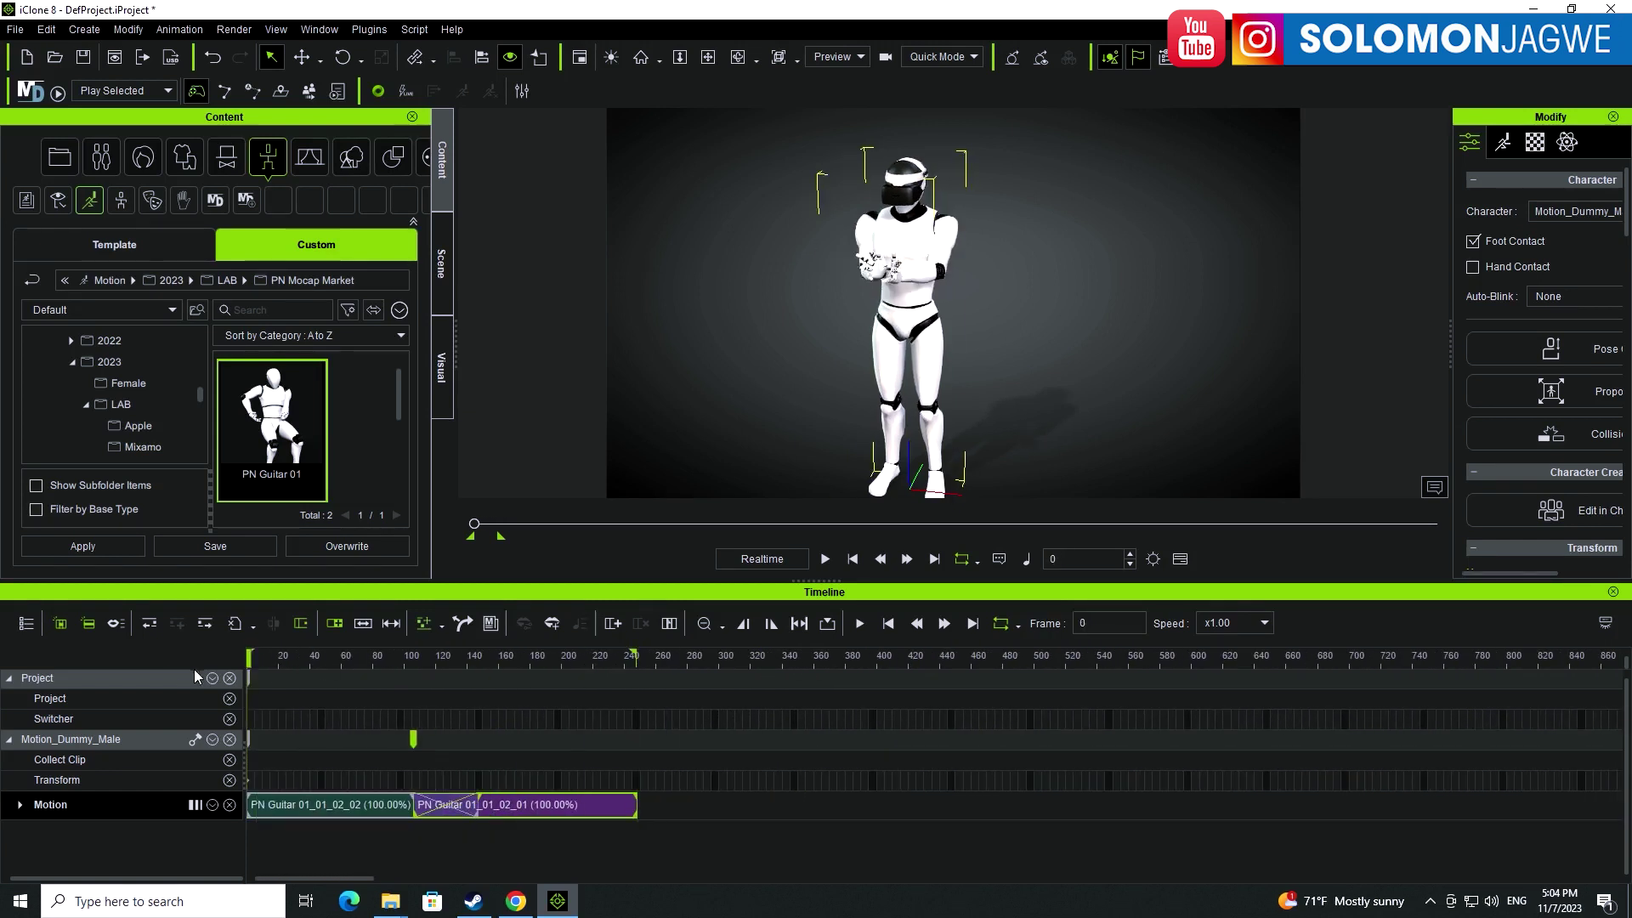
click(828, 562)
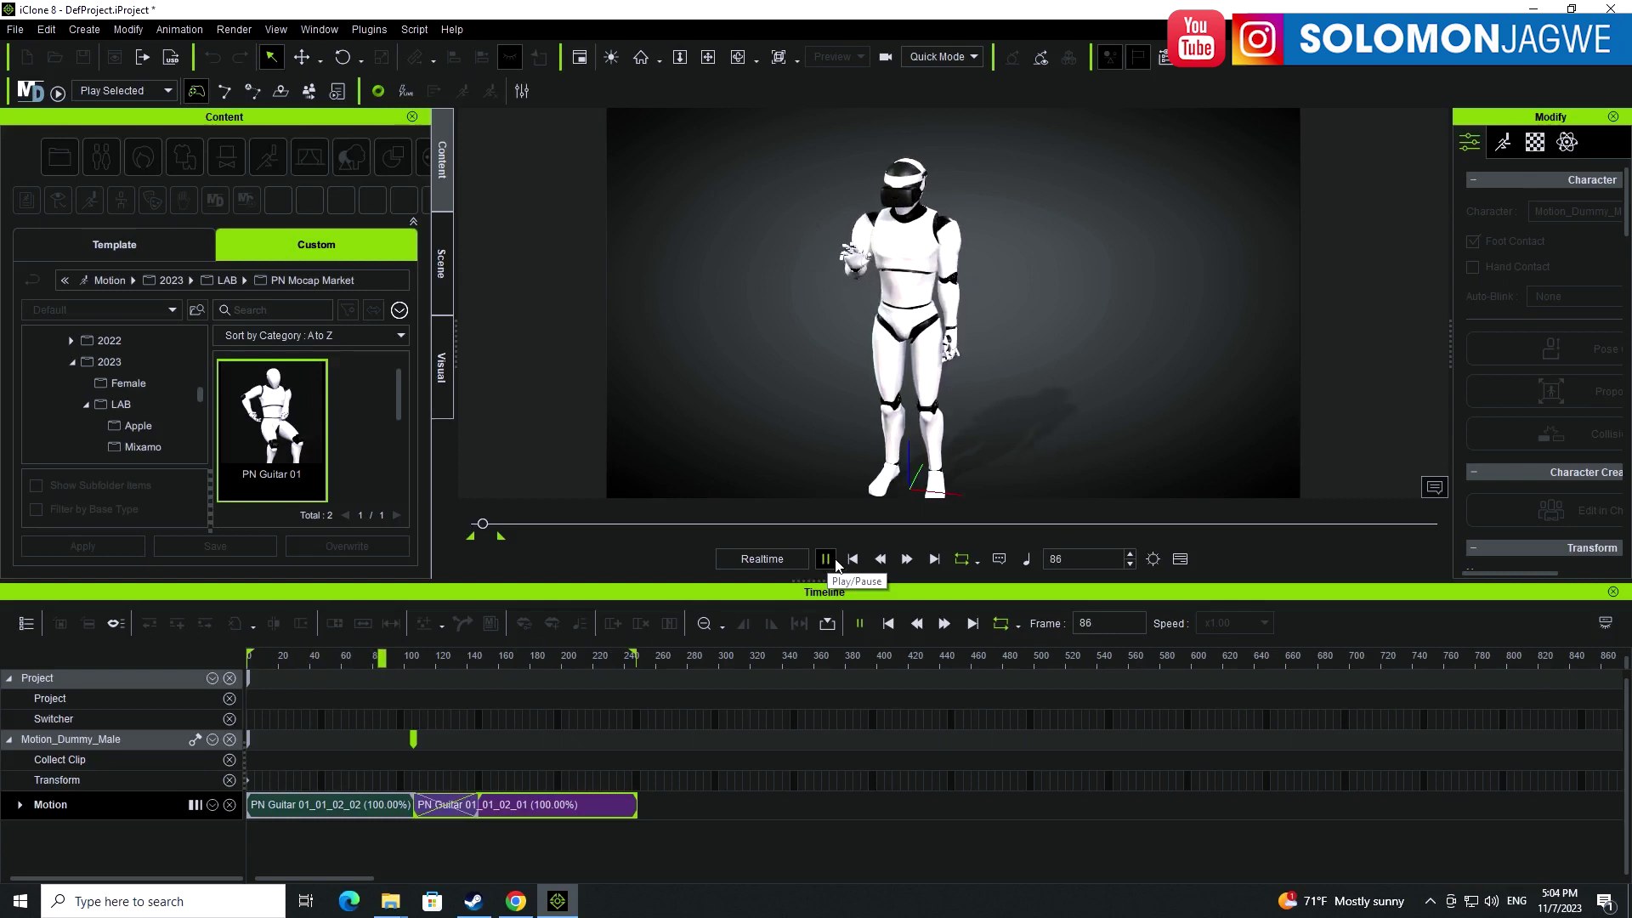
click(825, 558)
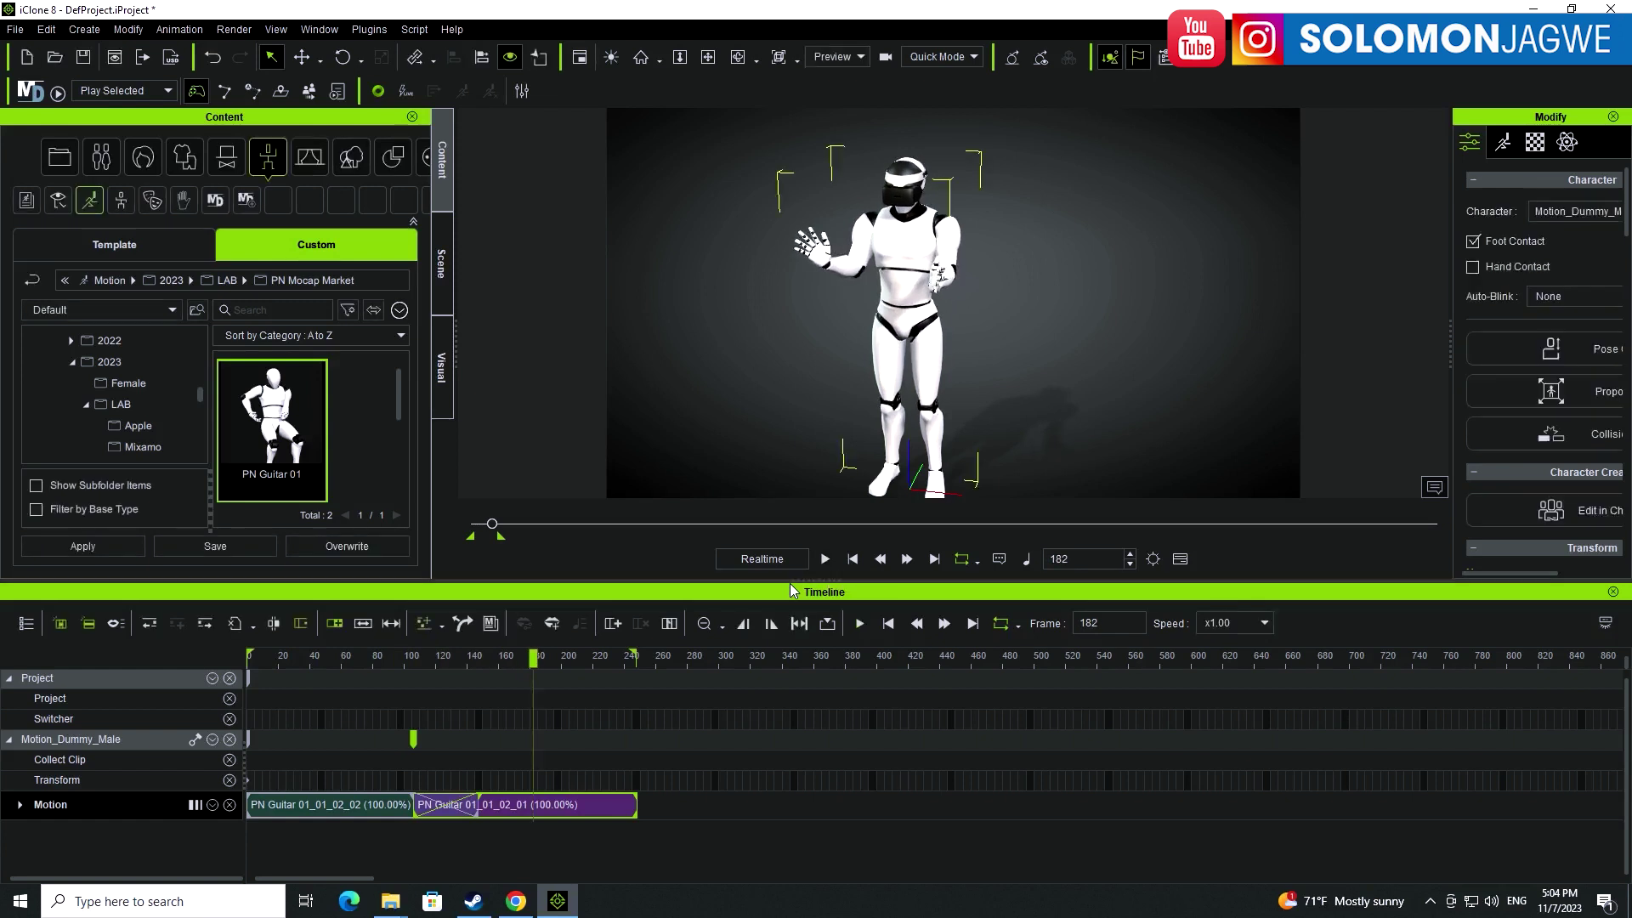
drag(285, 665, 628, 671)
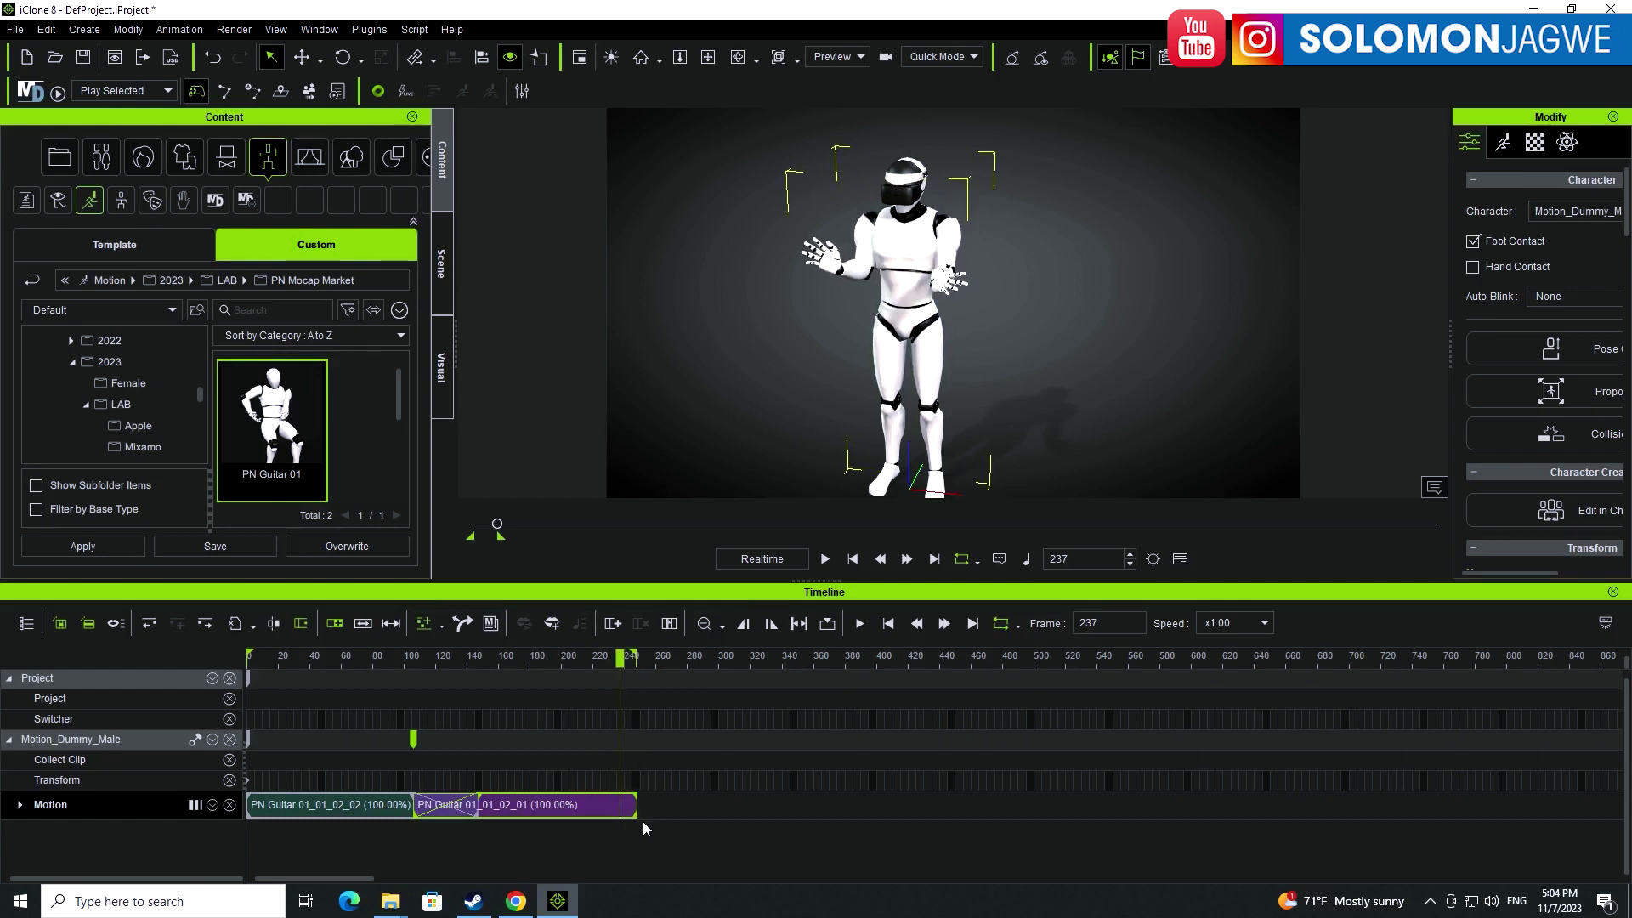
drag(544, 665, 371, 663)
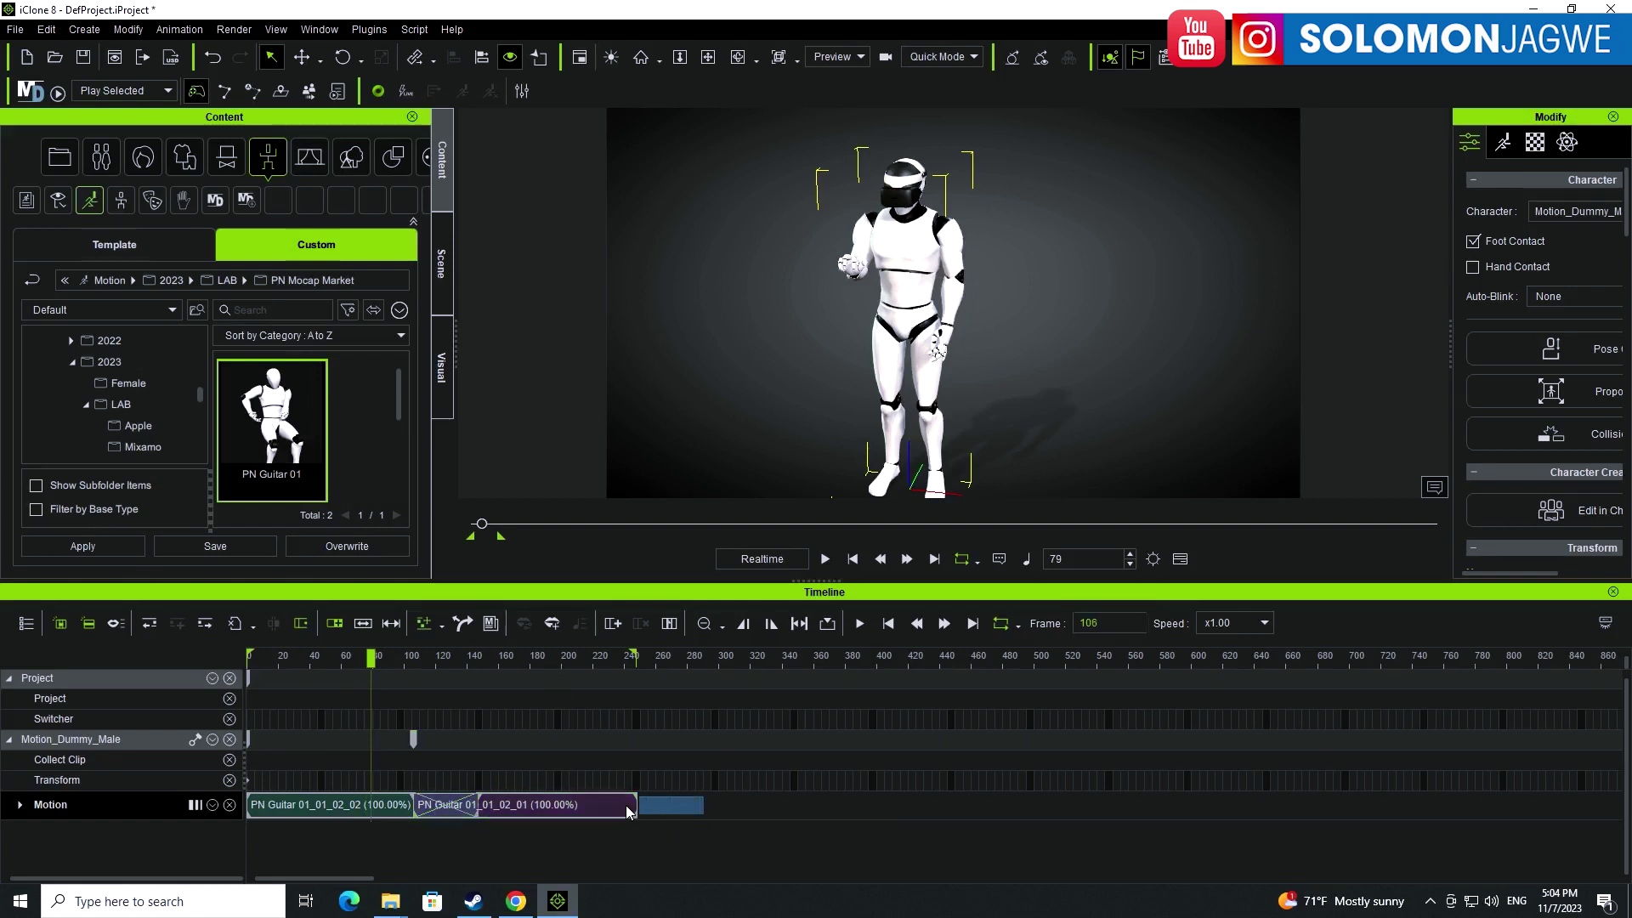
- Merge the two overlapping motion clips into a single clip
click(368, 807)
right_click(368, 807)
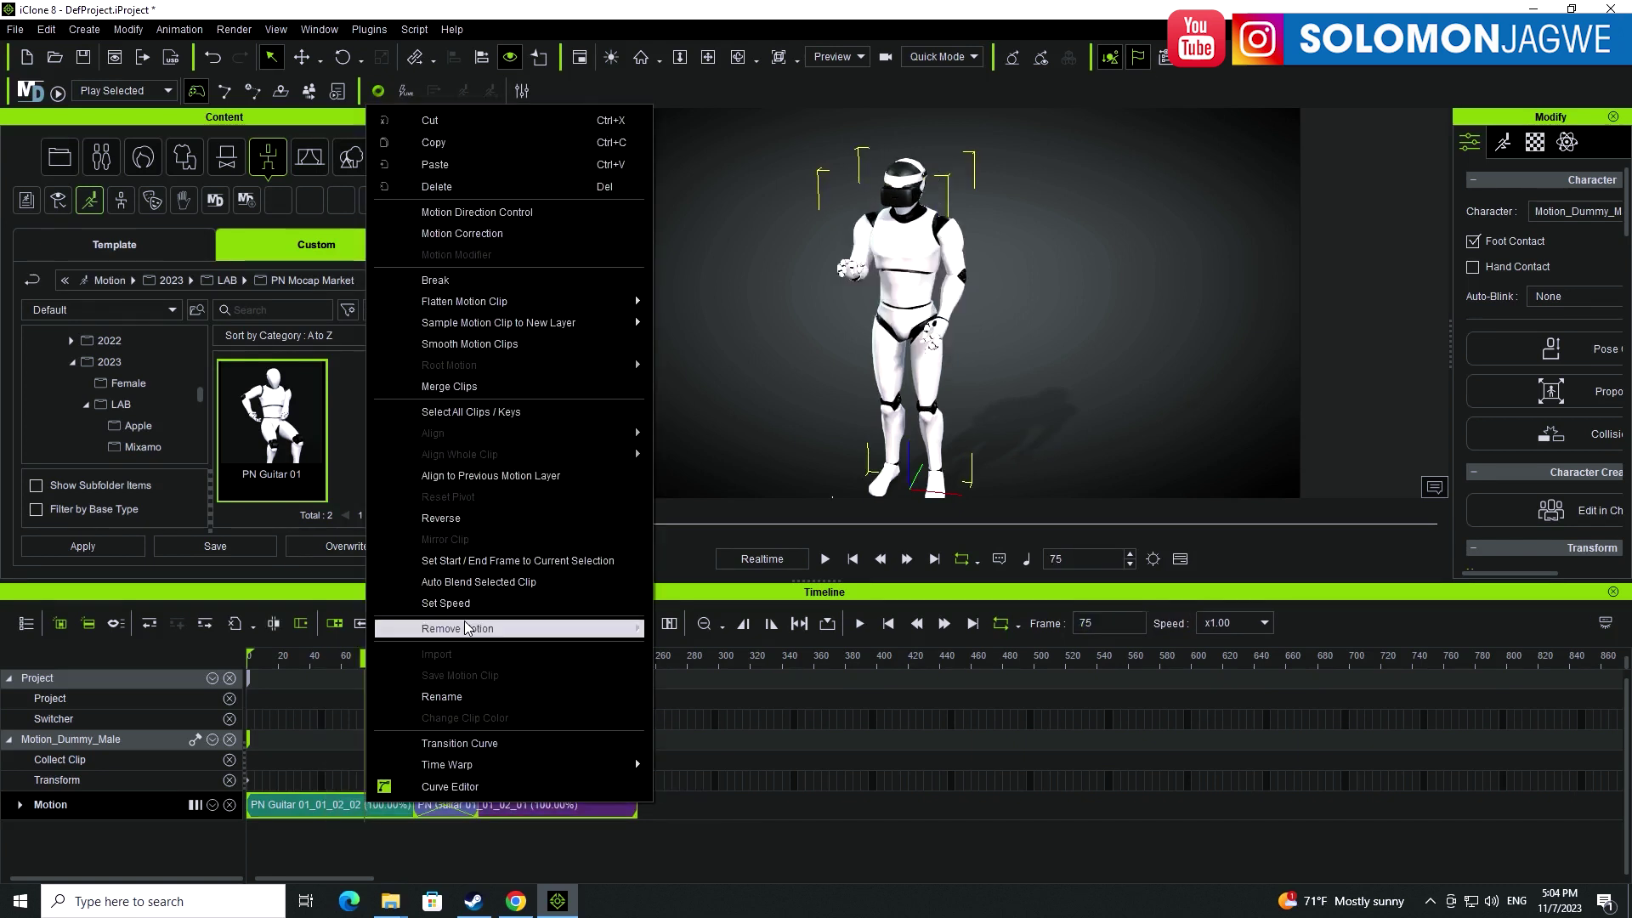
click(456, 387)
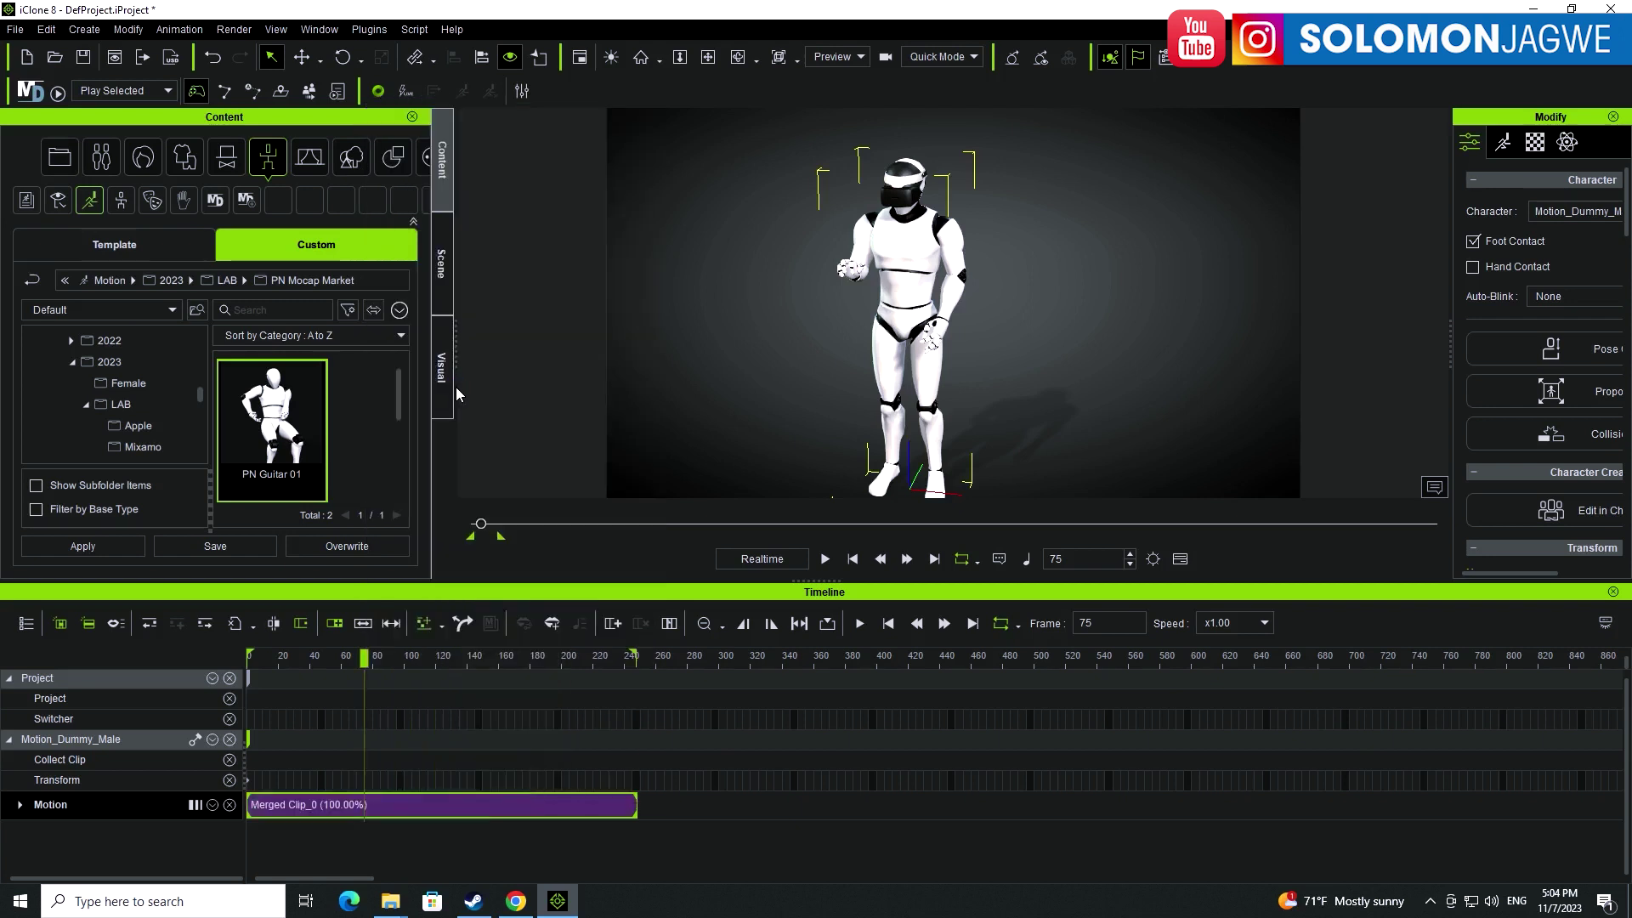
- Scrub through the merged clip and play it from frame 0 to check that it loops smoothly
drag(322, 670, 261, 680)
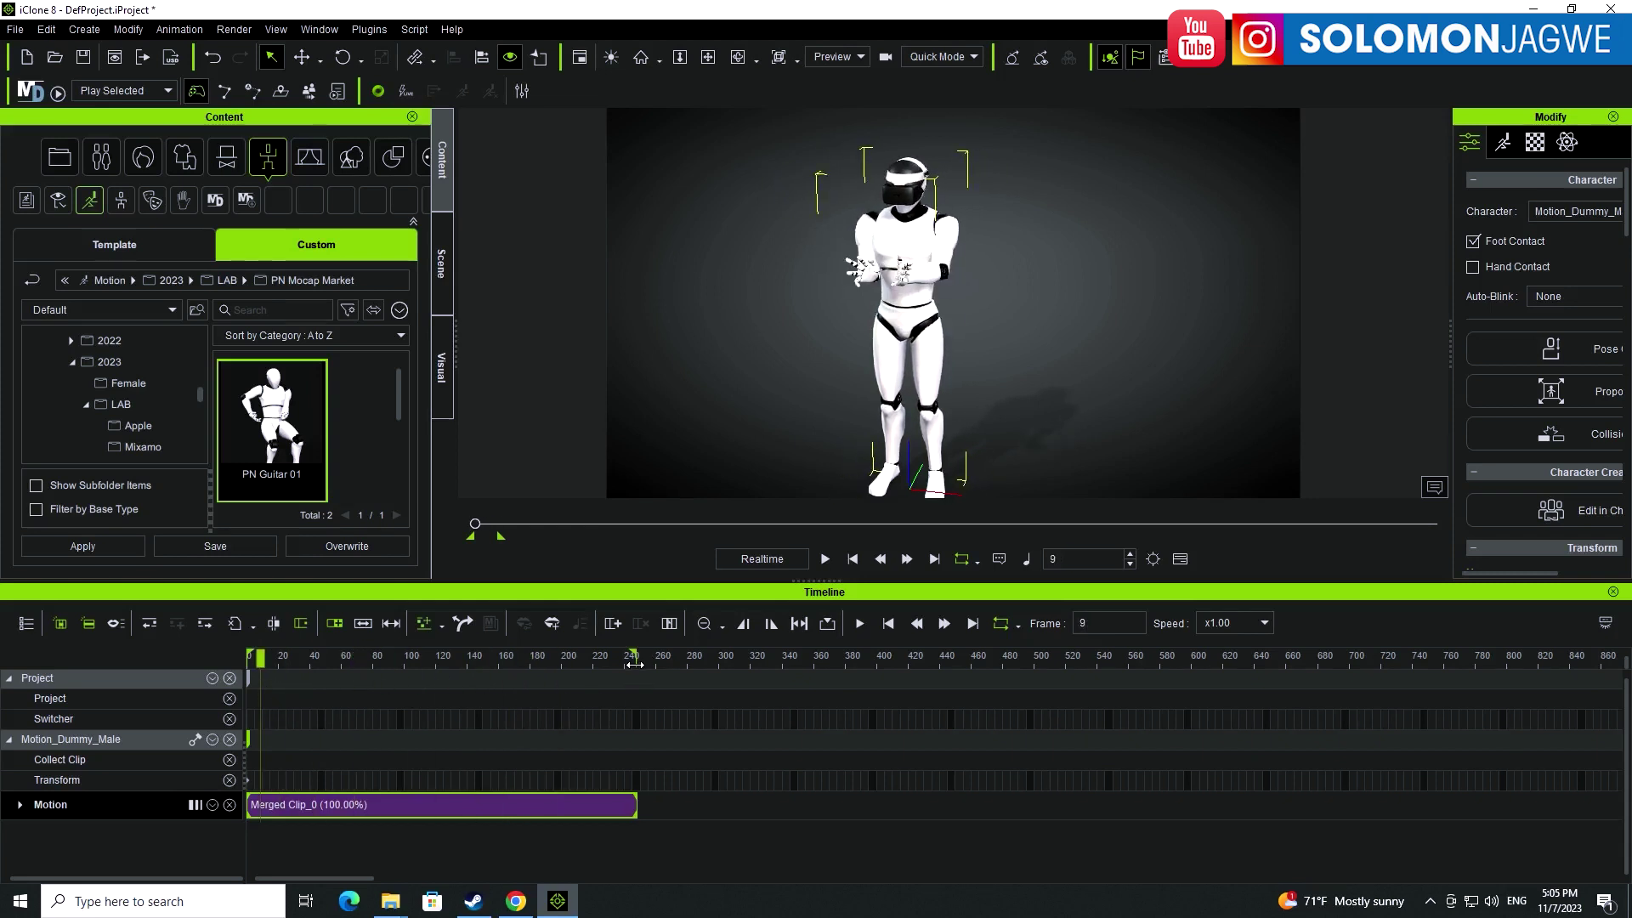
drag(590, 661, 556, 803)
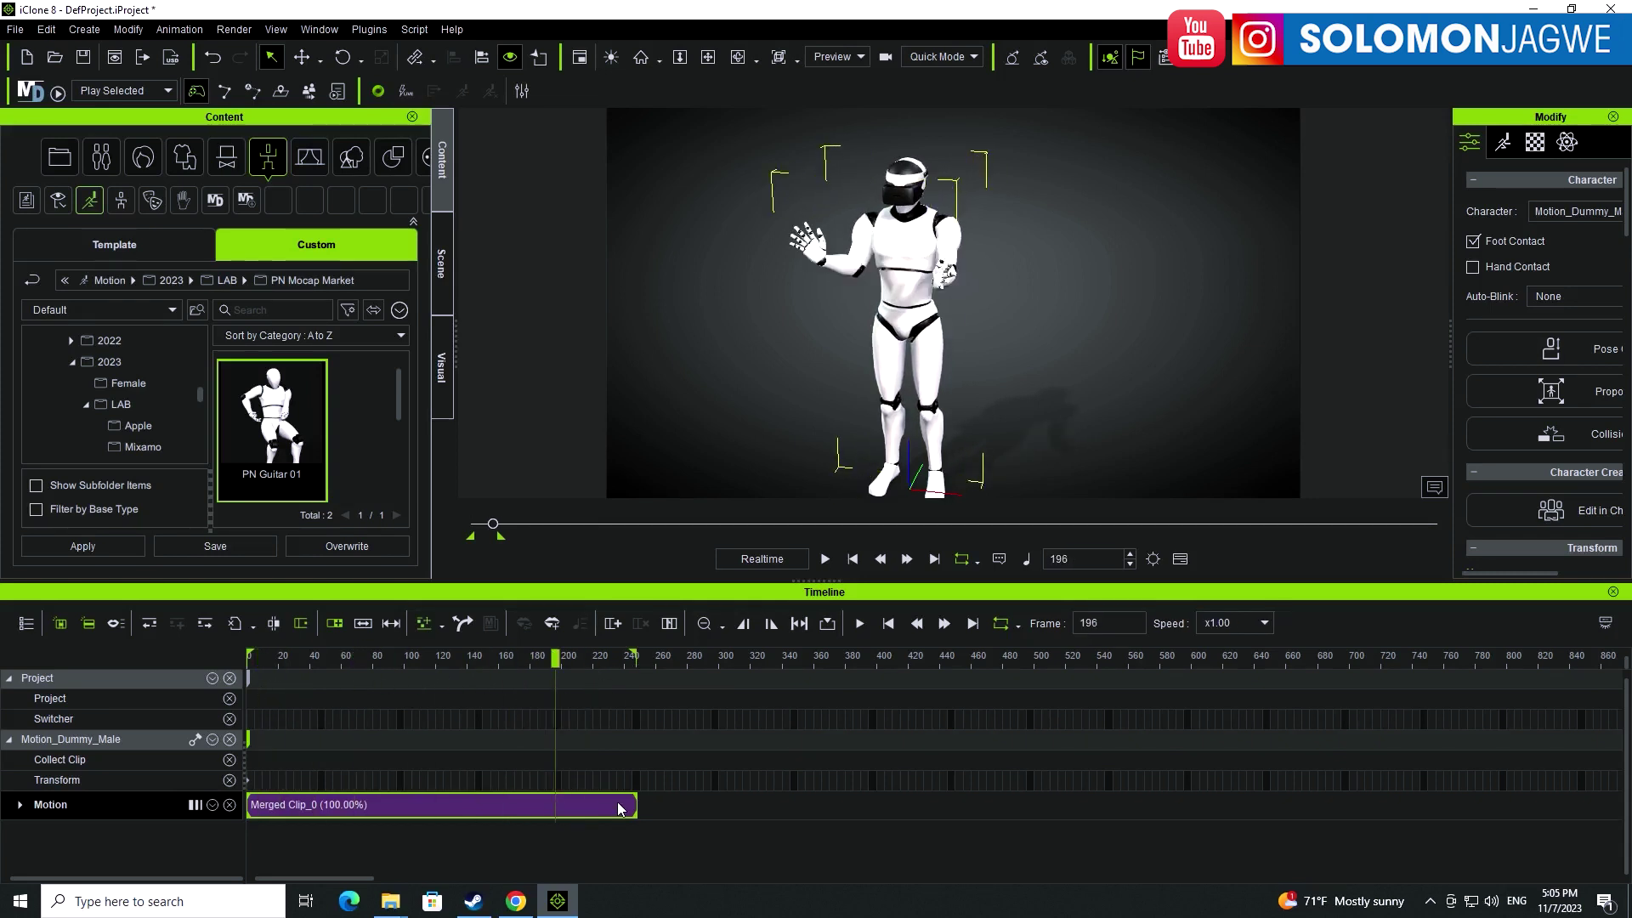
click(507, 656)
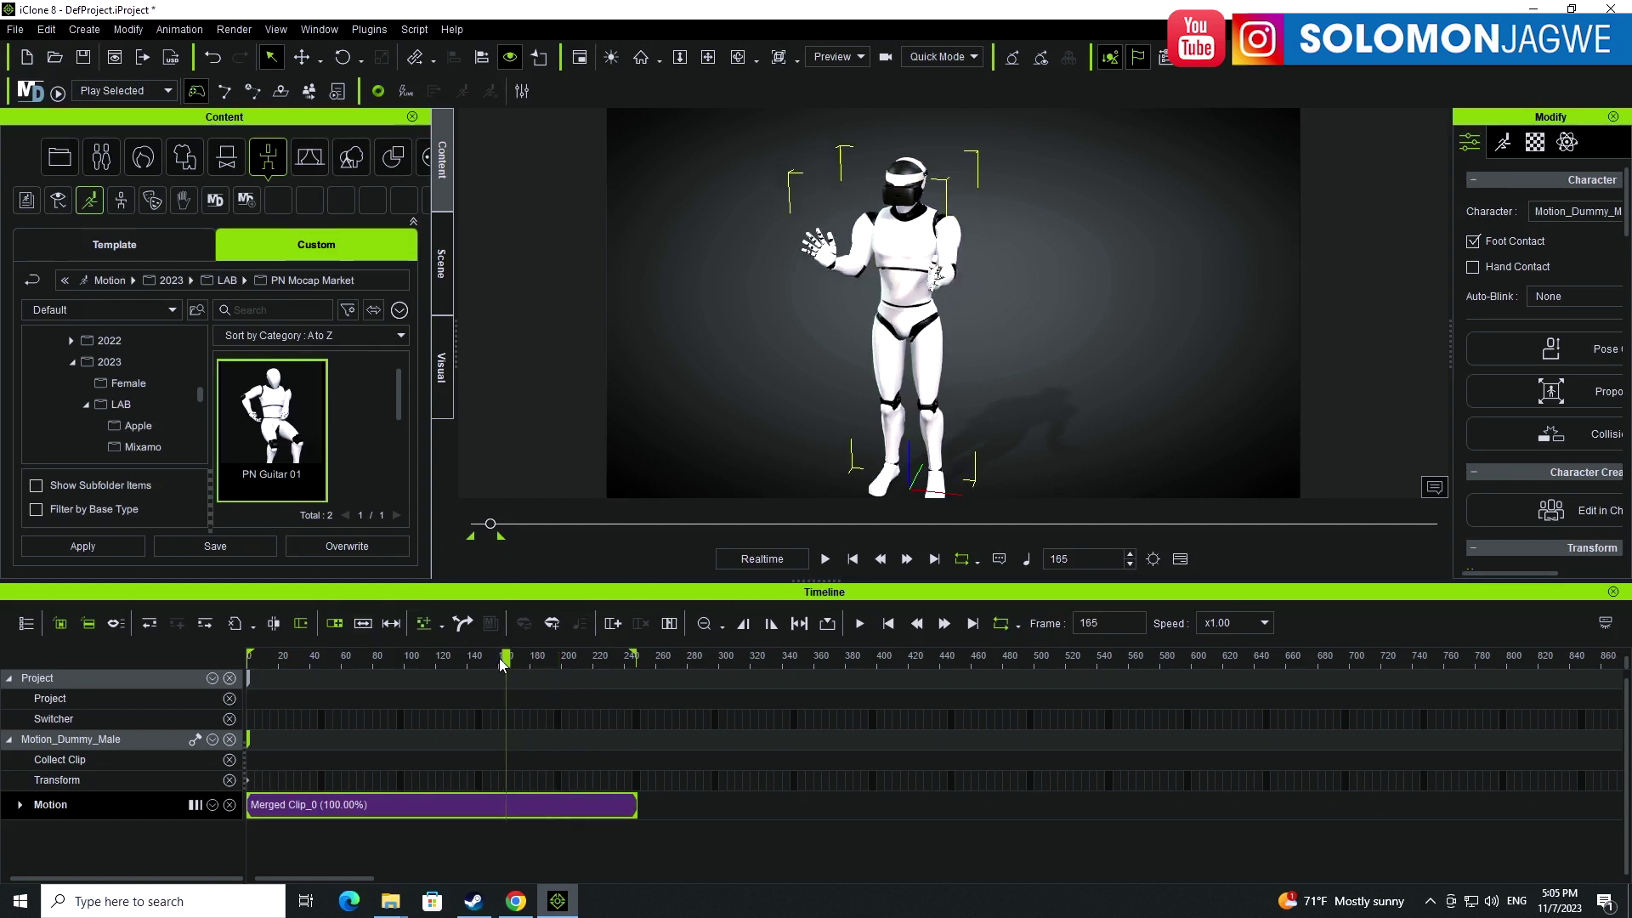
click(852, 560)
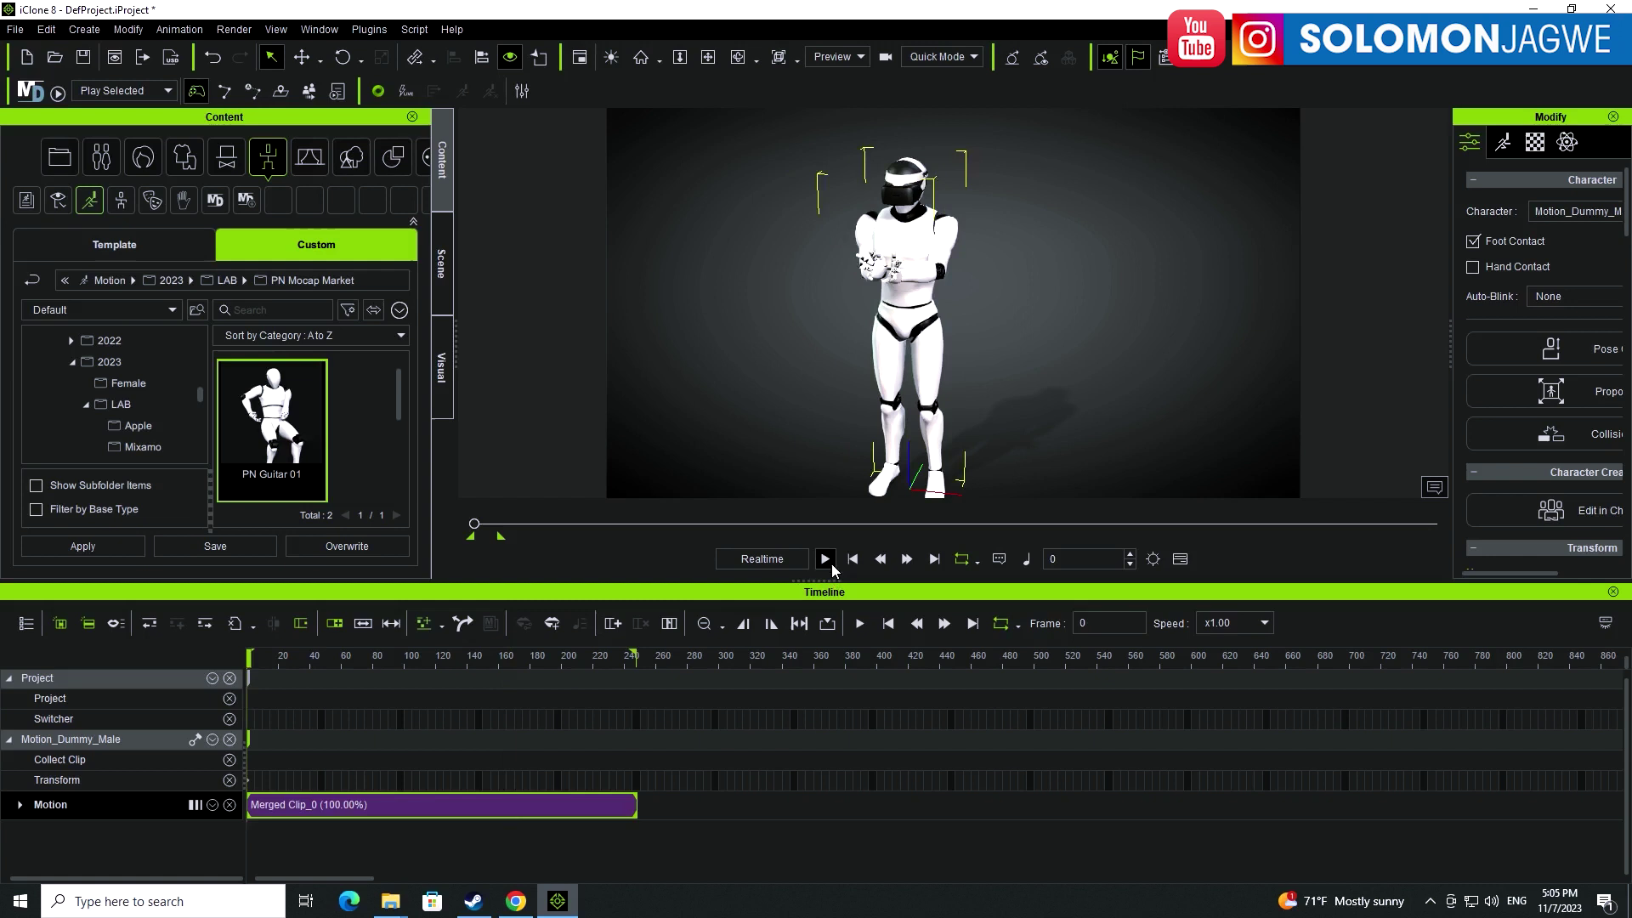
click(831, 563)
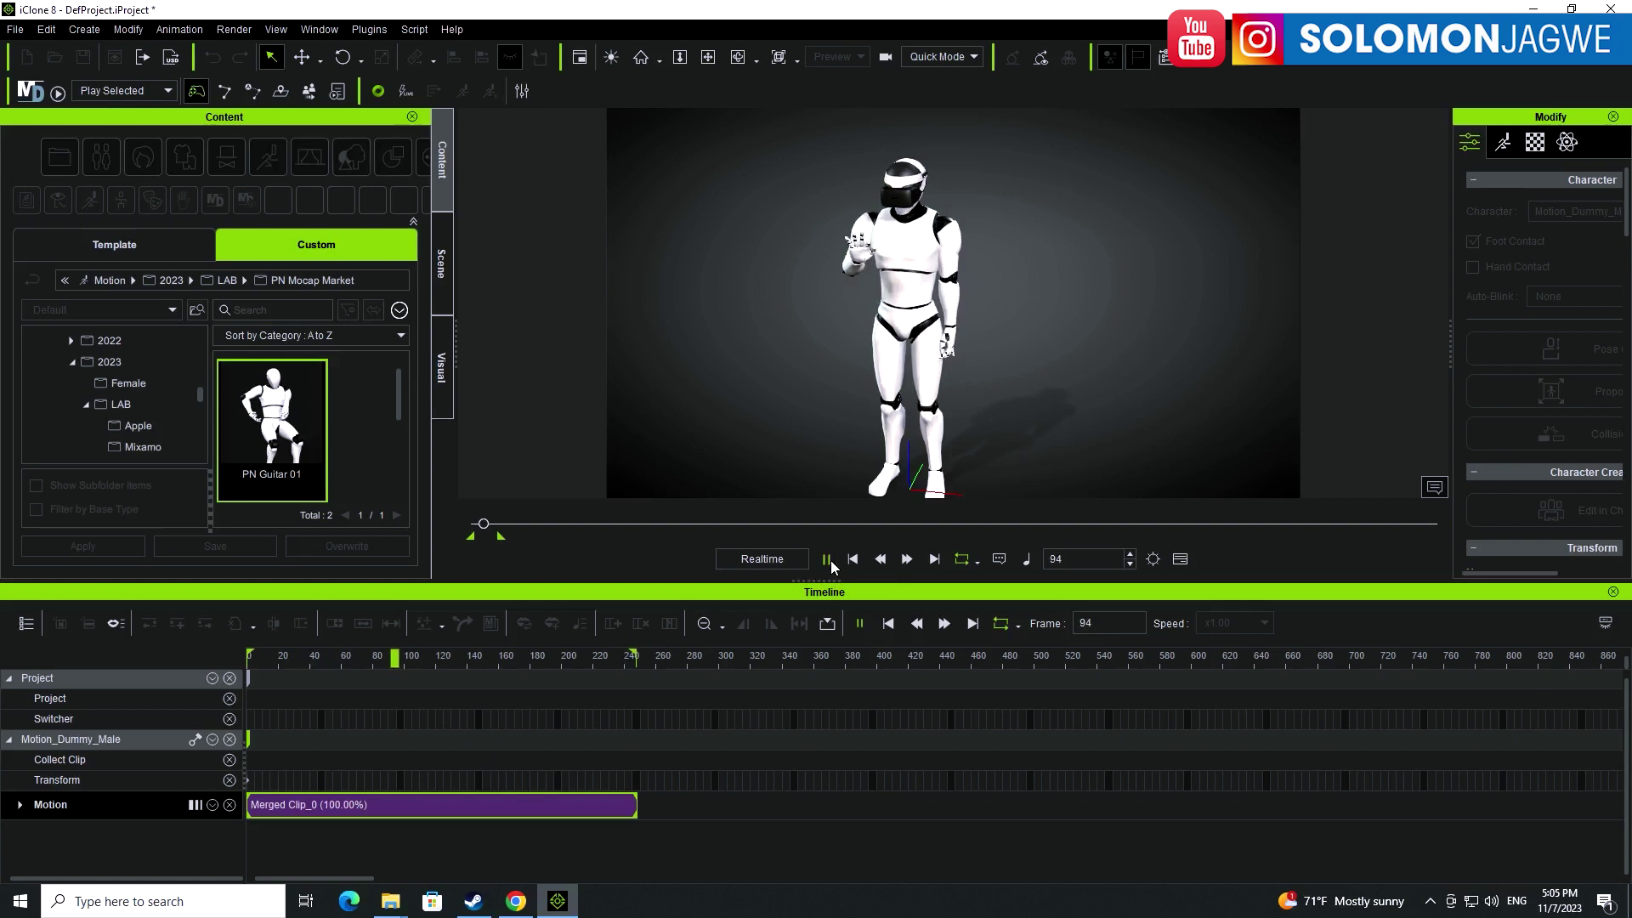
click(827, 560)
- Shrink the timeline to enlarge the viewport, widen the content library and return playback to frame 0
drag(949, 589, 949, 758)
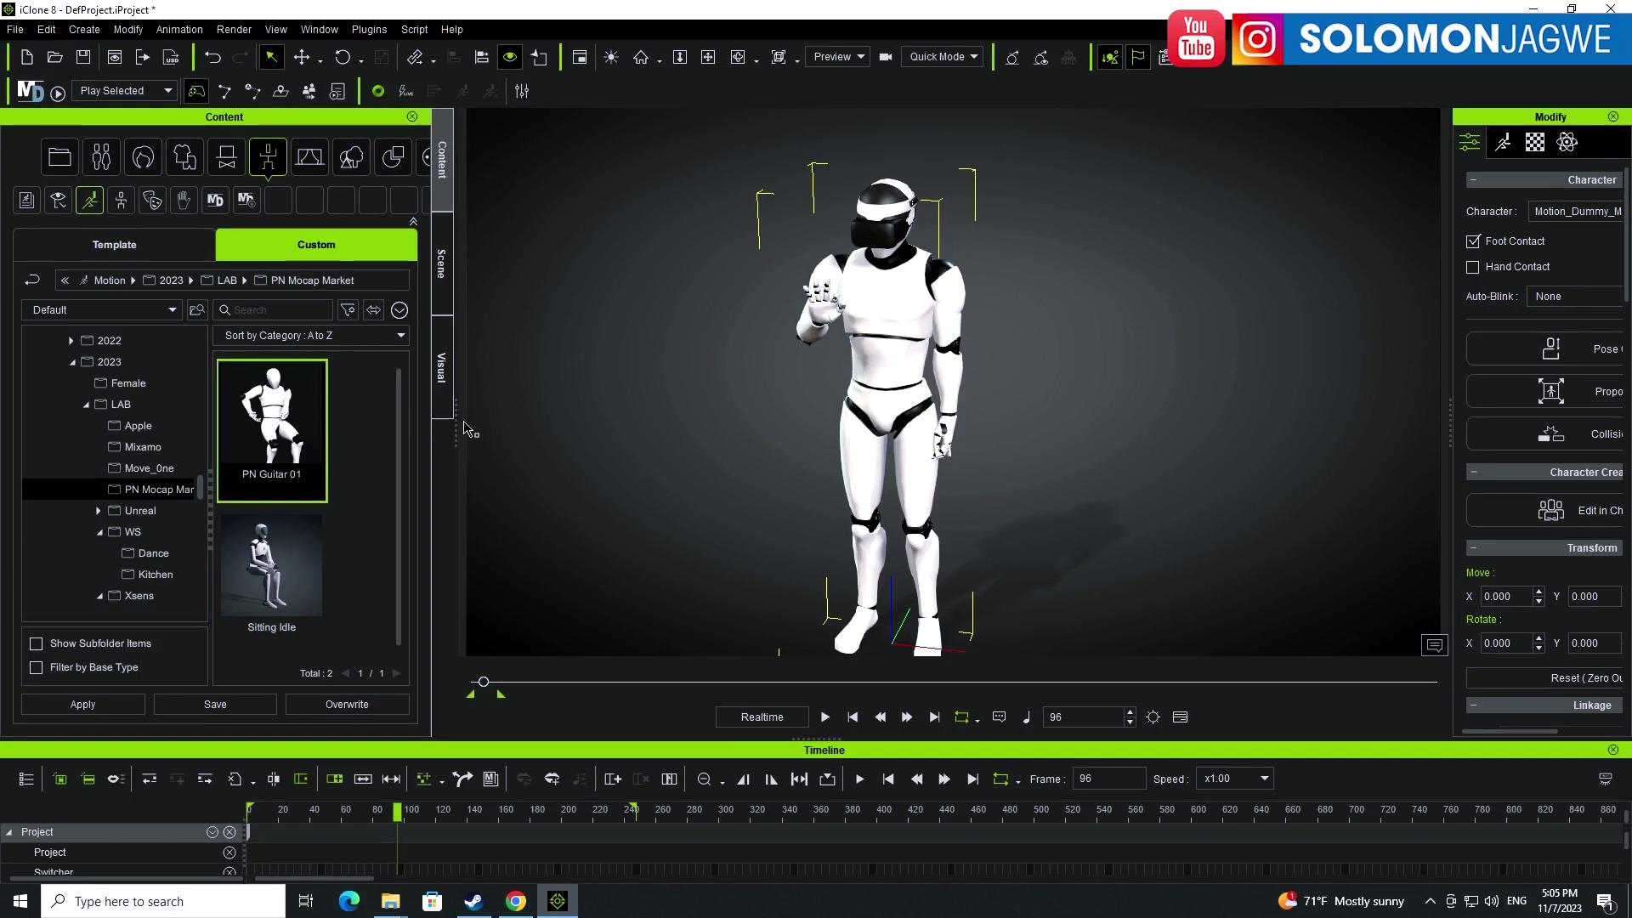
drag(459, 423, 527, 415)
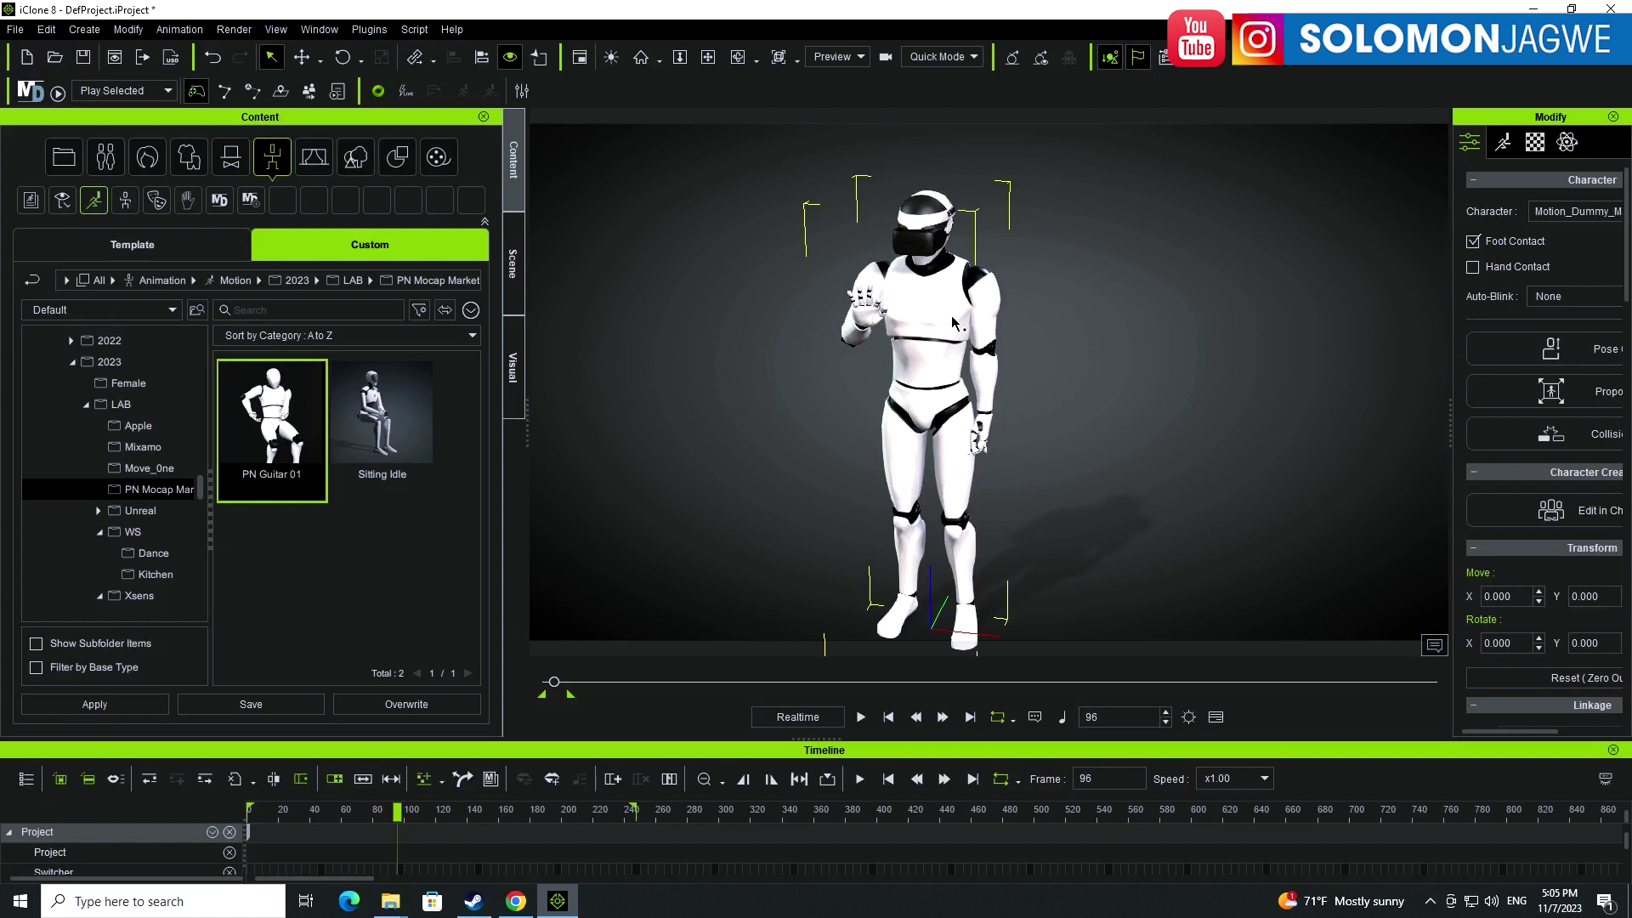
click(892, 718)
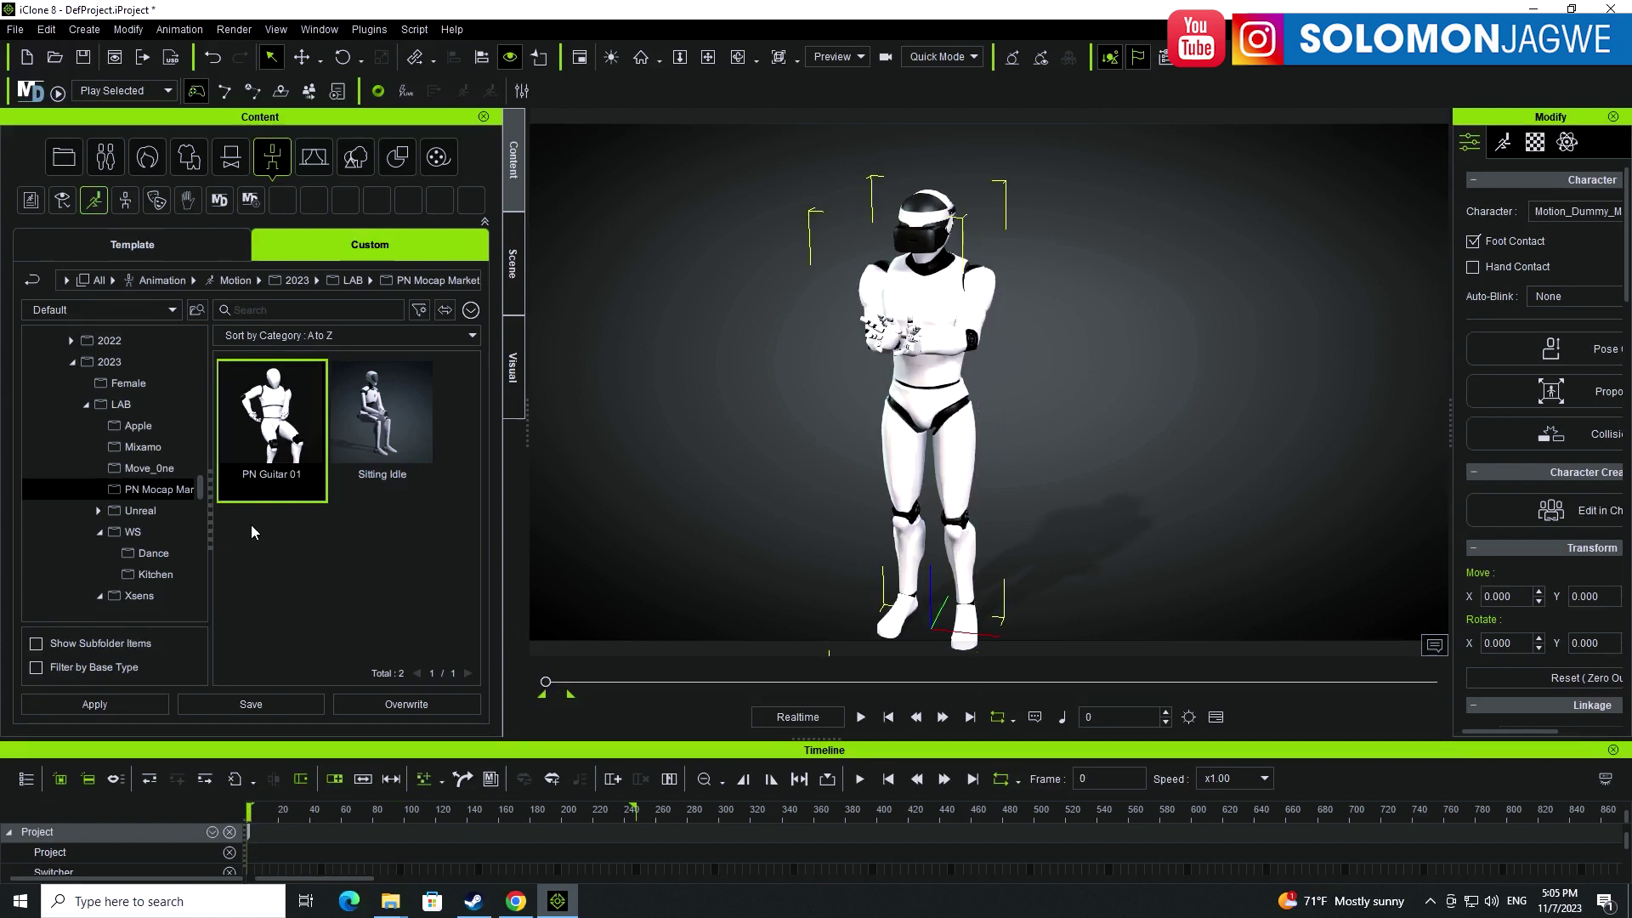
- Browse the custom character library to the 2022 > CC4 > Sci-fi > DZ > Male folder
drag(201, 494, 219, 423)
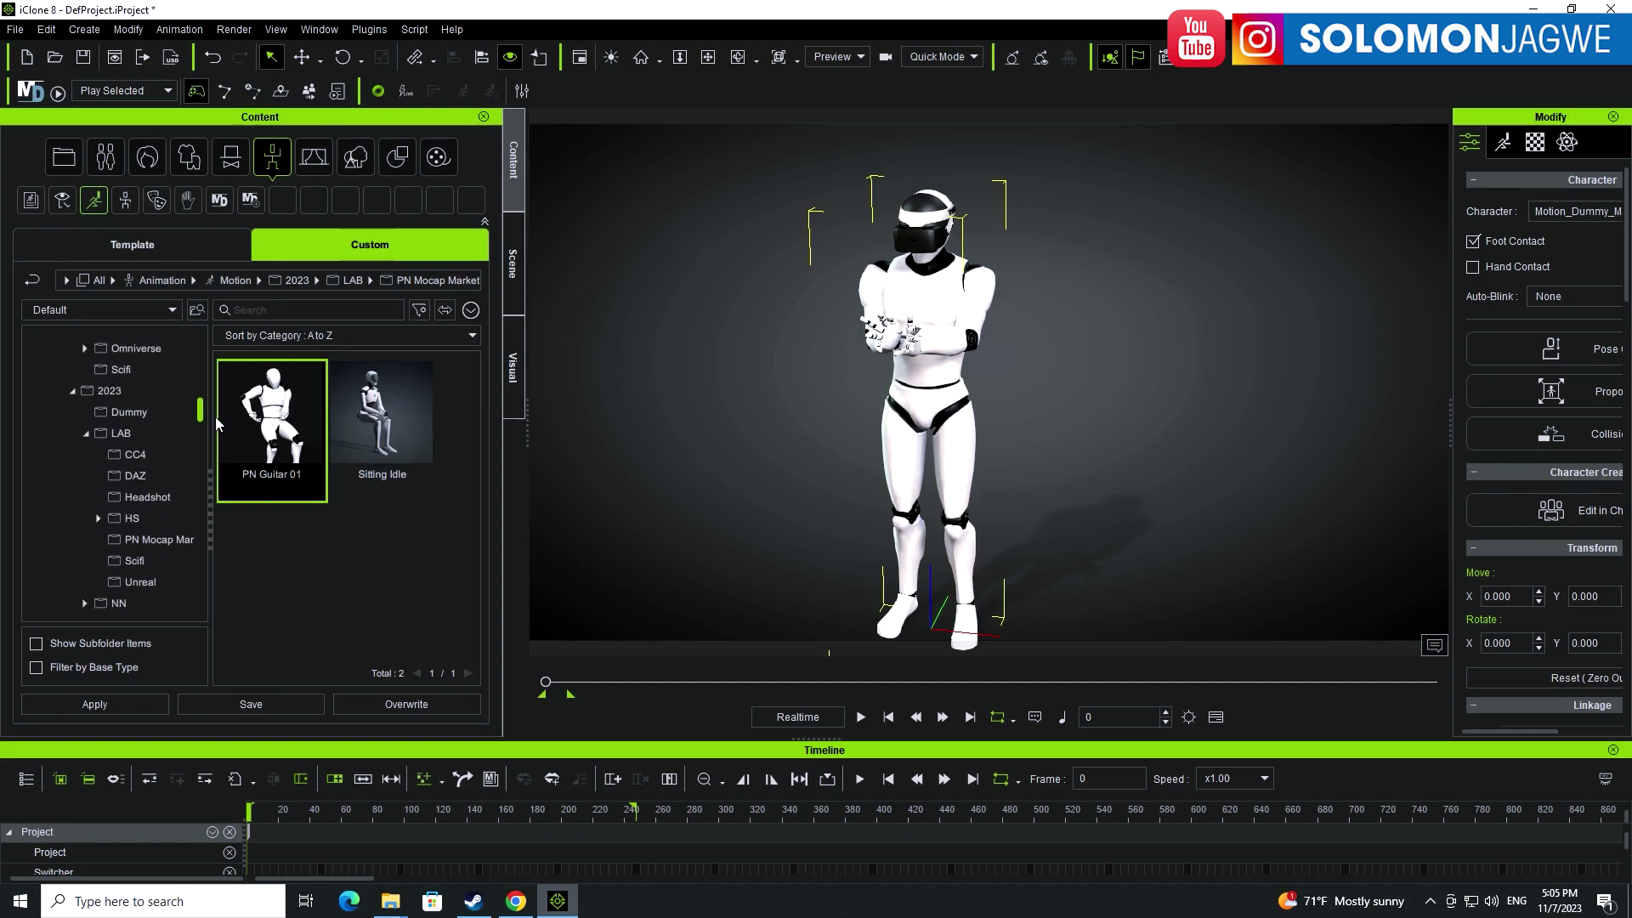
click(136, 476)
click(140, 560)
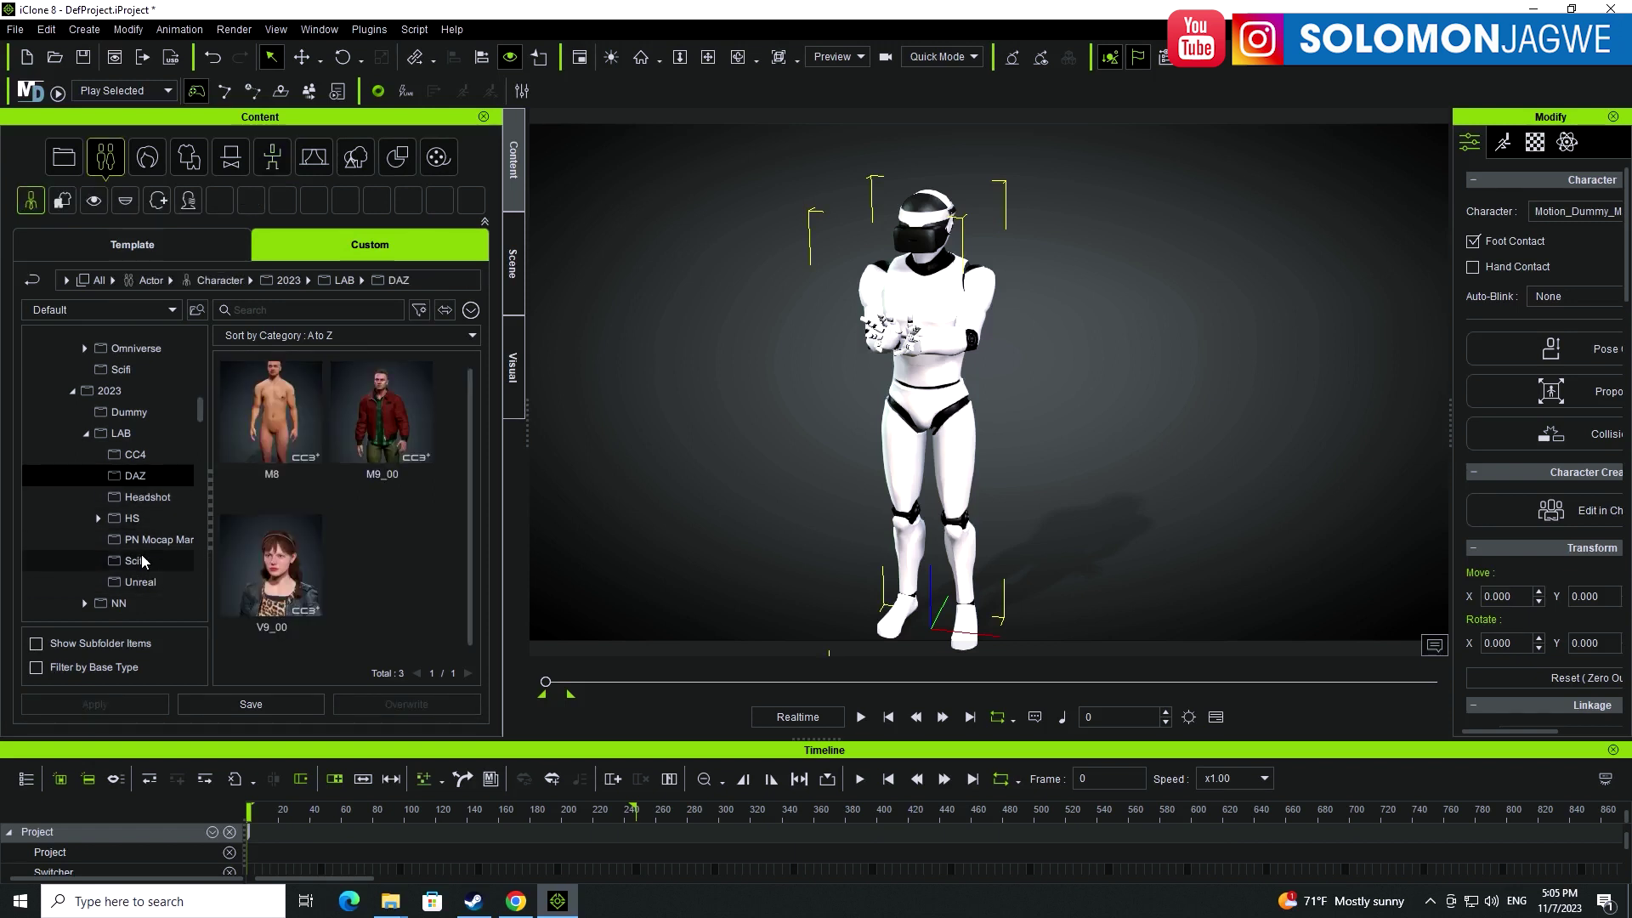
drag(467, 478, 472, 584)
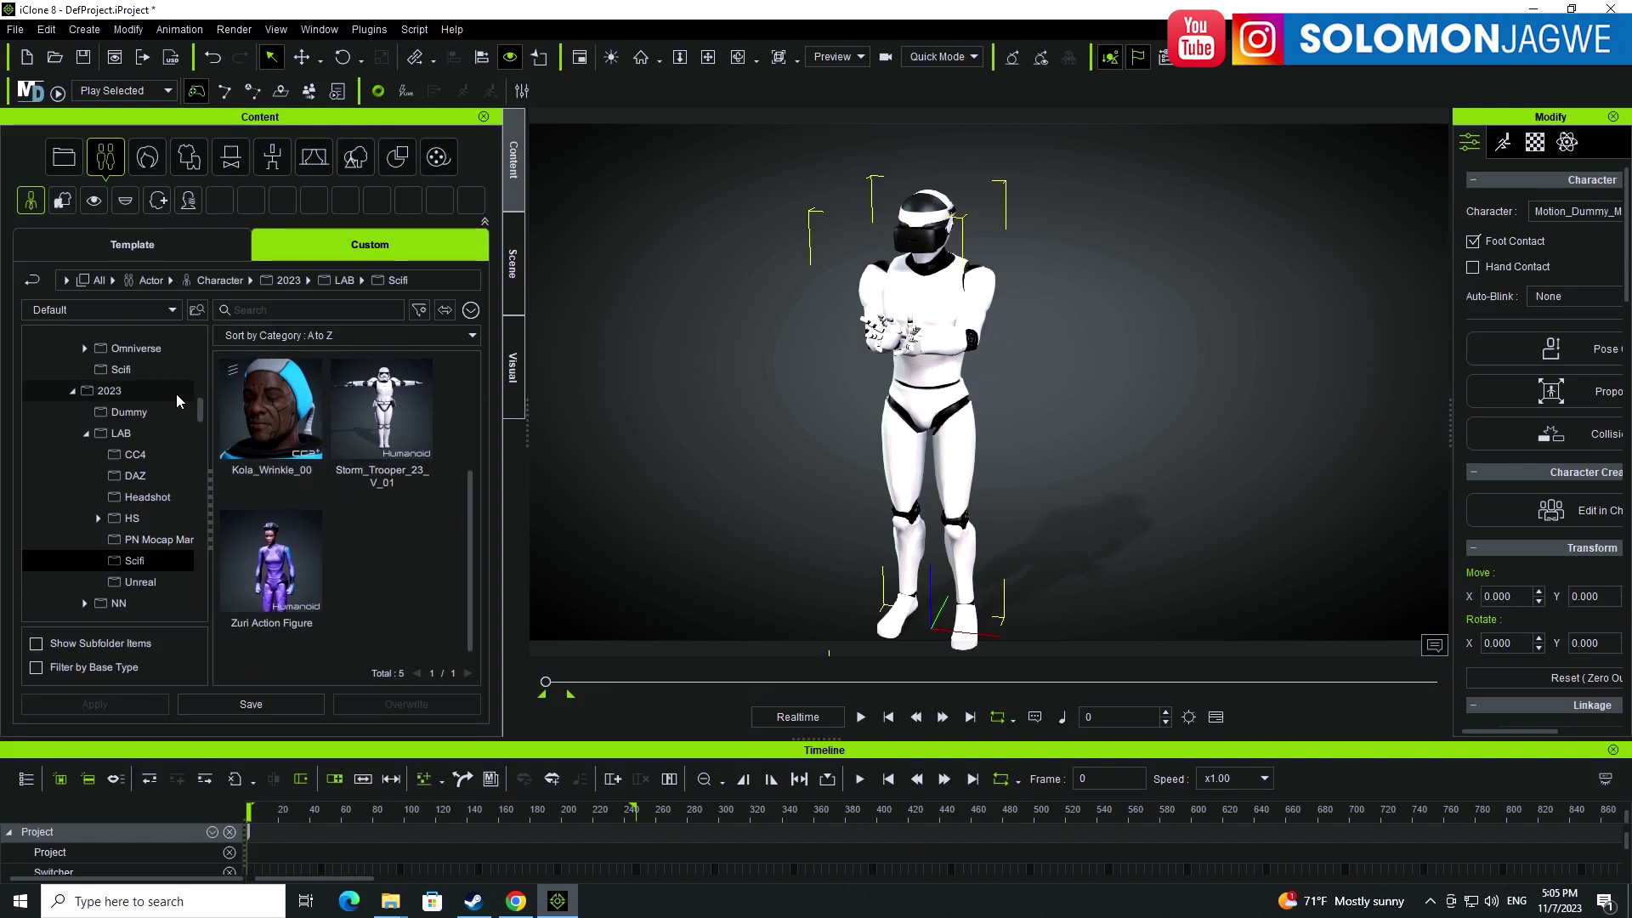
click(124, 371)
drag(202, 419, 203, 382)
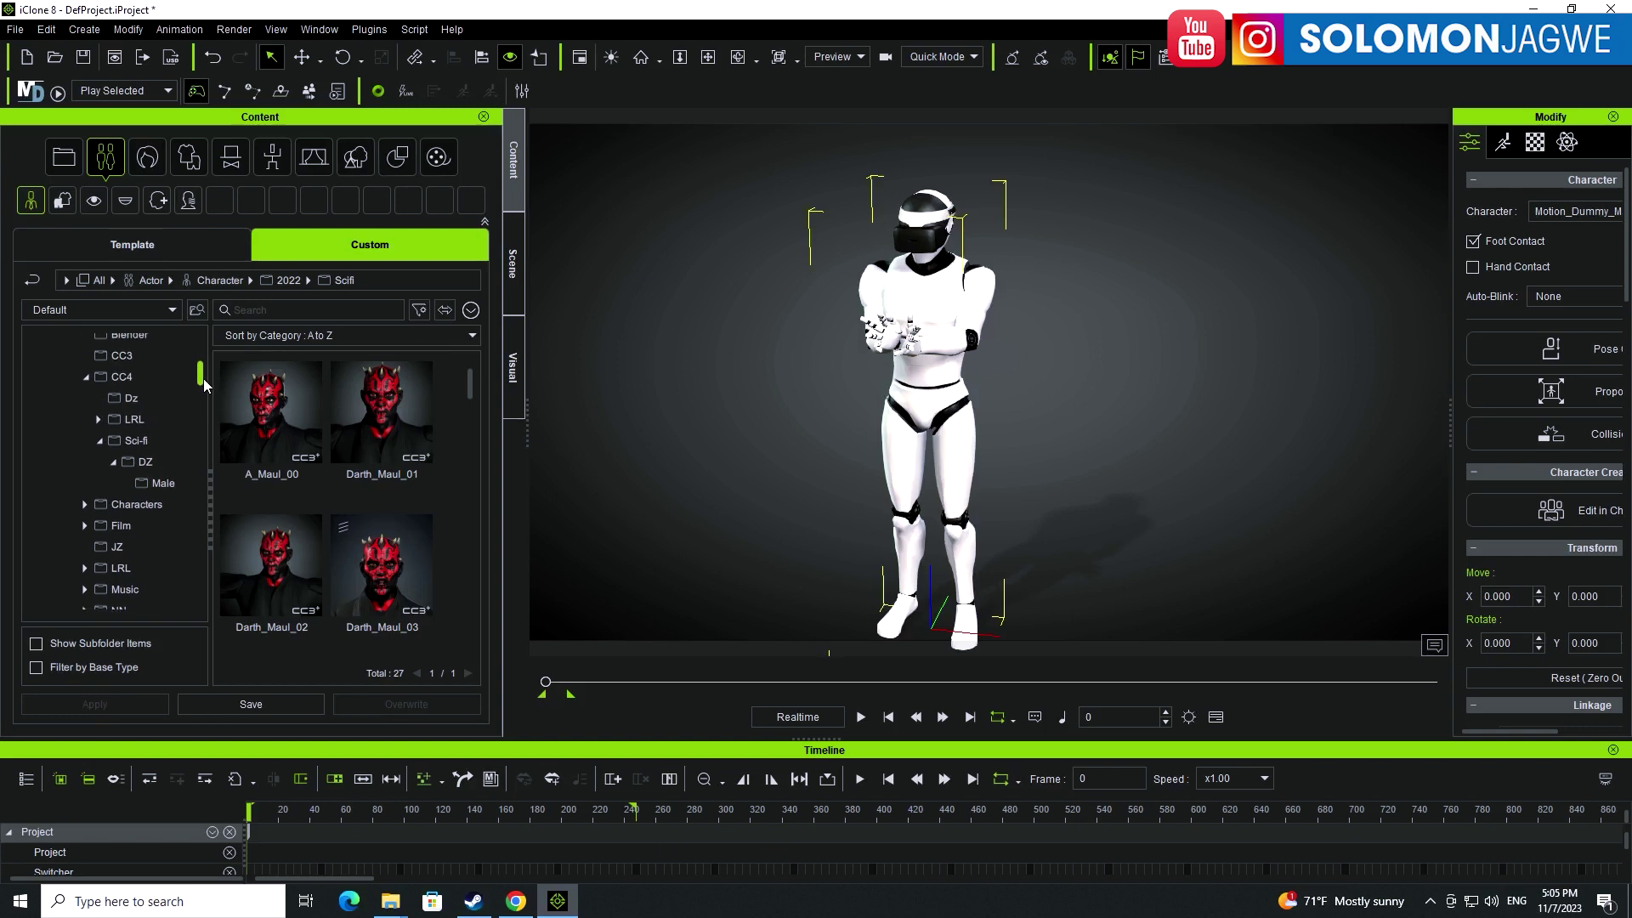
click(163, 483)
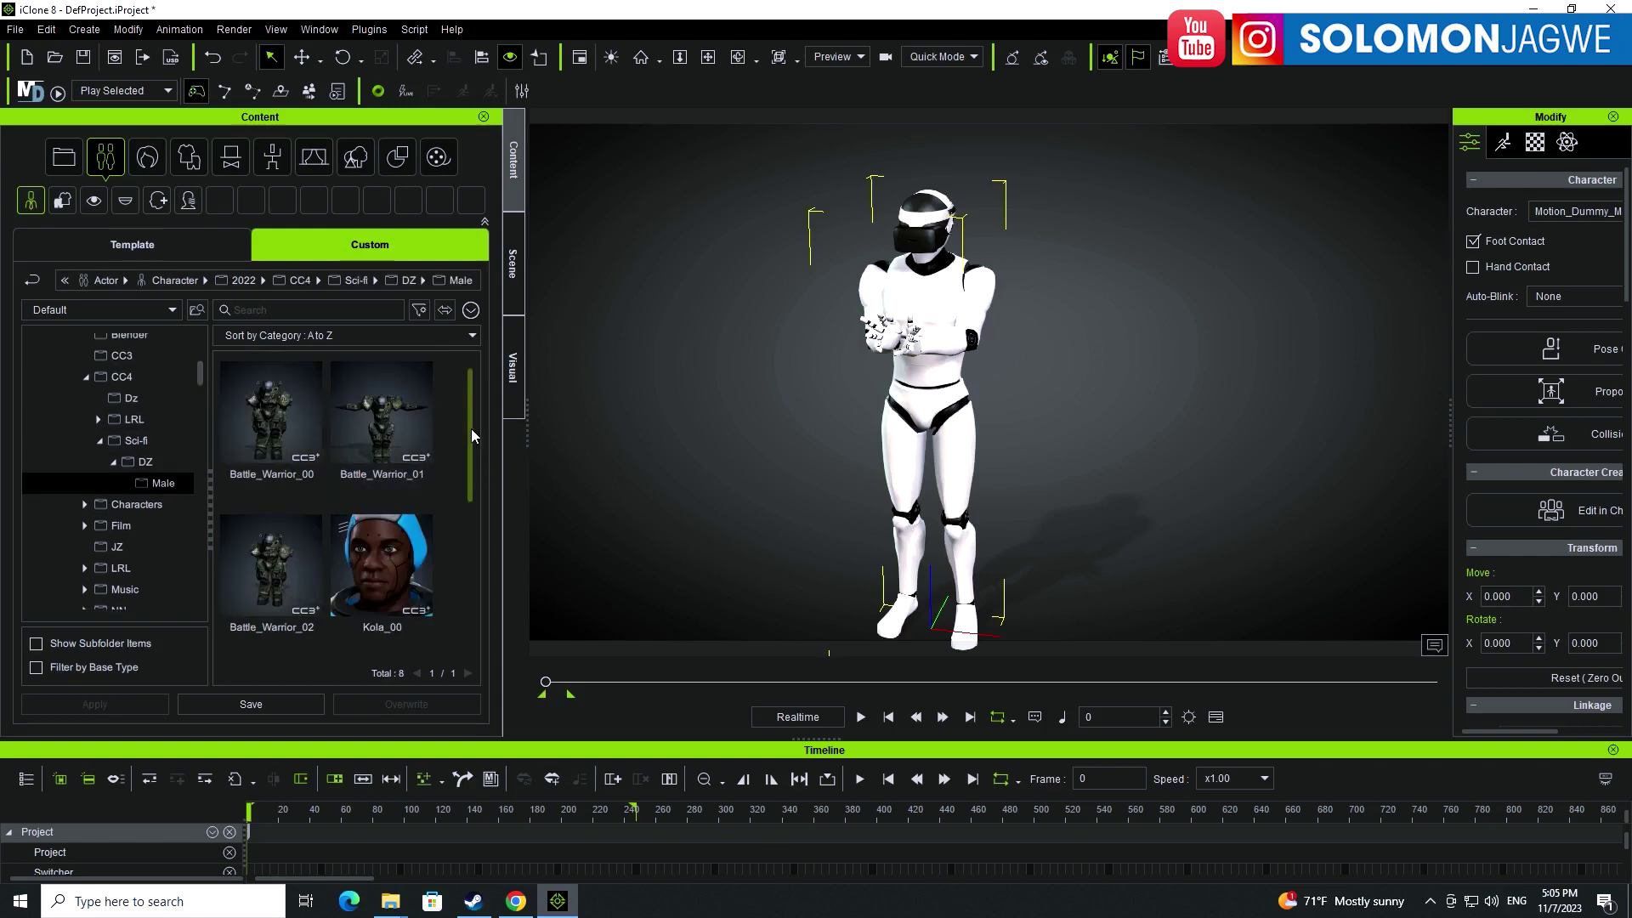
drag(474, 436, 485, 578)
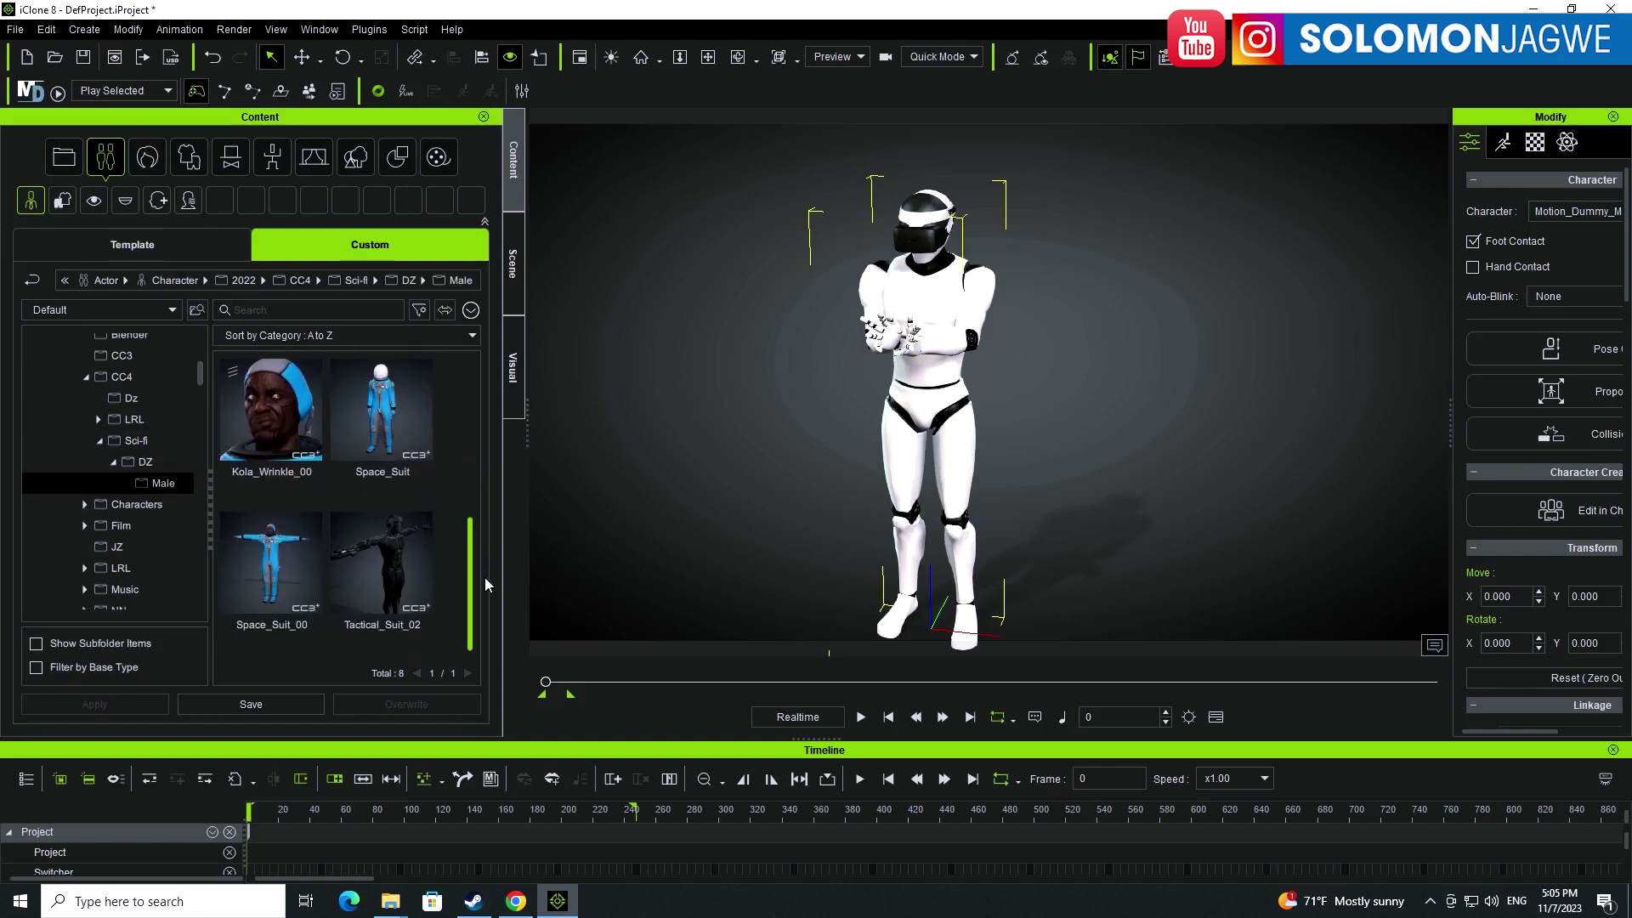
- Replace the motion dummy with the Tactical_Suit_02 character, play the looping motion on it and return to frame 0
click(403, 570)
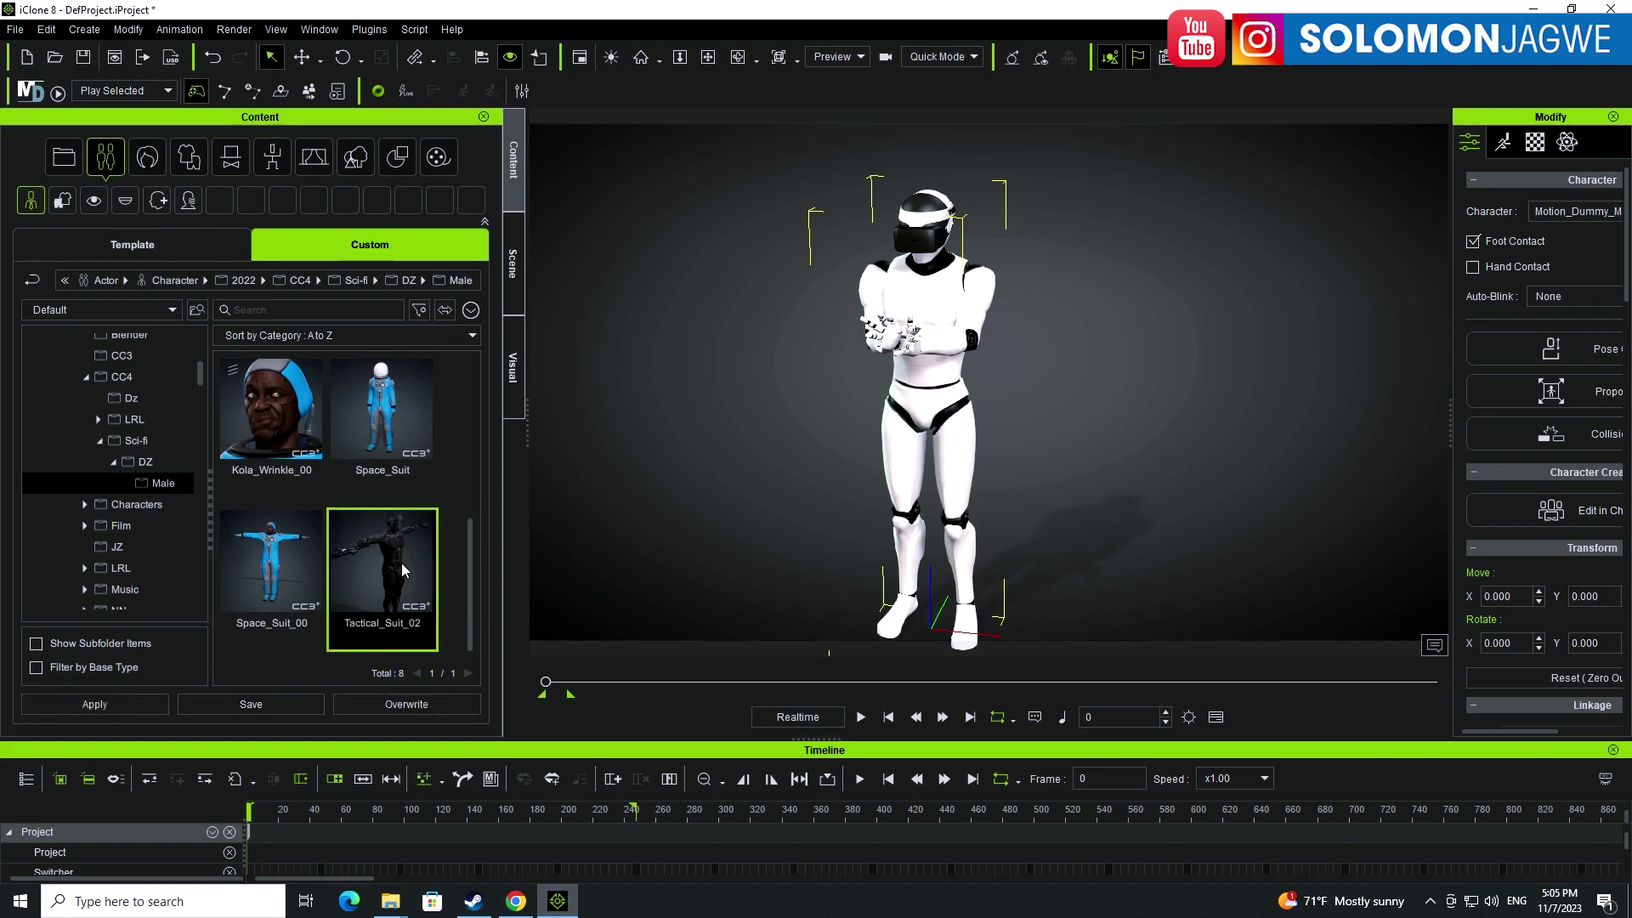
double_click(403, 570)
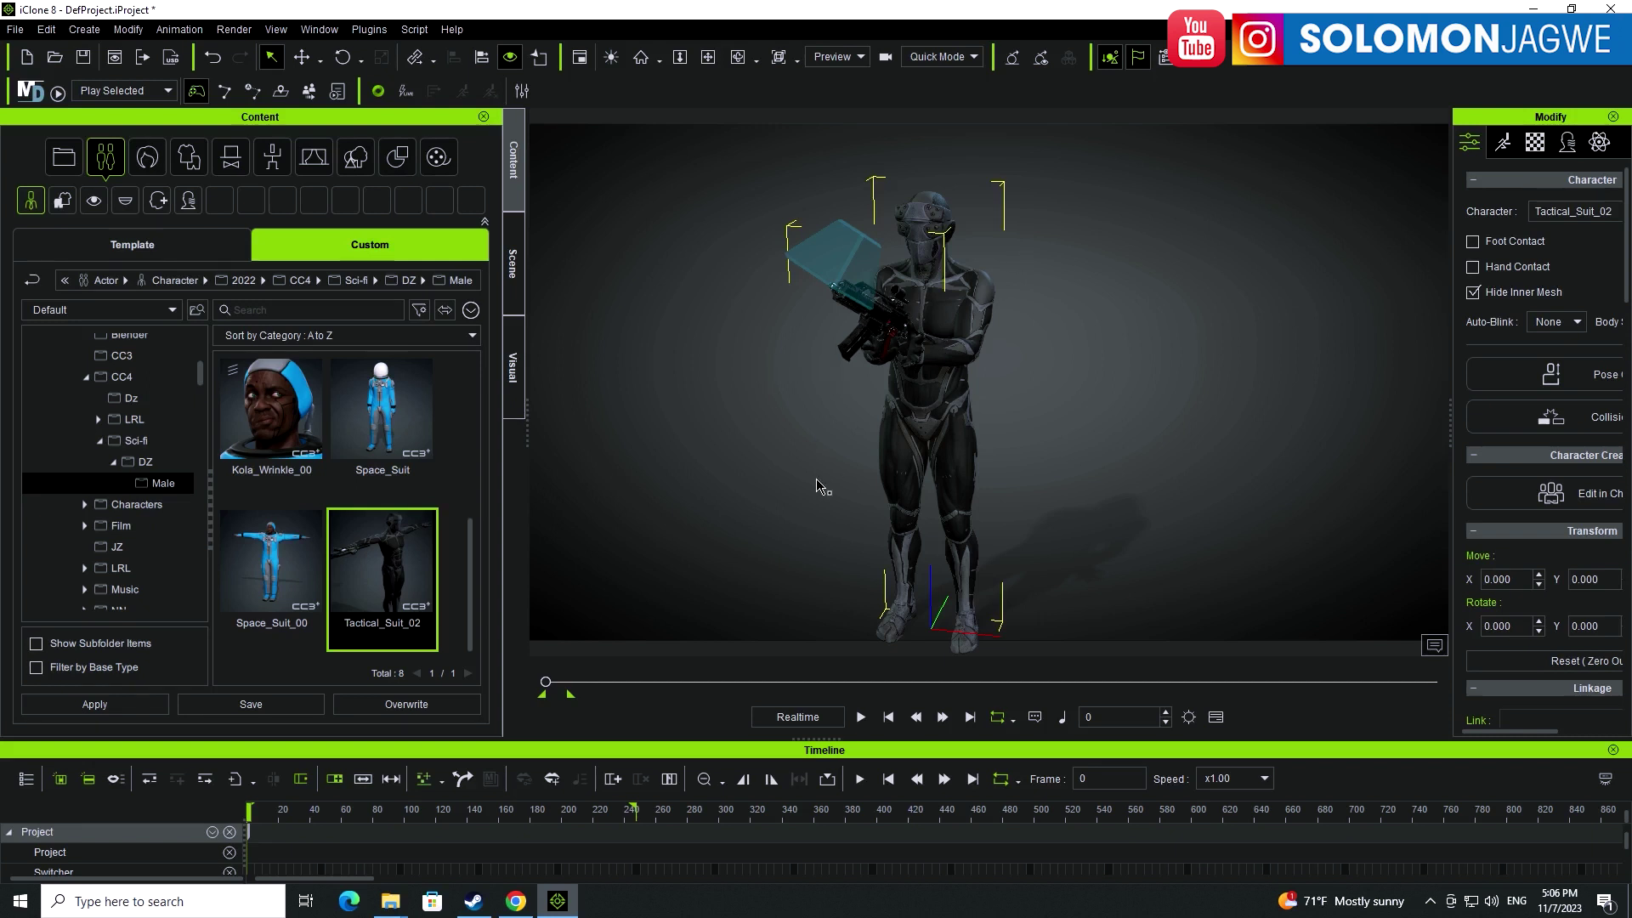
click(862, 718)
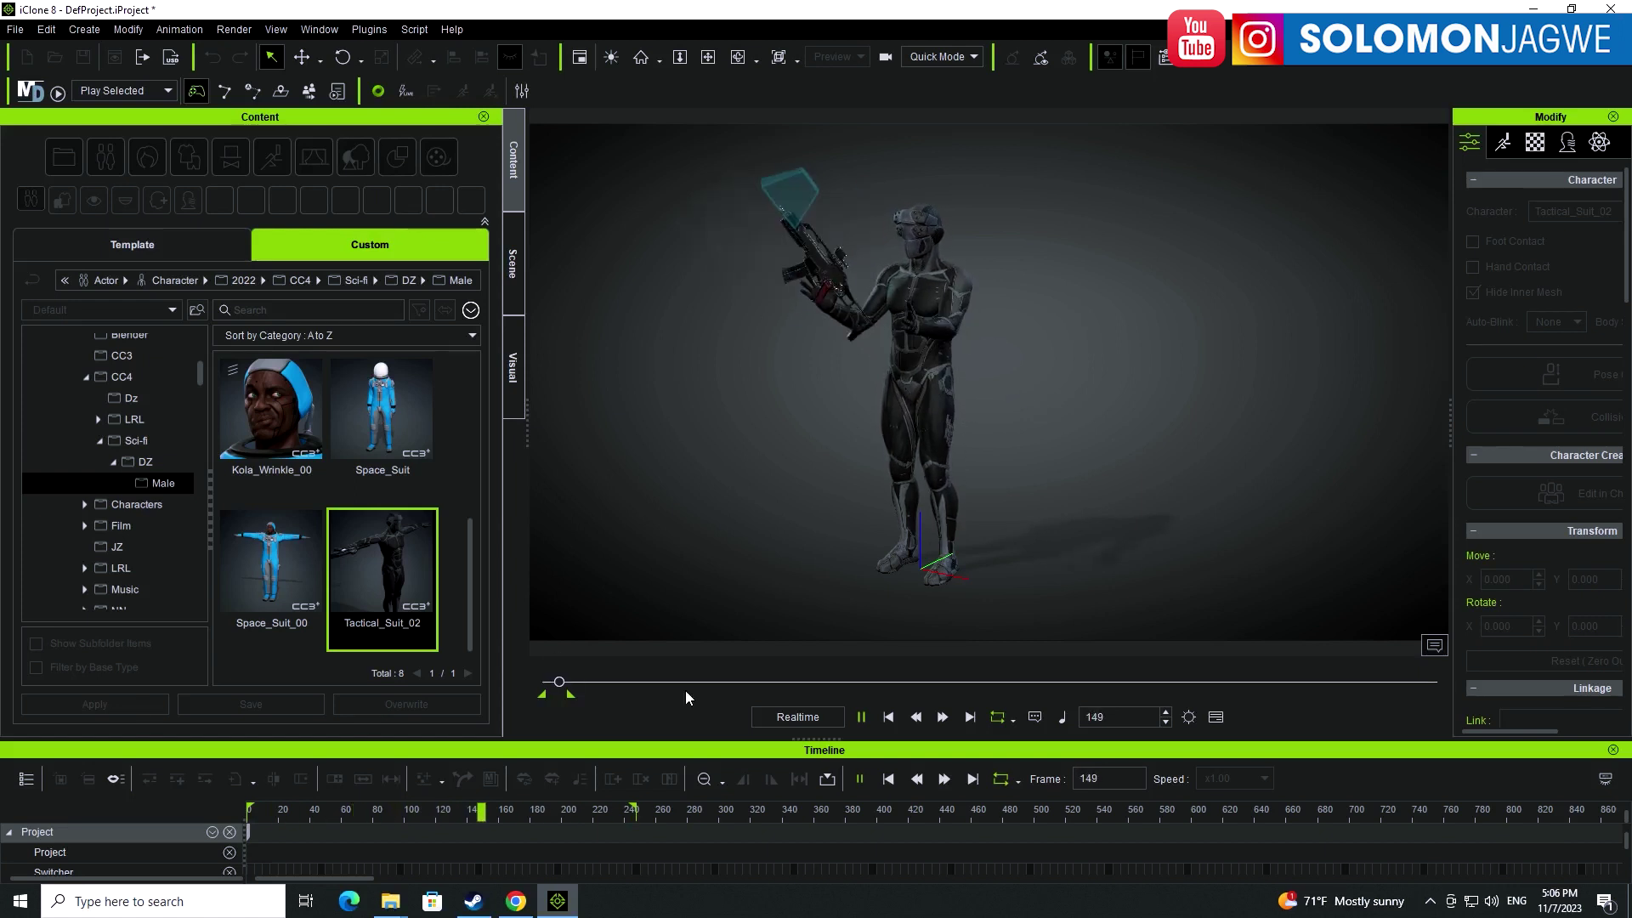
click(888, 720)
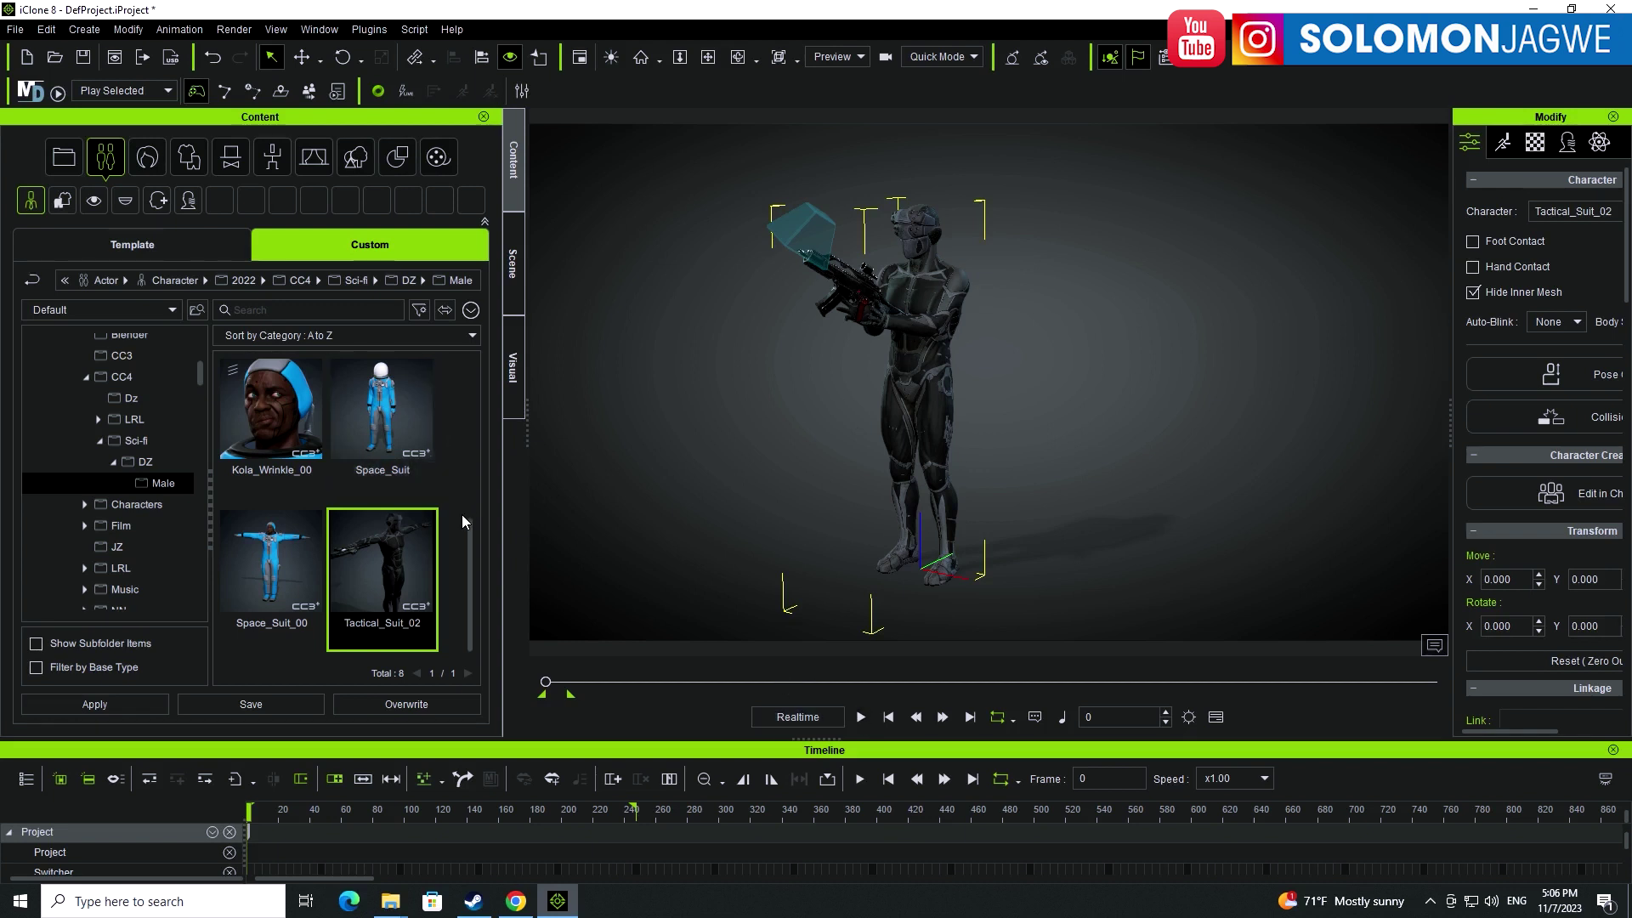
- Replace the current character with Kola_Wrinkle_00 and play the looping motion on it
click(299, 429)
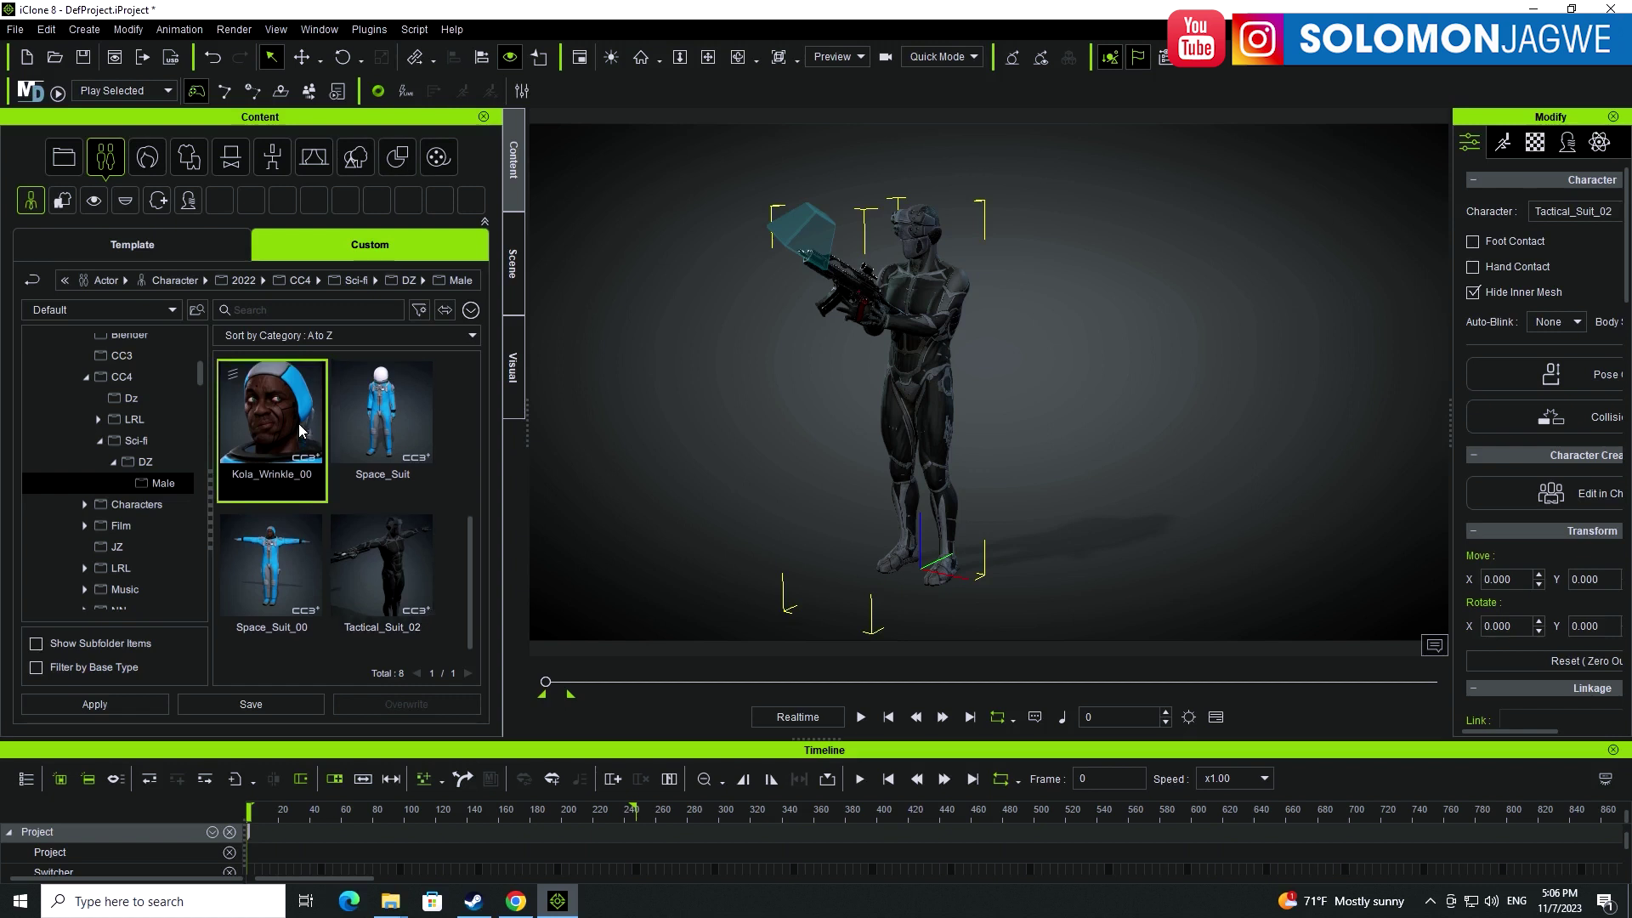
double_click(292, 444)
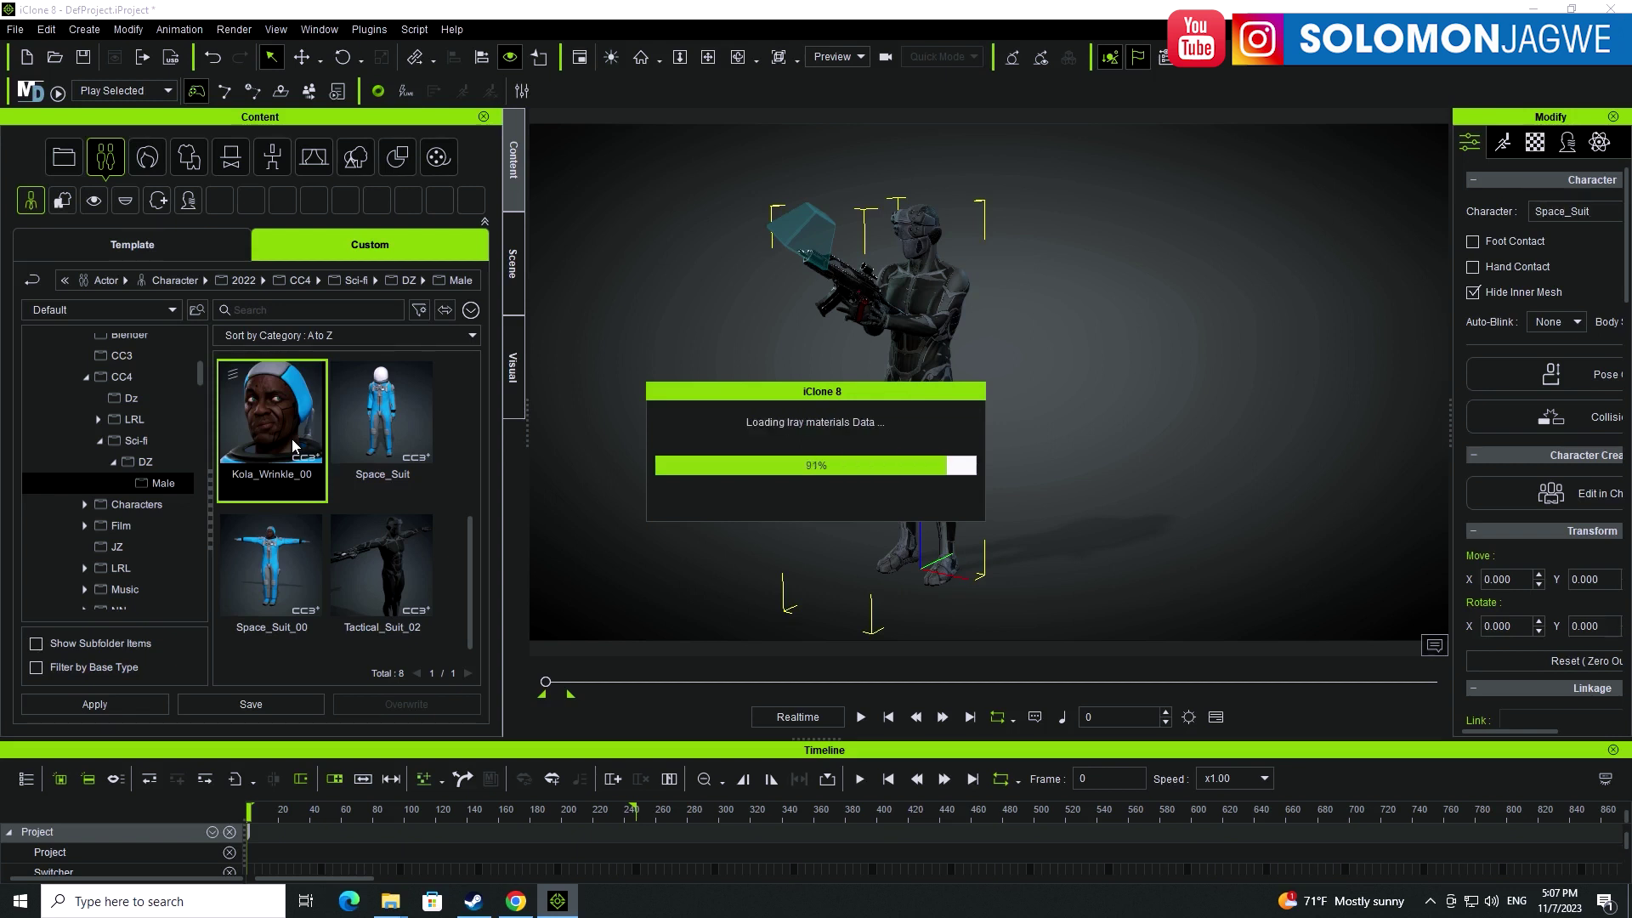
click(860, 717)
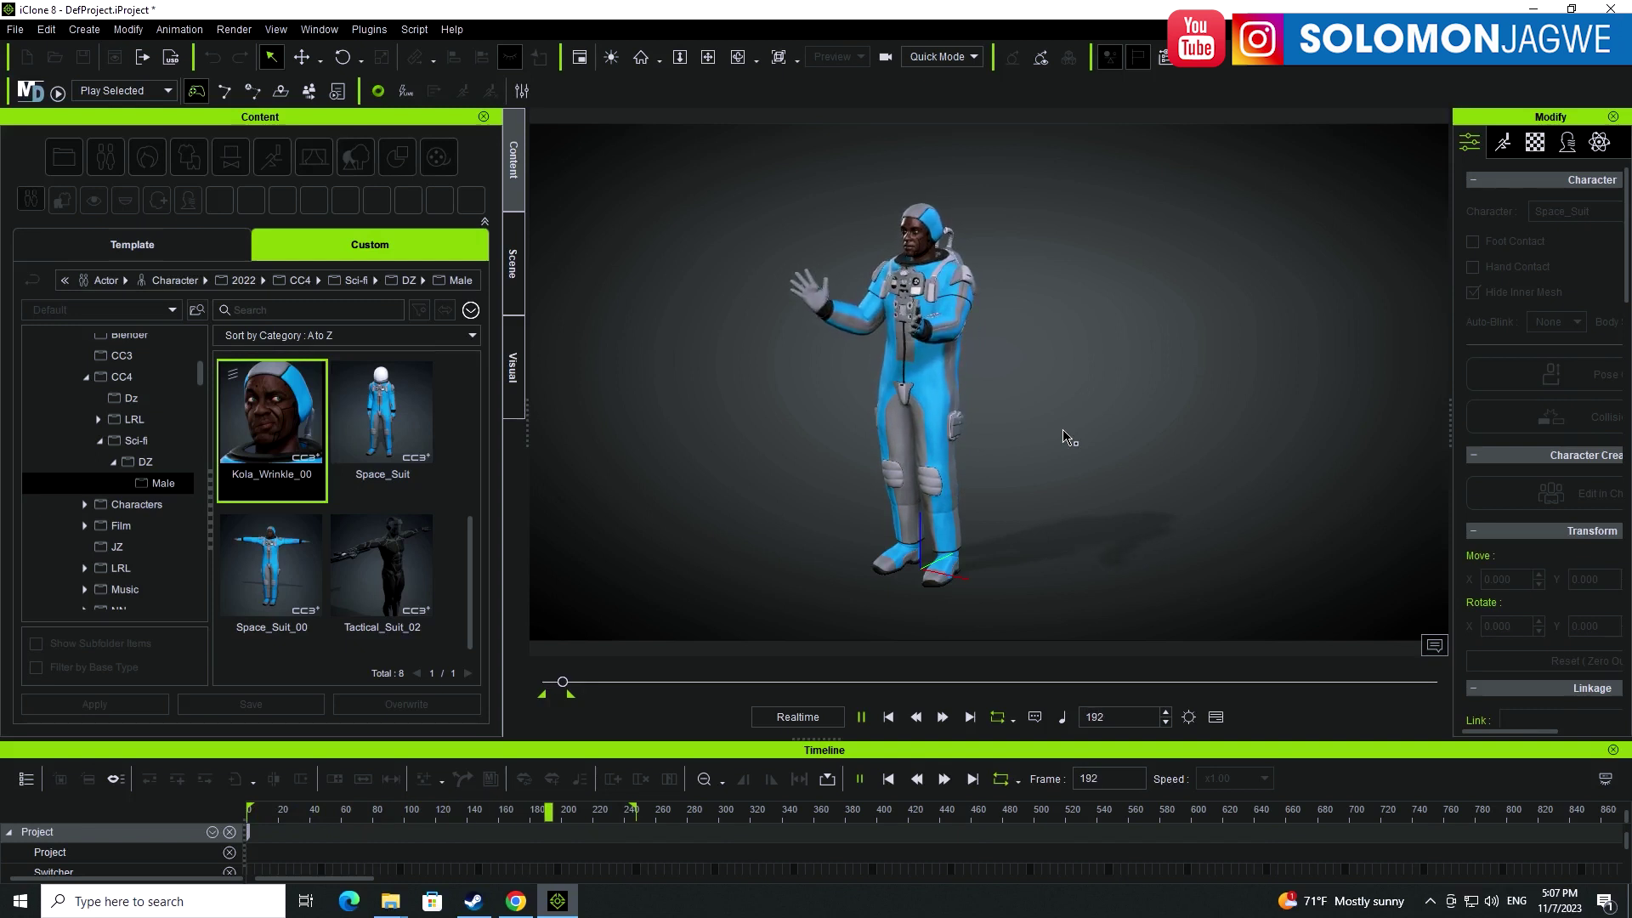
click(862, 719)
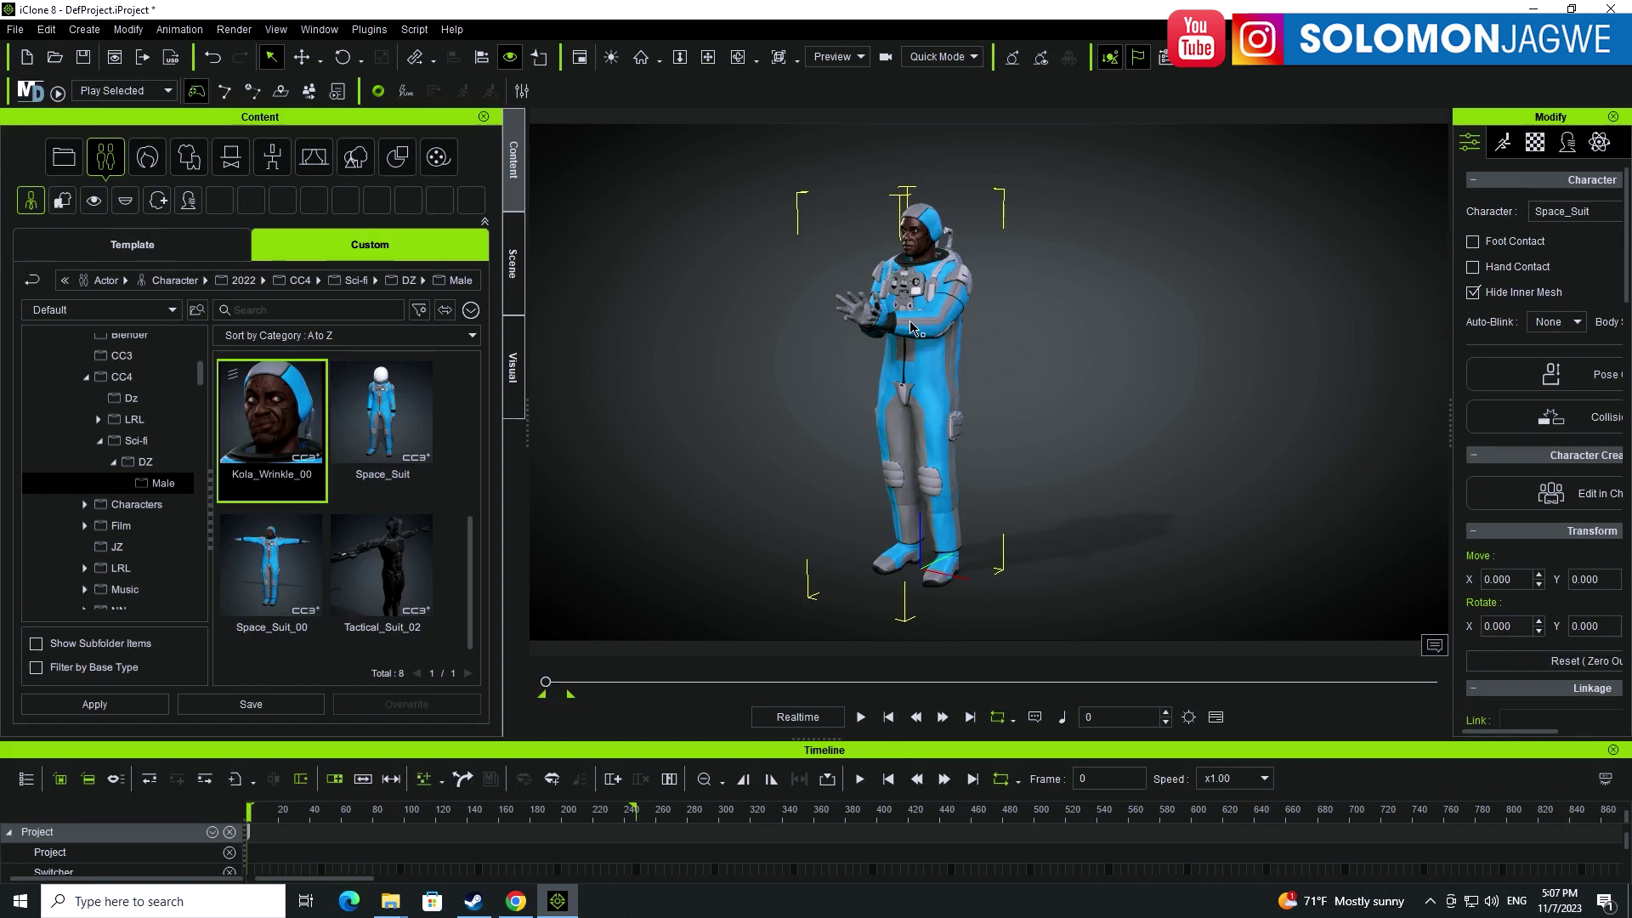
- Examine the astronaut's hands up close from several angles and play the motion briefly from frame 0
scroll(911, 326, up, 4)
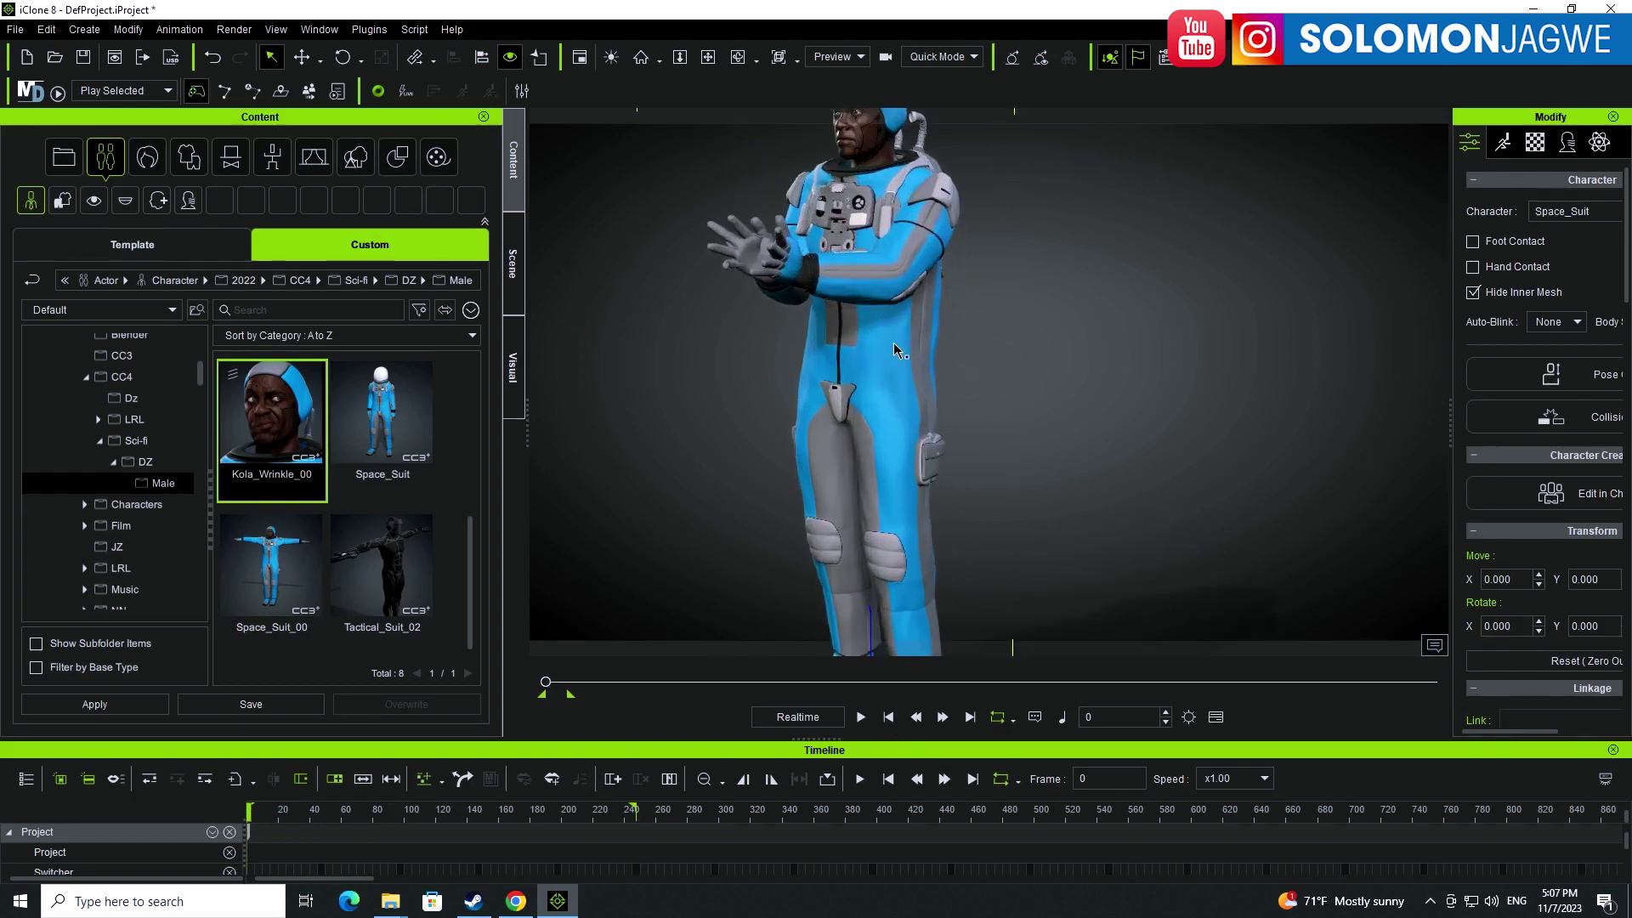
right_drag(894, 343, 1111, 354)
scroll(952, 308, up, 3)
right_drag(1009, 266, 687, 420)
scroll(687, 420, up, 3)
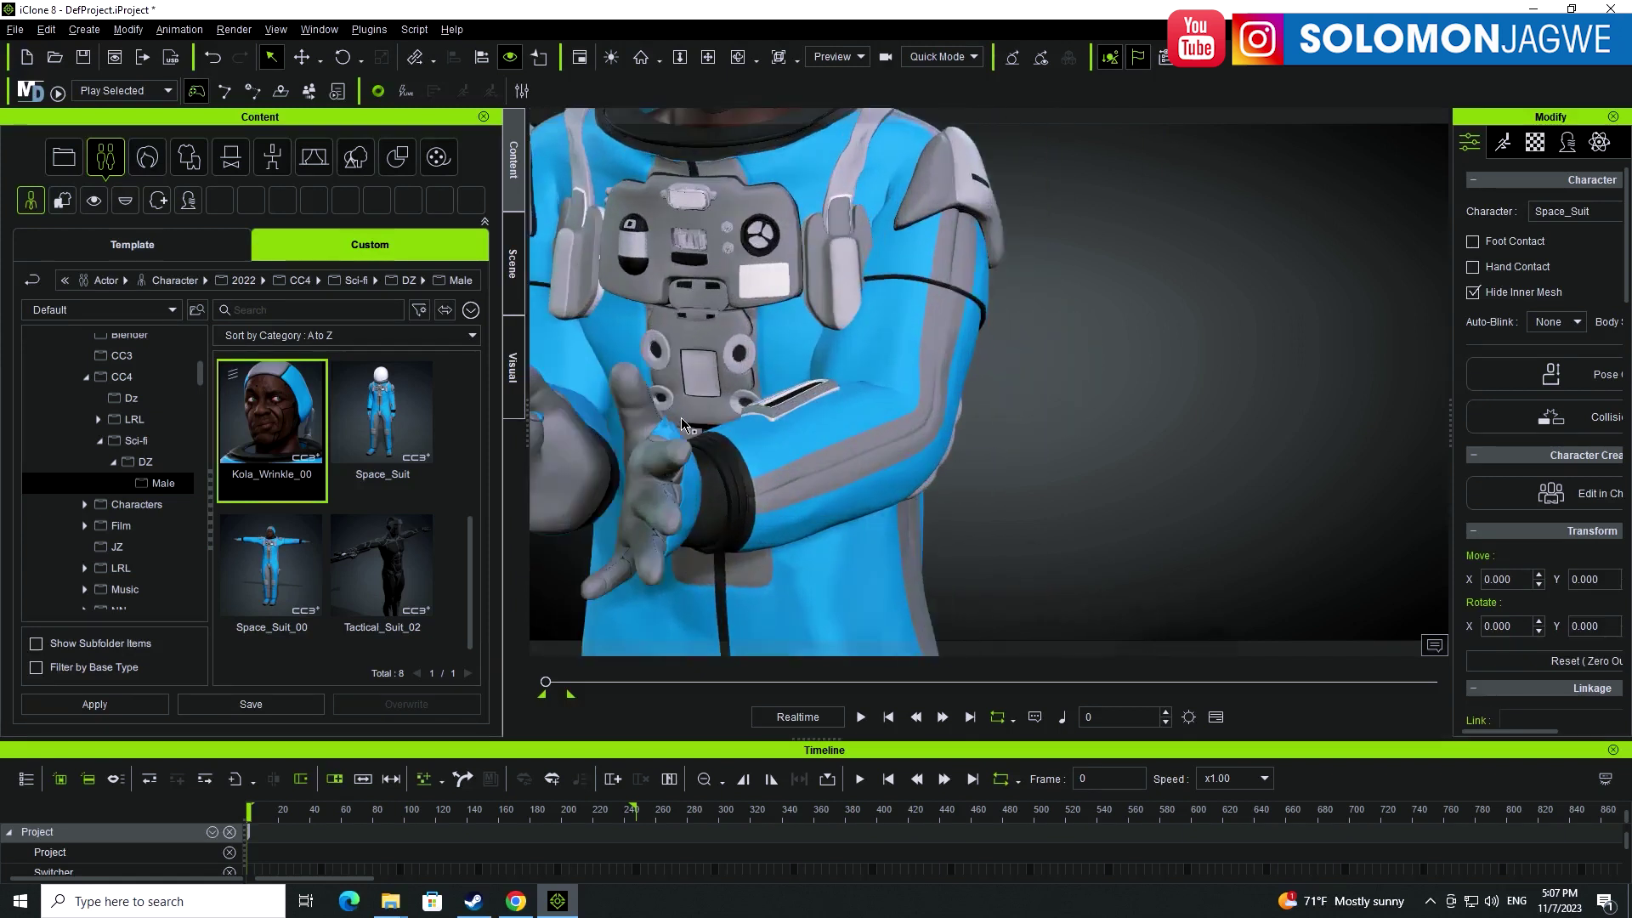
middle_drag(687, 419, 894, 434)
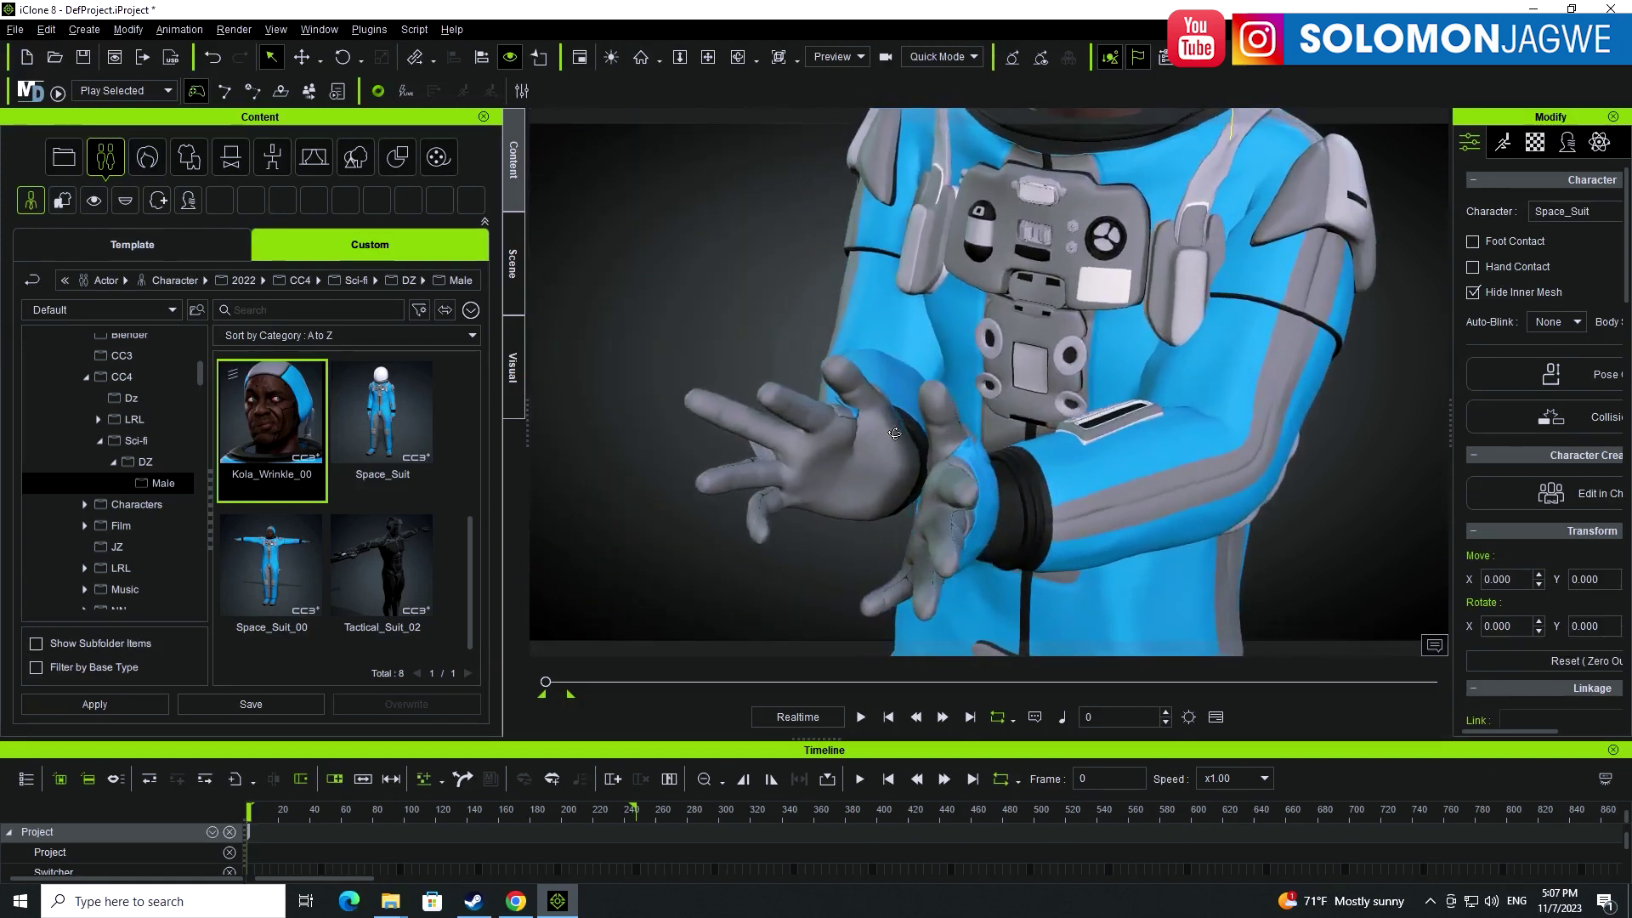
scroll(894, 434, up, 1)
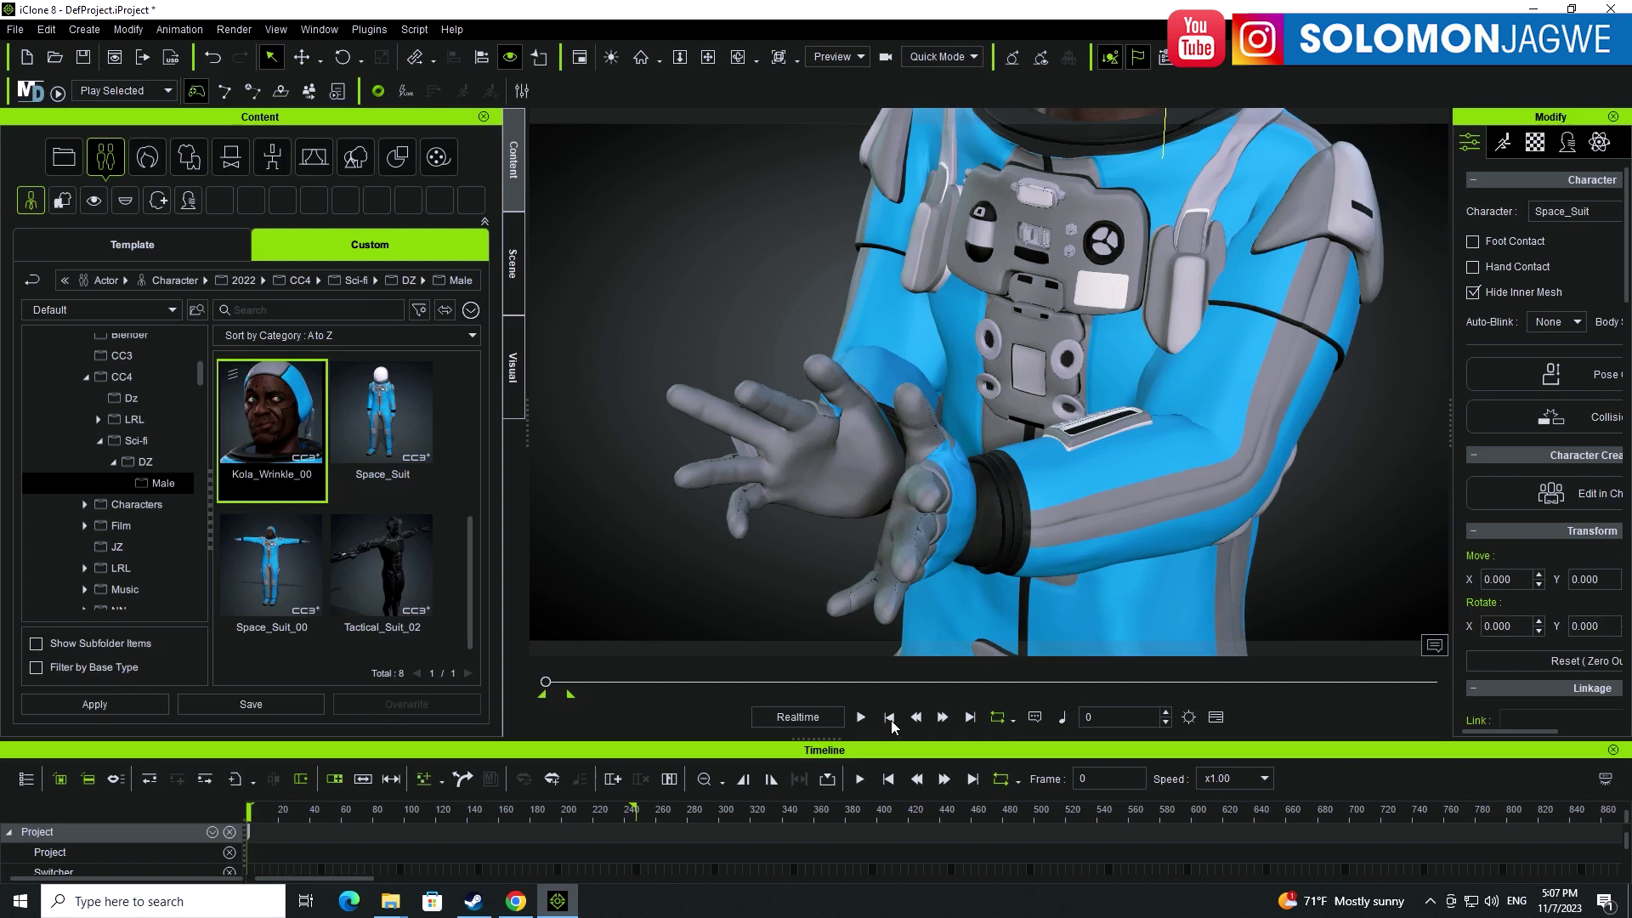
click(860, 717)
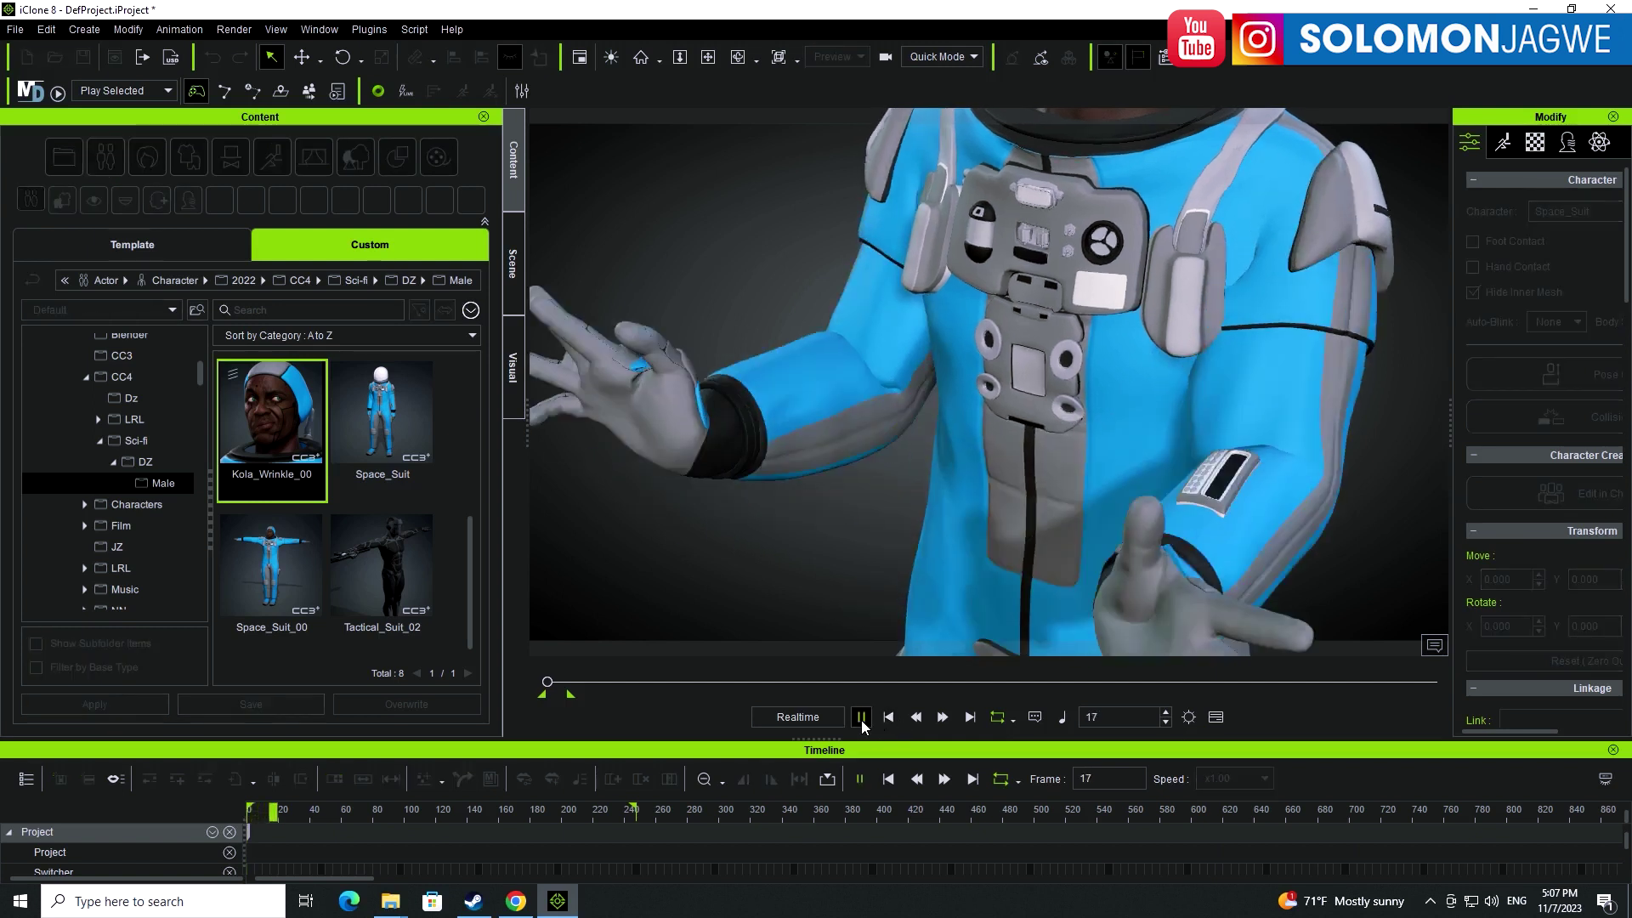
click(888, 718)
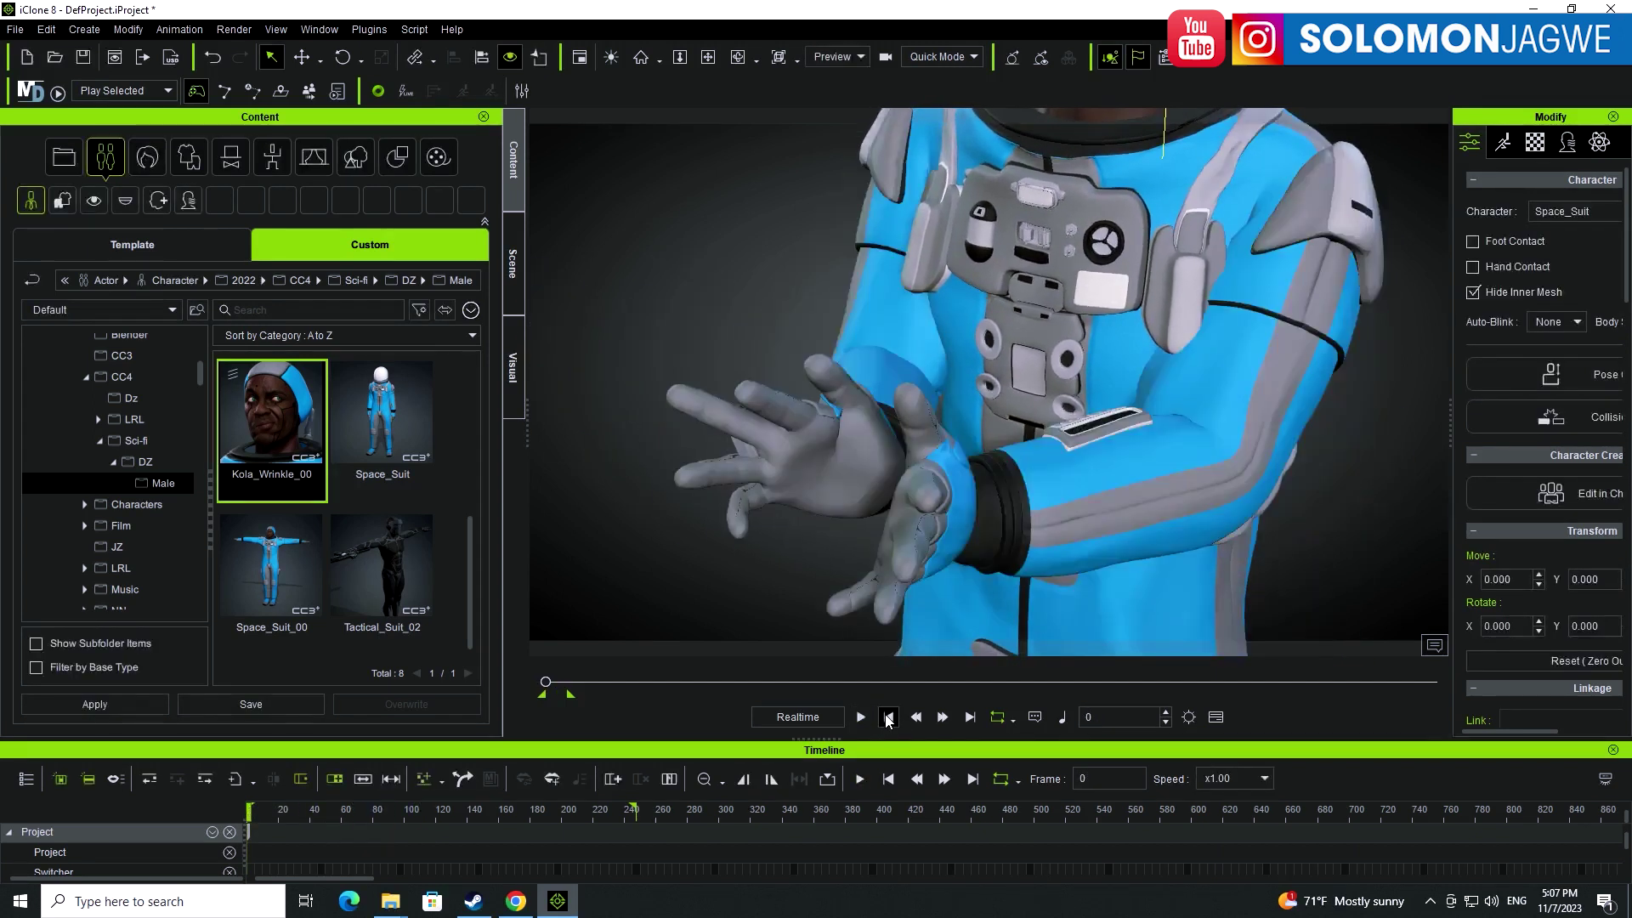
right_drag(806, 356, 1255, 347)
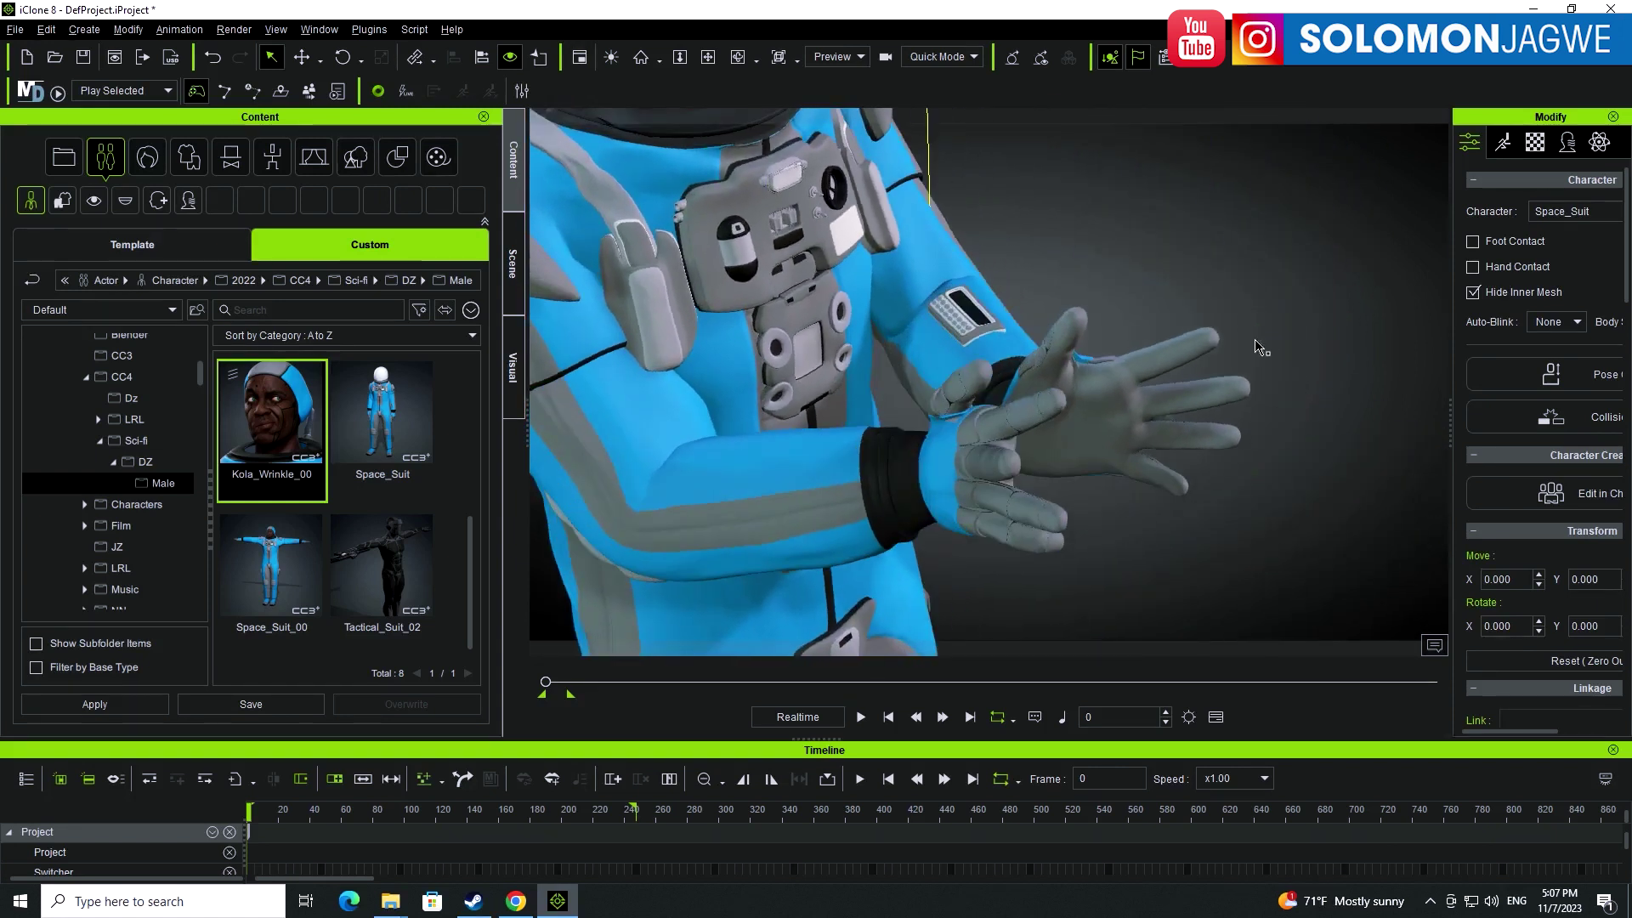
- Open Edit Motion Layer for the astronaut, make room around the viewport and hide the bone lines
click(1504, 143)
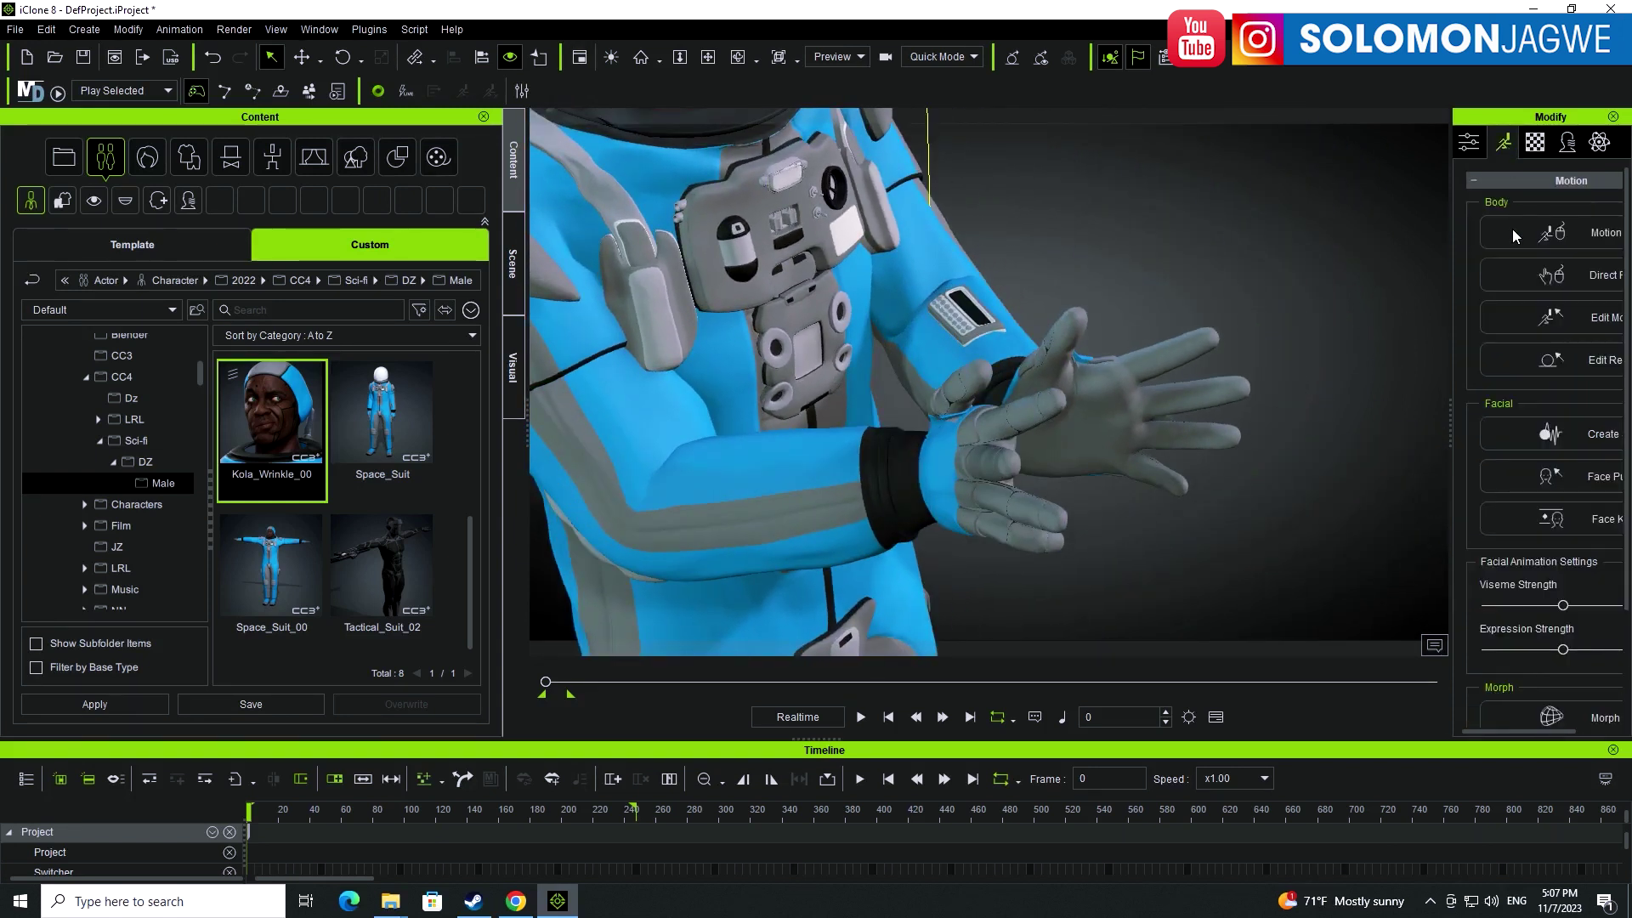
drag(1454, 364, 1332, 357)
click(1477, 321)
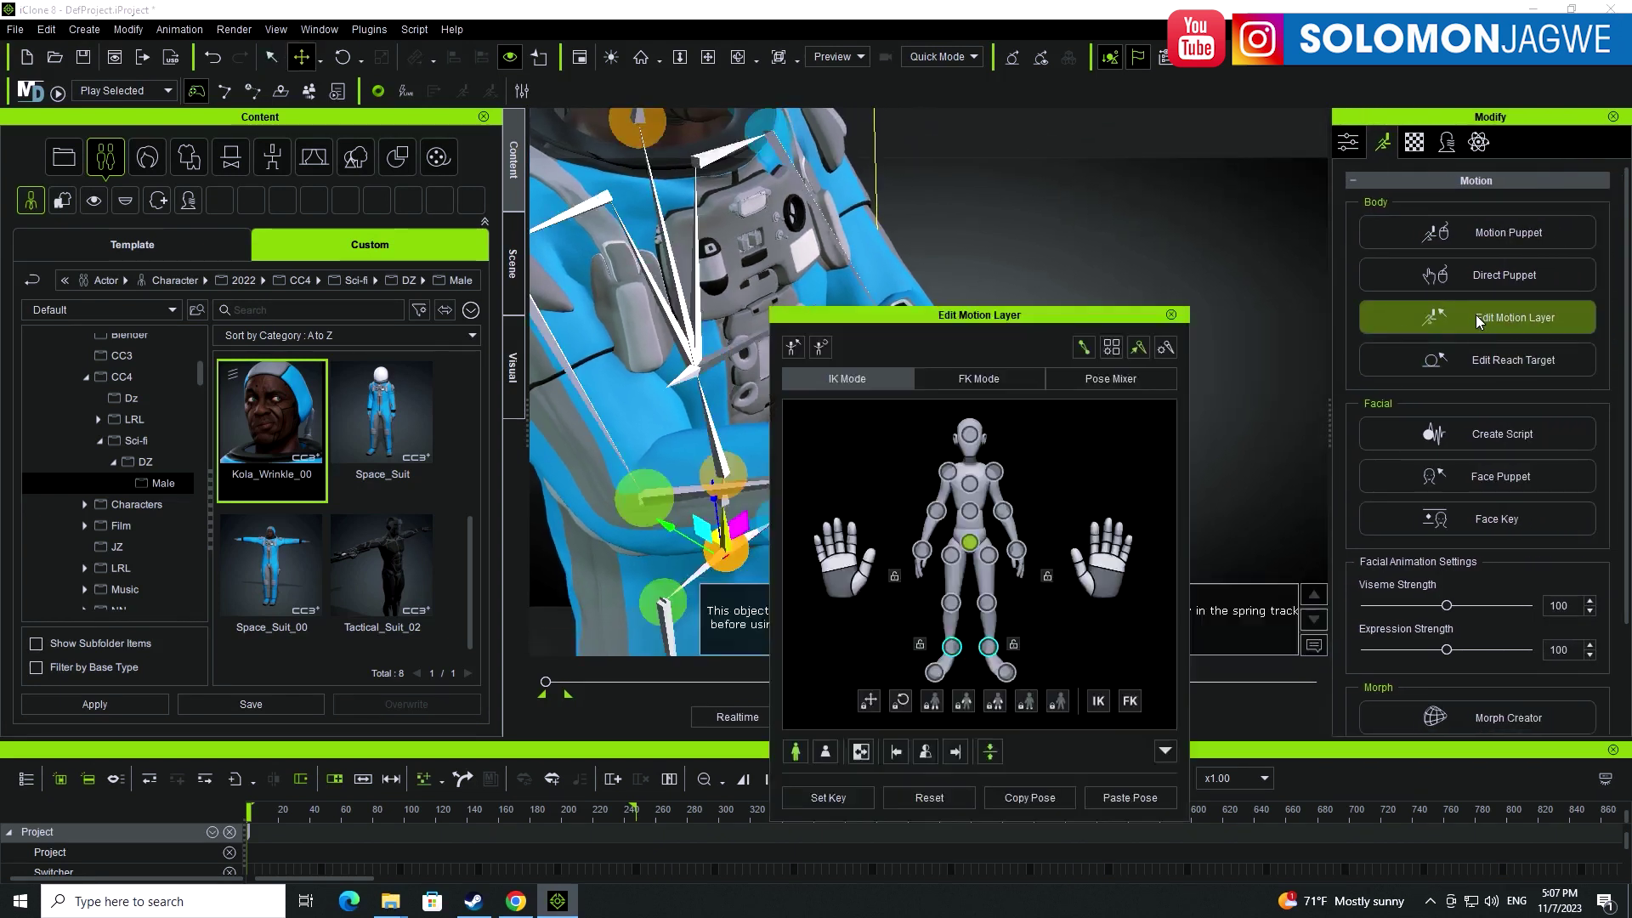
drag(520, 410, 152, 375)
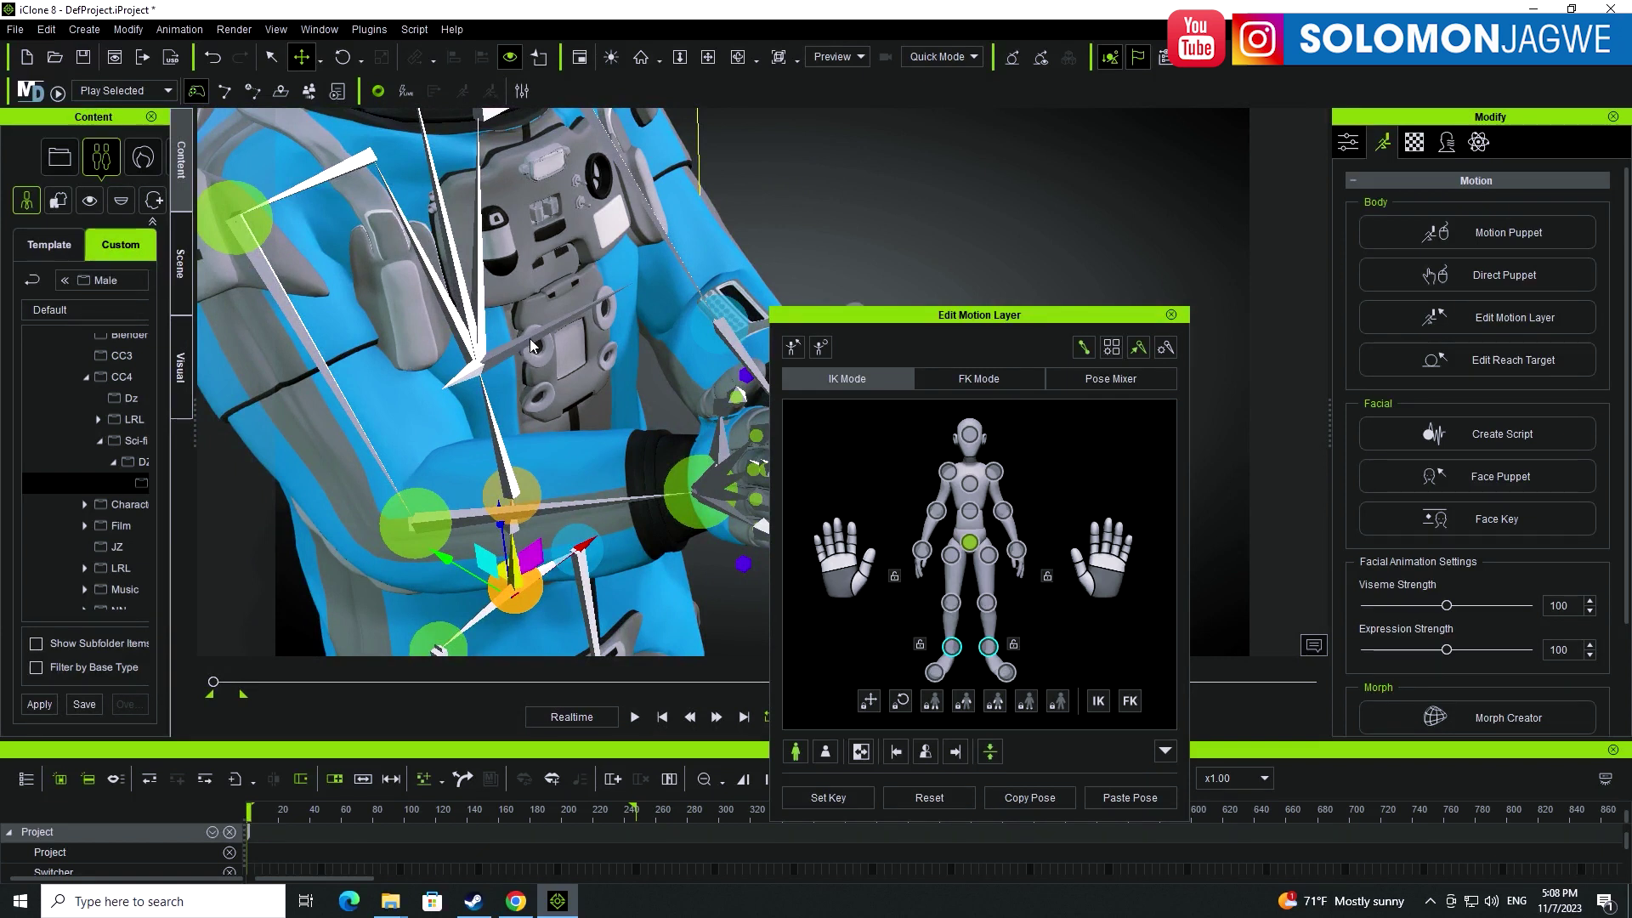
scroll(533, 340, down, 3)
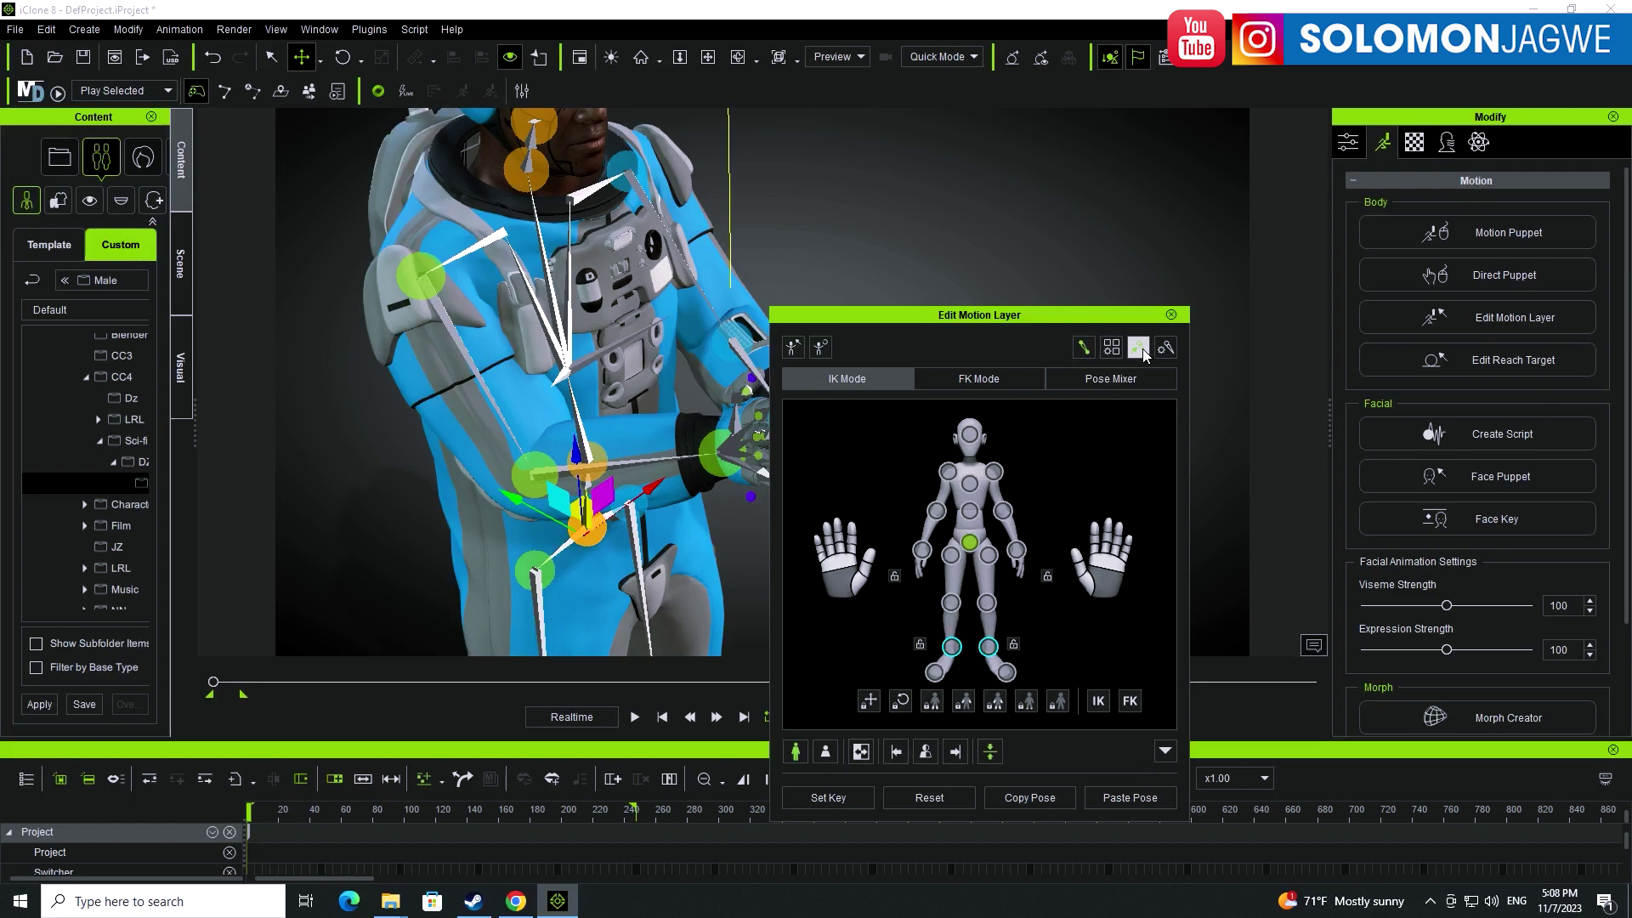
click(1111, 347)
drag(1057, 315, 1179, 213)
- Select the base joint of the astronaut's right thumb in IK Mode and activate rotation for it
right_drag(855, 374, 476, 393)
scroll(476, 393, up, 2)
middle_drag(476, 393, 634, 354)
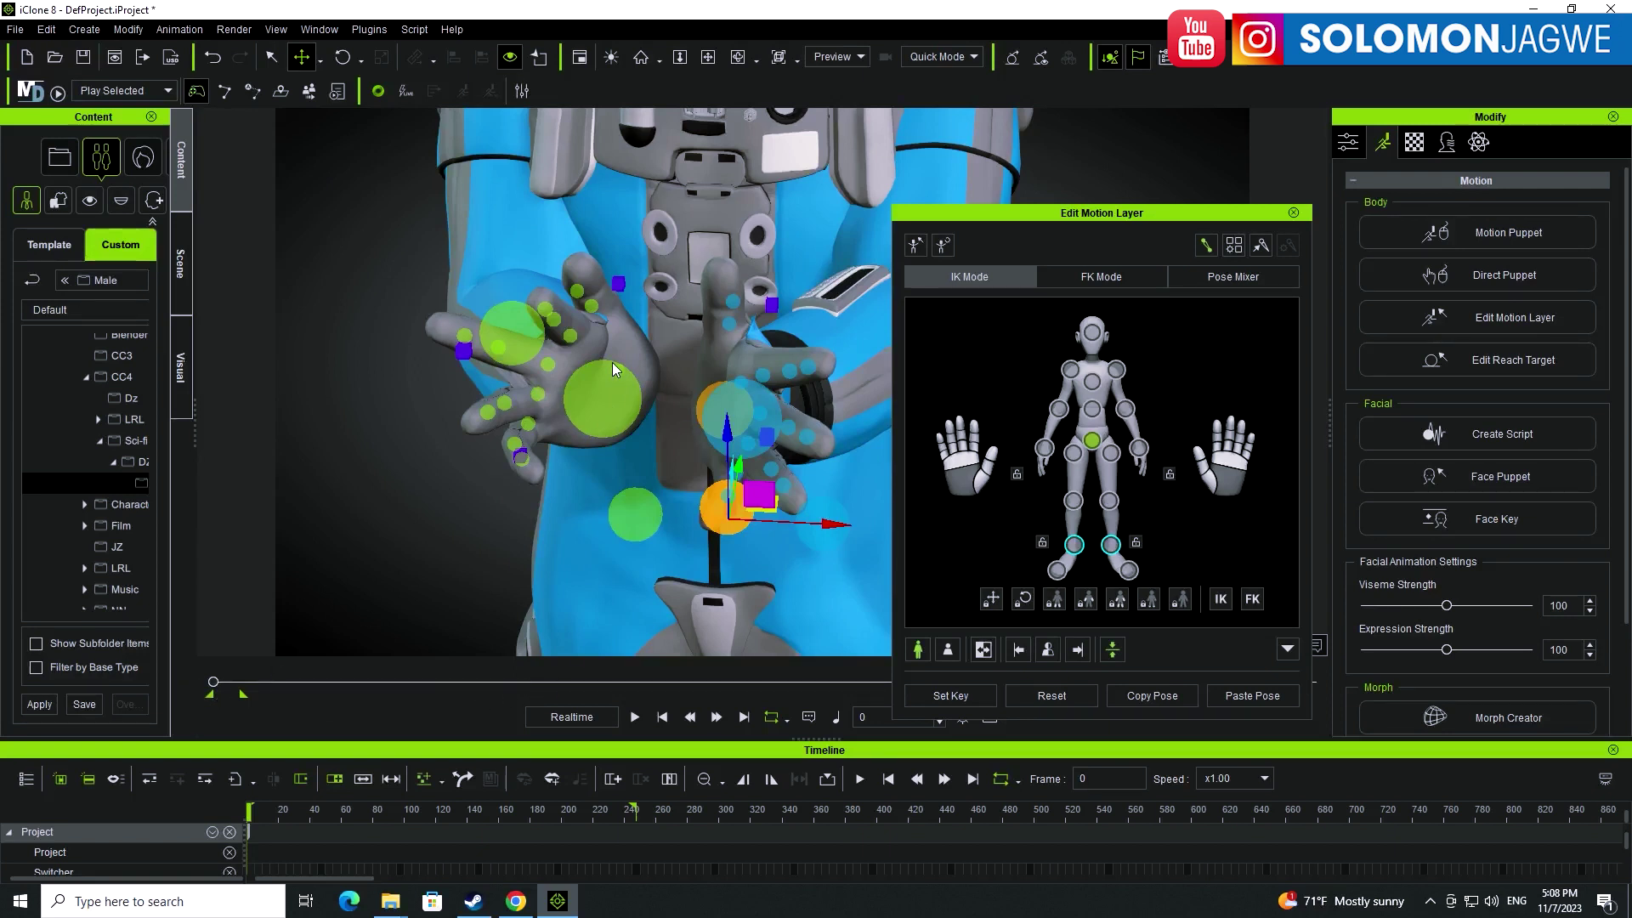
right_drag(755, 350, 907, 437)
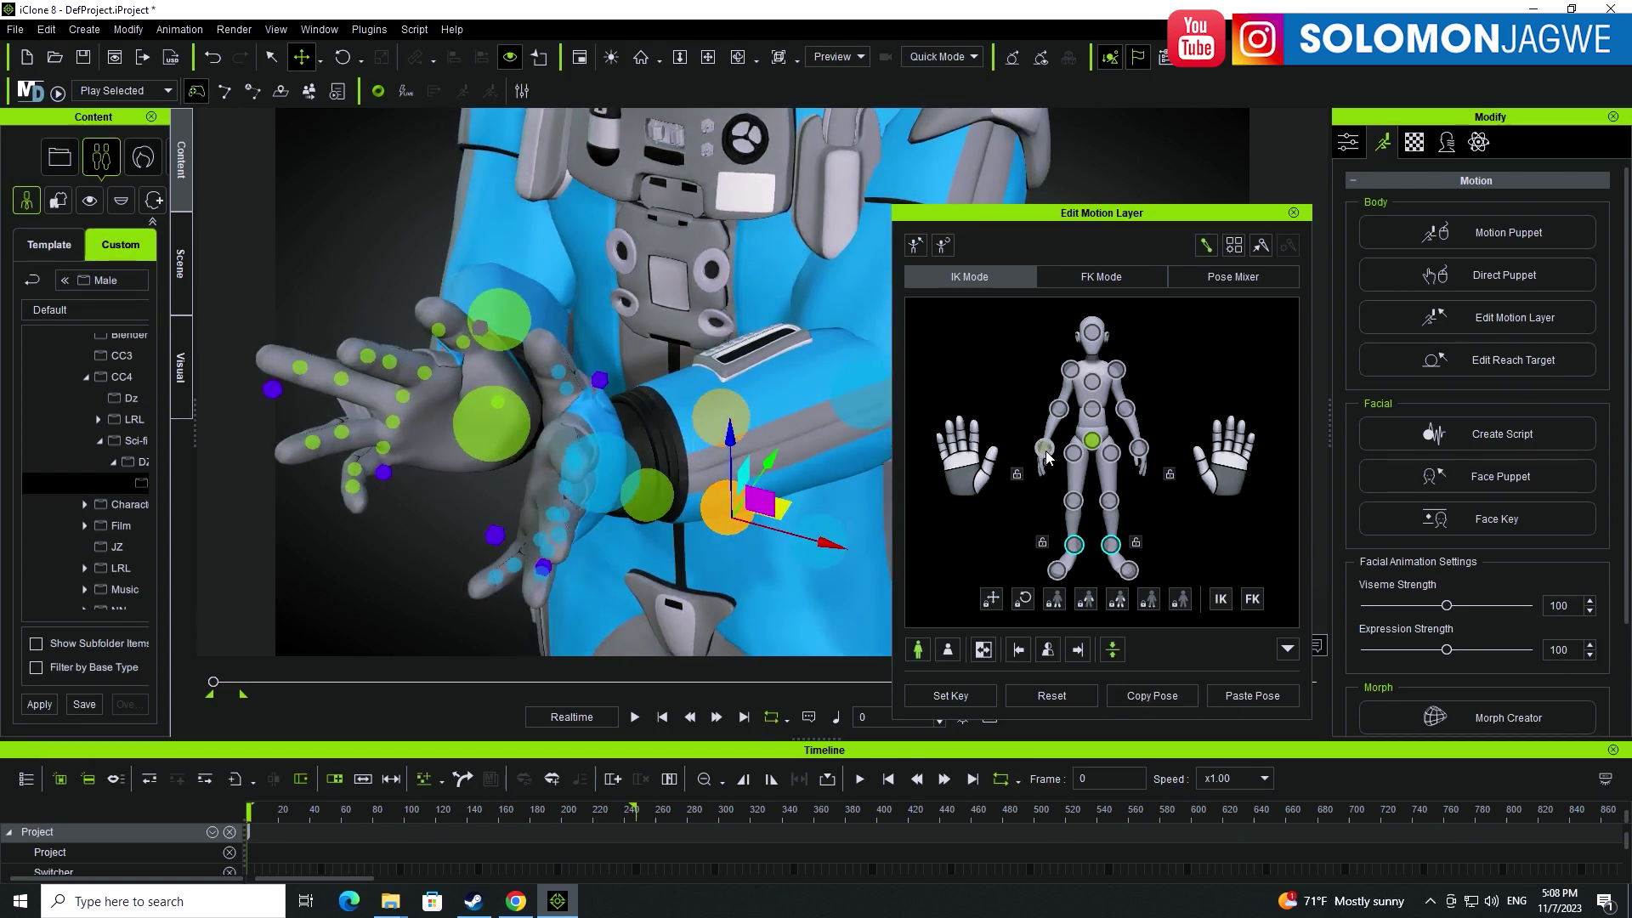
key(e)
right_drag(461, 358, 580, 413)
scroll(580, 413, up, 5)
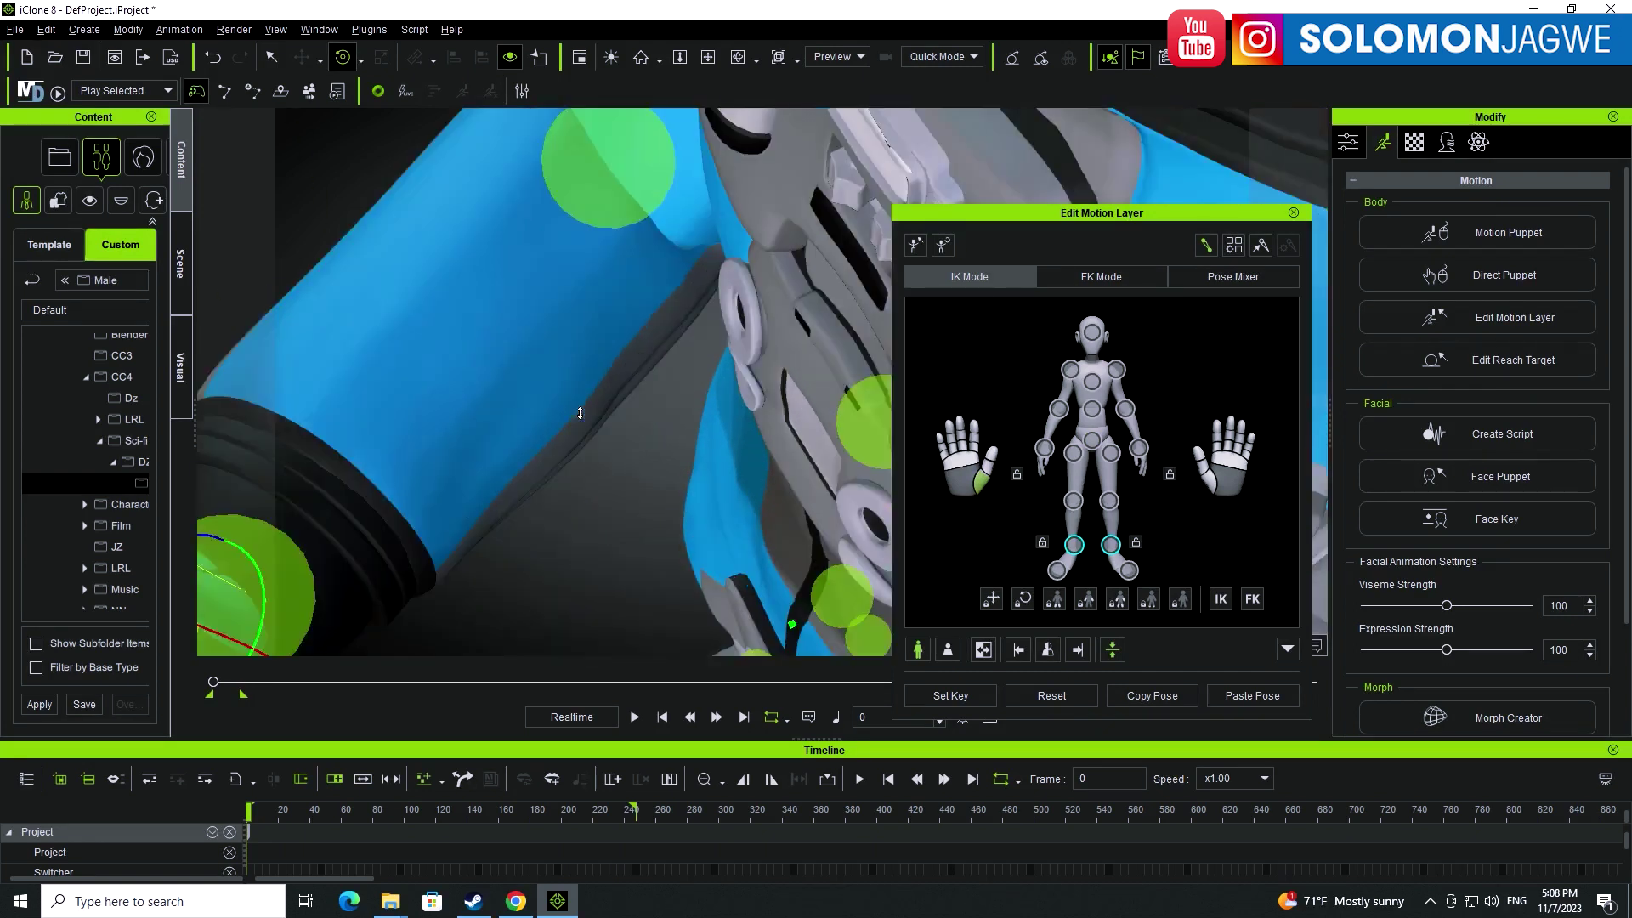
key(z)
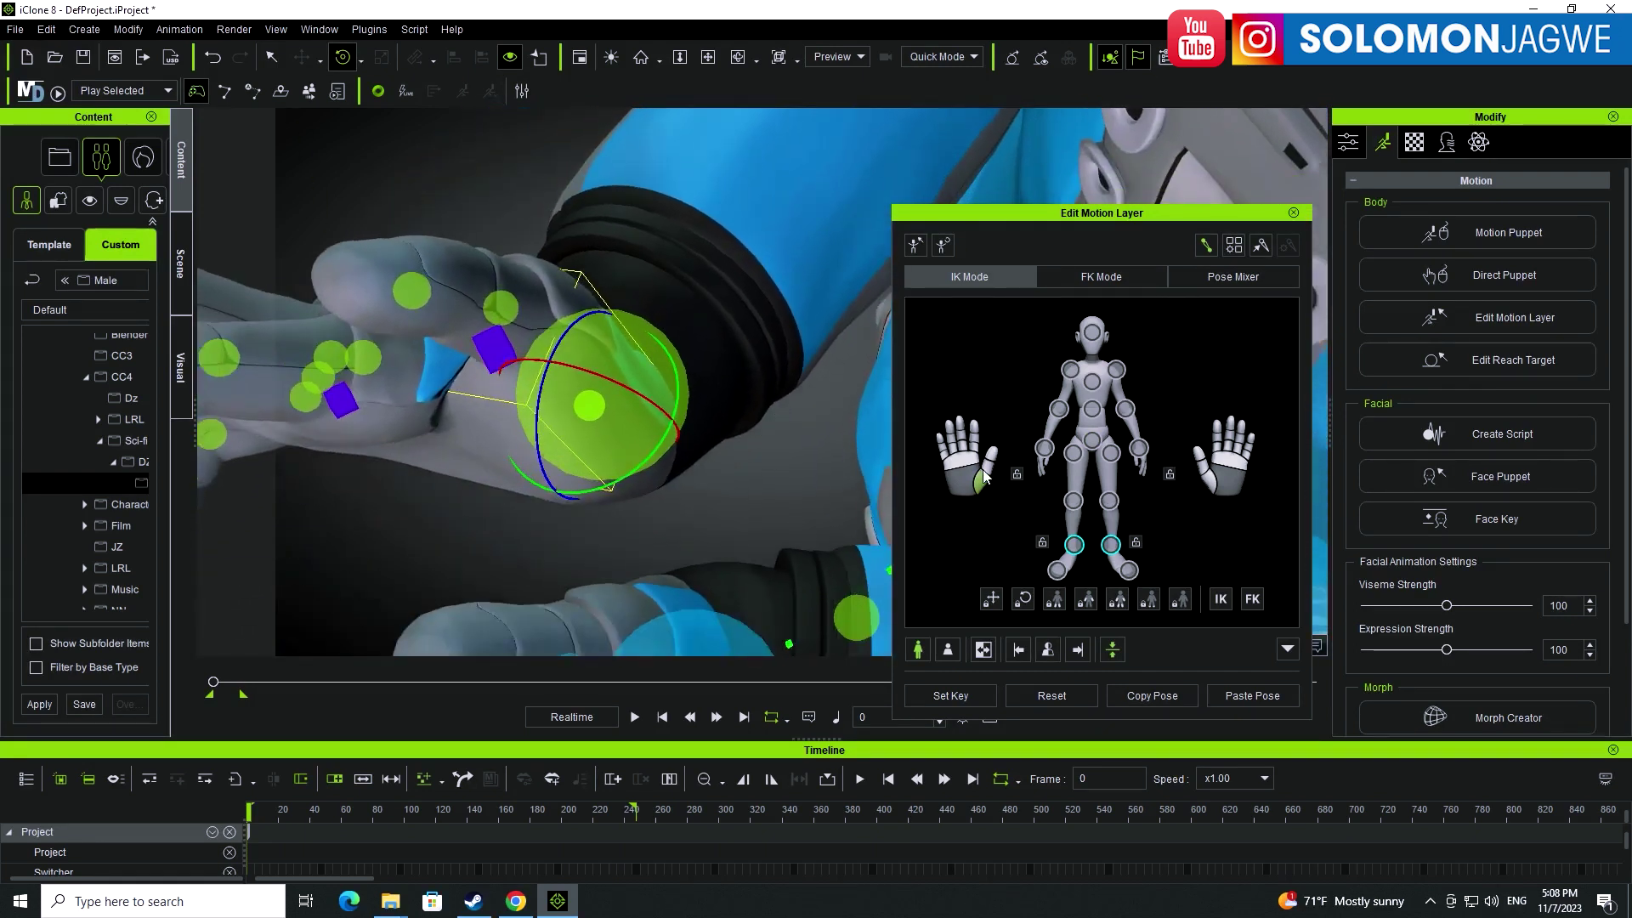
right_drag(436, 442, 663, 198)
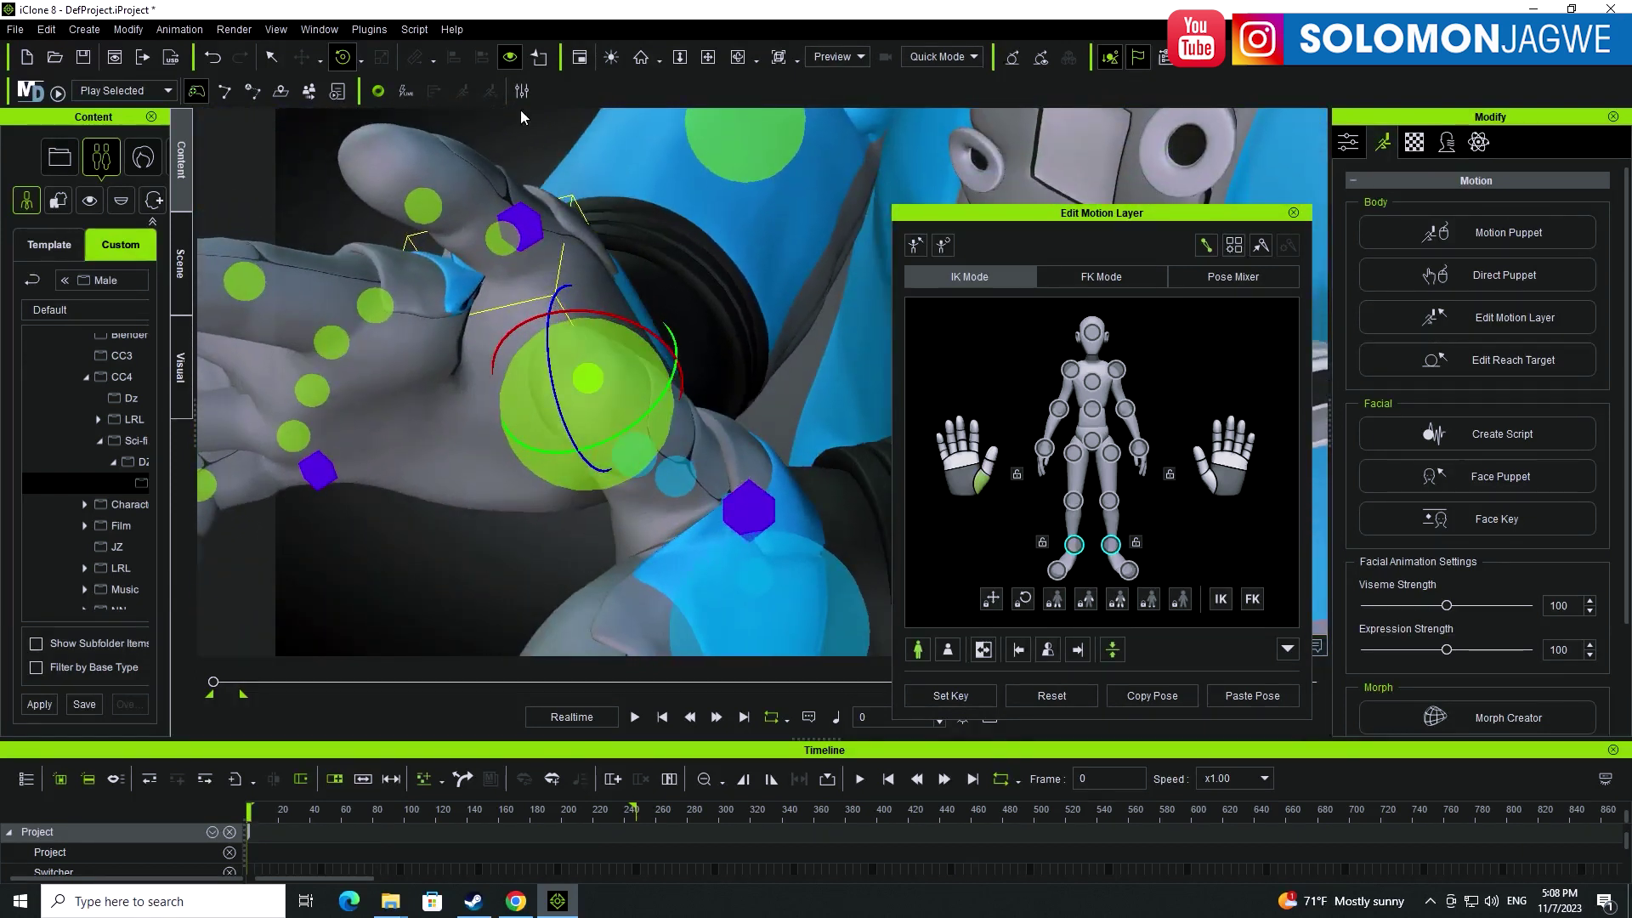
- Rotate the base joint of the astronaut's right thumb around several axes to bring the thumb into a more natural pose
click(362, 61)
click(474, 16)
drag(549, 354, 635, 345)
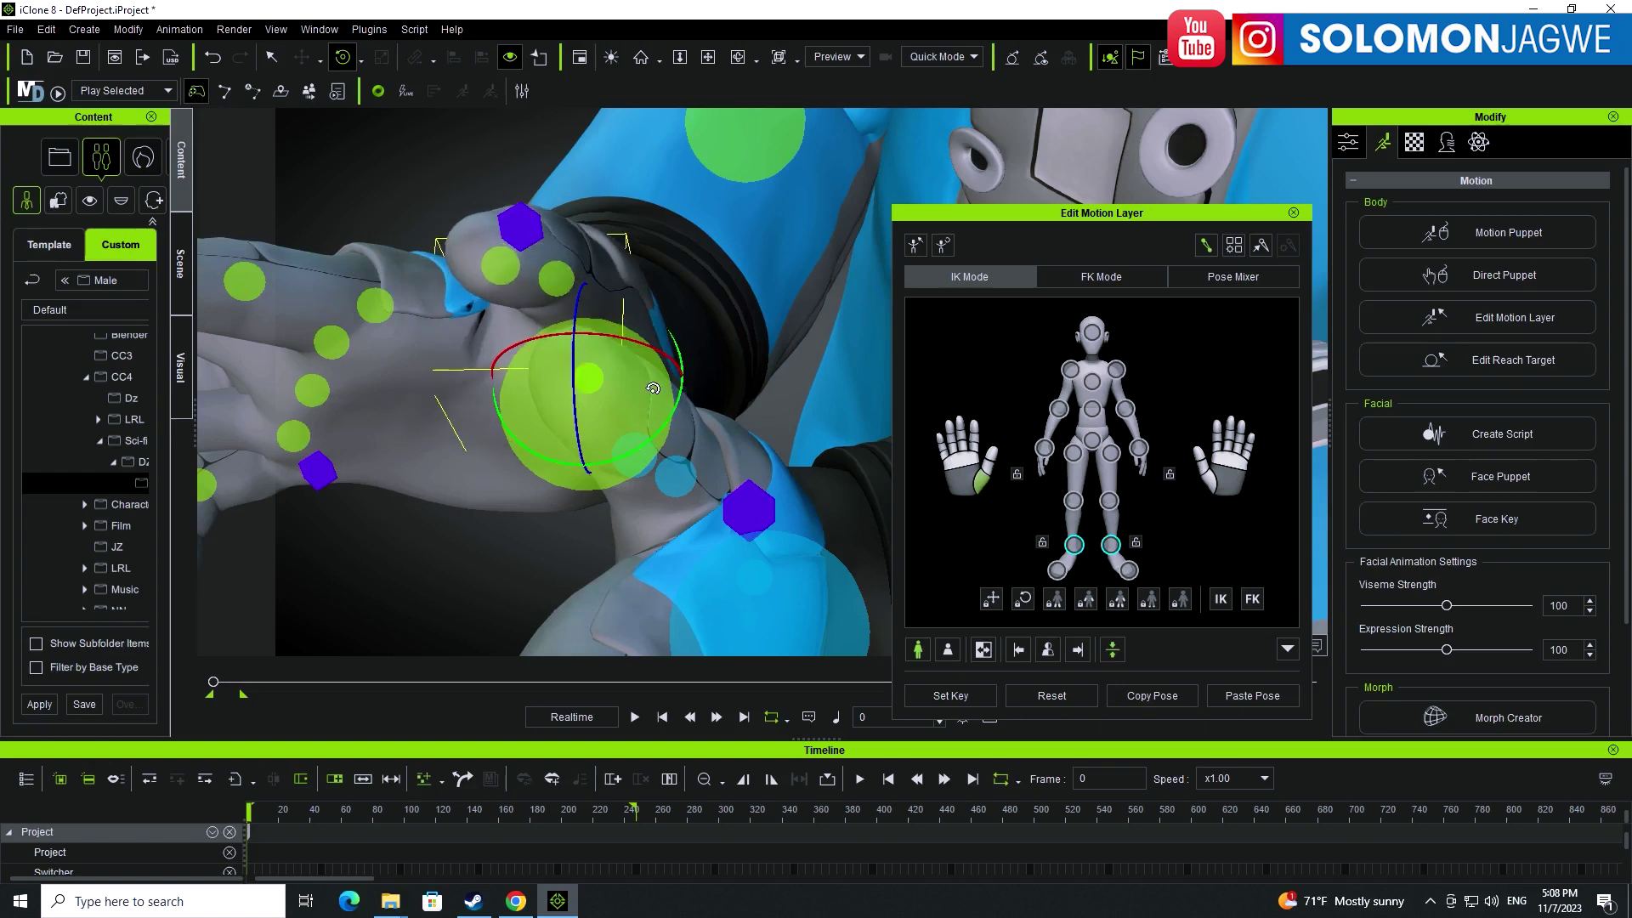
drag(576, 376, 644, 345)
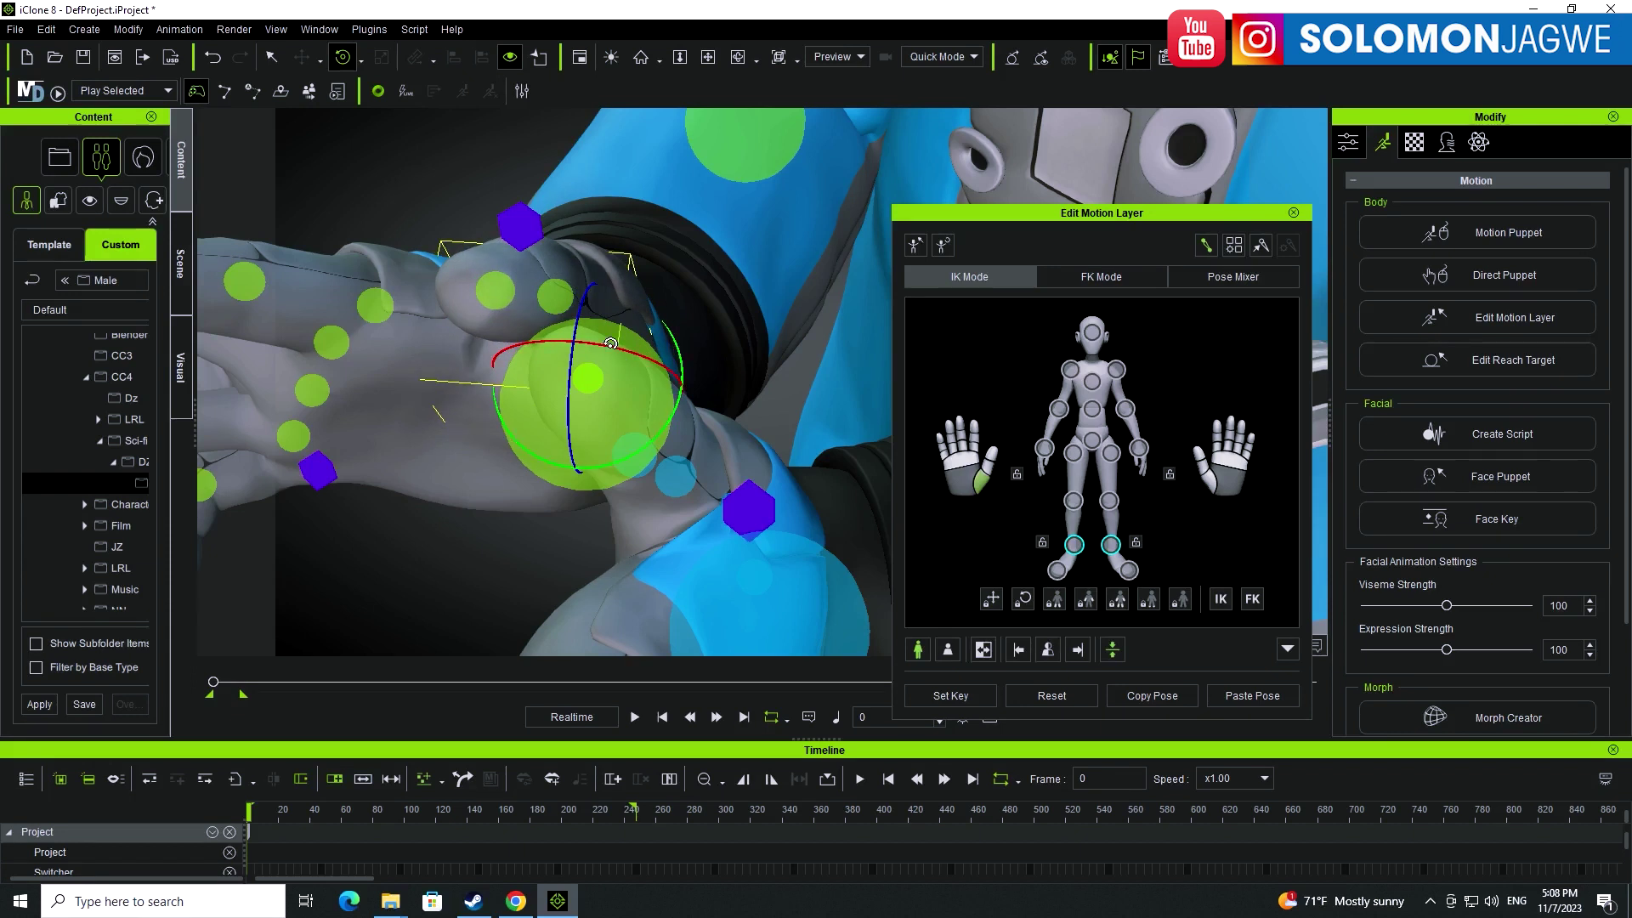
right_drag(491, 427, 745, 481)
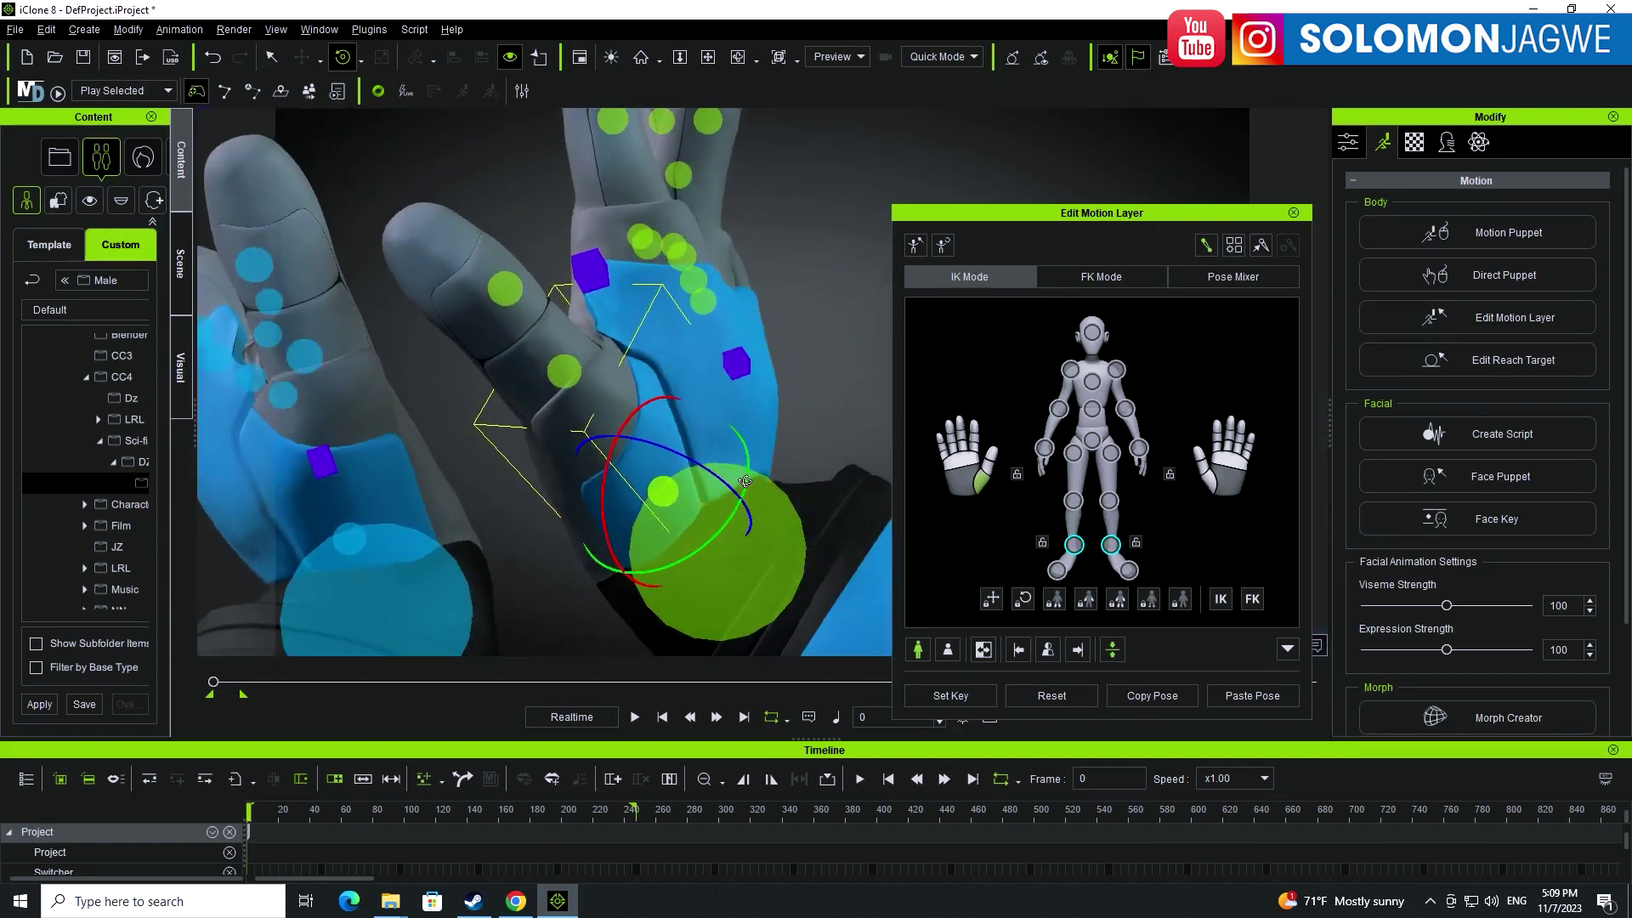
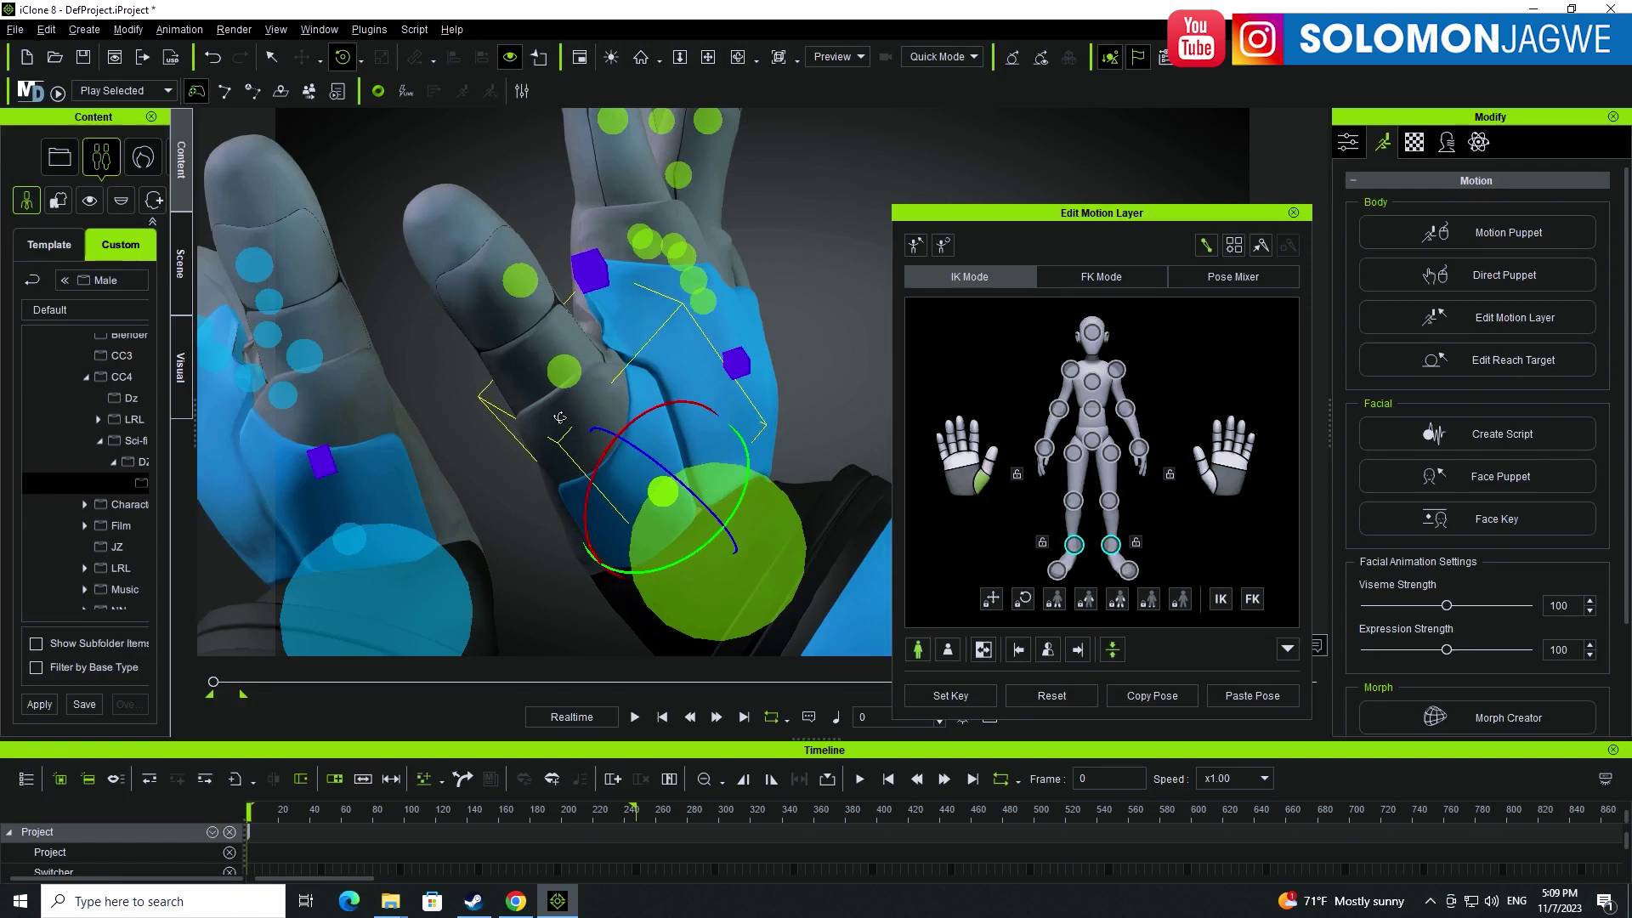
right_drag(560, 418, 744, 353)
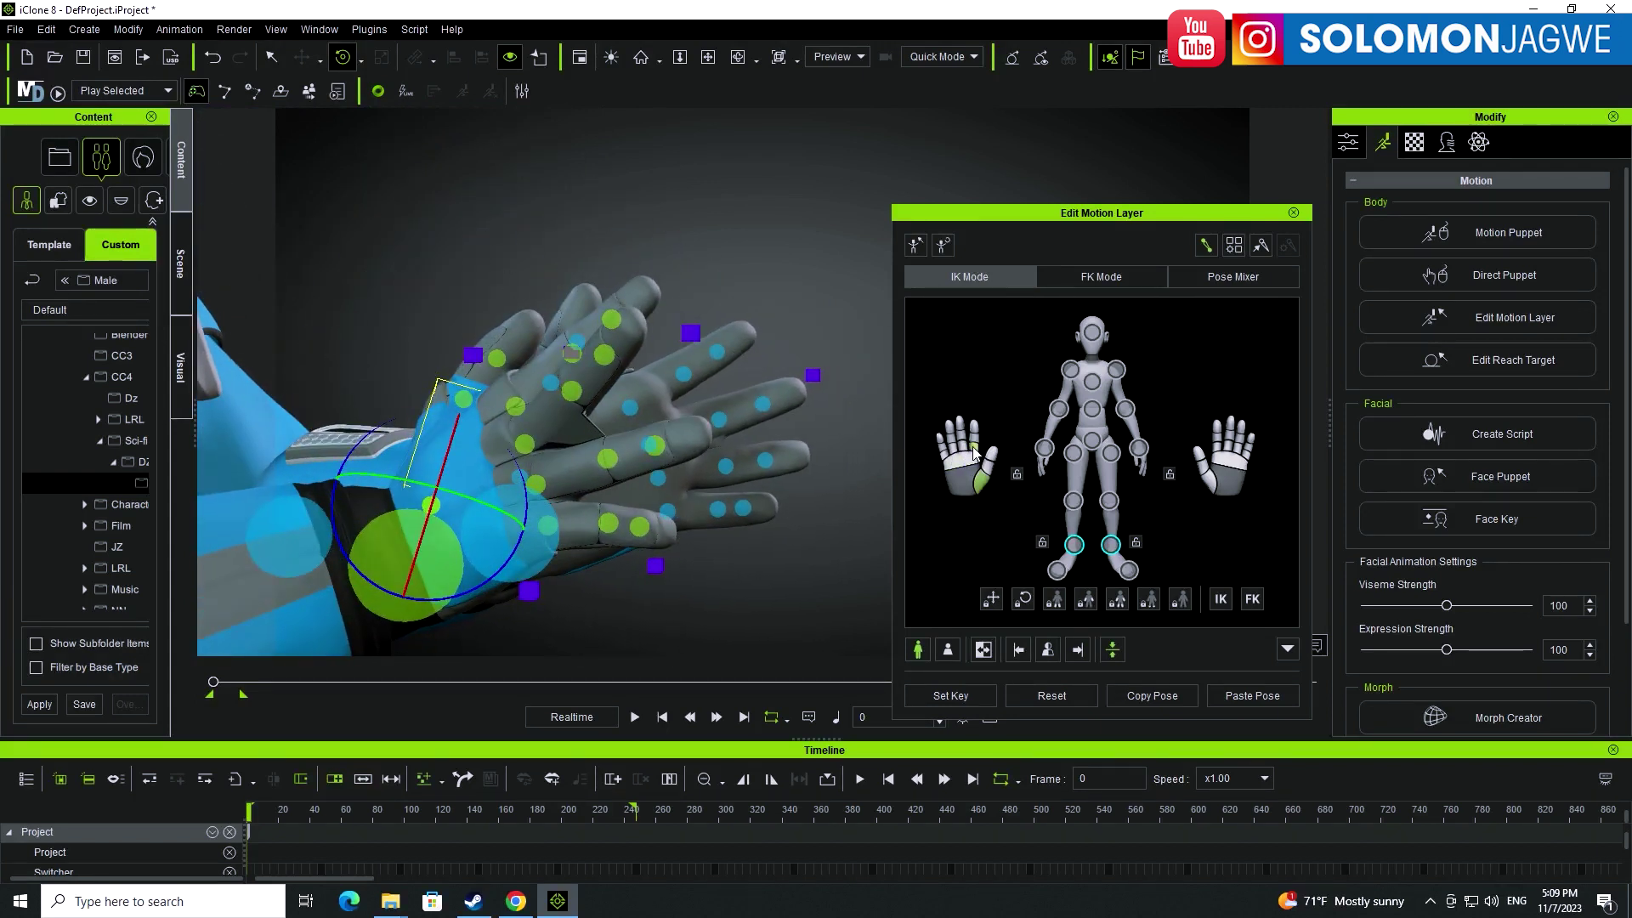
- Select the base joint of the right middle finger and rotate it slightly to realign the finger
right_drag(794, 451, 875, 510)
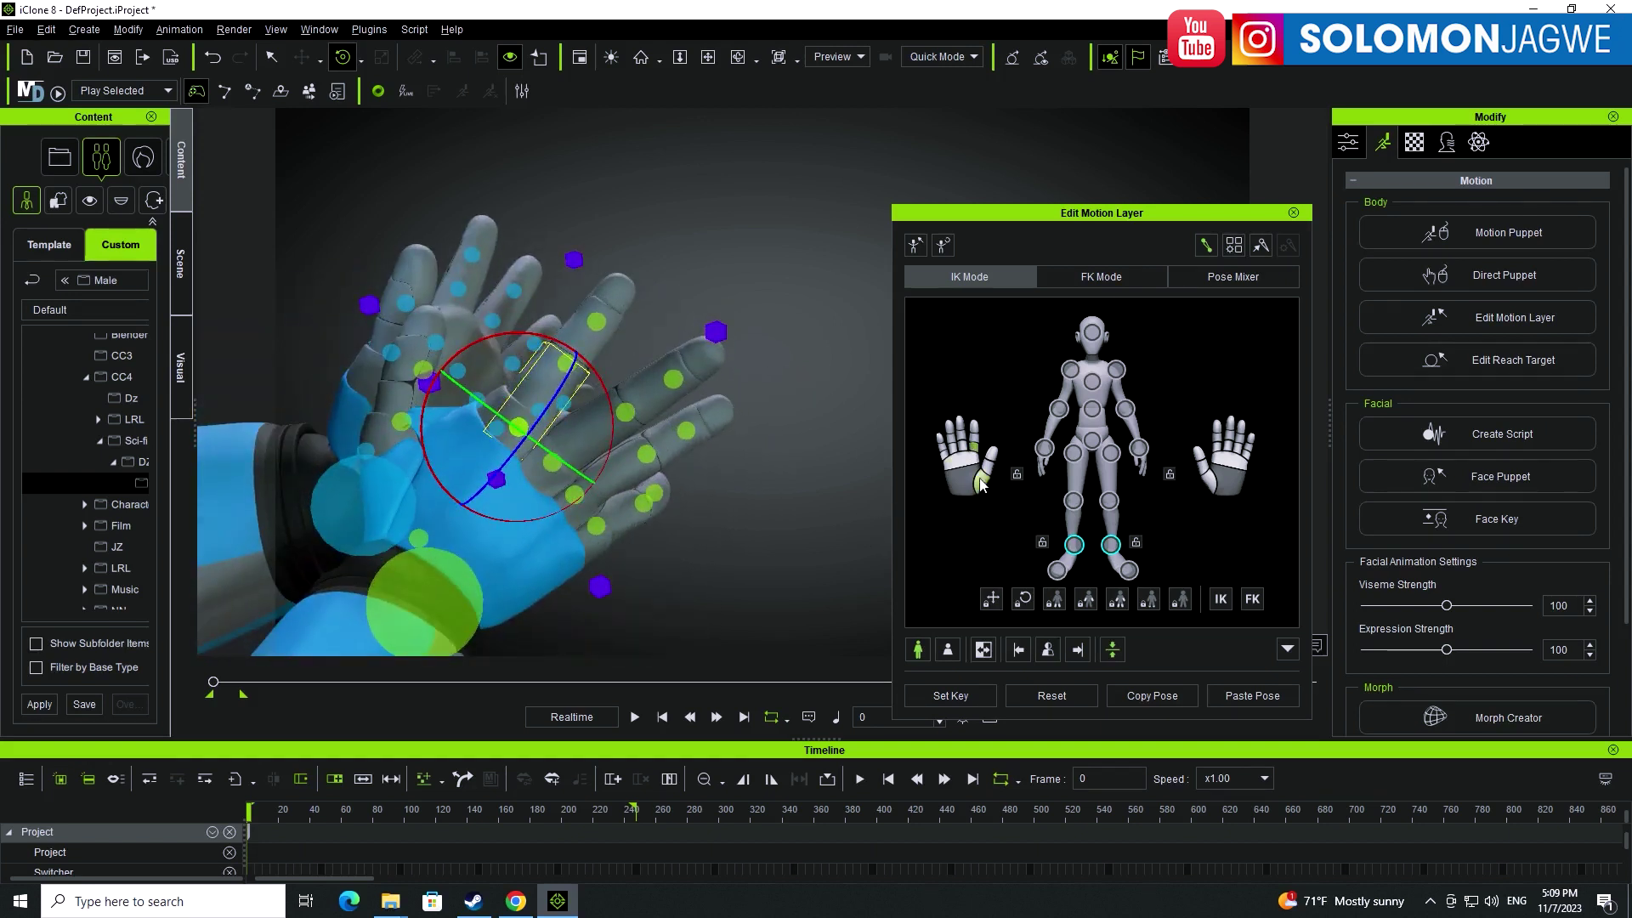
click(963, 452)
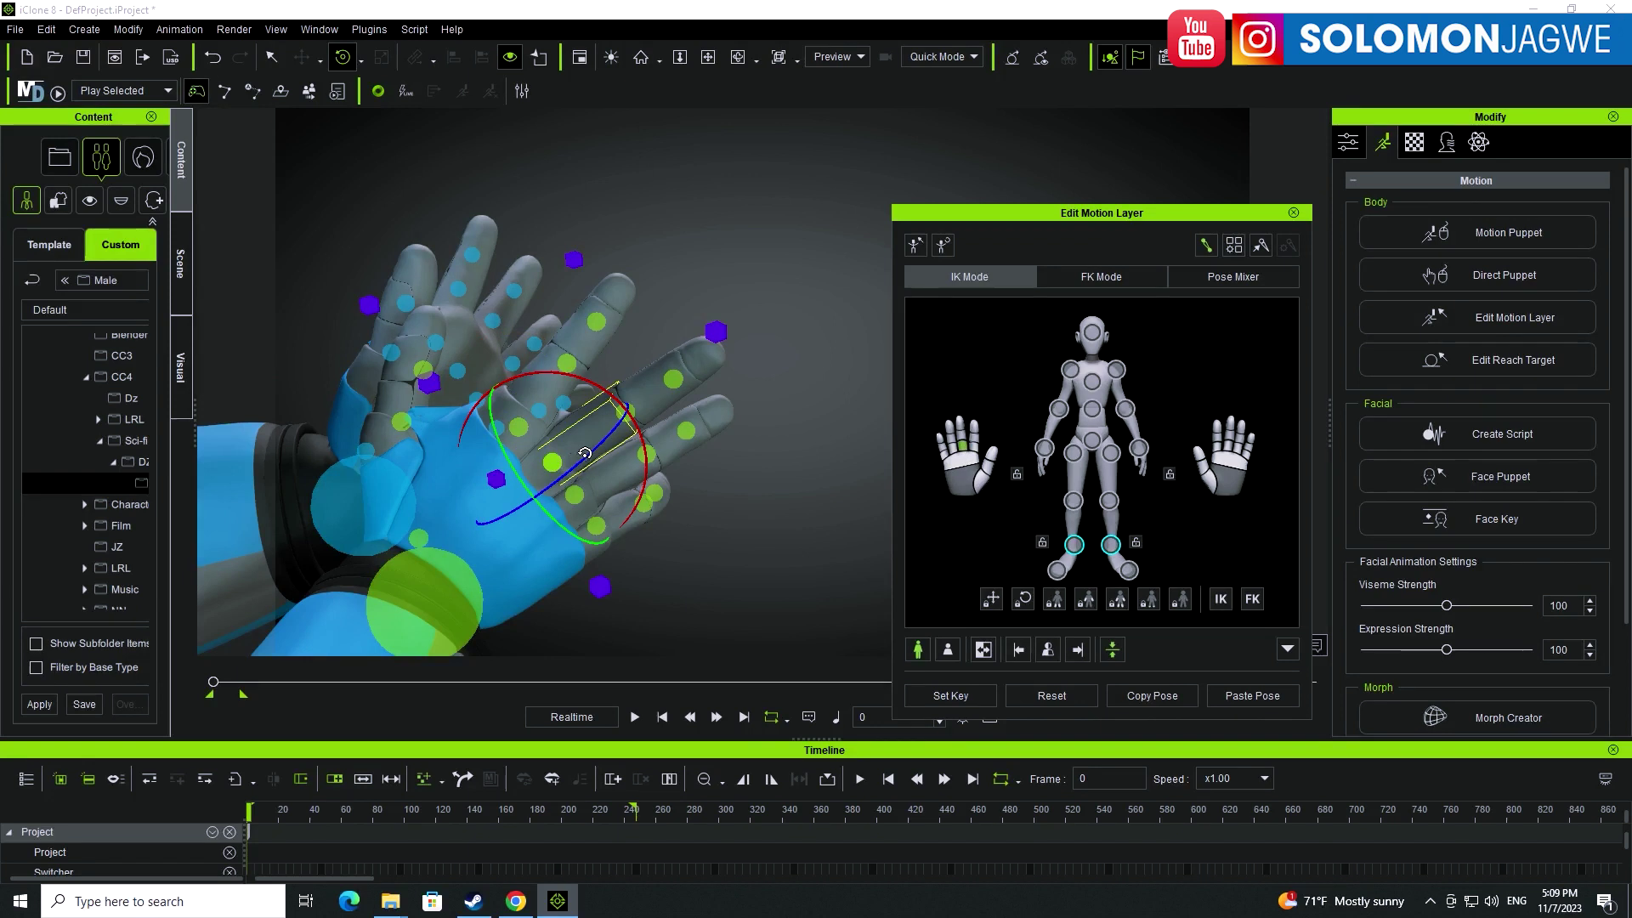
drag(584, 453, 601, 437)
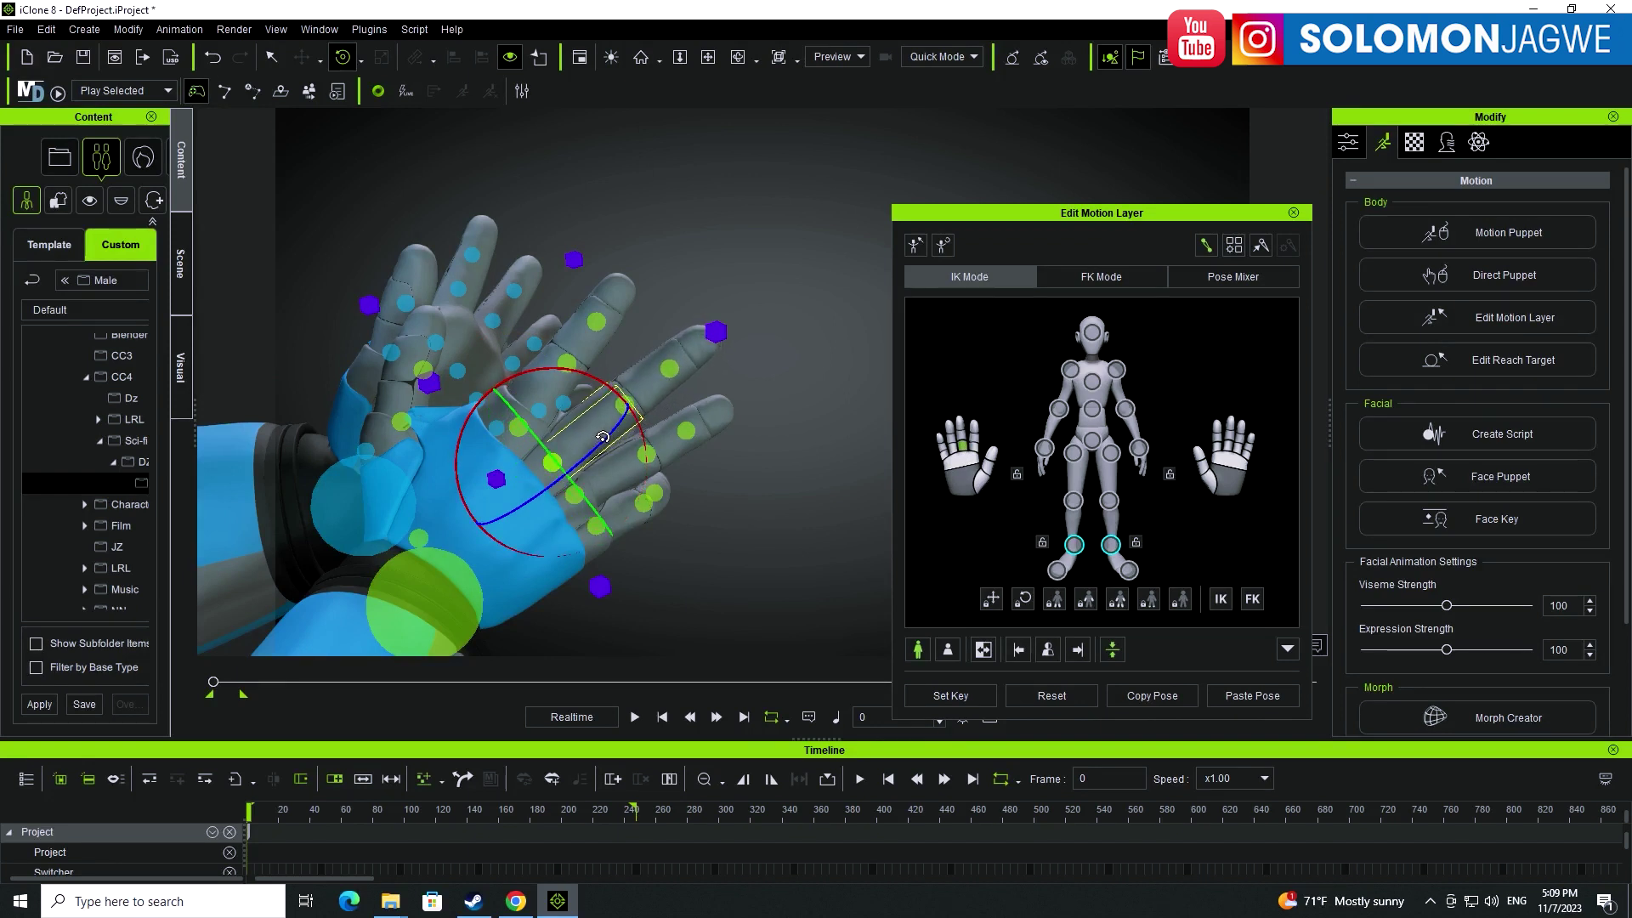
scroll(755, 428, up, 4)
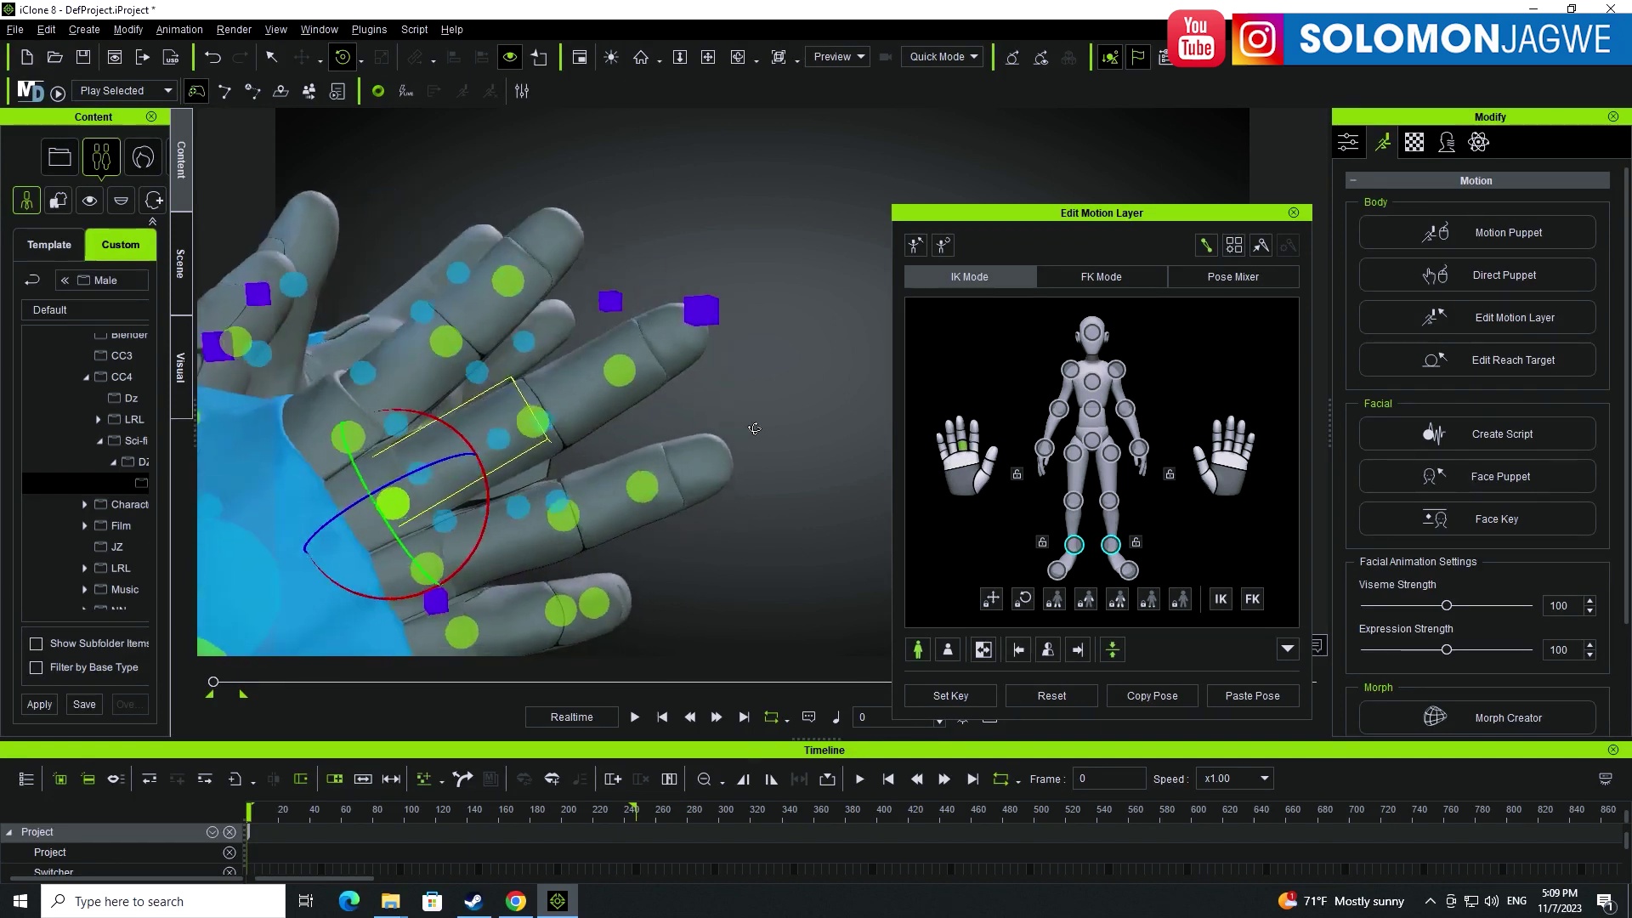
drag(484, 516, 485, 516)
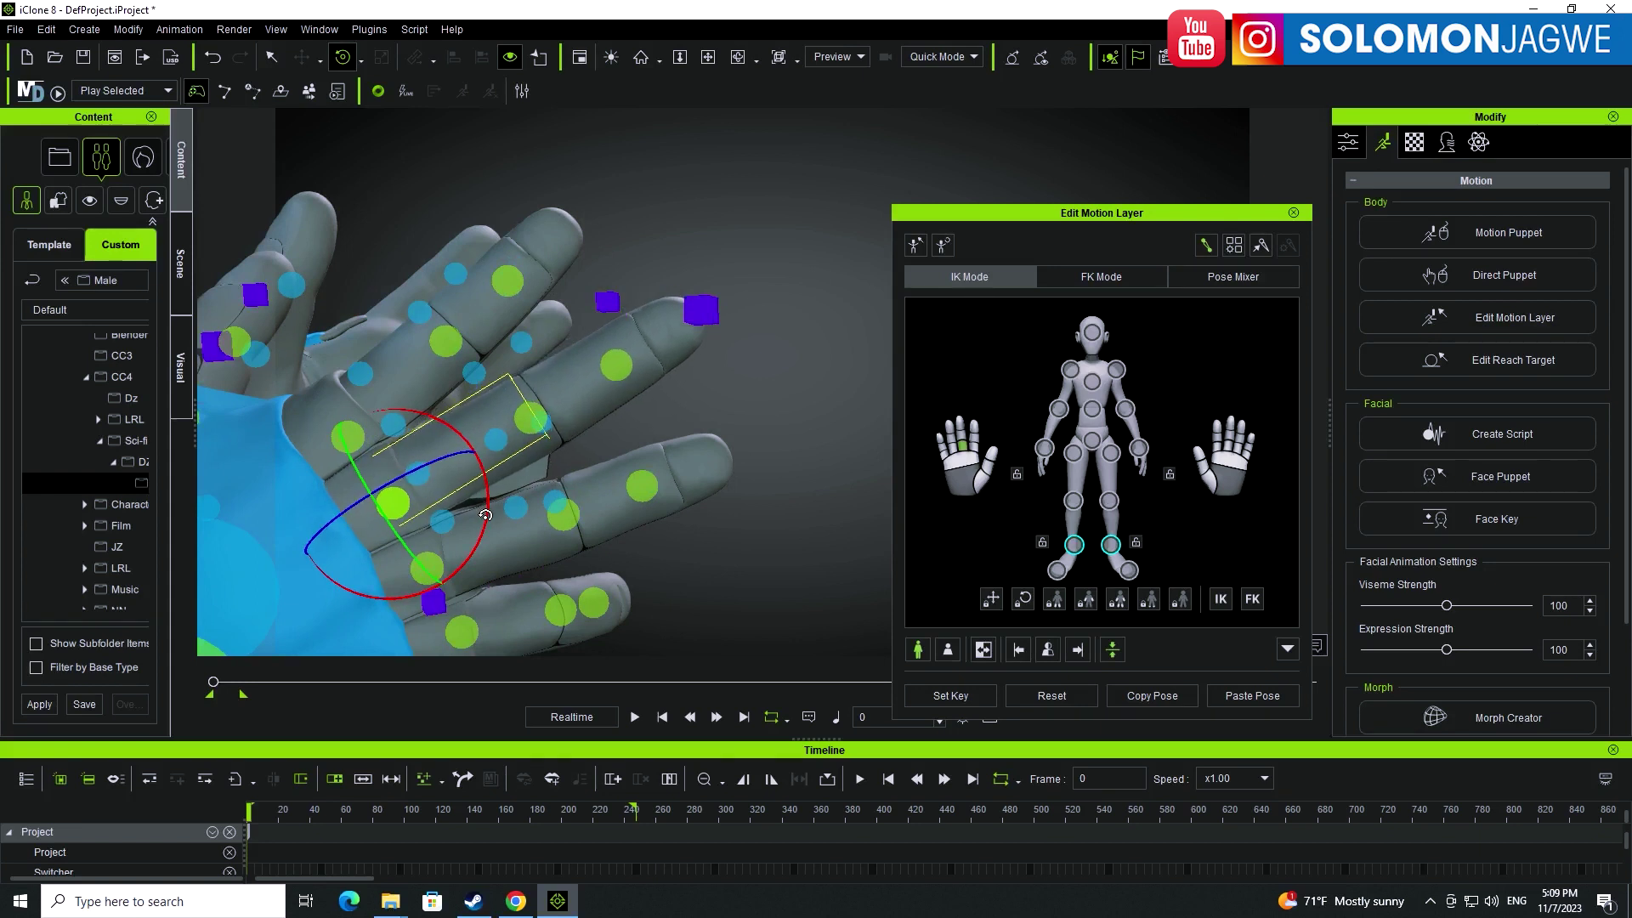
- Rotate the base joint of the right index finger and the middle joint of the right middle finger to even out their spacing
click(976, 456)
drag(450, 420, 449, 425)
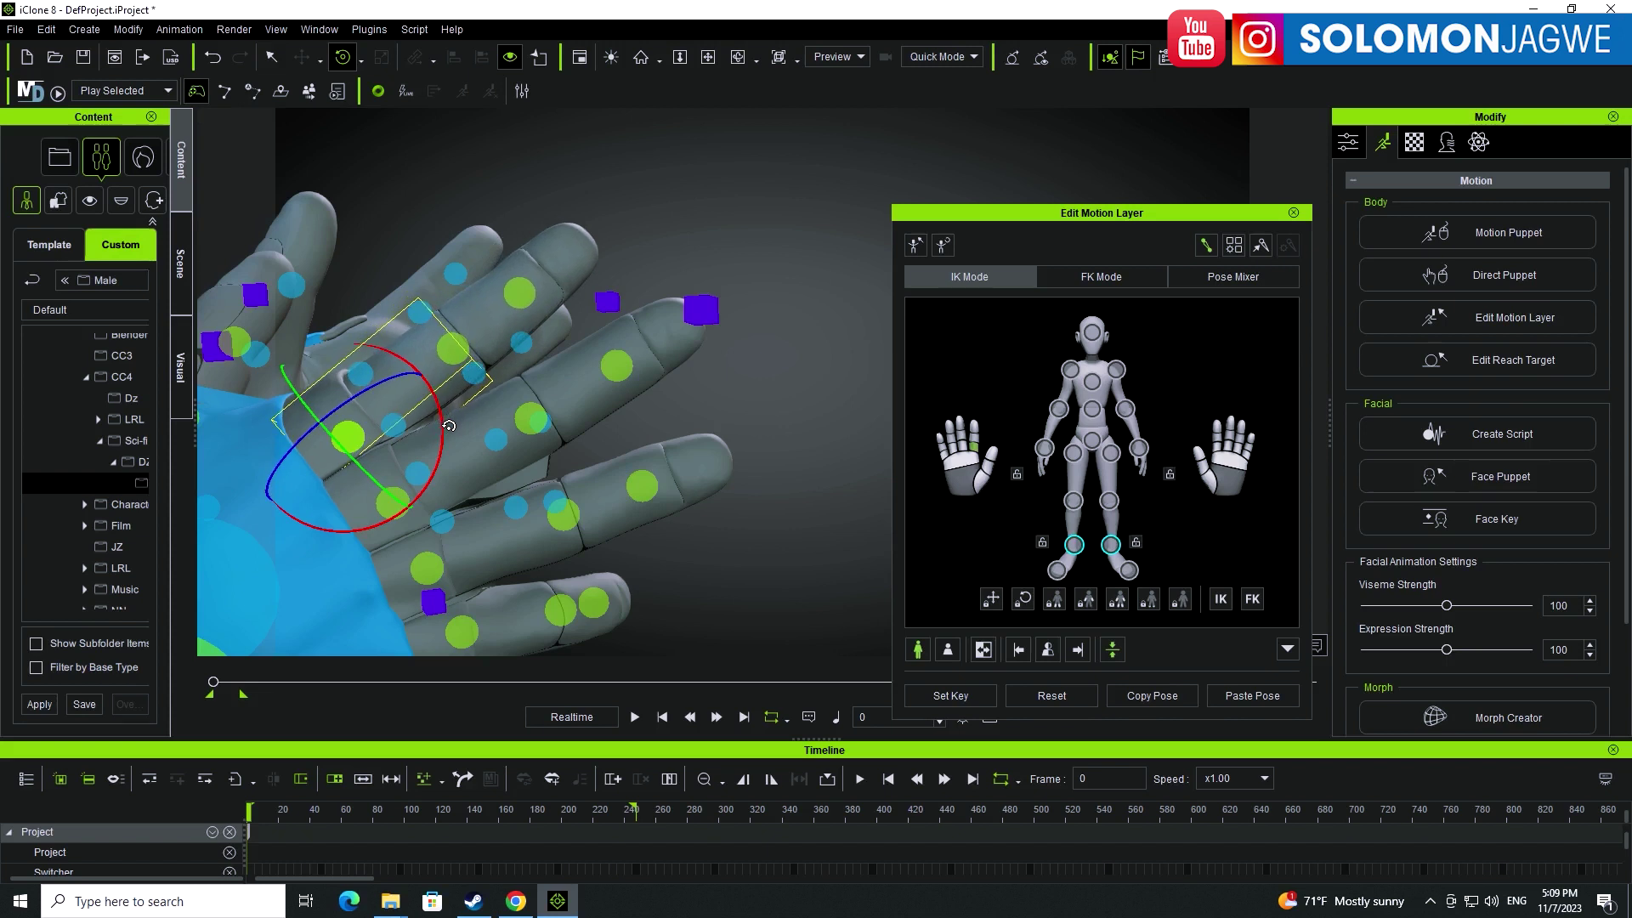
click(450, 355)
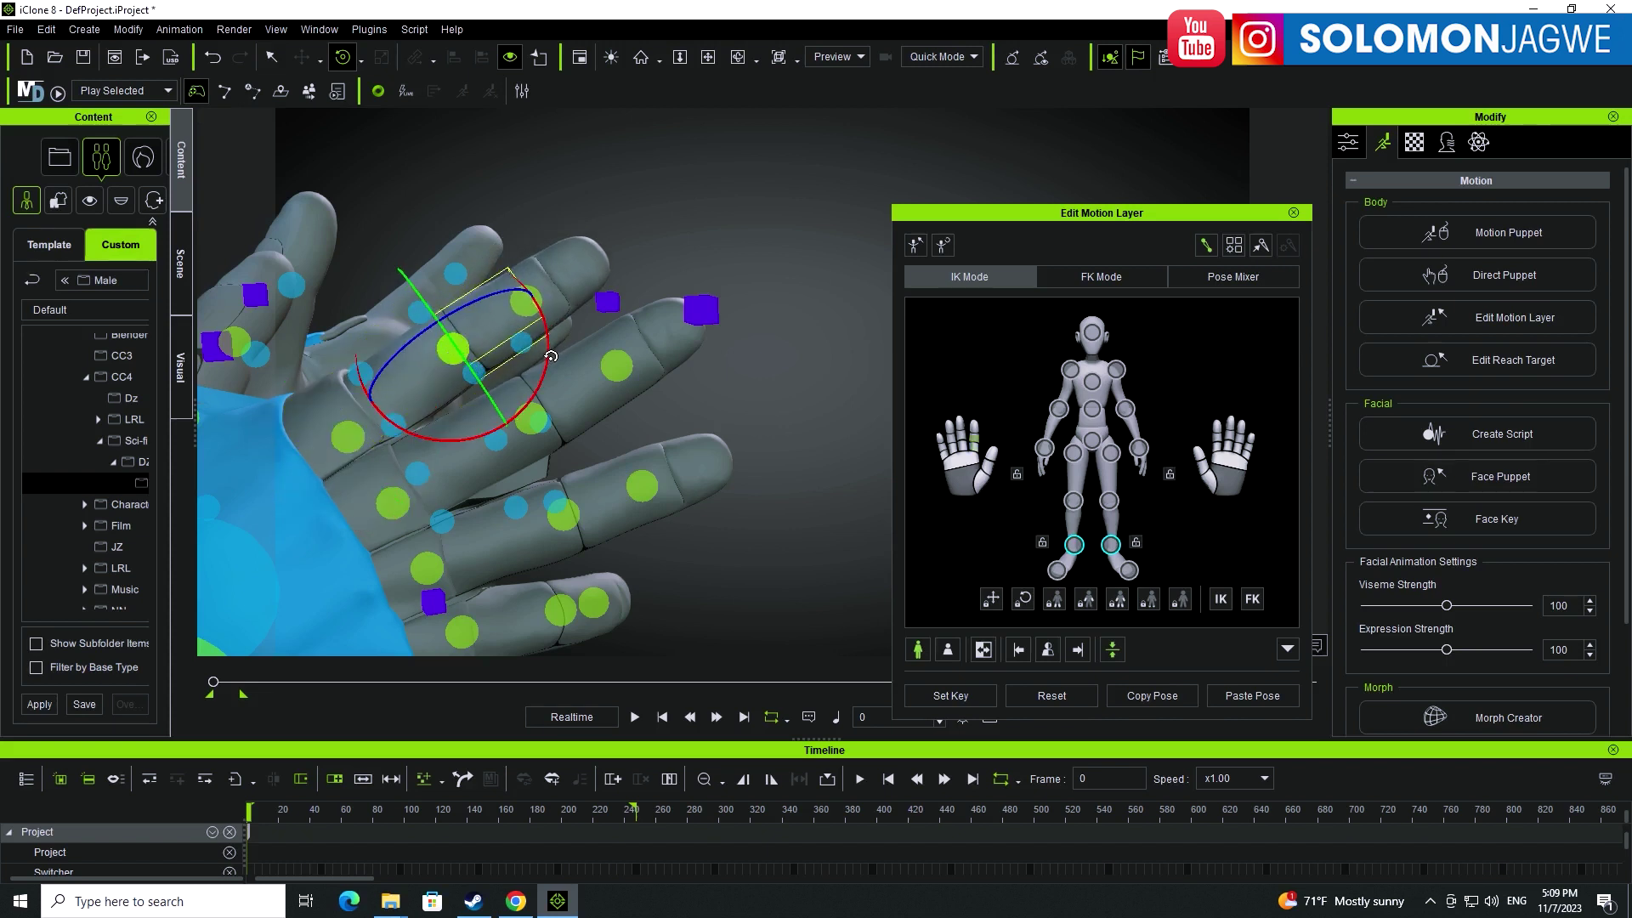
click(534, 422)
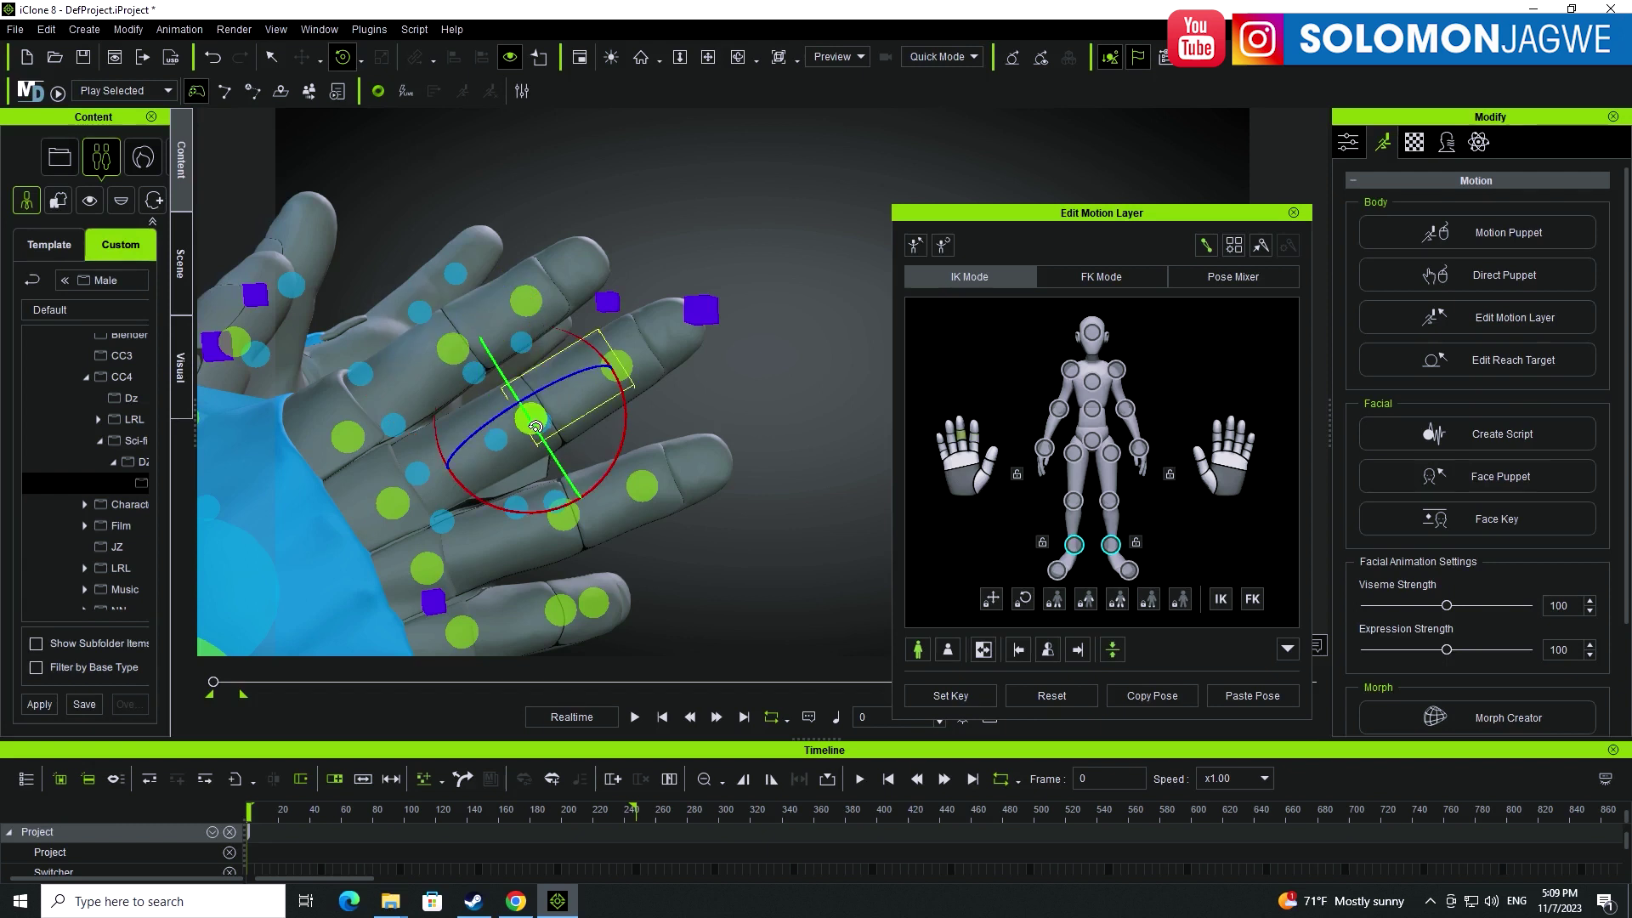
drag(625, 415, 627, 439)
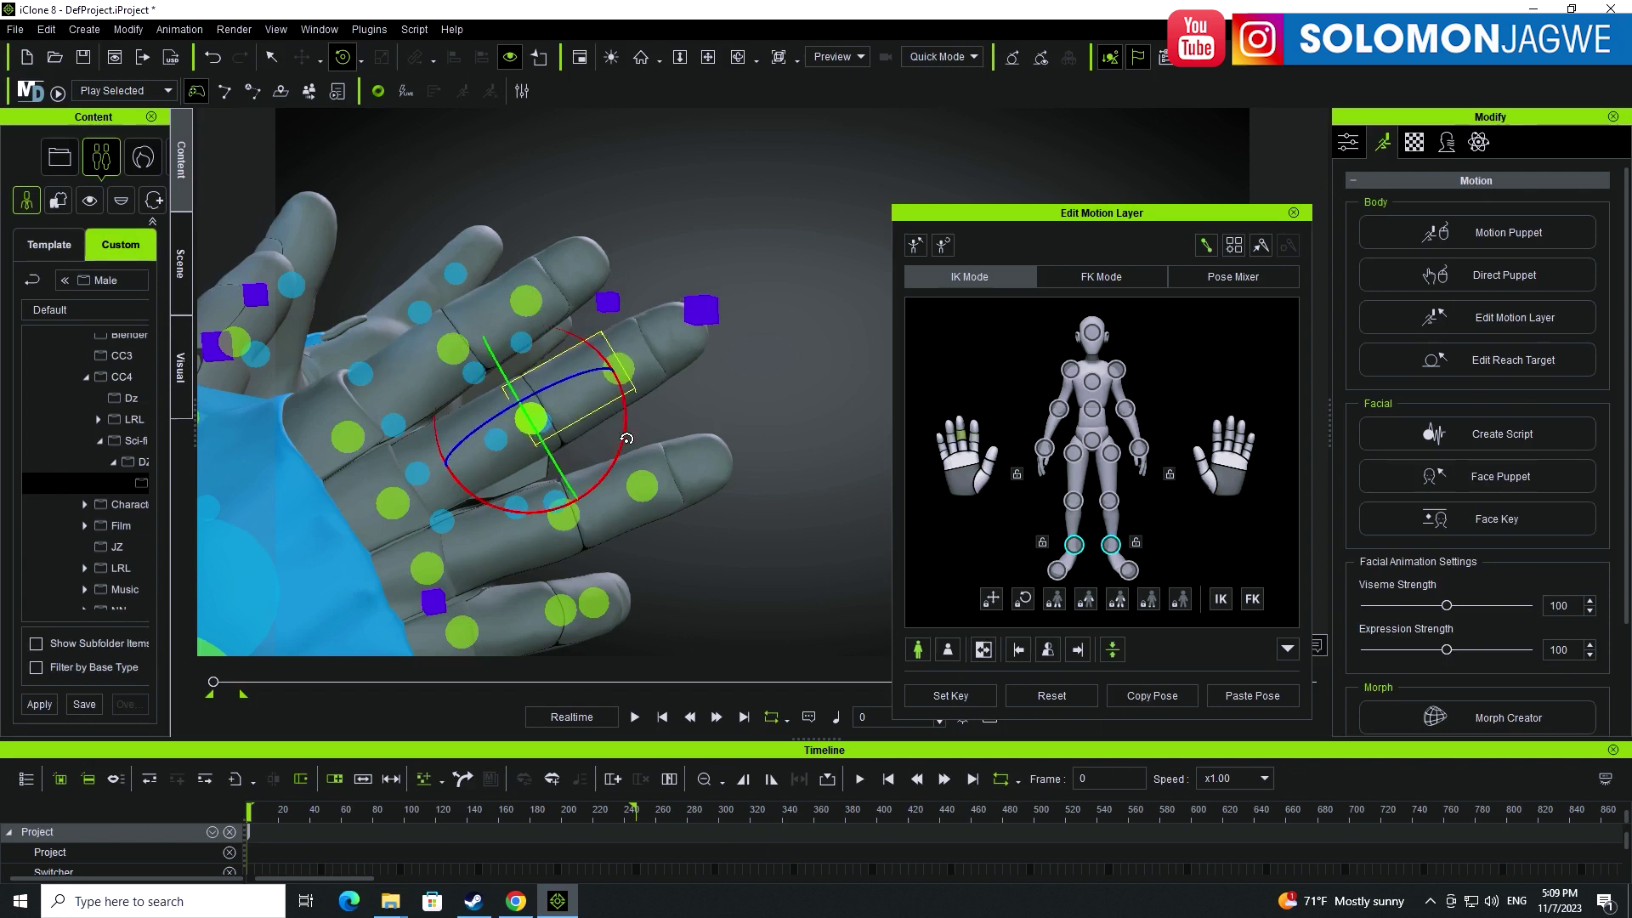
- Rotate the base joints of the right ring and little fingers to bring them in line with the other fingers
click(430, 576)
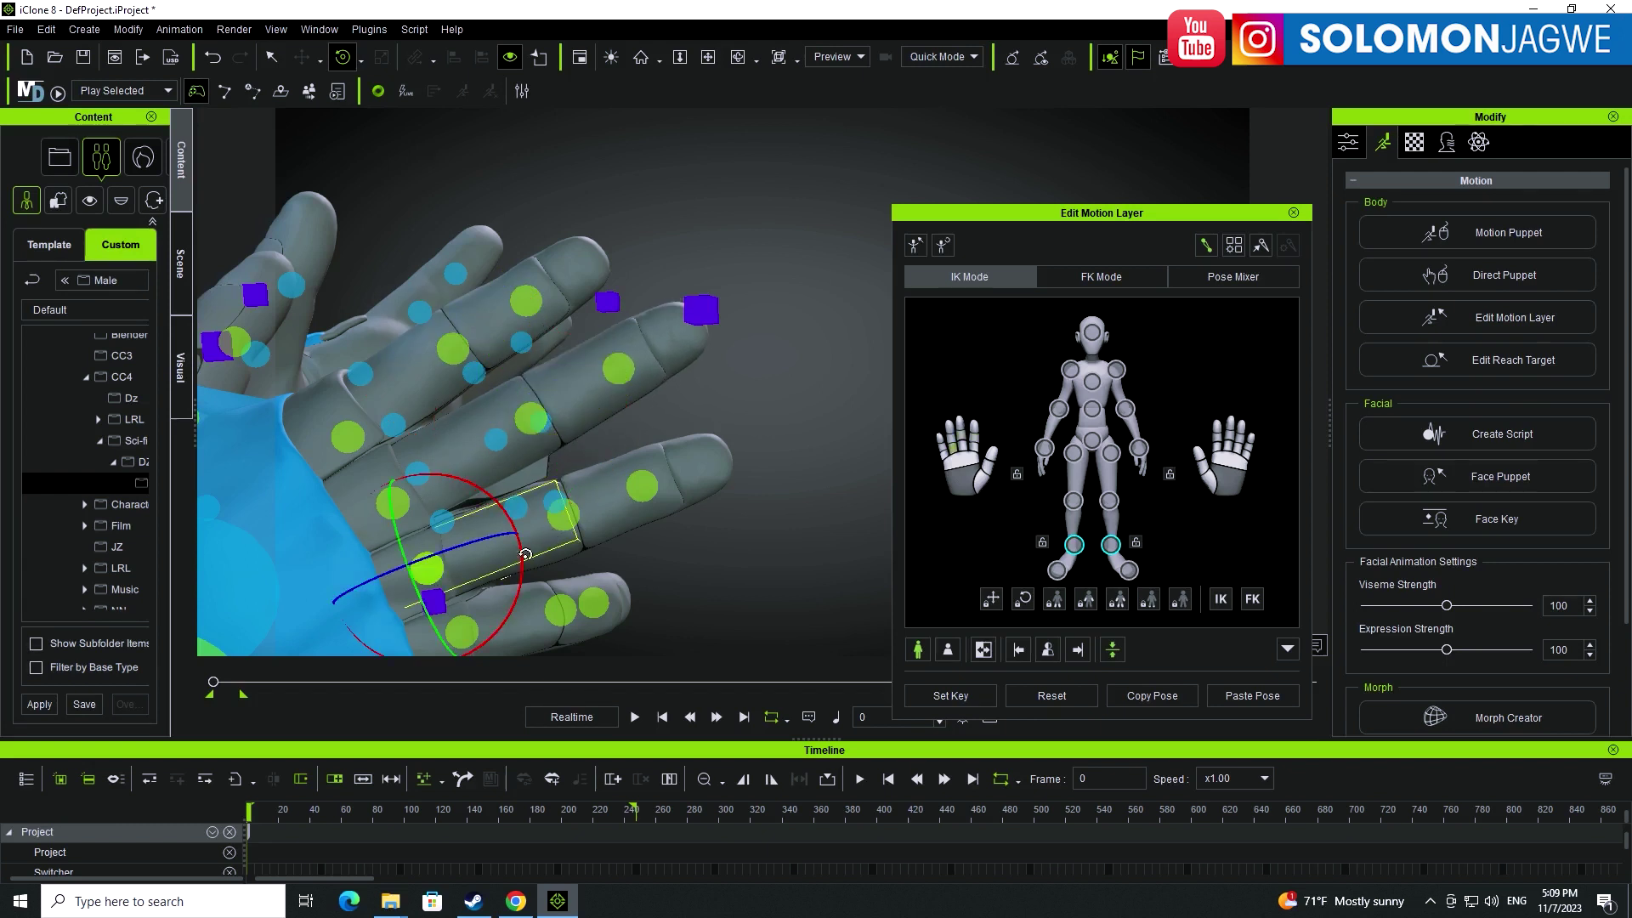
drag(510, 594, 518, 590)
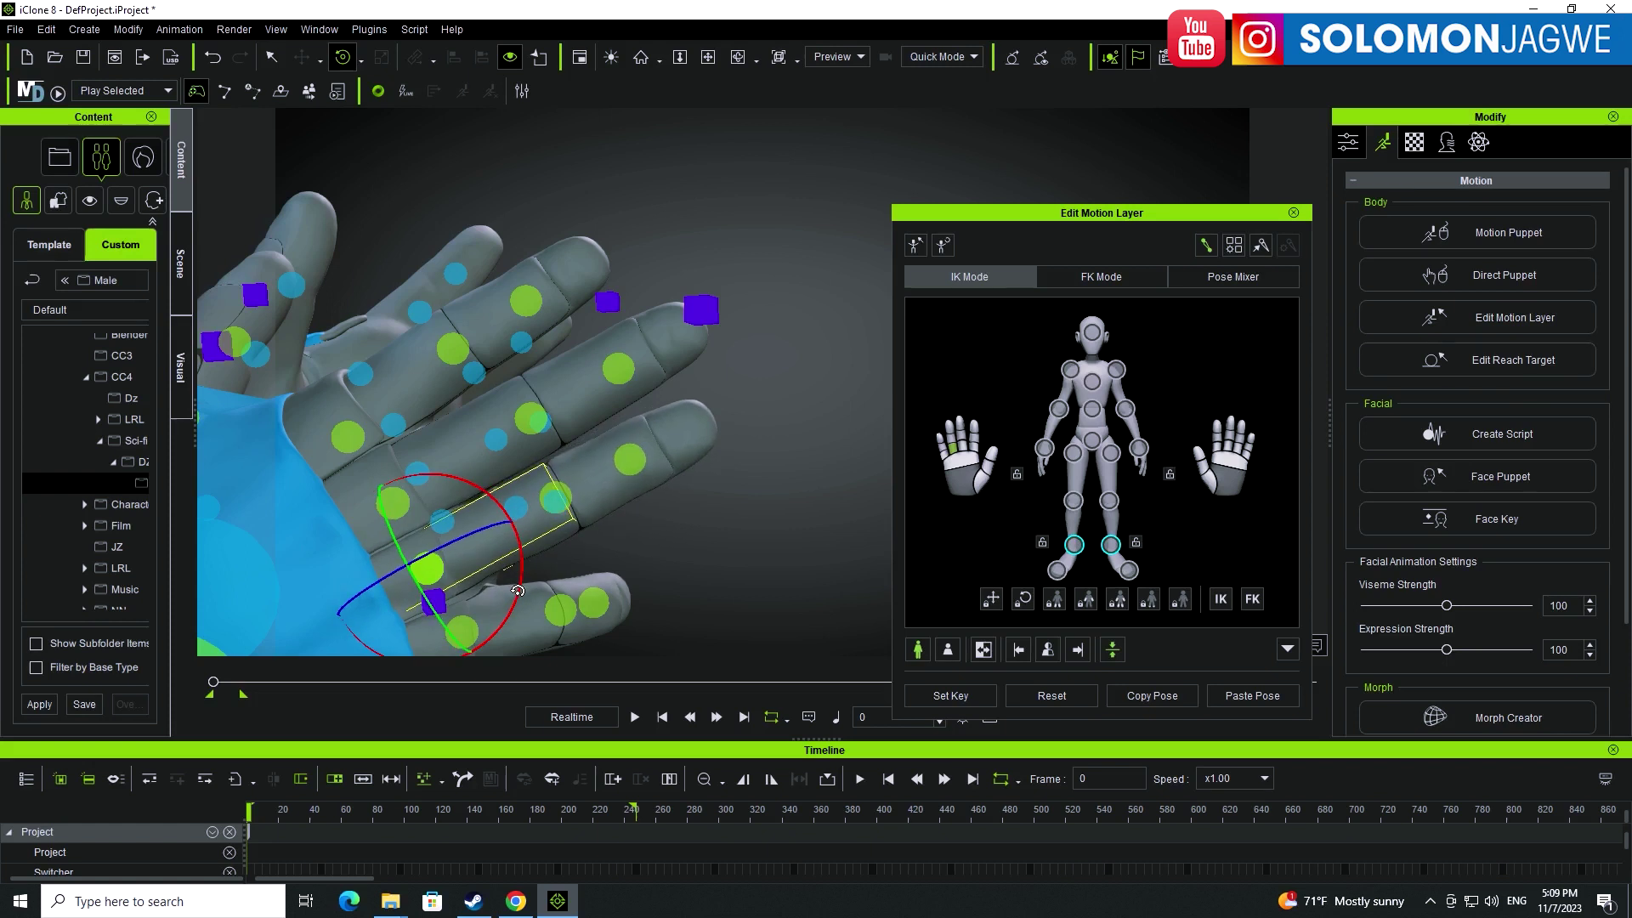
right_drag(729, 565, 747, 466)
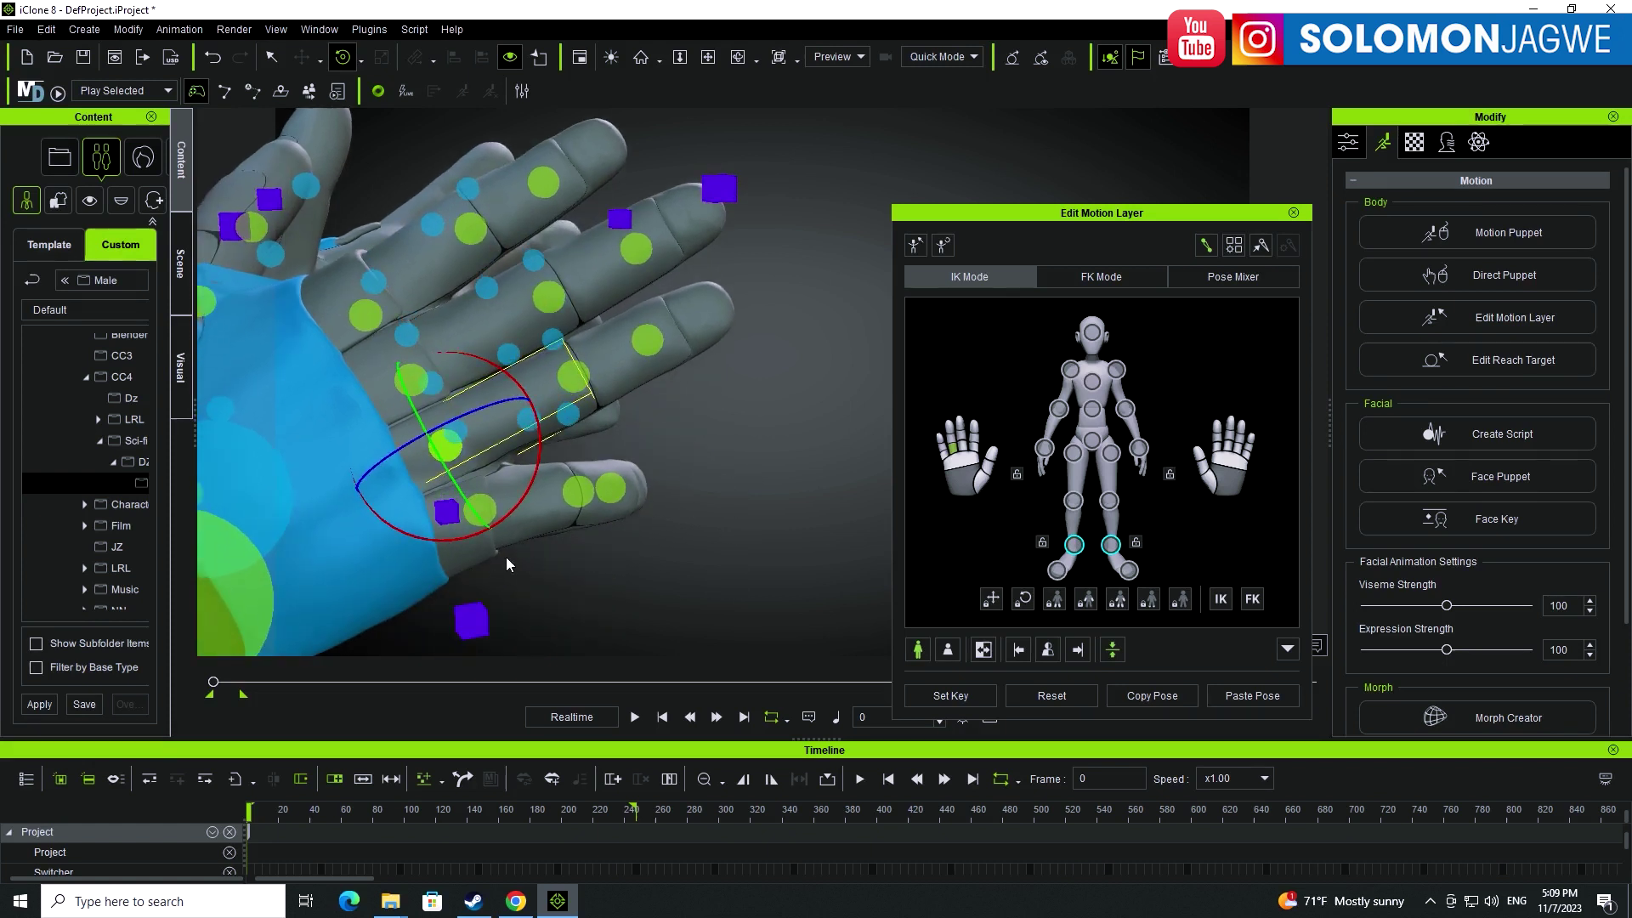
right_drag(525, 462, 614, 472)
click(464, 462)
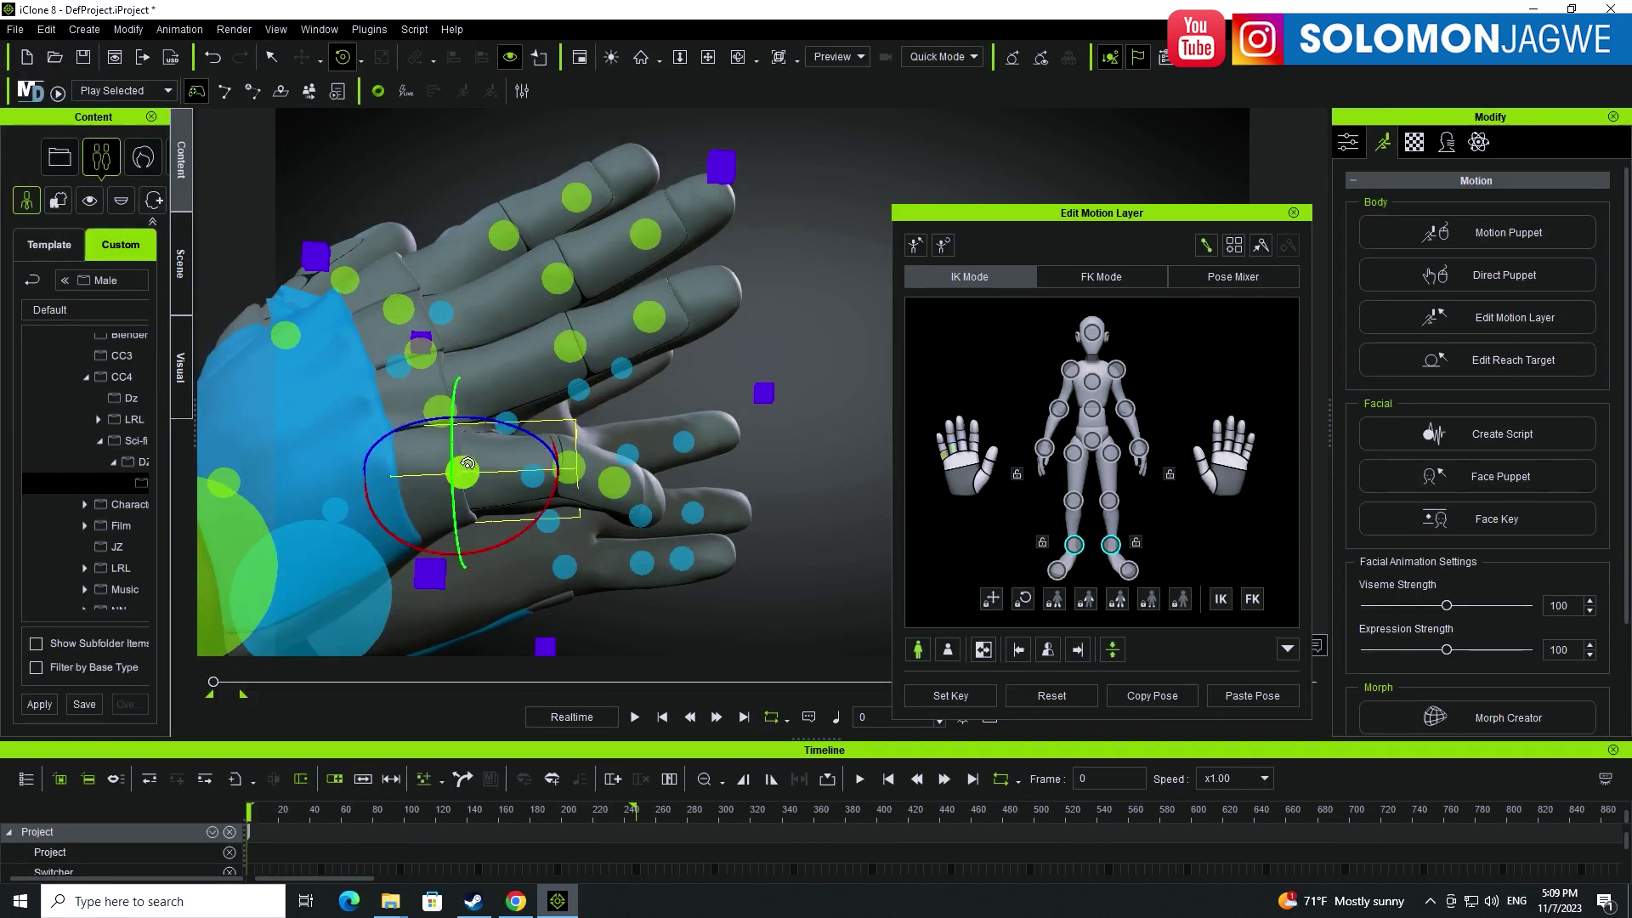
right_drag(537, 509, 531, 466)
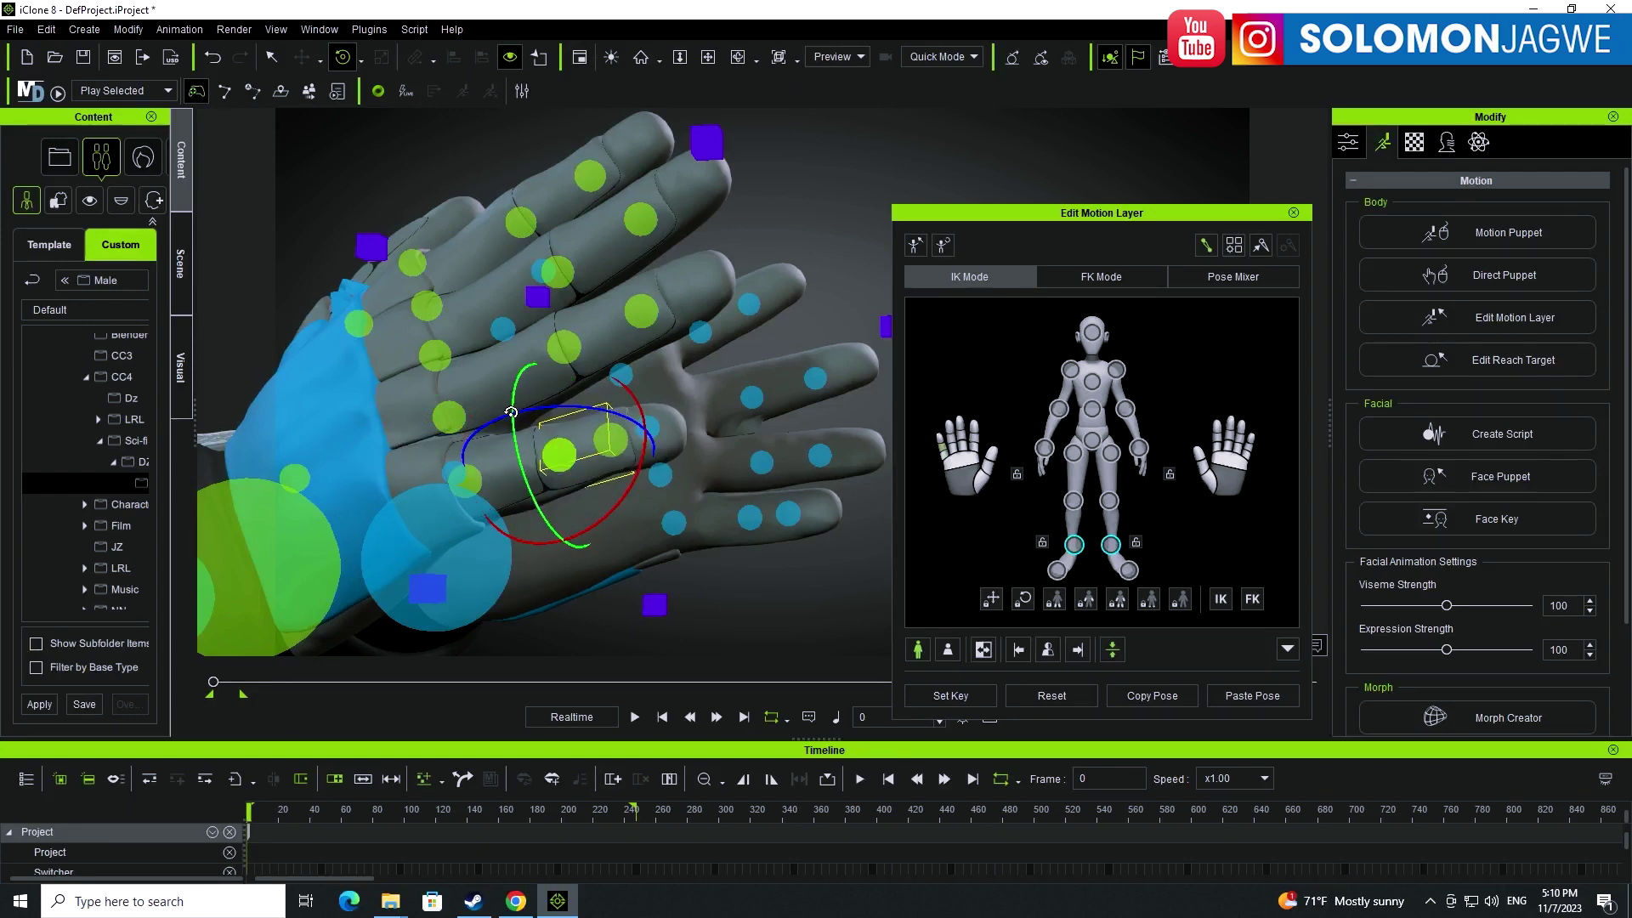
right_drag(565, 421, 797, 536)
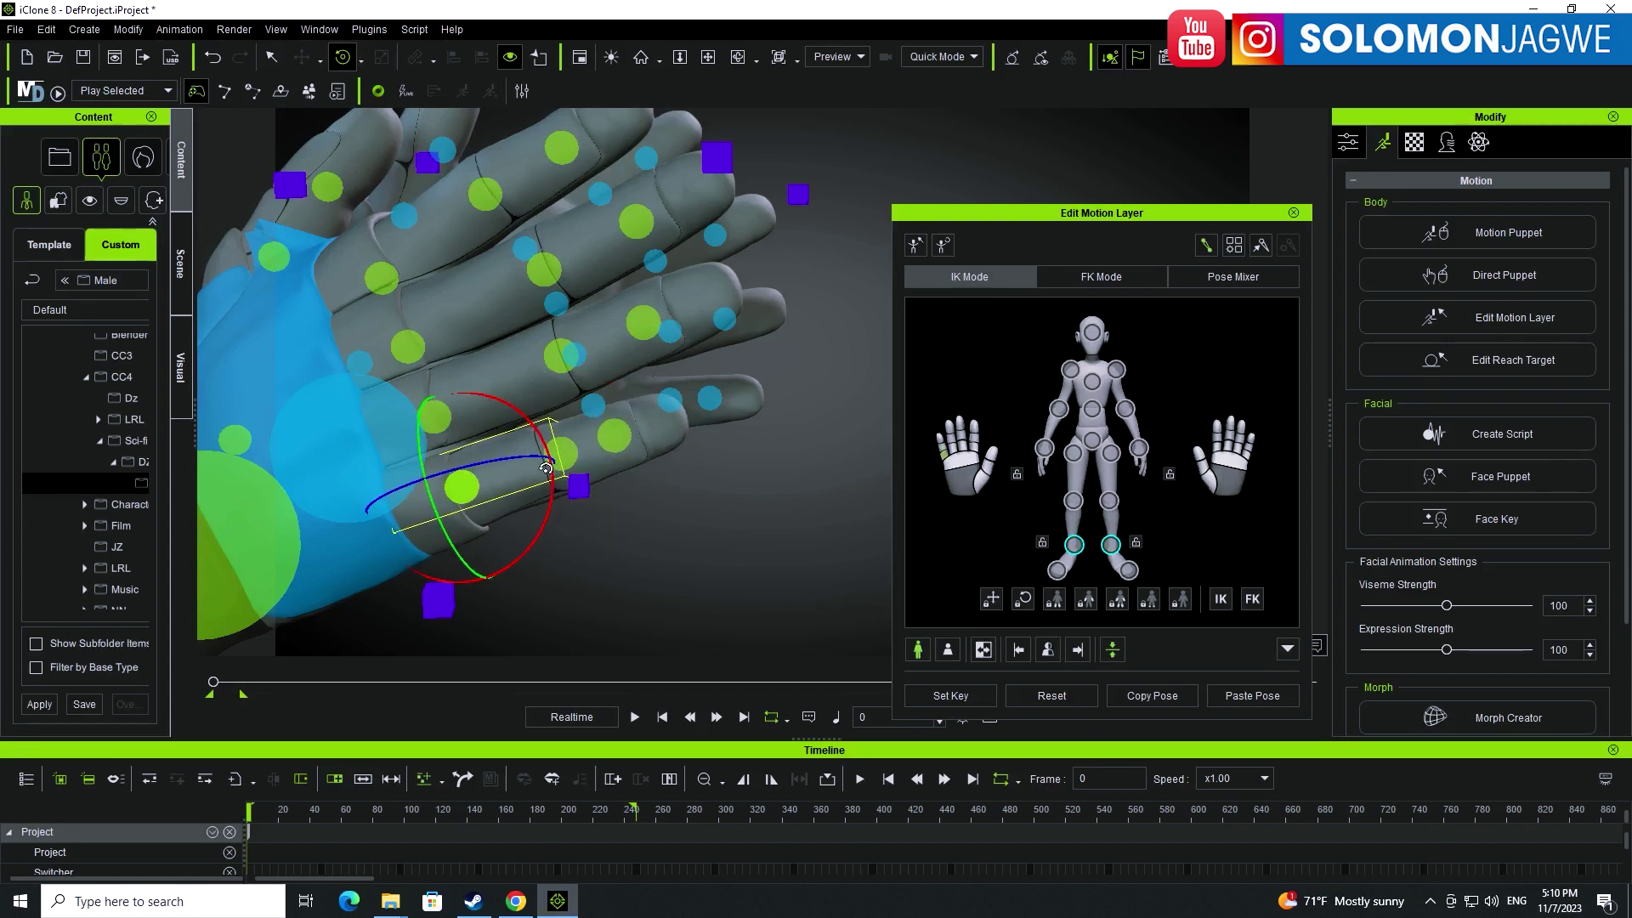
right_drag(546, 469, 661, 548)
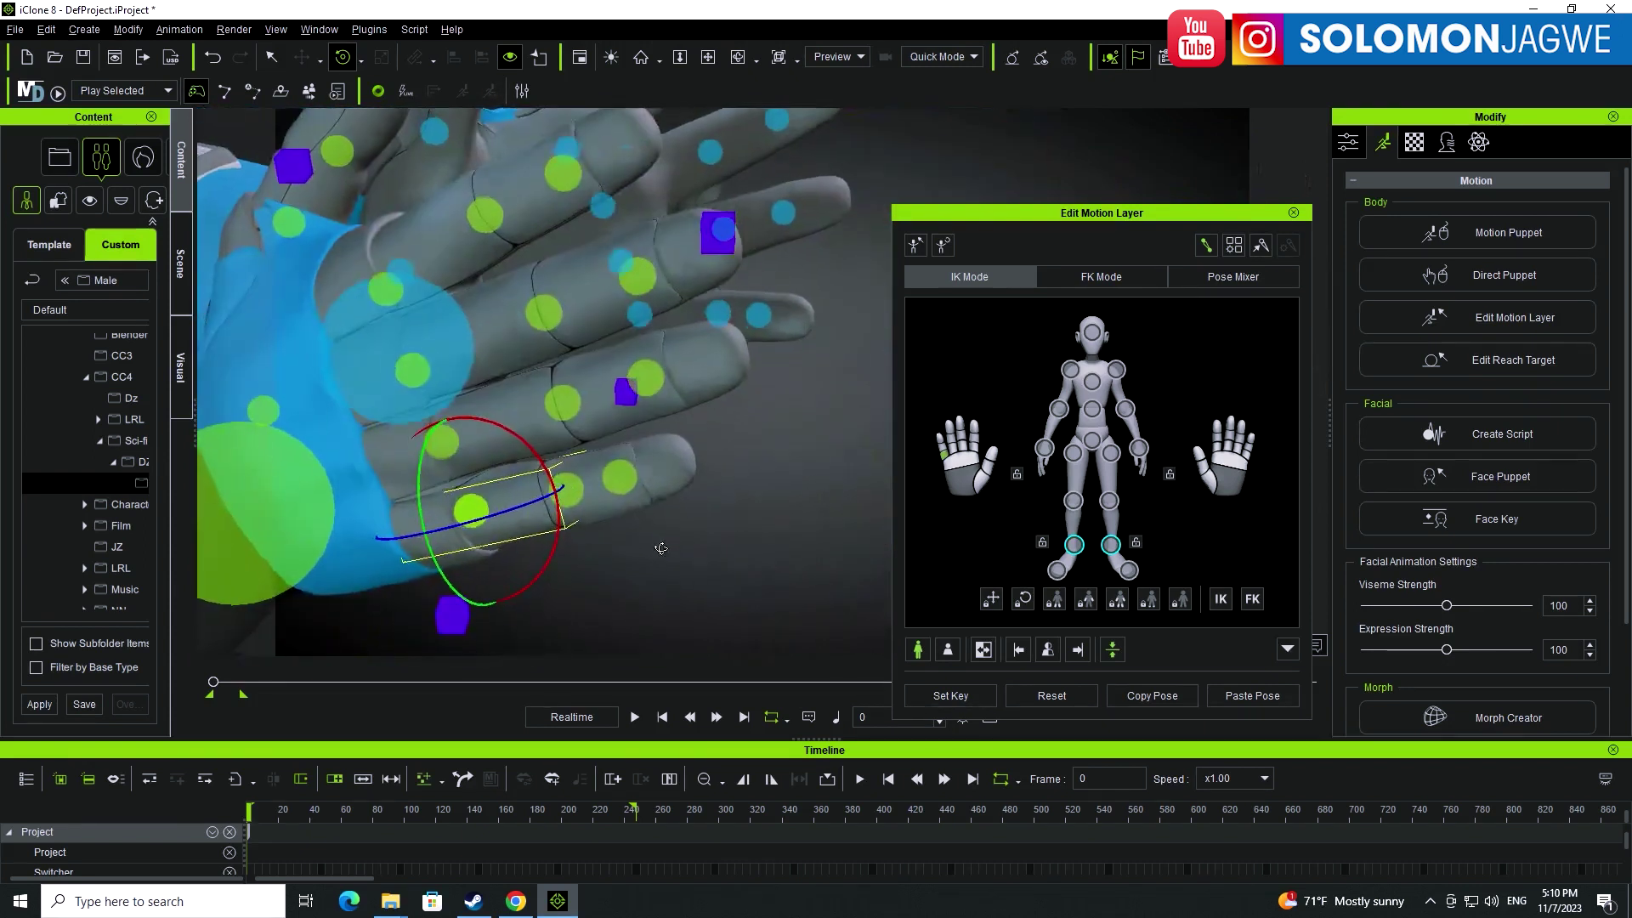
- Rotate the base joints of the astronaut's left index and middle fingers to correct their direction
scroll(662, 548, down, 5)
right_drag(595, 476, 558, 363)
scroll(545, 353, up, 2)
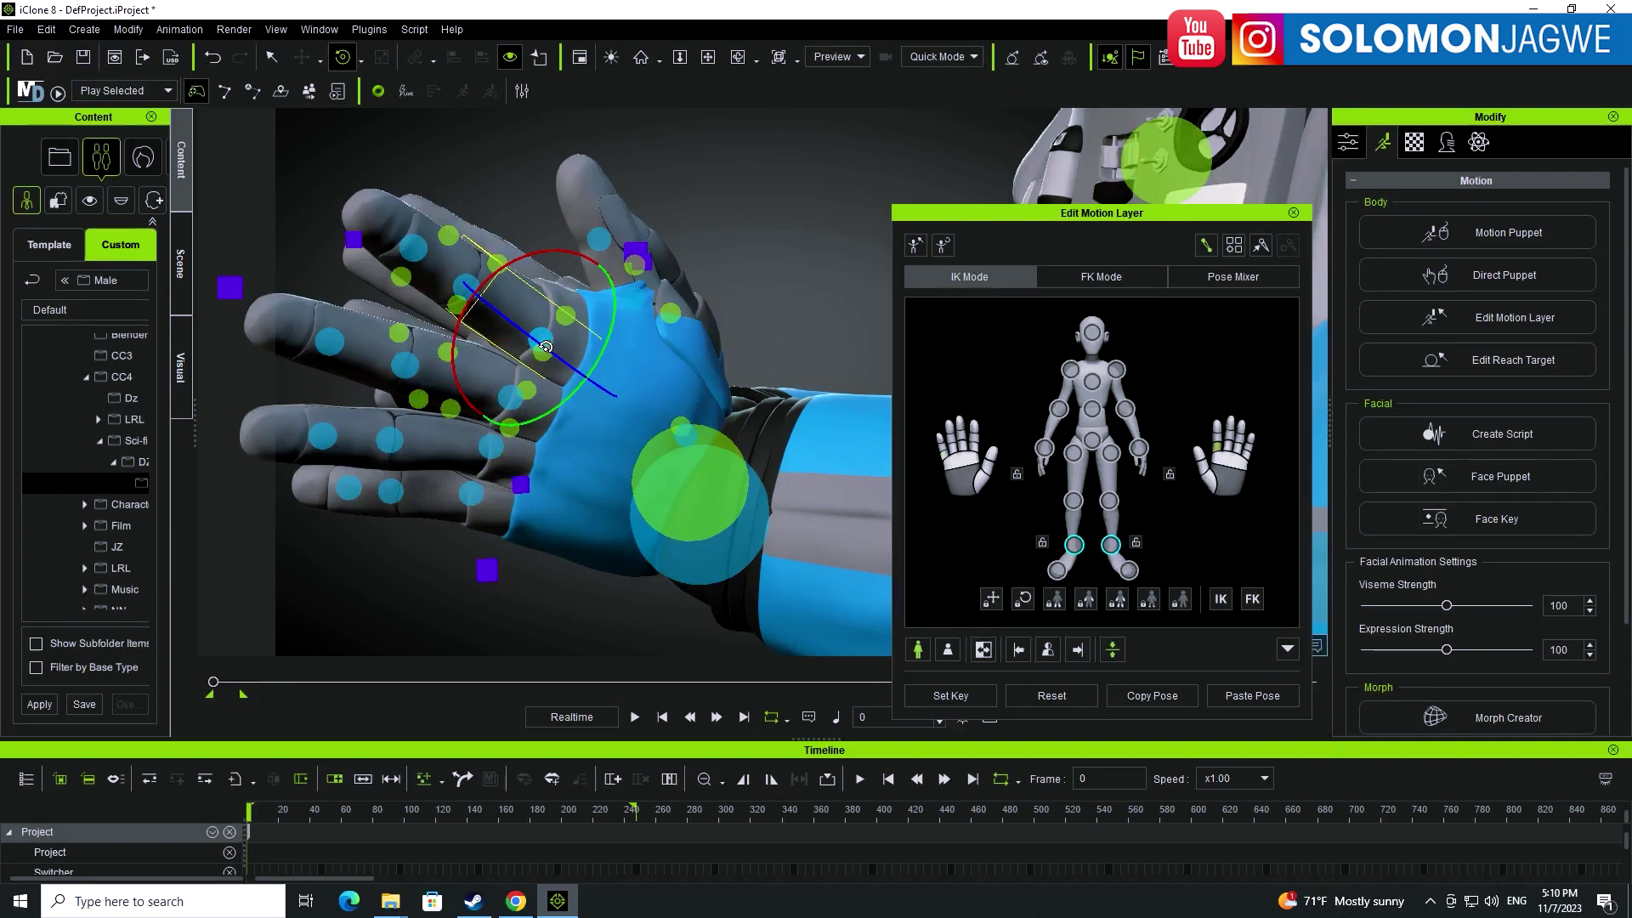
drag(545, 347, 526, 339)
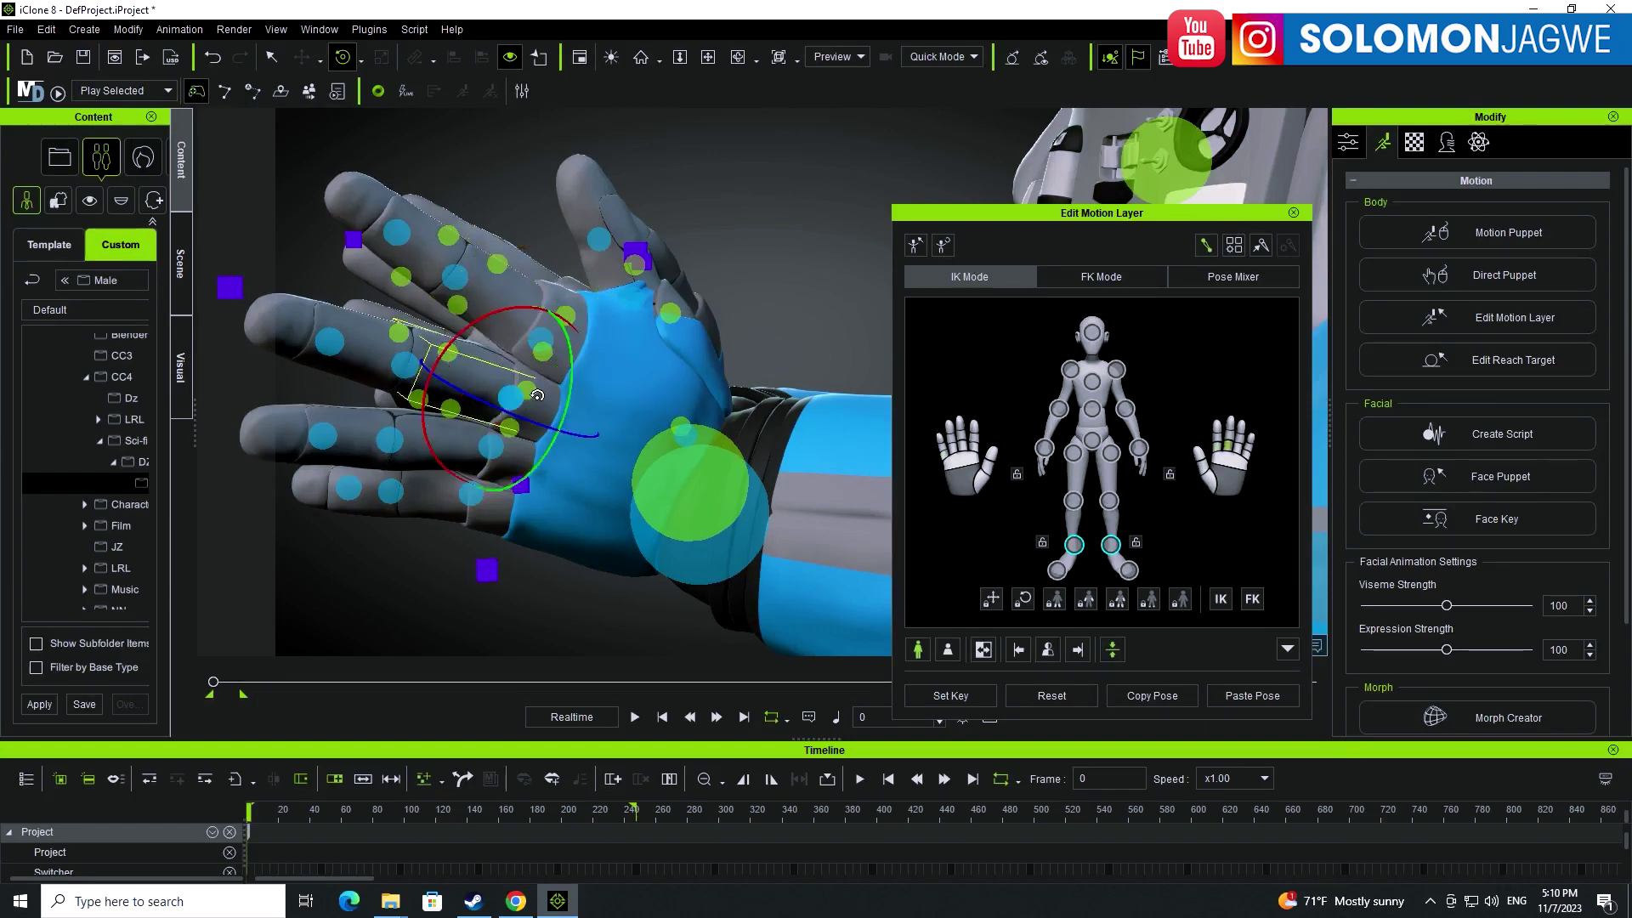
drag(530, 421, 520, 396)
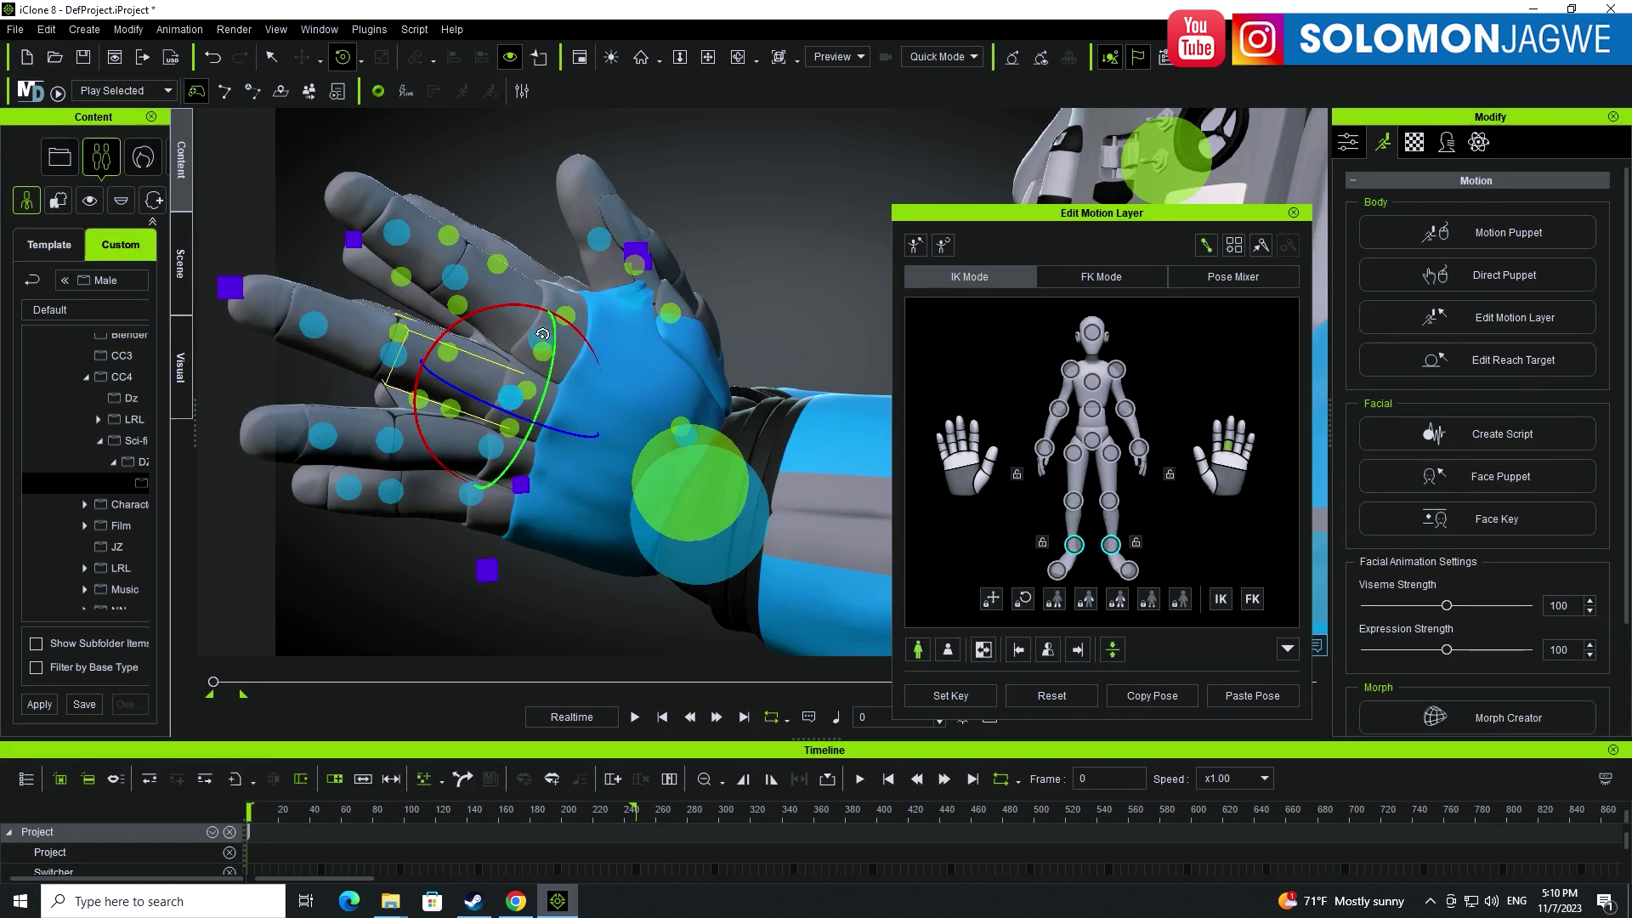
drag(519, 244, 520, 245)
right_drag(483, 399, 541, 408)
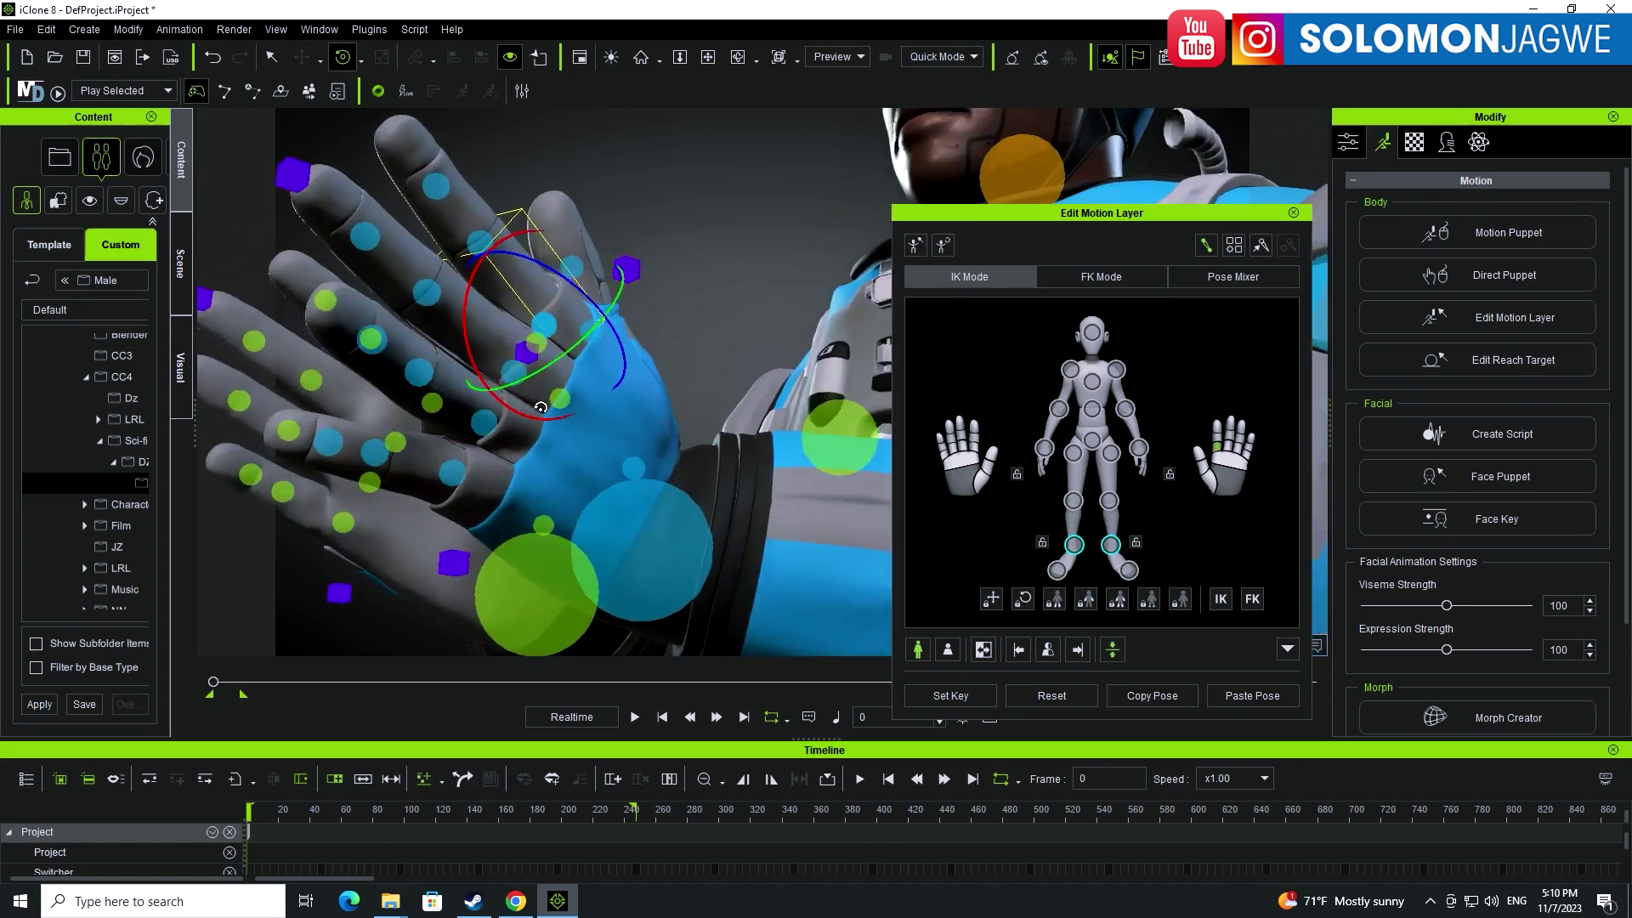
- Adjust the rotation of the left ring and little fingers at their base joints
click(482, 423)
drag(518, 399, 510, 382)
right_drag(510, 383, 522, 393)
click(514, 392)
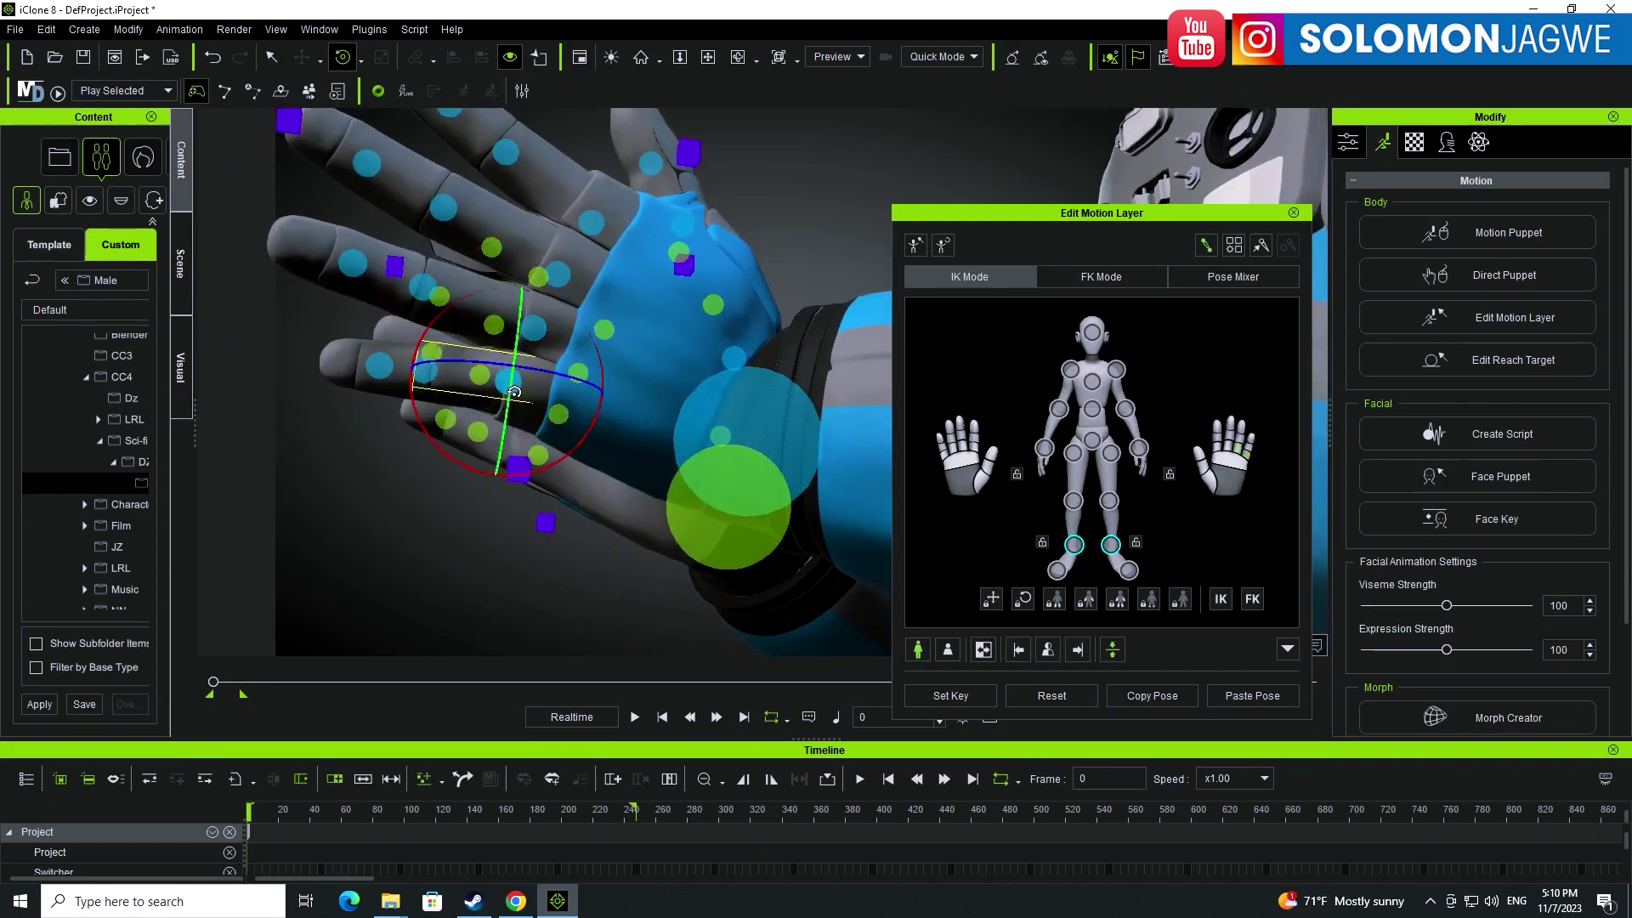
drag(552, 372, 584, 427)
right_drag(593, 401, 565, 342)
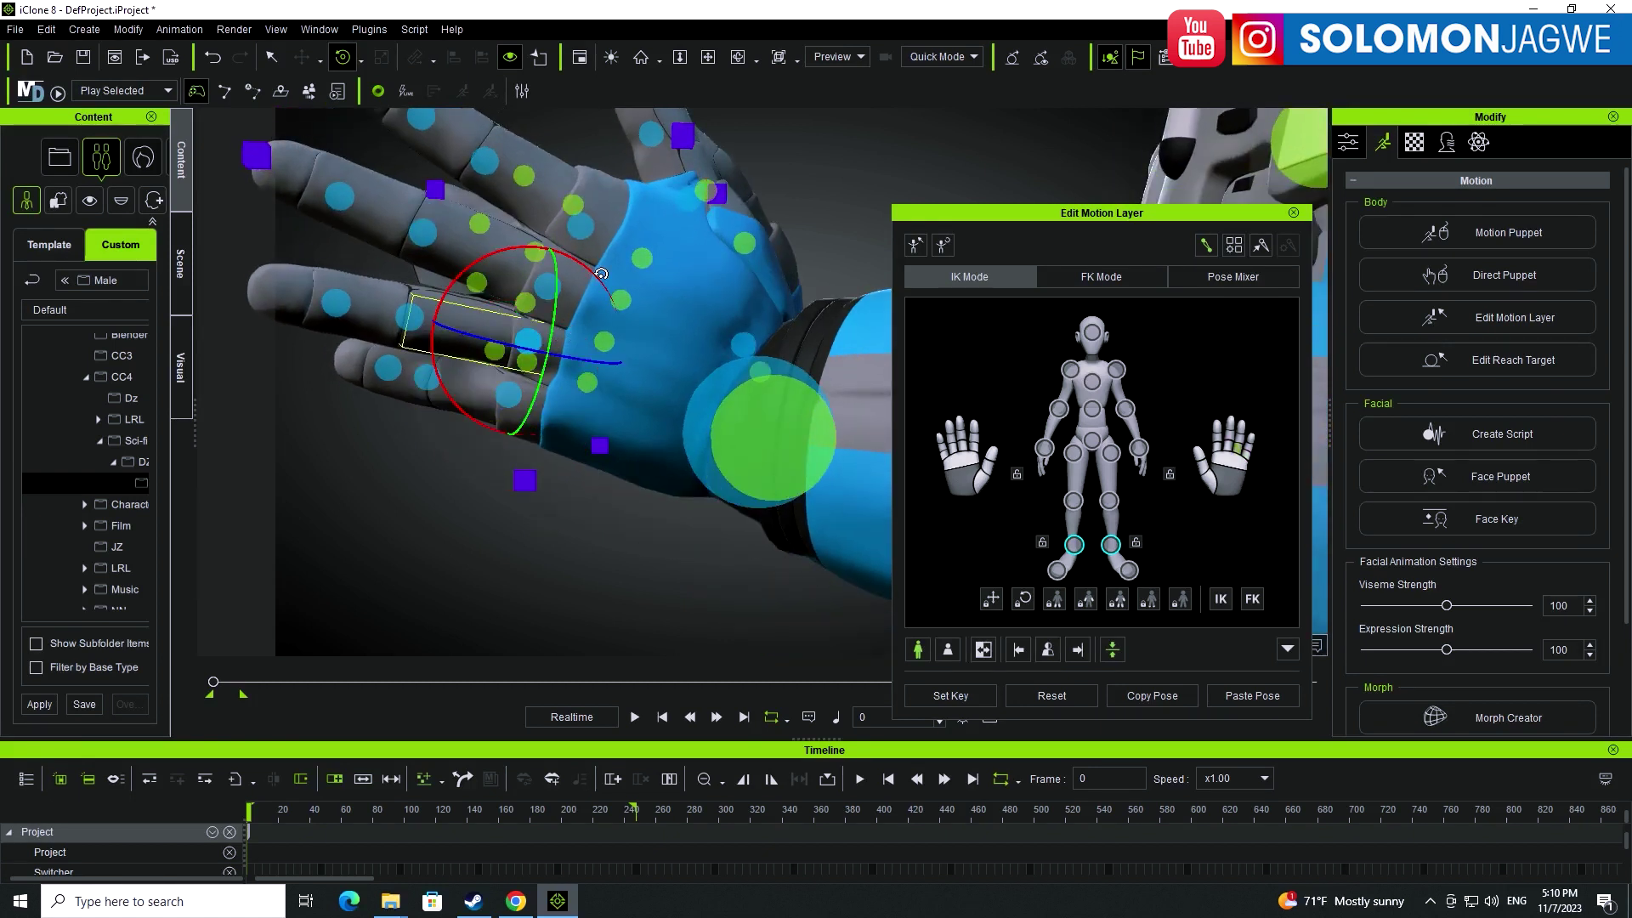
drag(601, 273, 614, 132)
- Select the base joints of all four left-hand fingers, rotate them together slightly and close Edit Motion Layer
click(592, 226)
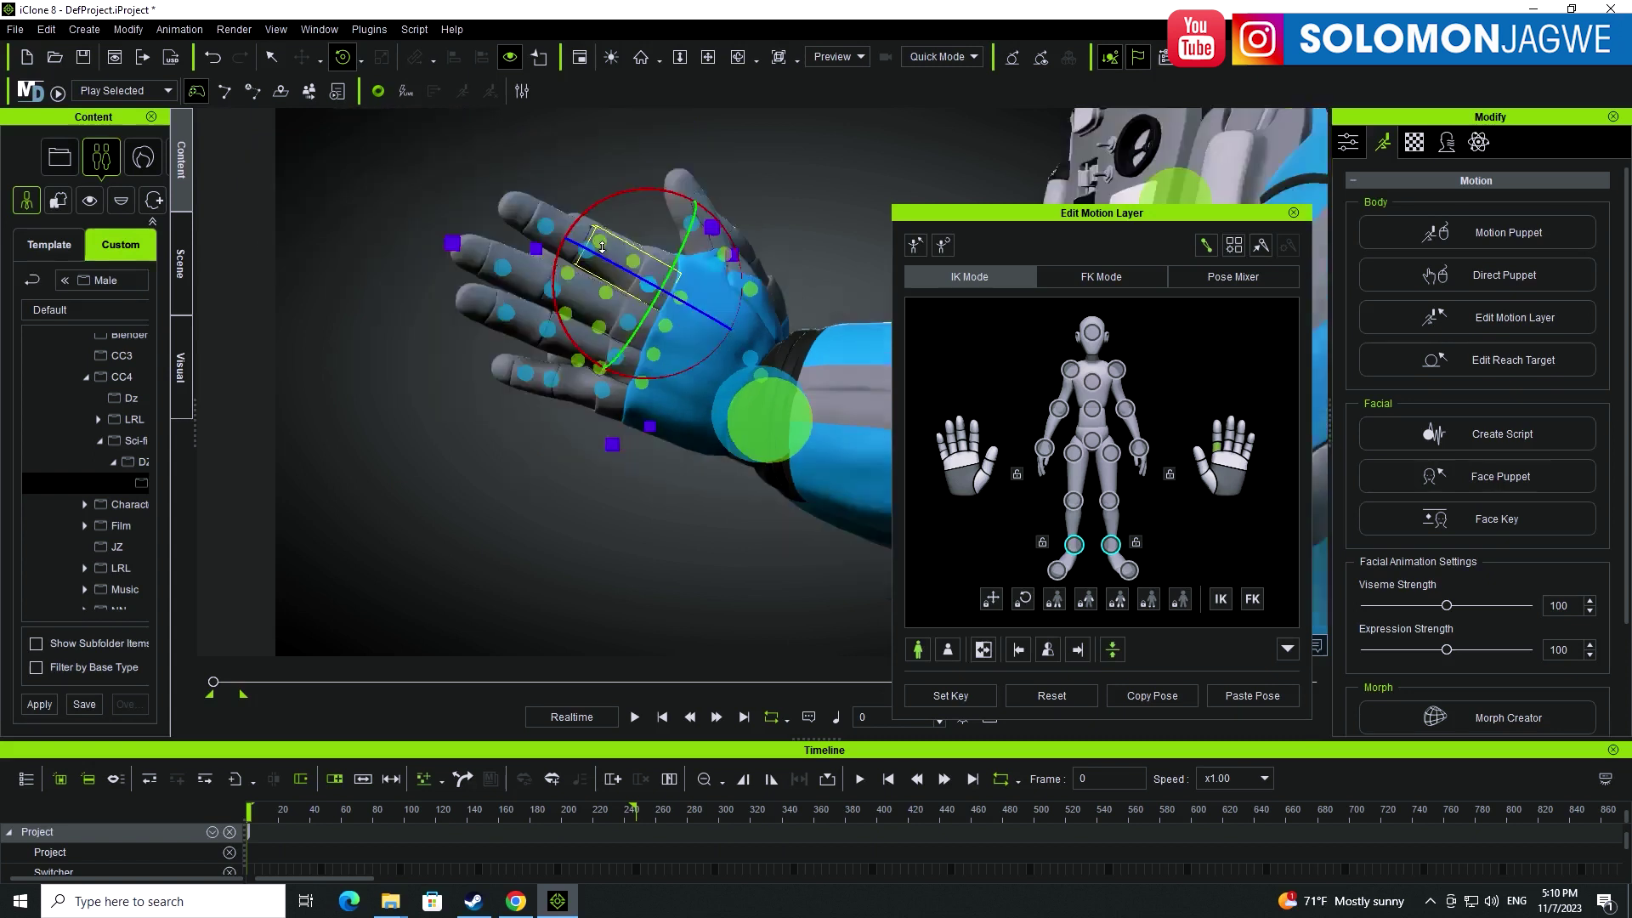
click(983, 422)
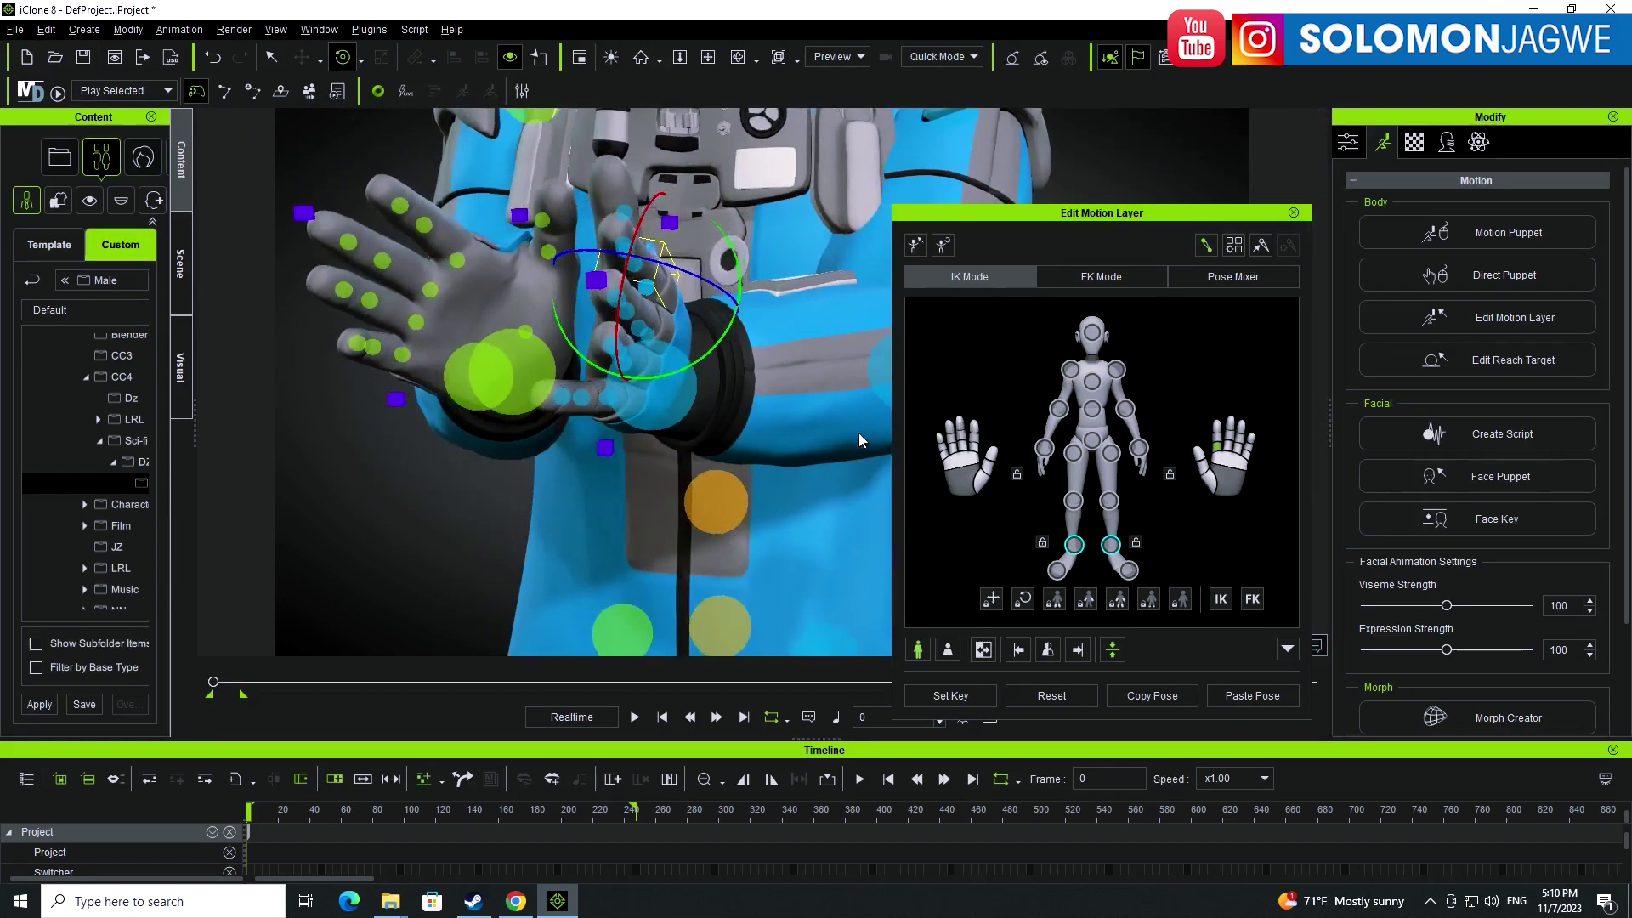
right_drag(493, 365, 449, 364)
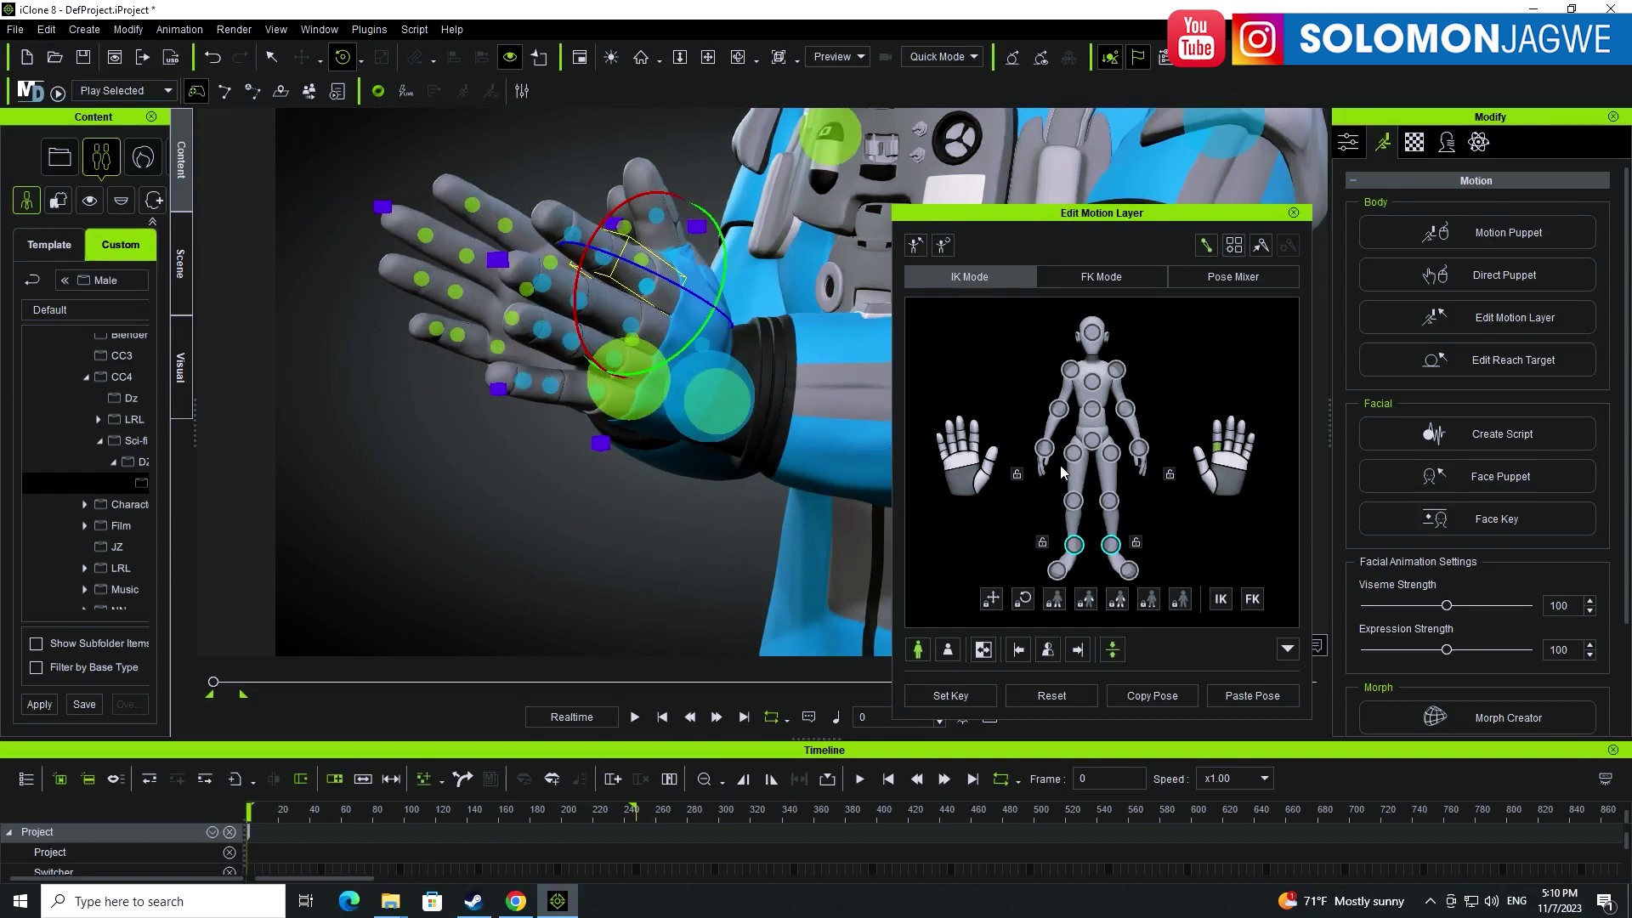
click(1230, 450)
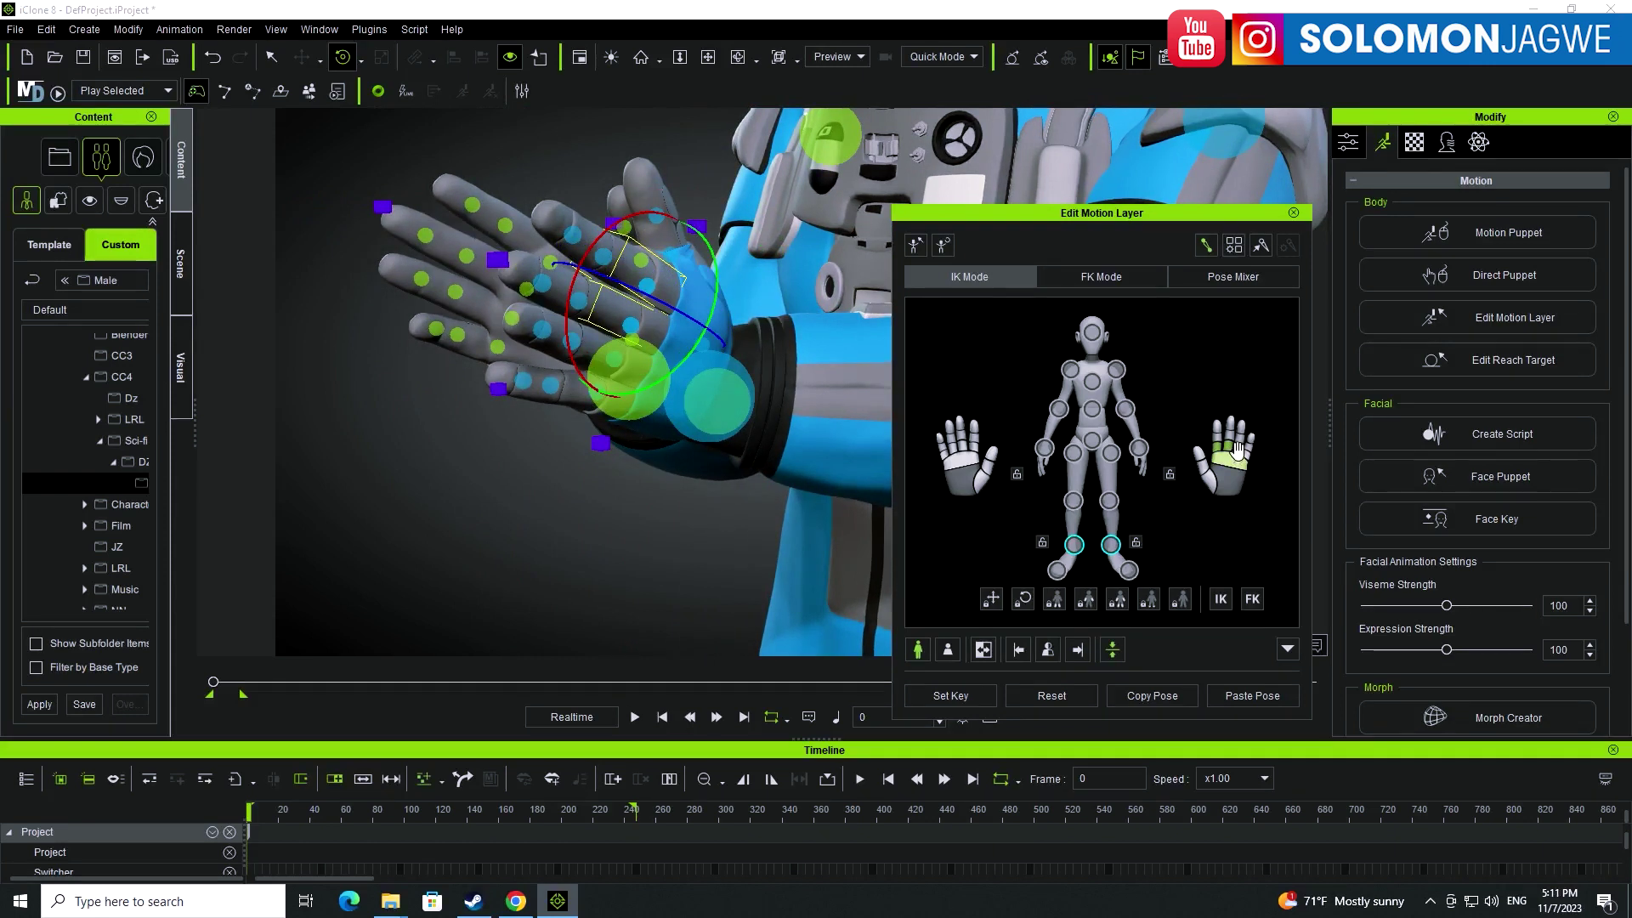
click(1242, 455)
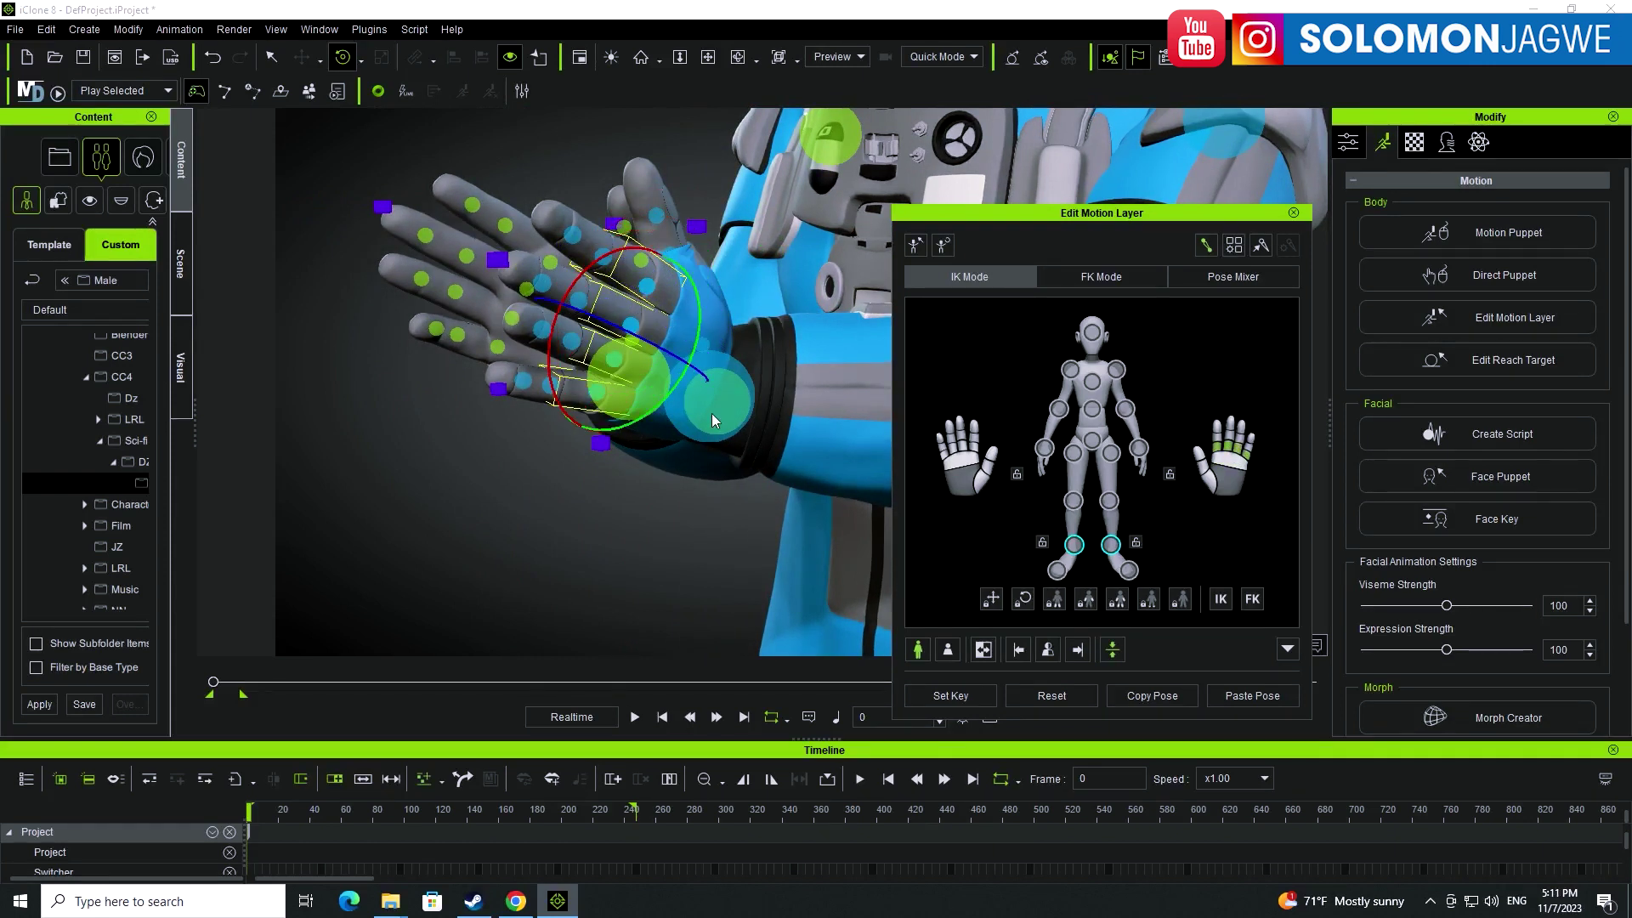
drag(696, 361, 669, 360)
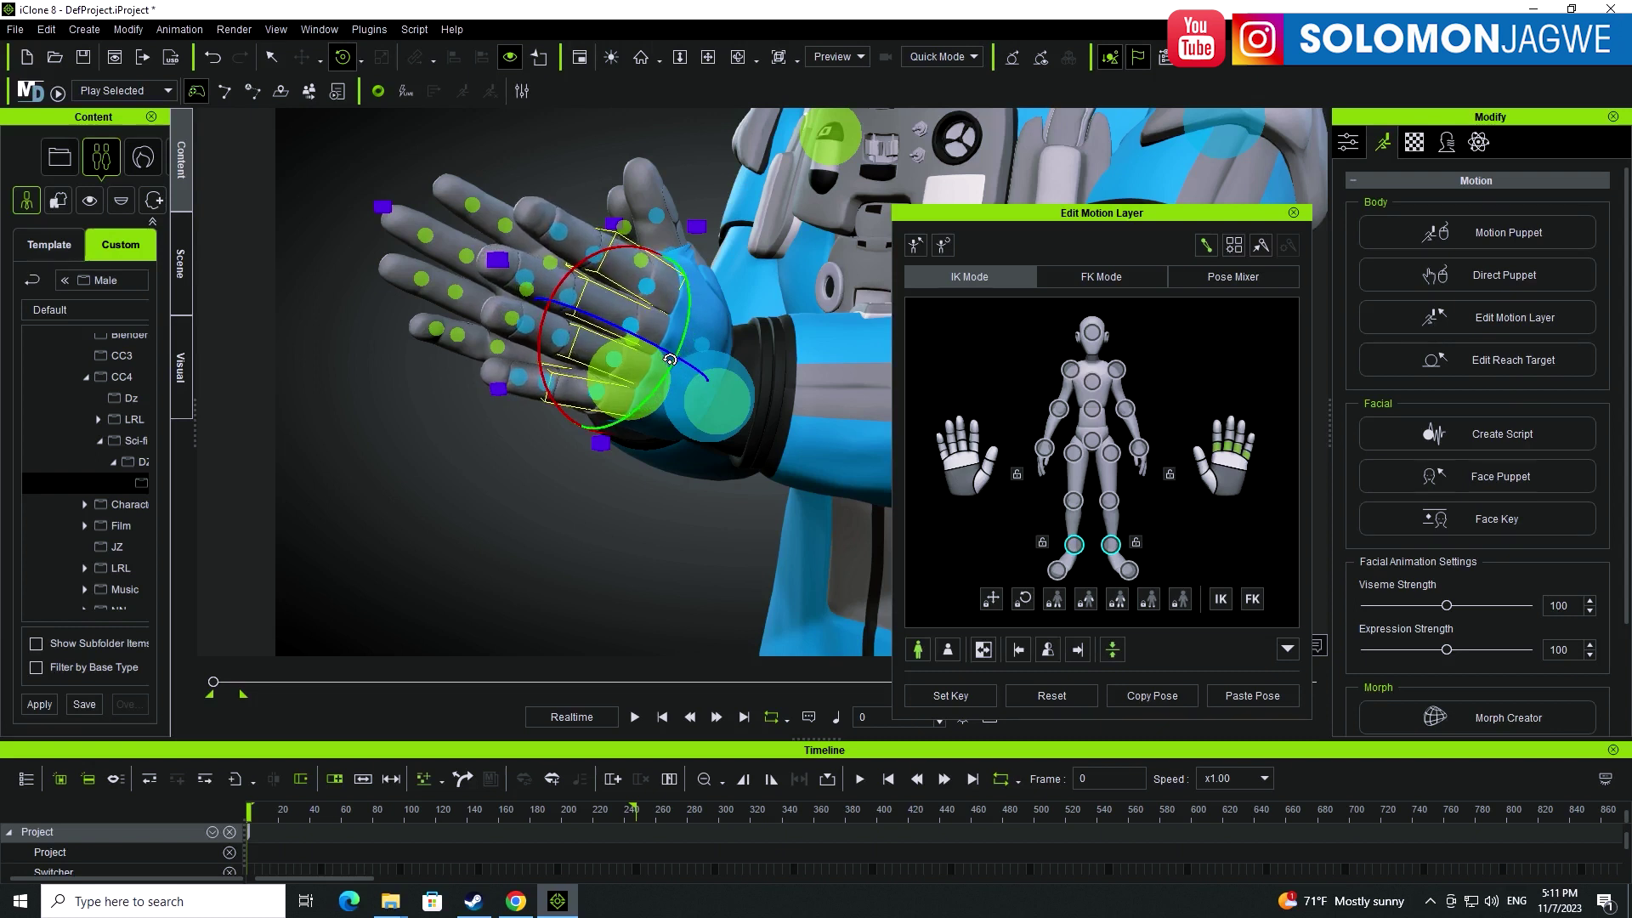
right_drag(670, 360, 994, 277)
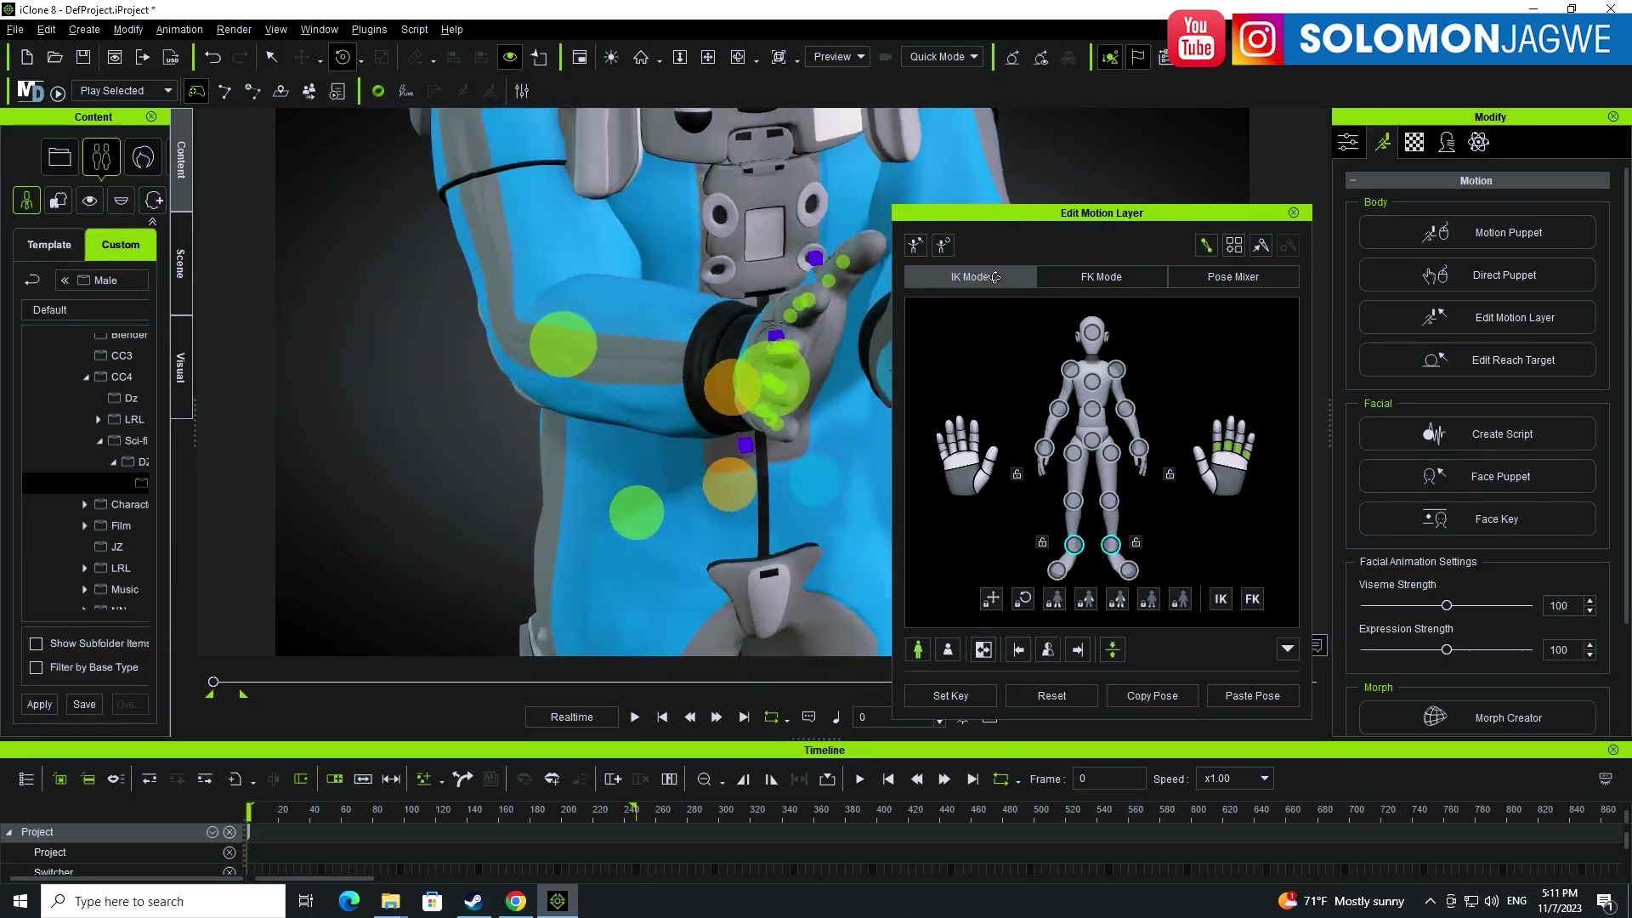
click(1292, 212)
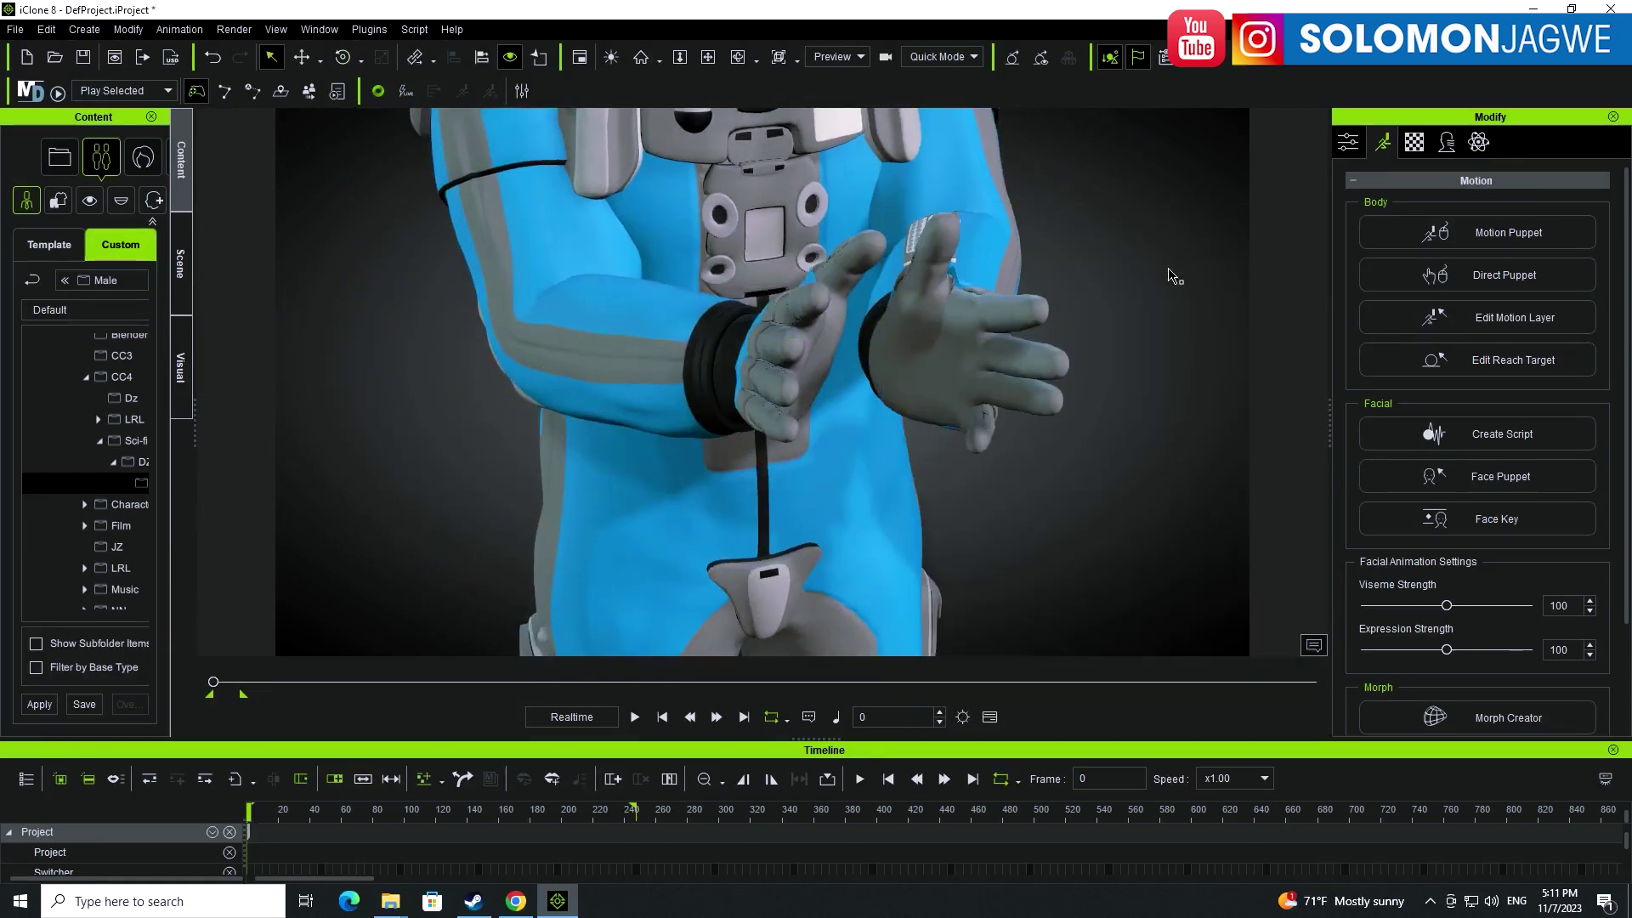
- Play back the astronaut's motion with the full upper body in view to check the corrected hands
scroll(1173, 273, down, 5)
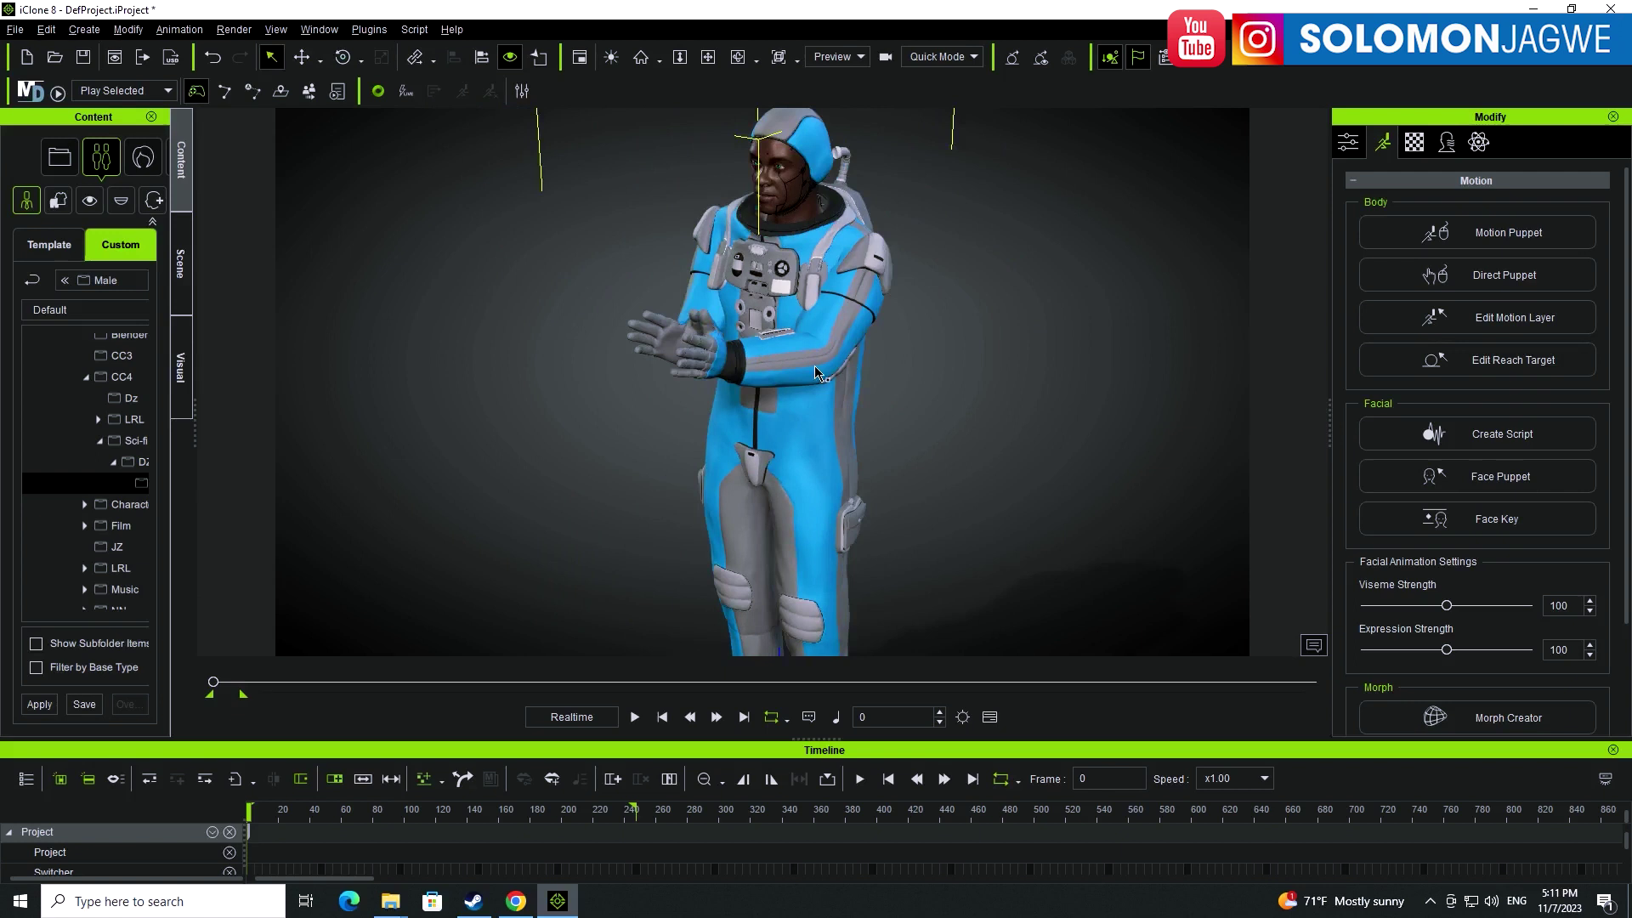
right_drag(815, 372, 968, 317)
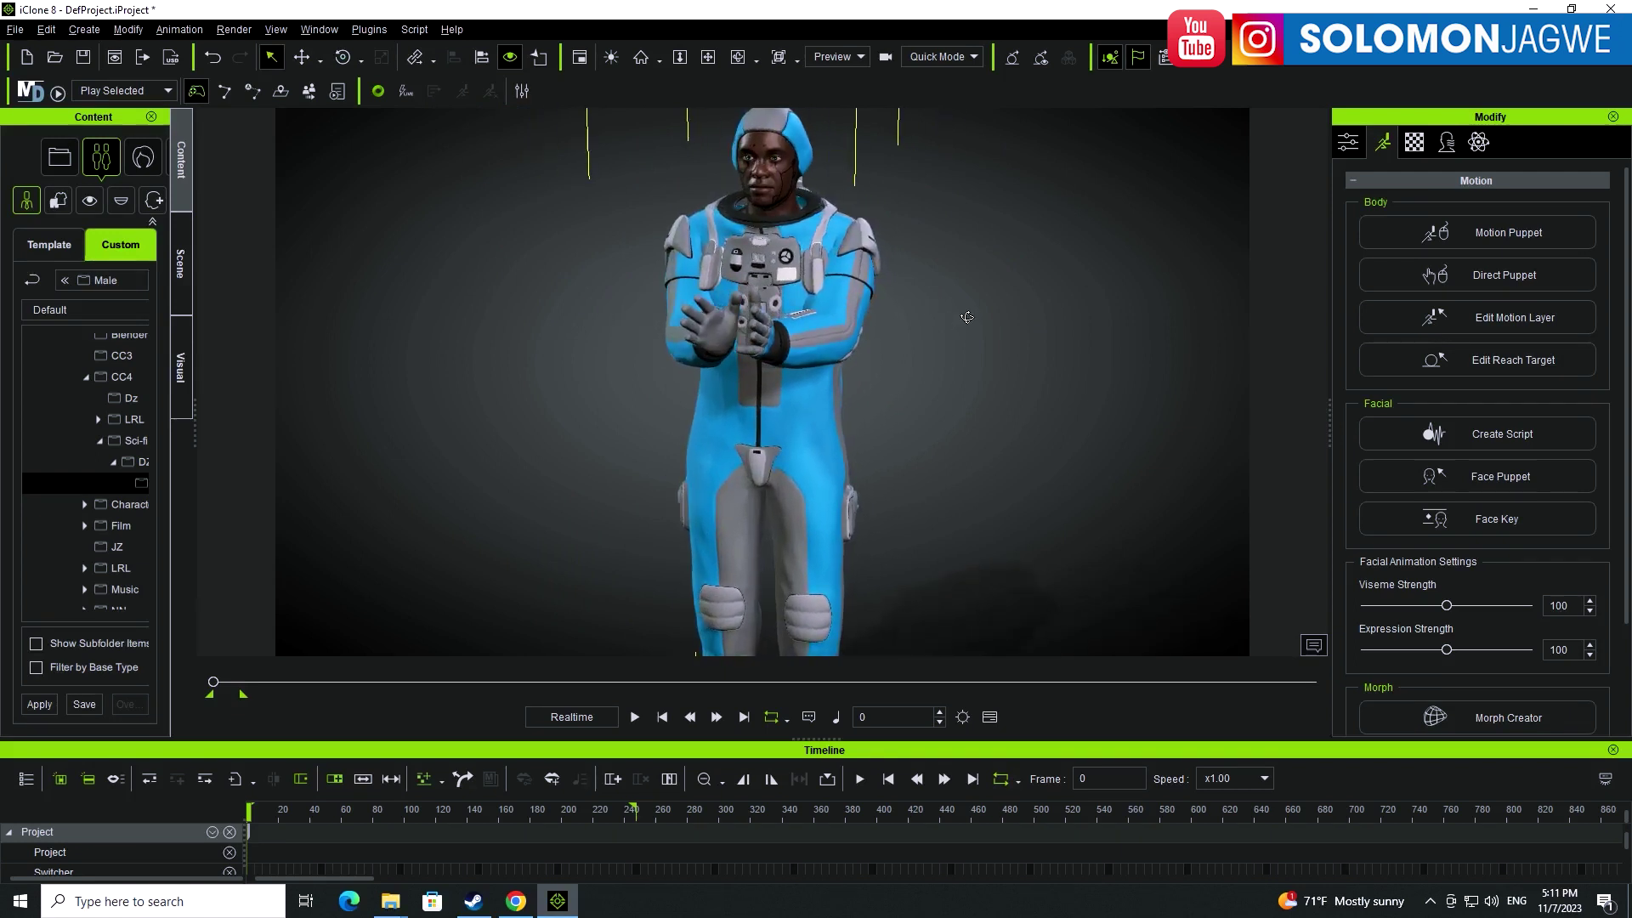
click(634, 717)
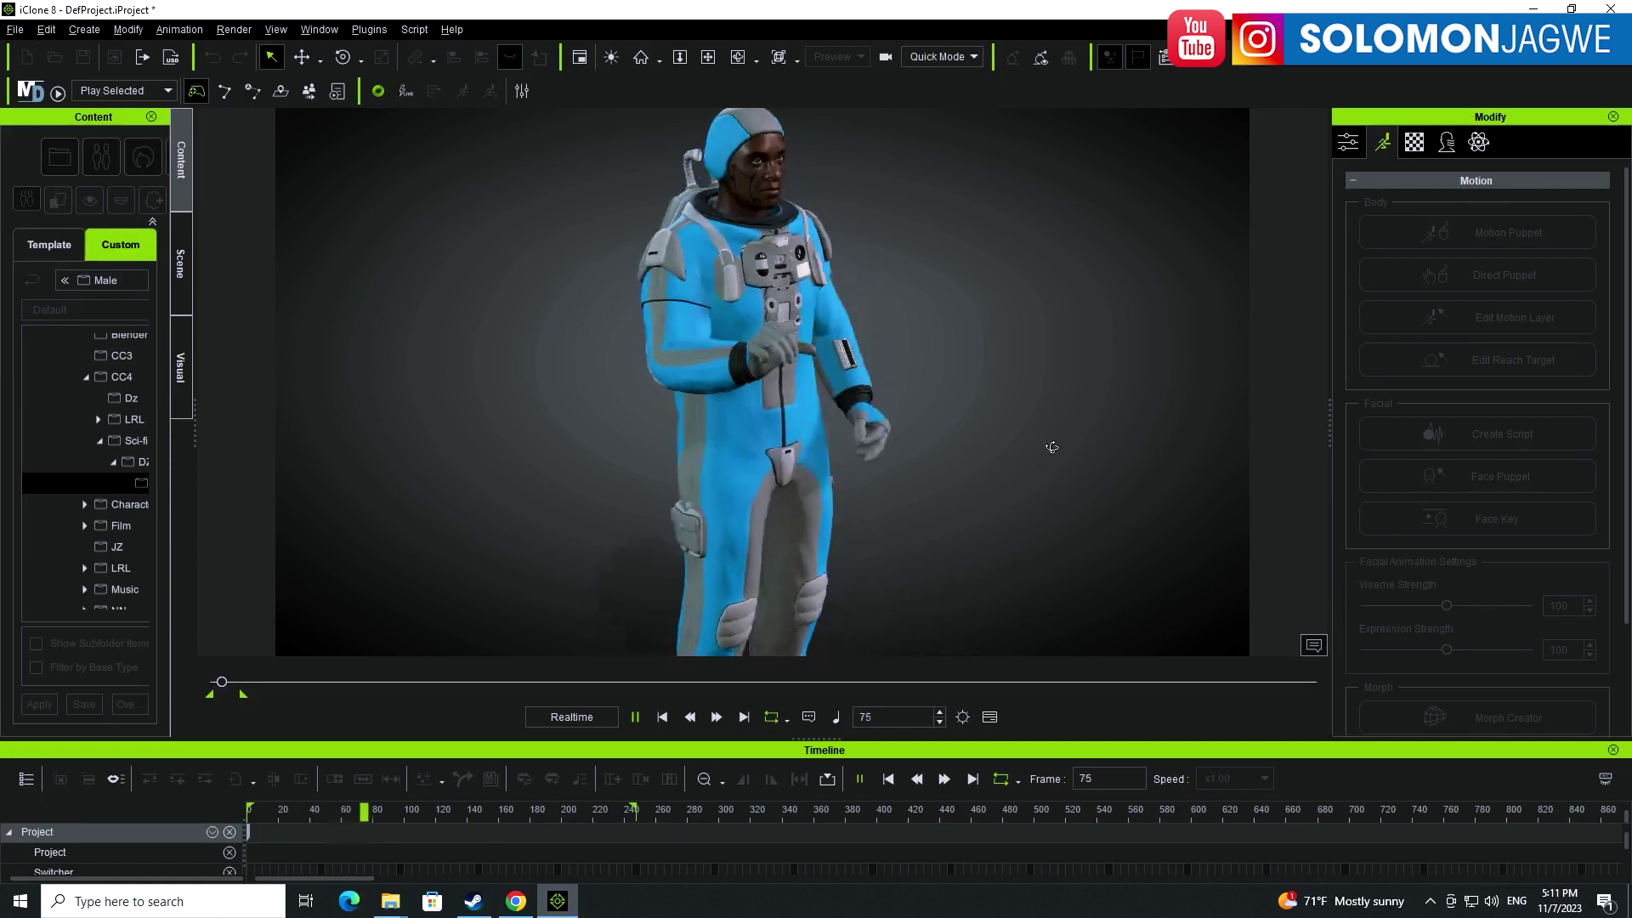
- Enlarge the Timeline to show the Space_Suit tracks, including the merged clip on the Motion track
drag(772, 742, 1001, 728)
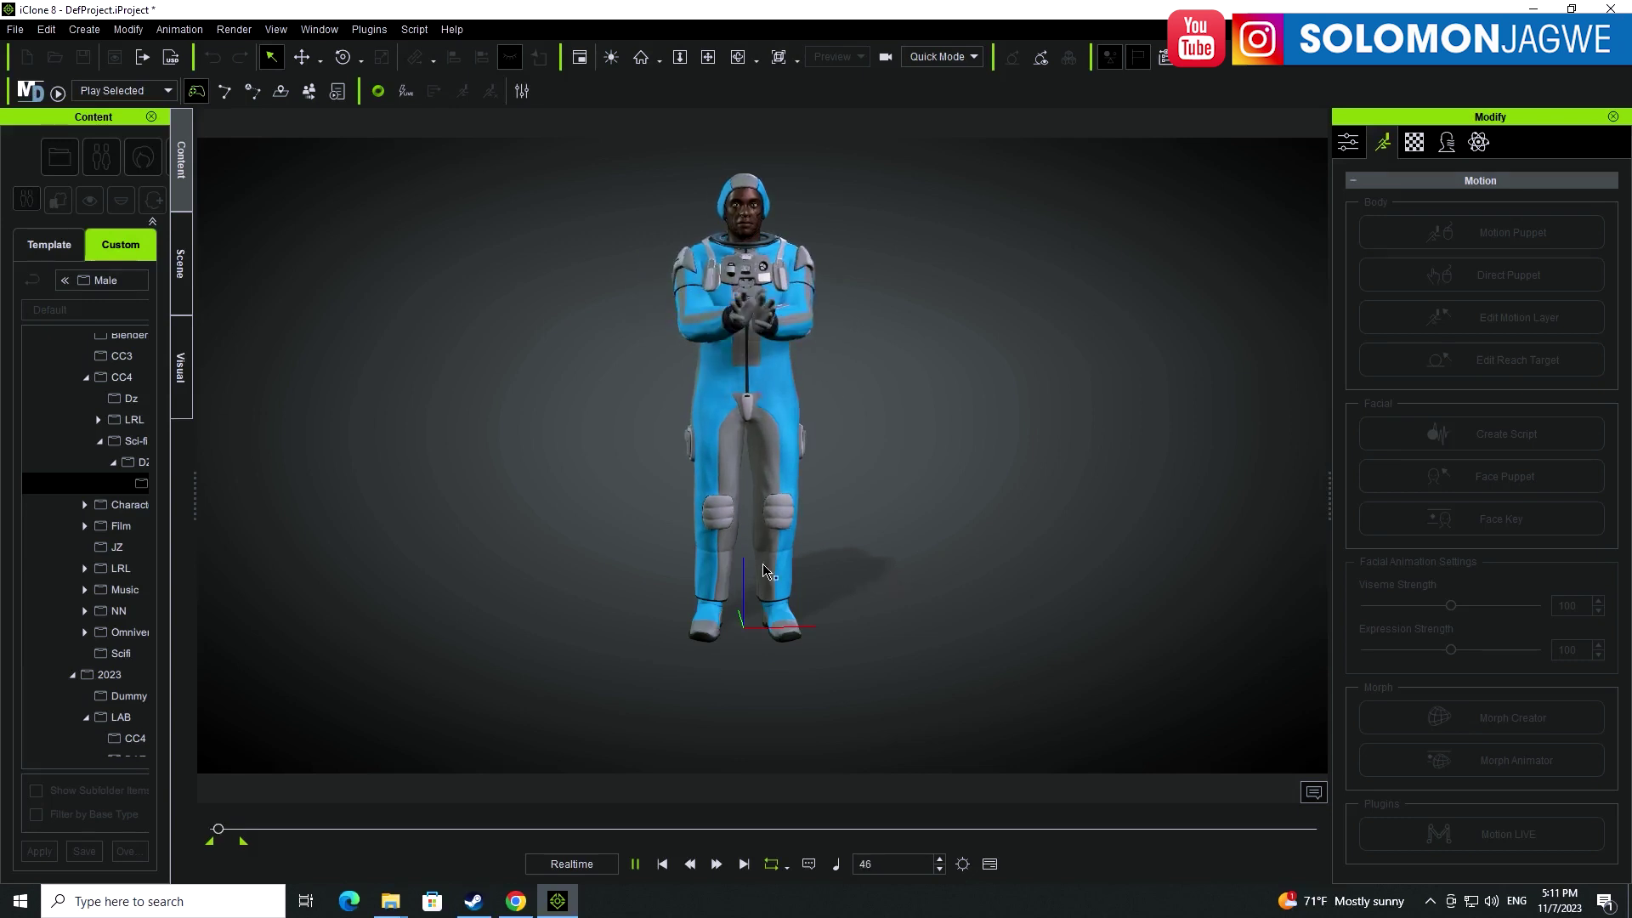
click(990, 863)
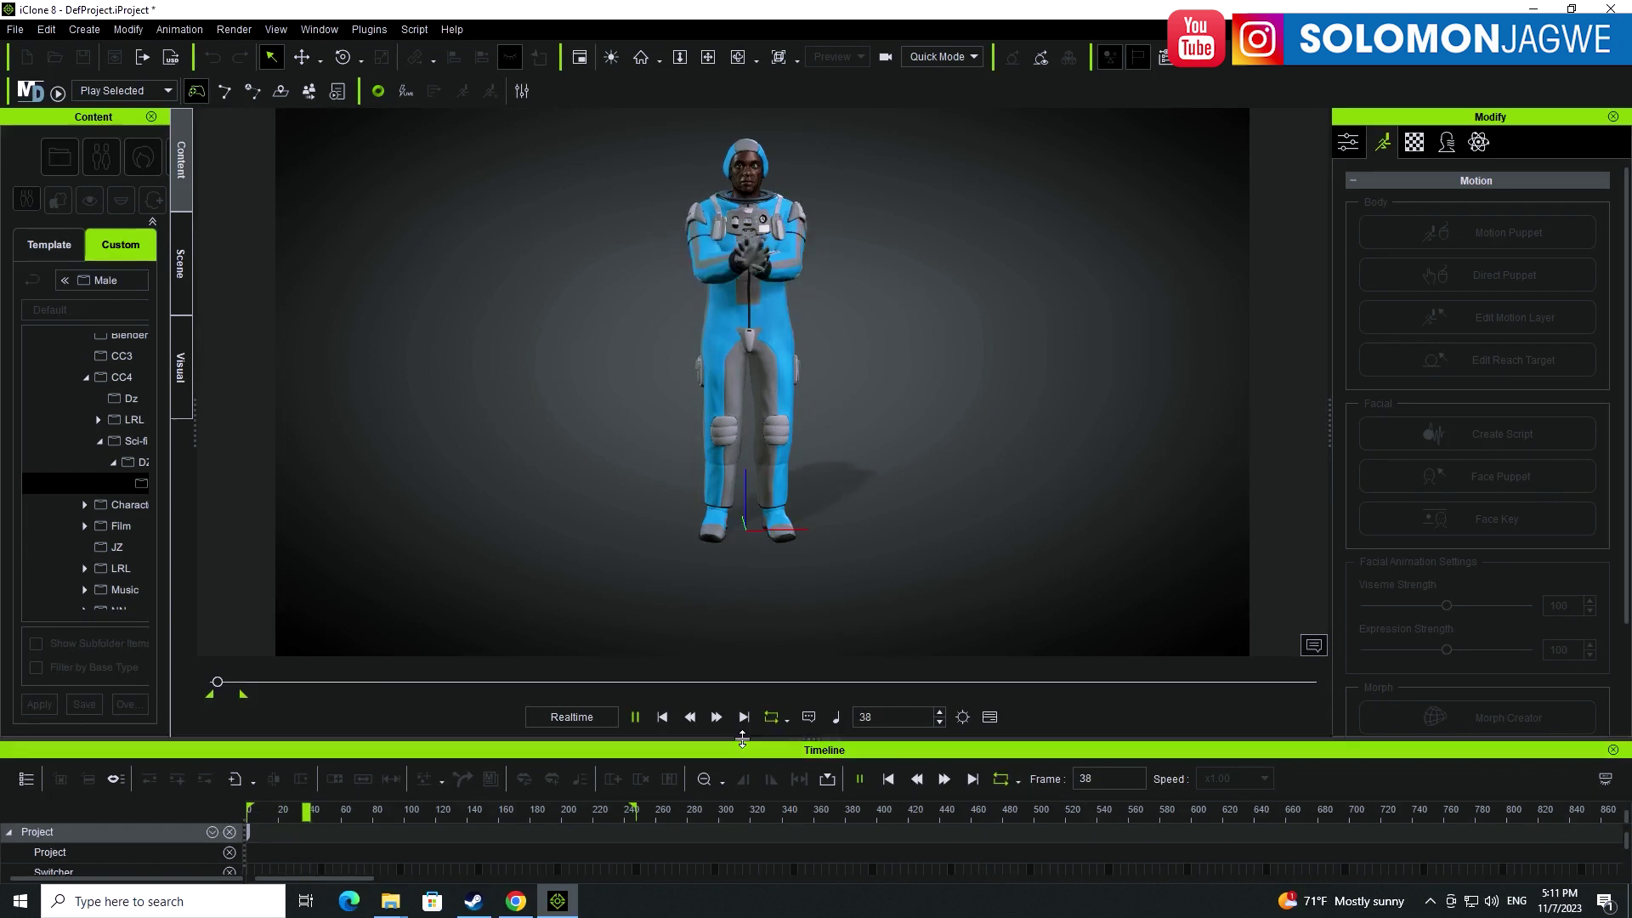
drag(723, 738, 702, 520)
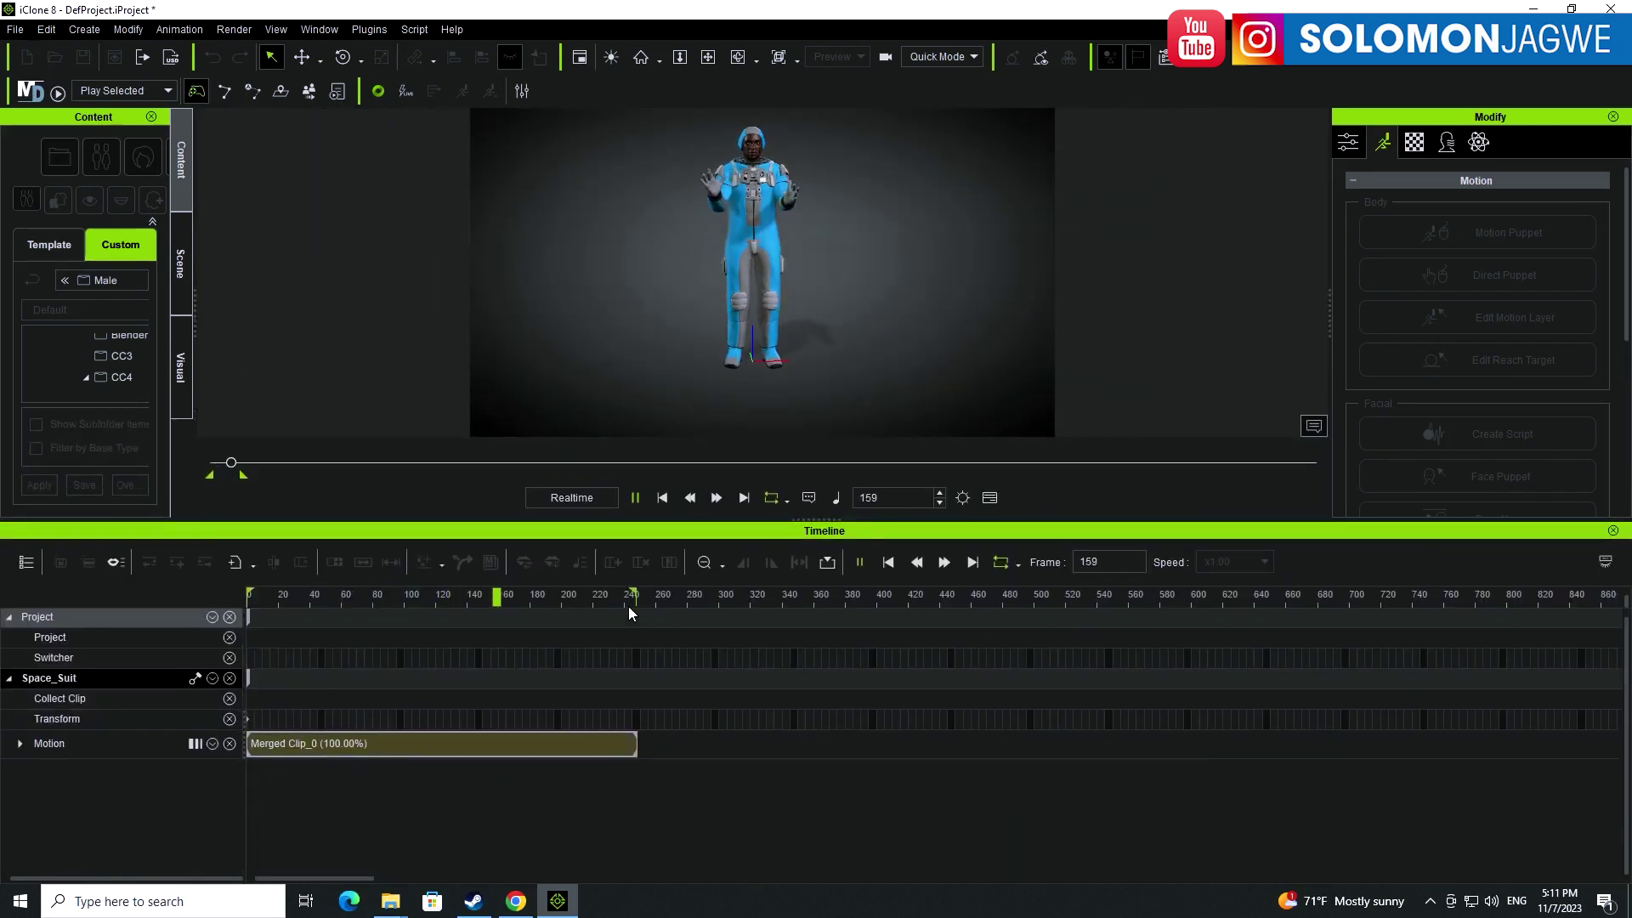